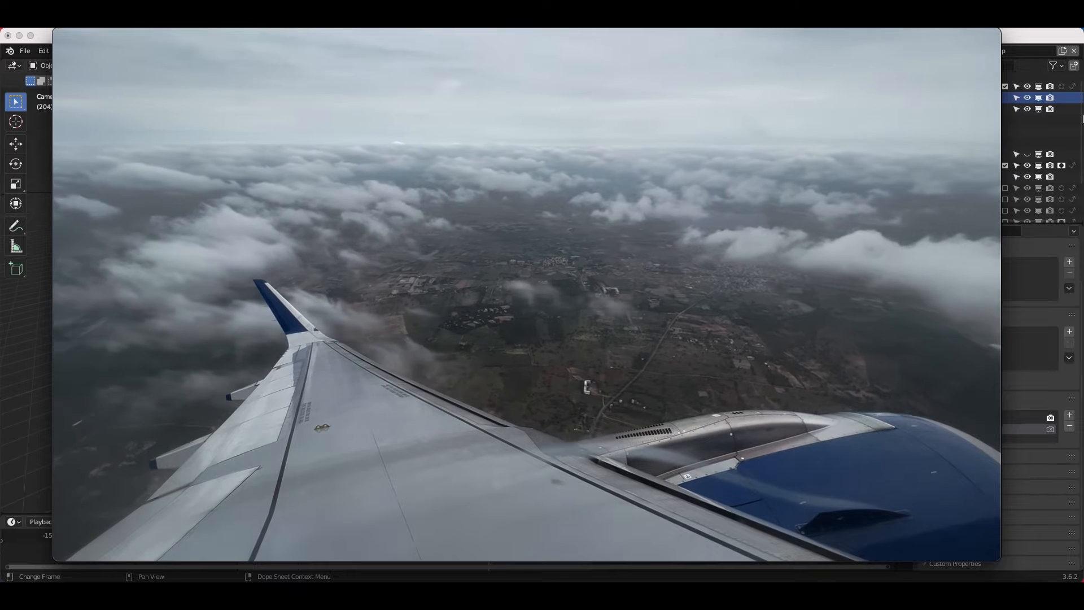
Step: Close the airplane wing footage and switch to Blender's Motion Tracking workspace
{"action": "mouse_move", "coordinate": [557, 145]}
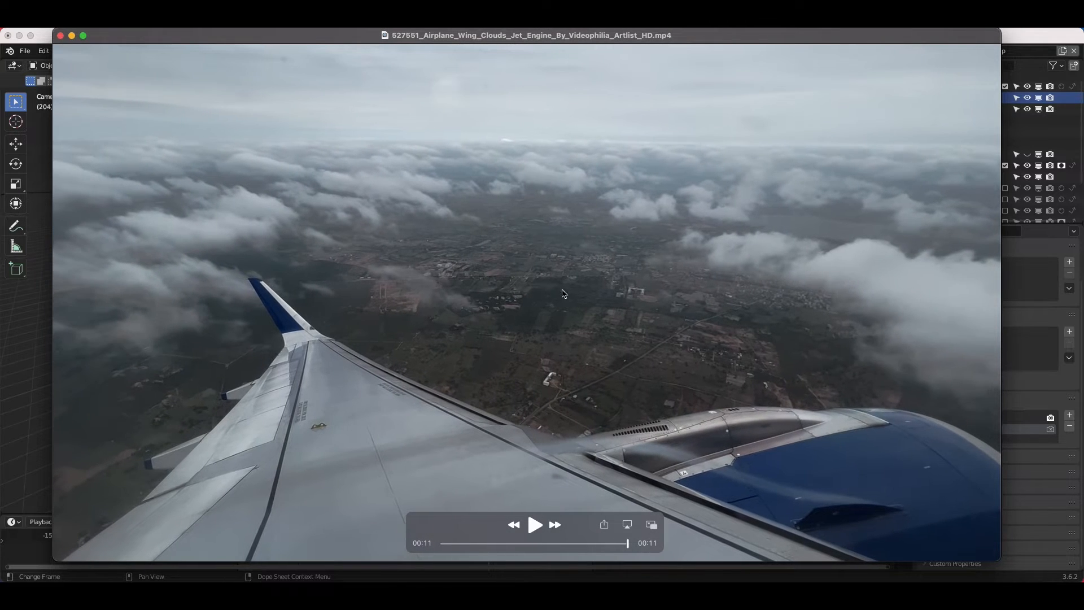
{"action": "left_click", "coordinate": [61, 36]}
{"action": "left_click", "coordinate": [635, 87]}
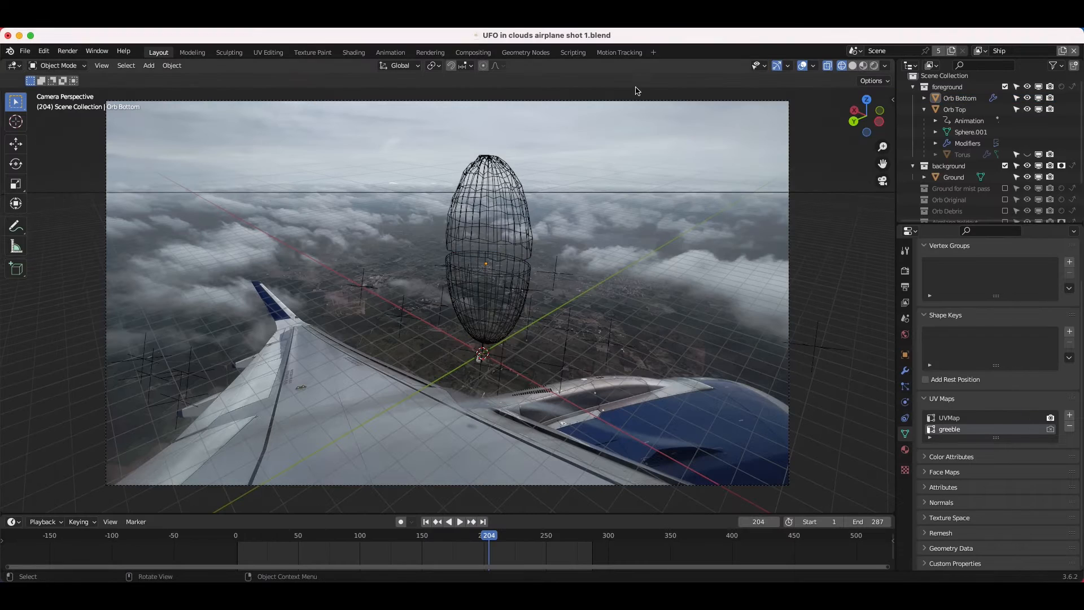
{"action": "left_click", "coordinate": [620, 52]}
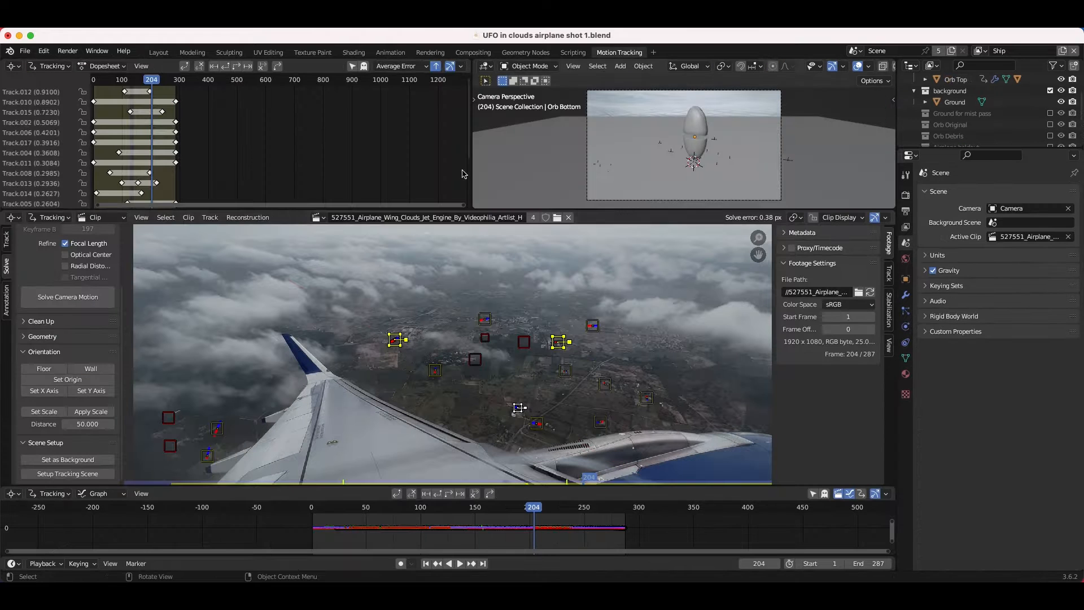
Step: Enlarge the Movie Clip Editor and collapse its footage settings sidebar to show the whole airplane clip
{"action": "left_click_drag", "start_coordinate": [455, 210], "coordinate": [454, 165]}
{"action": "scroll", "coordinate": [452, 299], "scroll_direction": "down", "scroll_amount": 1}
{"action": "scroll", "coordinate": [451, 299], "scroll_direction": "down", "scroll_amount": 1}
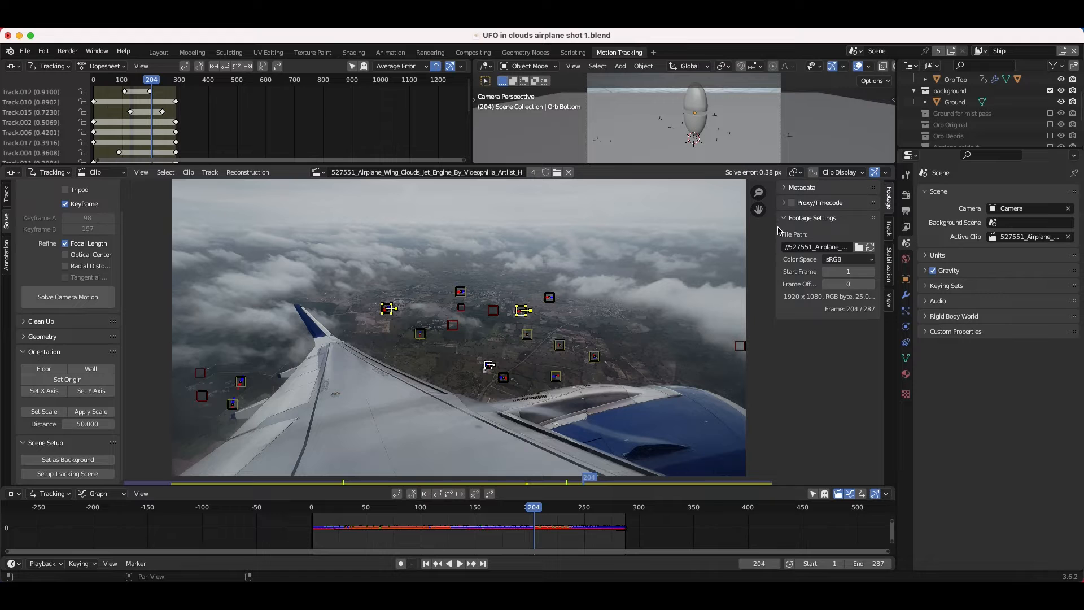
{"action": "left_click_drag", "start_coordinate": [773, 231], "coordinate": [869, 231]}
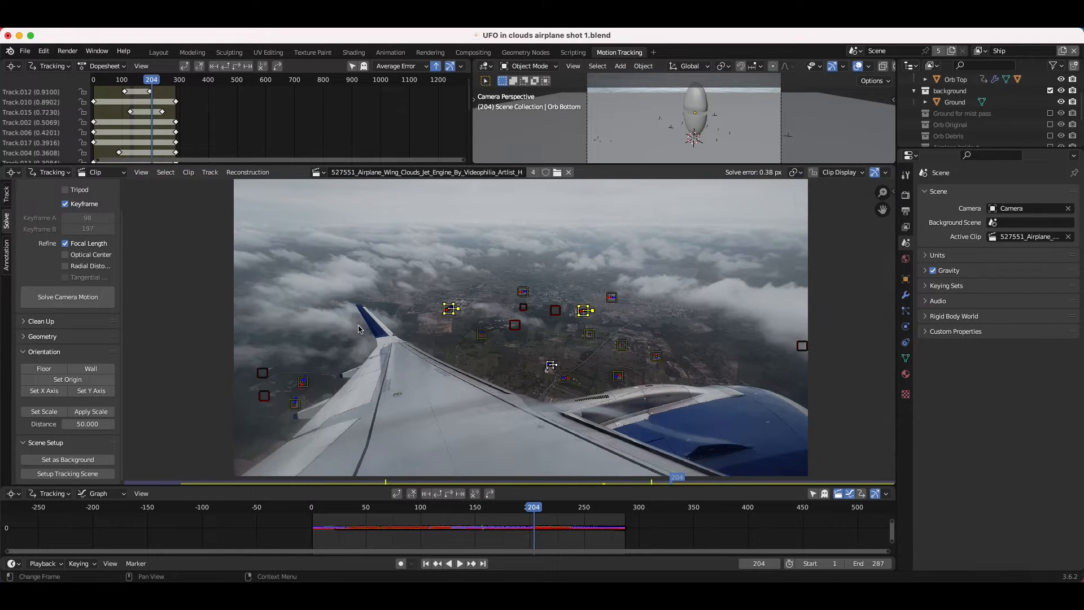
Step: Select the tracking markers across the clip and play the footage from the first frame to check how they follow the ground
{"action": "key", "text": "b"}
{"action": "left_click_drag", "start_coordinate": [822, 181], "coordinate": [279, 423]}
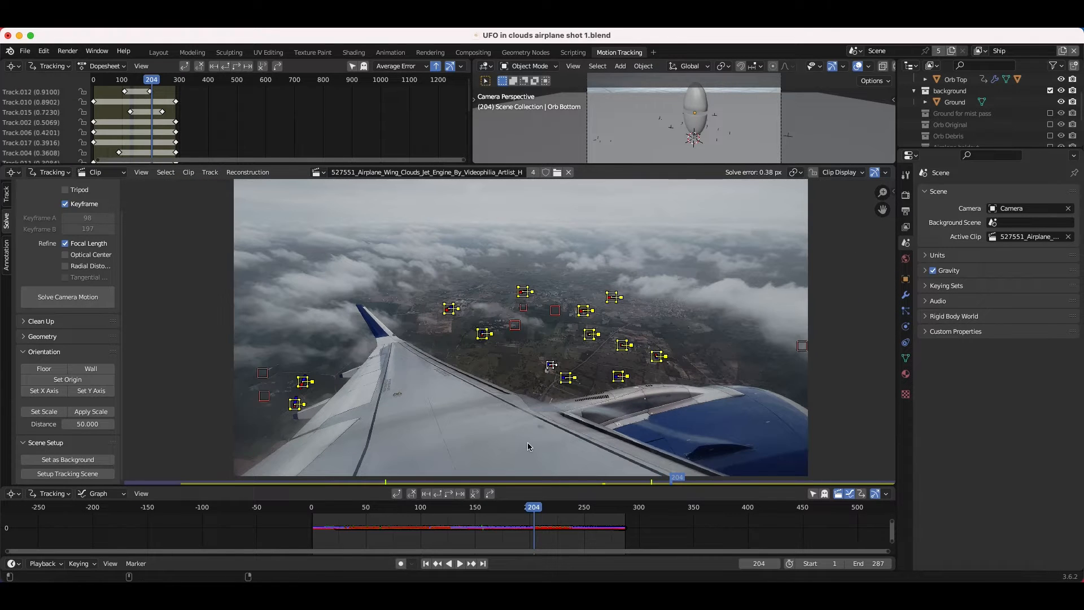
{"action": "left_click", "coordinate": [427, 564]}
{"action": "key", "text": "space"}
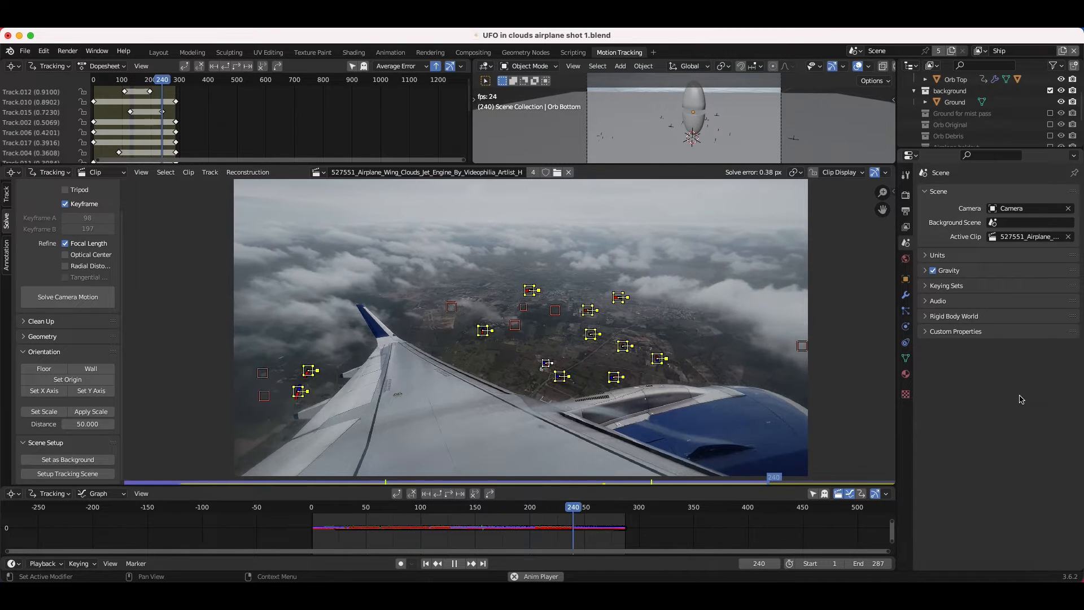
{"action": "key", "text": "space"}
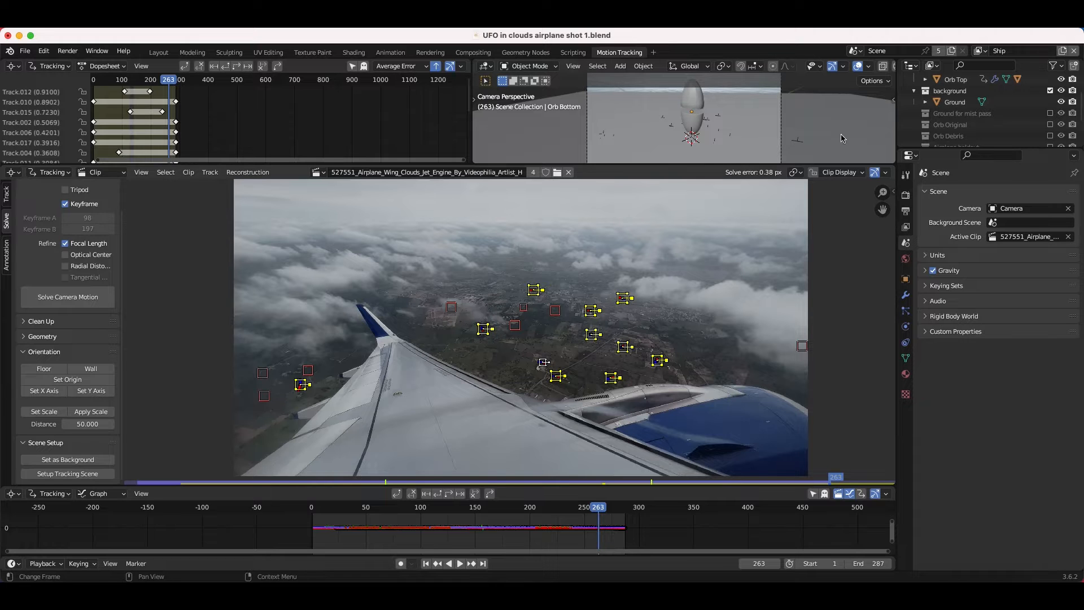
{"action": "key", "text": "space"}
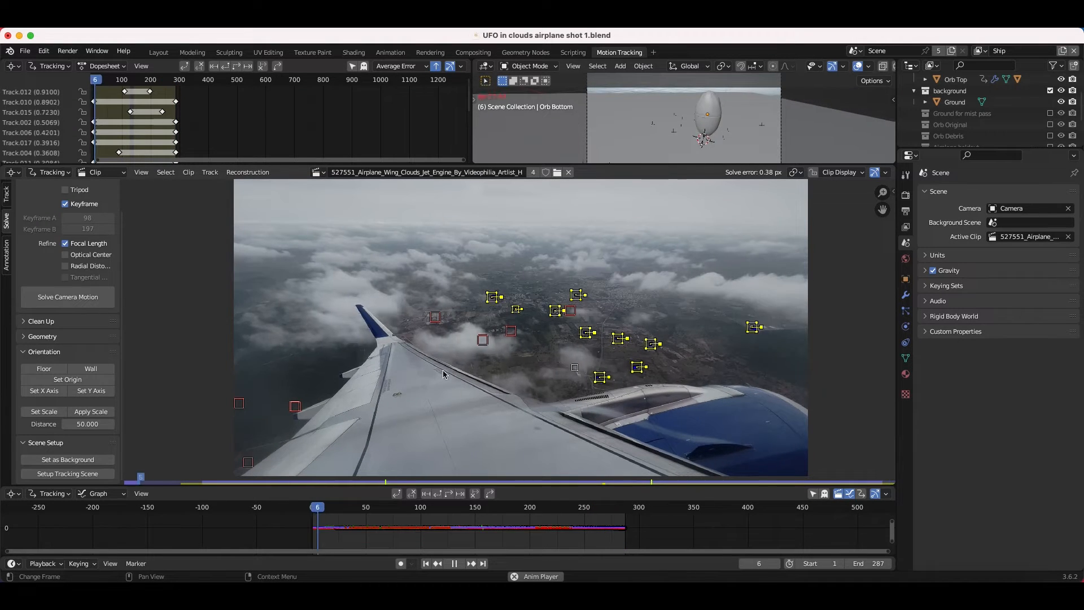
{"action": "key", "text": "space"}
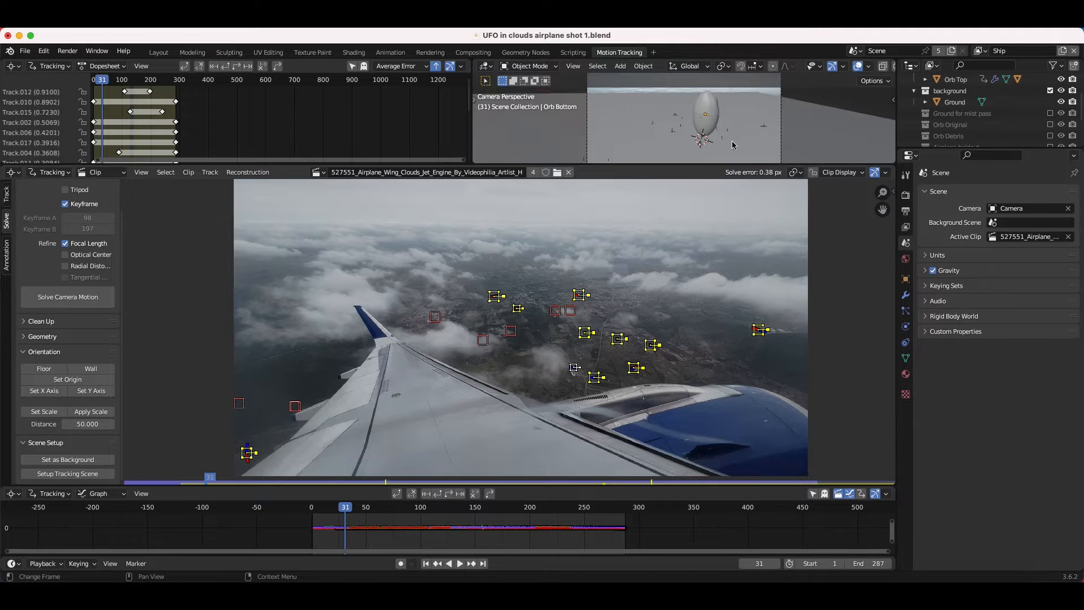
Step: Return to the Layout workspace, select the camera outside its own view, and play its tracked motion around the orb
{"action": "left_click", "coordinate": [158, 52]}
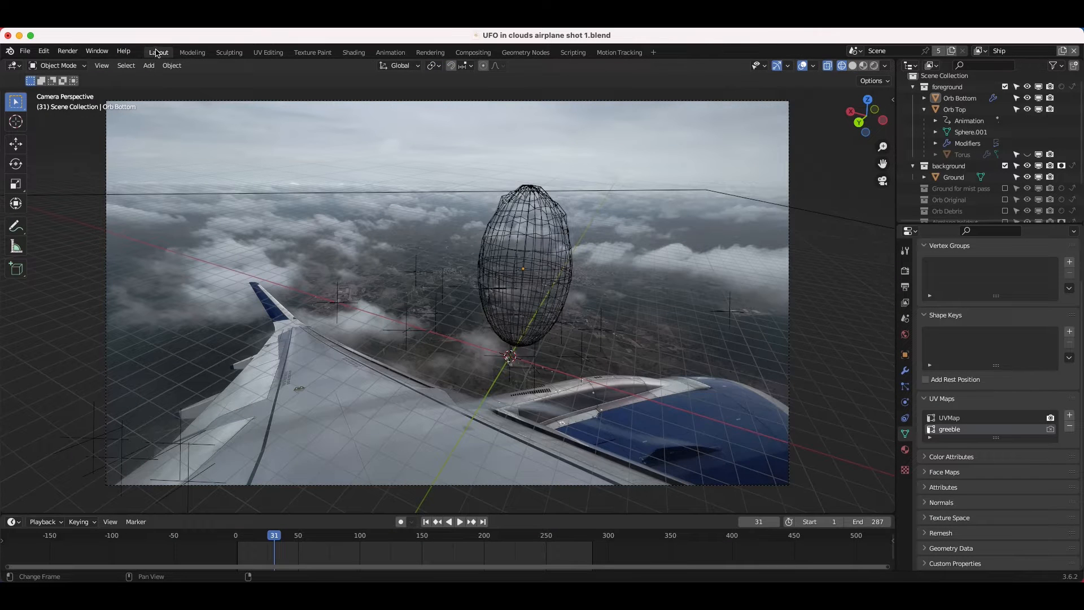
{"action": "middle_click_drag", "start_coordinate": [648, 242], "coordinate": [702, 239]}
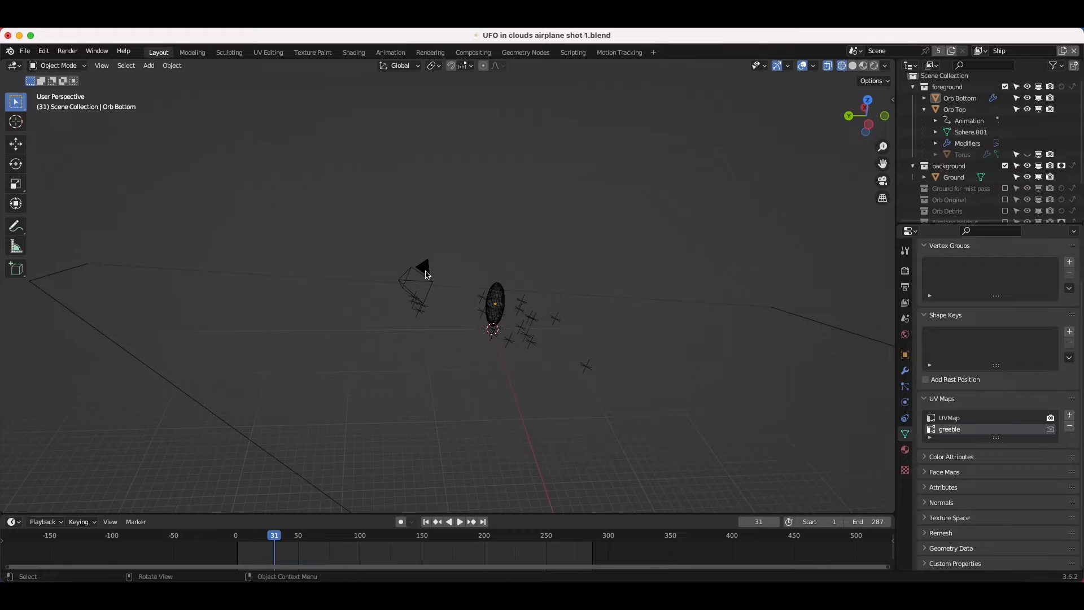
{"action": "left_click", "coordinate": [426, 275]}
{"action": "scroll", "coordinate": [426, 275], "scroll_direction": "up", "scroll_amount": 5}
{"action": "key", "text": "space"}
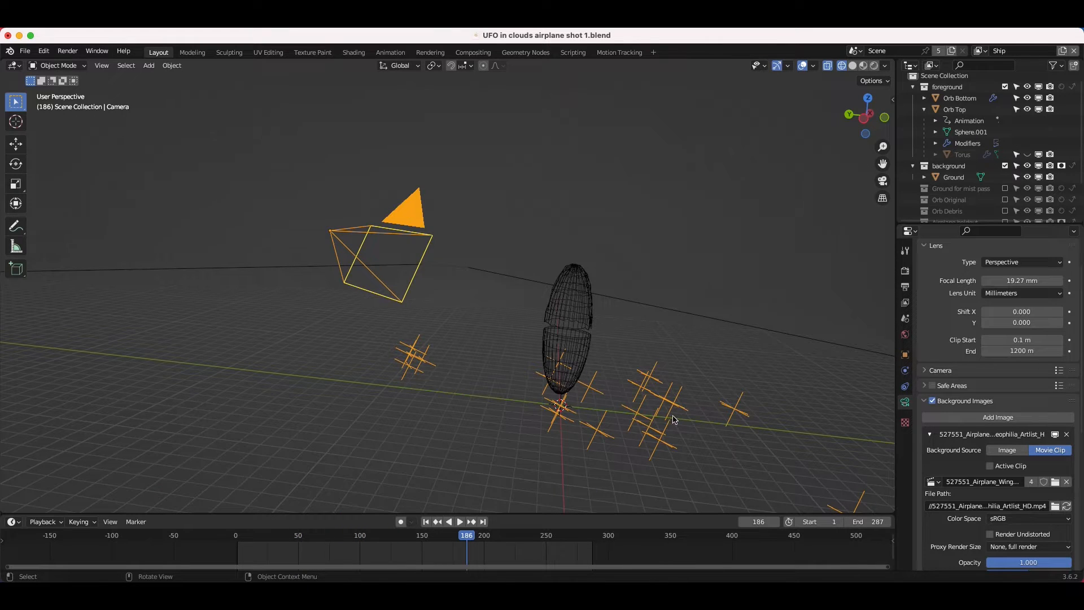
Step: Show the scene in solid shading and select the Ground plane
{"action": "key", "text": "z"}
{"action": "left_click", "coordinate": [734, 388]}
{"action": "left_click", "coordinate": [780, 341]}
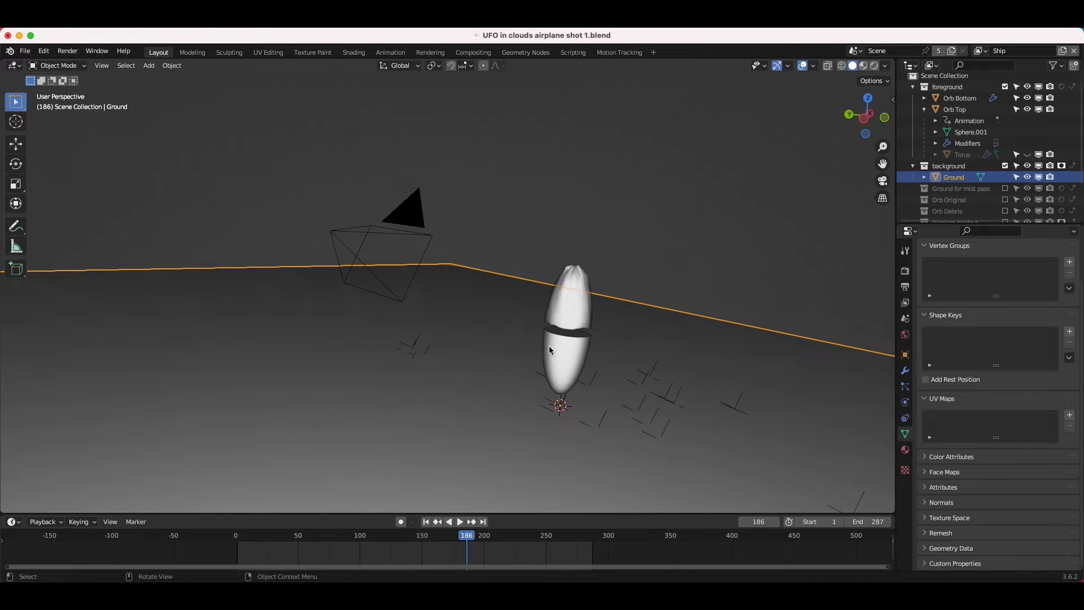
Step: Look through the camera at the wireframe orb over the footage and clear the selection
{"action": "left_click", "coordinate": [102, 65]}
{"action": "mouse_move", "coordinate": [214, 210]}
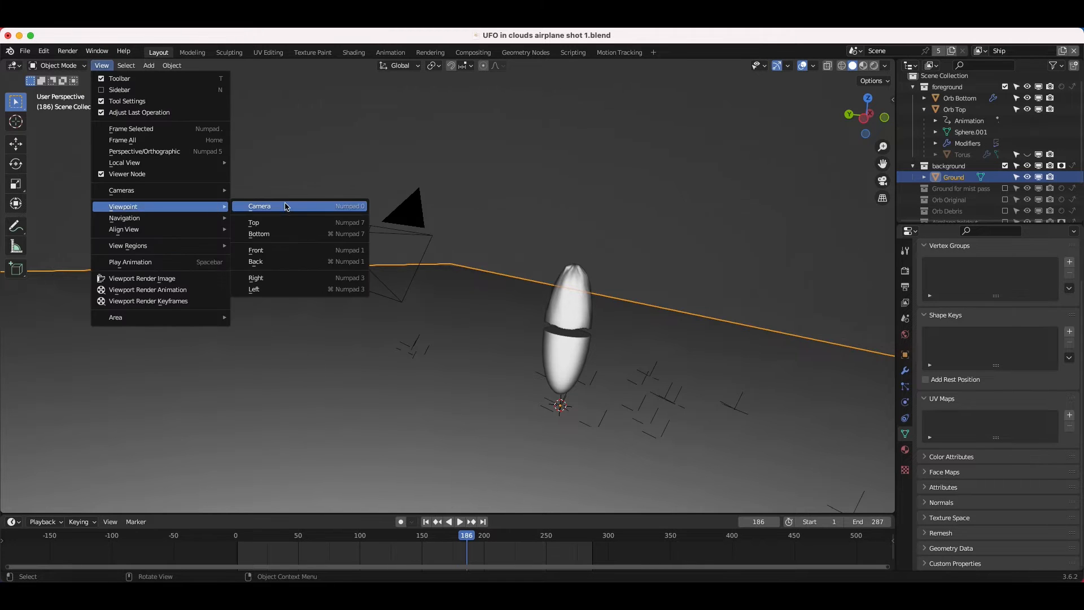
{"action": "left_click", "coordinate": [287, 206]}
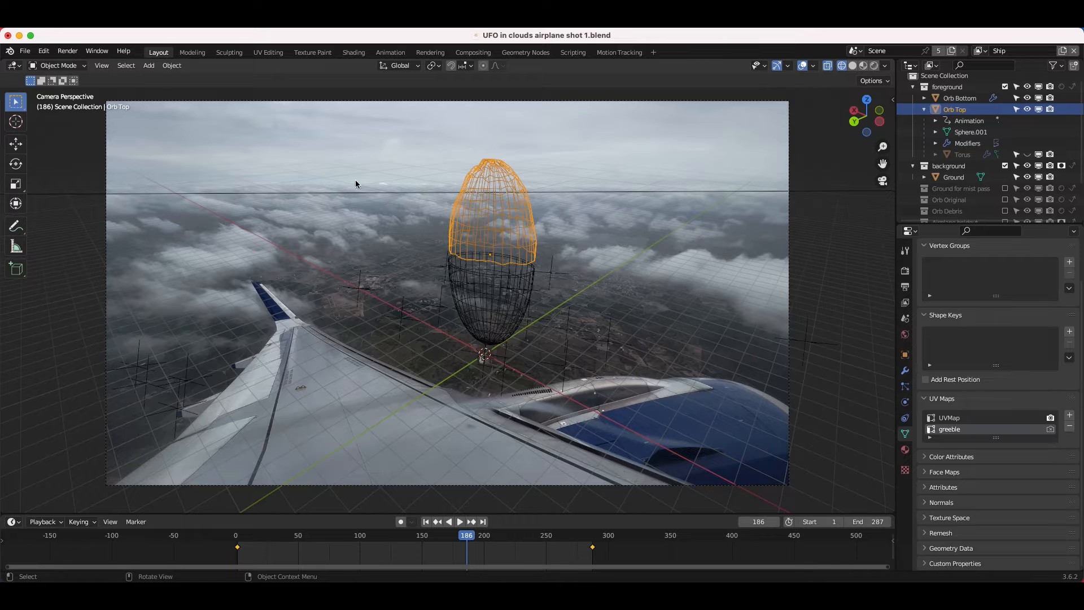
{"action": "left_click", "coordinate": [363, 186]}
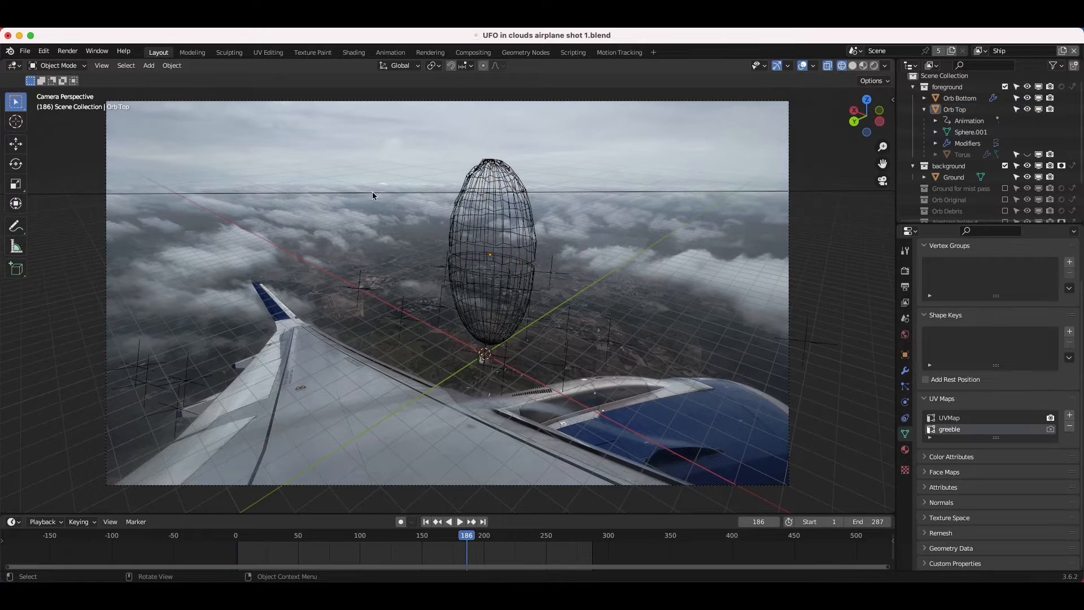
Step: Select Orb Top in solid shading and examine the gap between the two orb halves near the end of the animation
{"action": "key", "text": "z"}
{"action": "left_click", "coordinate": [488, 266]}
{"action": "left_click", "coordinate": [498, 235]}
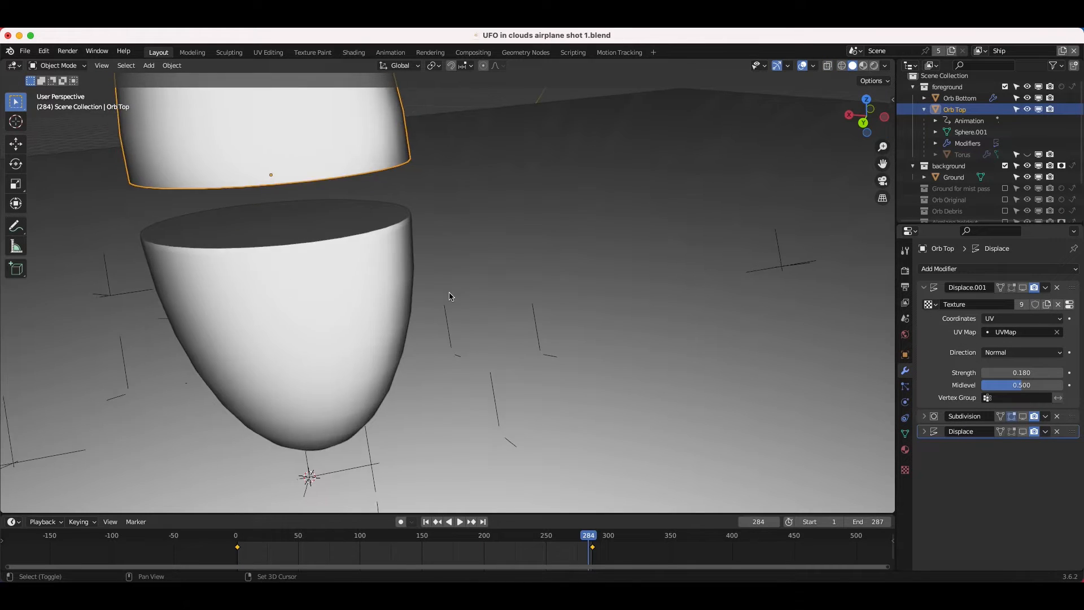
{"action": "scroll", "coordinate": [449, 293], "scroll_direction": "down", "scroll_amount": 8}
{"action": "scroll", "coordinate": [449, 292], "scroll_direction": "right", "scroll_amount": 10}
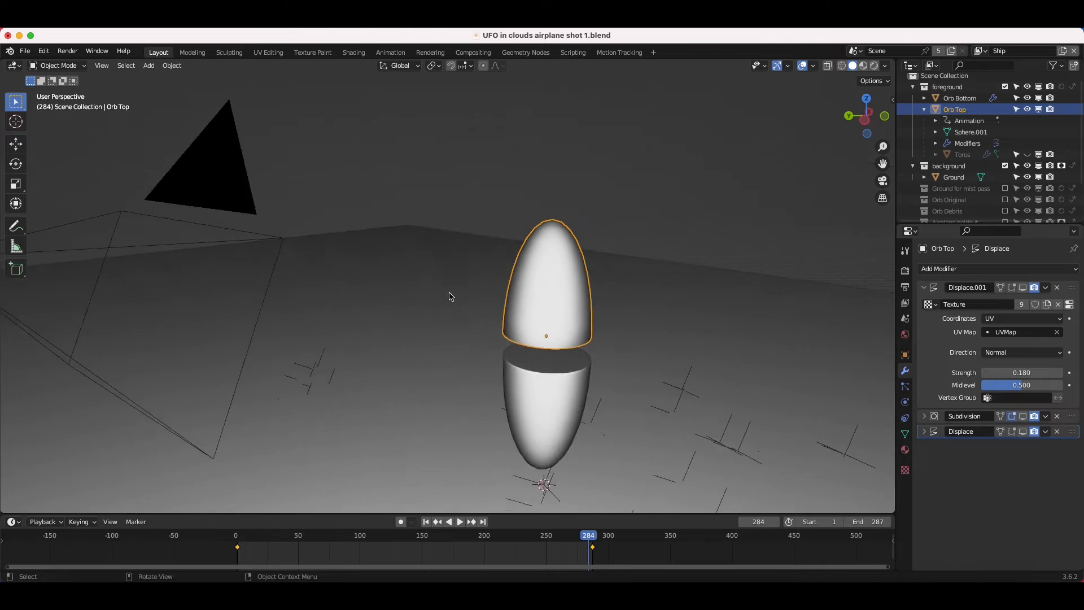
{"action": "scroll", "coordinate": [449, 293], "scroll_direction": "down", "scroll_amount": 3, "text": "shift"}
{"action": "scroll", "coordinate": [449, 293], "scroll_direction": "up", "scroll_amount": 5}
{"action": "scroll", "coordinate": [449, 293], "scroll_direction": "up", "scroll_amount": 2, "text": "shift"}
{"action": "scroll", "coordinate": [449, 293], "scroll_direction": "up", "scroll_amount": 1, "text": "shift"}
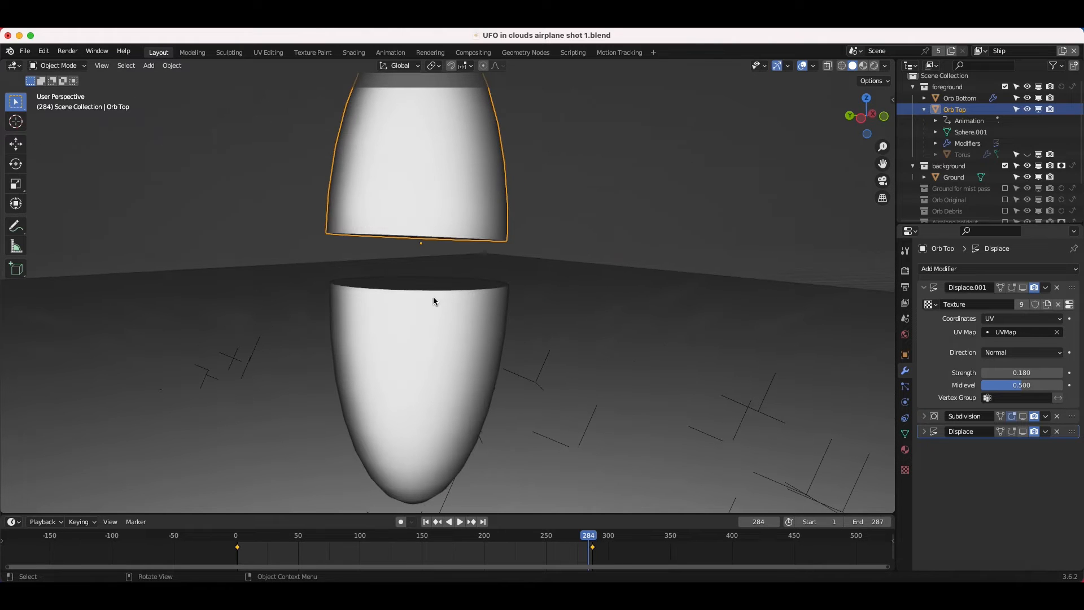
{"action": "scroll", "coordinate": [512, 329], "scroll_direction": "right", "scroll_amount": 5}
Step: Play the orb animation from frame 1 and watch the halves separate from several angles
{"action": "left_click", "coordinate": [427, 522]}
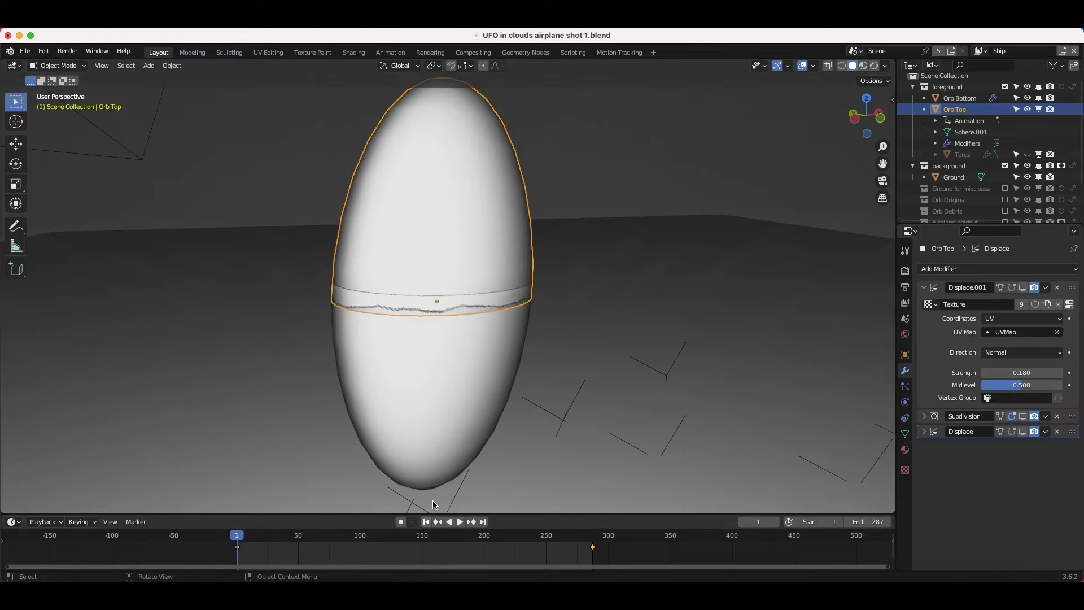
{"action": "scroll", "coordinate": [486, 367], "scroll_direction": "down", "scroll_amount": 4}
{"action": "scroll", "coordinate": [487, 366], "scroll_direction": "left", "scroll_amount": 5}
{"action": "key", "text": "space"}
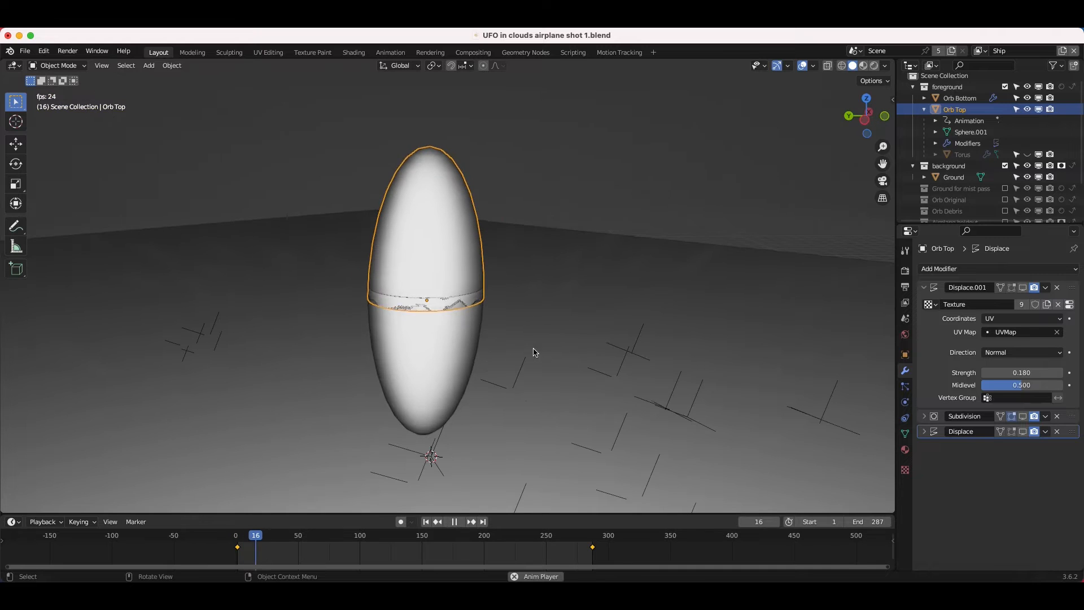
{"action": "scroll", "coordinate": [533, 352], "scroll_direction": "left", "scroll_amount": 8}
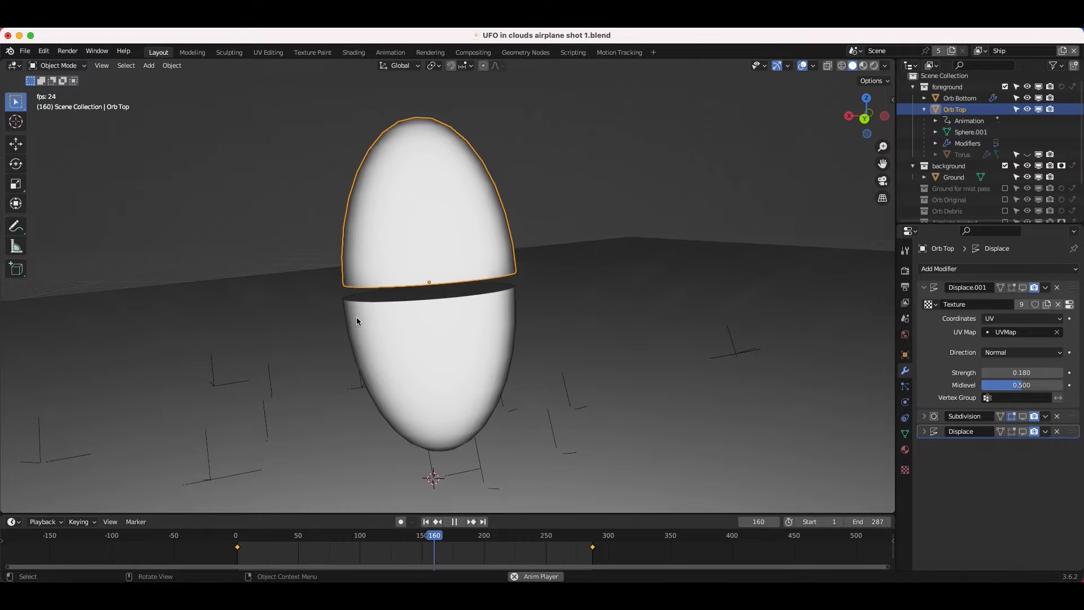
{"action": "scroll", "coordinate": [641, 266], "scroll_direction": "left", "scroll_amount": 5}
{"action": "scroll", "coordinate": [641, 267], "scroll_direction": "left", "scroll_amount": 2}
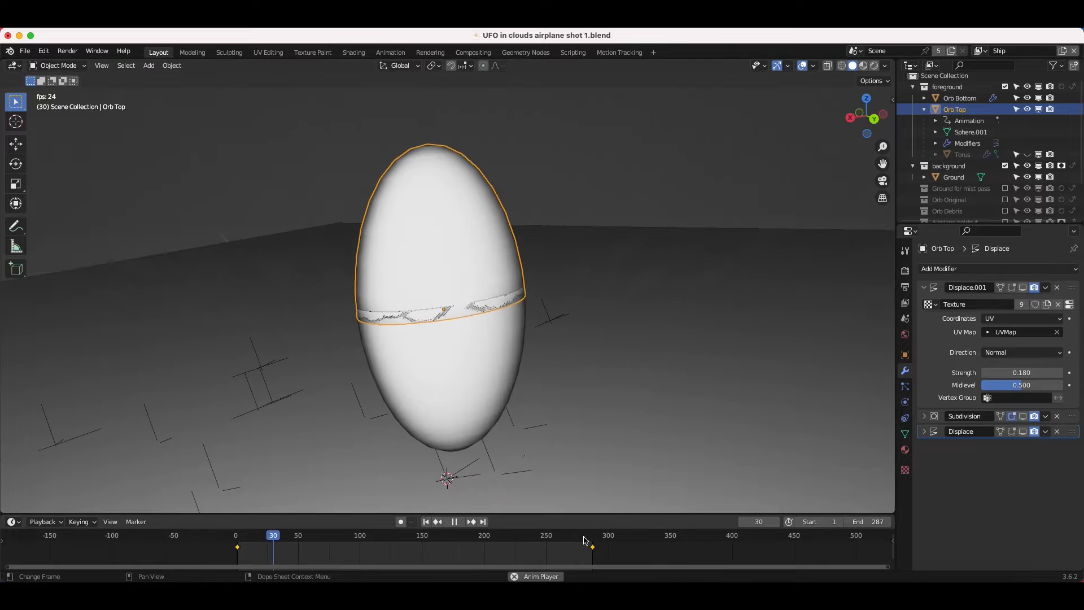
Step: Stop playback and compare Orb Top's start and end keyframes at frames 1 and 288
{"action": "key", "text": "space"}
{"action": "left_click", "coordinate": [237, 540]}
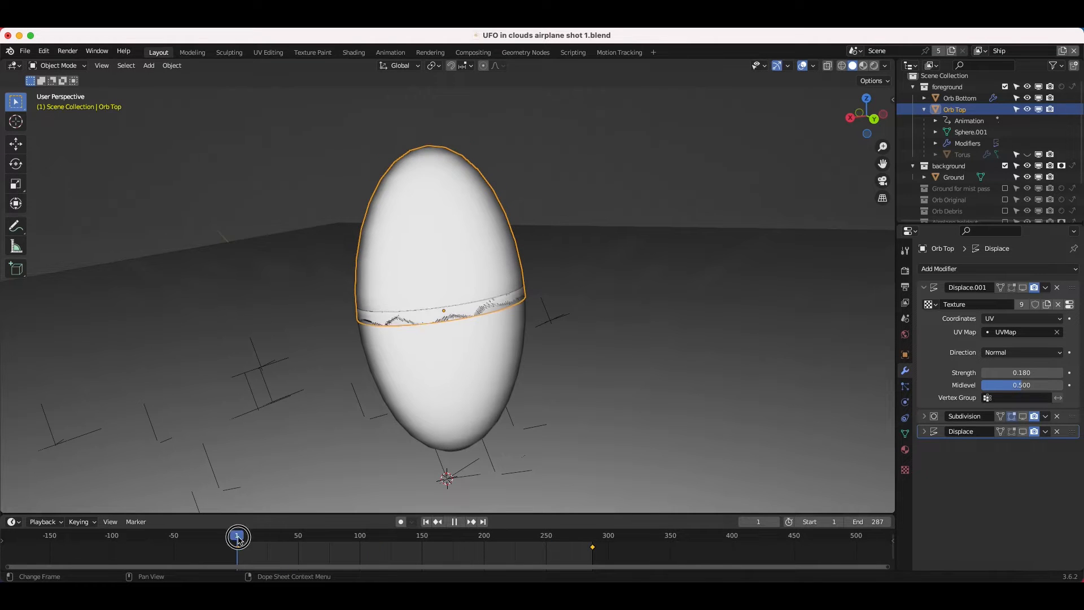
{"action": "left_click", "coordinate": [594, 542]}
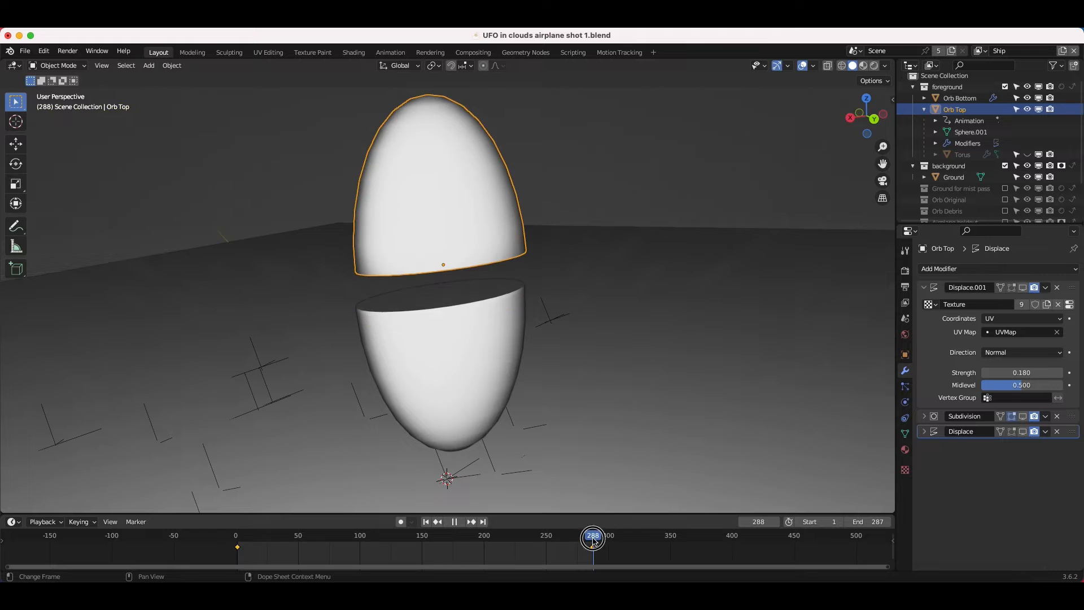
{"action": "middle_click_drag", "start_coordinate": [582, 308], "coordinate": [514, 314]}
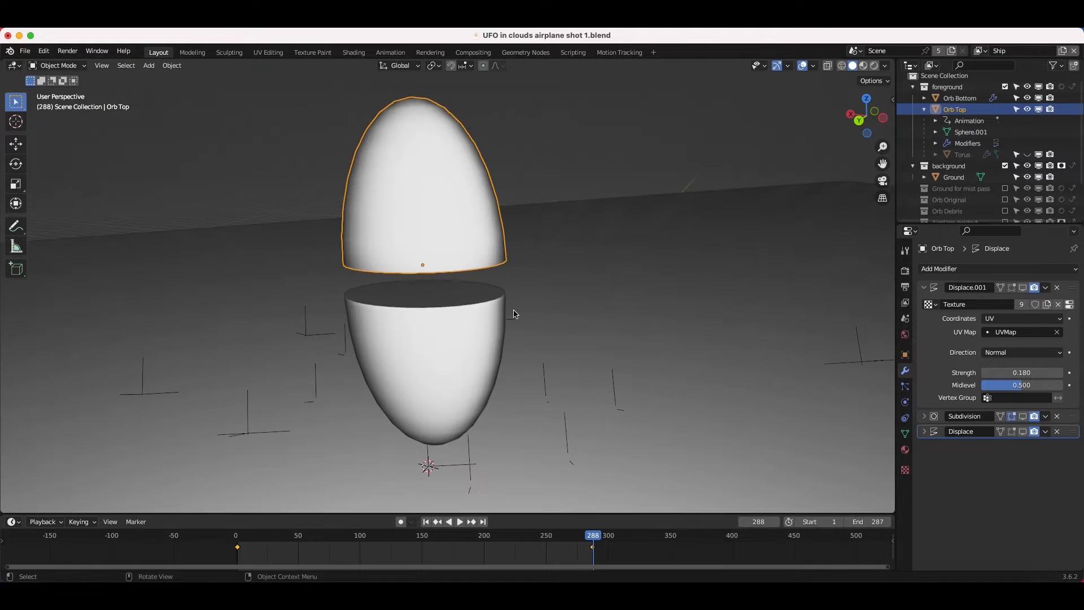
Step: Open Orb Top's Material.001 node setup in the Shading workspace
{"action": "left_click", "coordinate": [905, 449]}
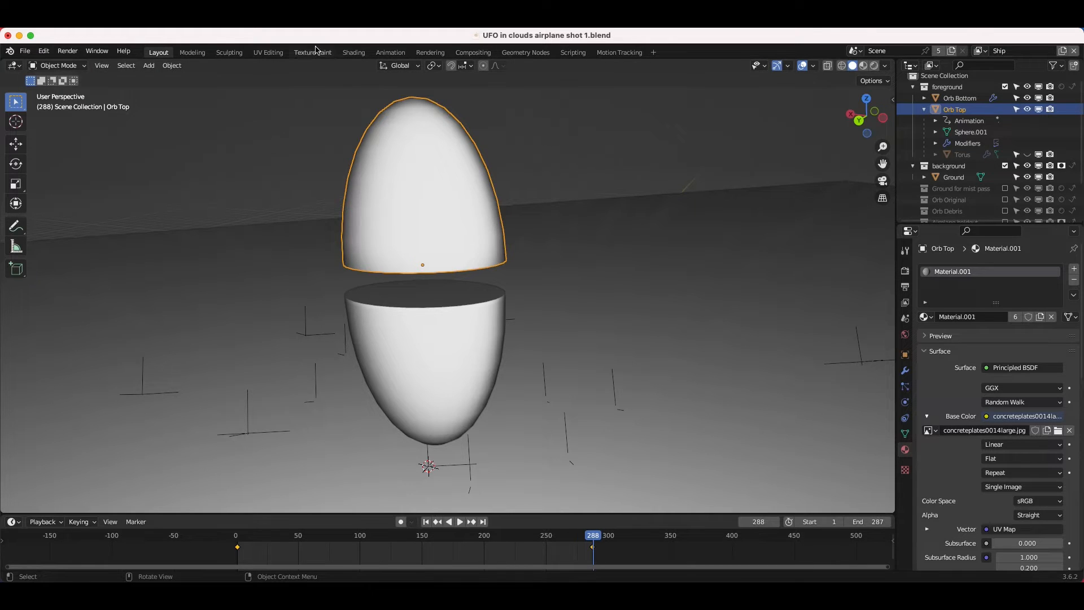
{"action": "left_click", "coordinate": [353, 52]}
{"action": "scroll", "coordinate": [557, 484], "scroll_direction": "up", "scroll_amount": 4}
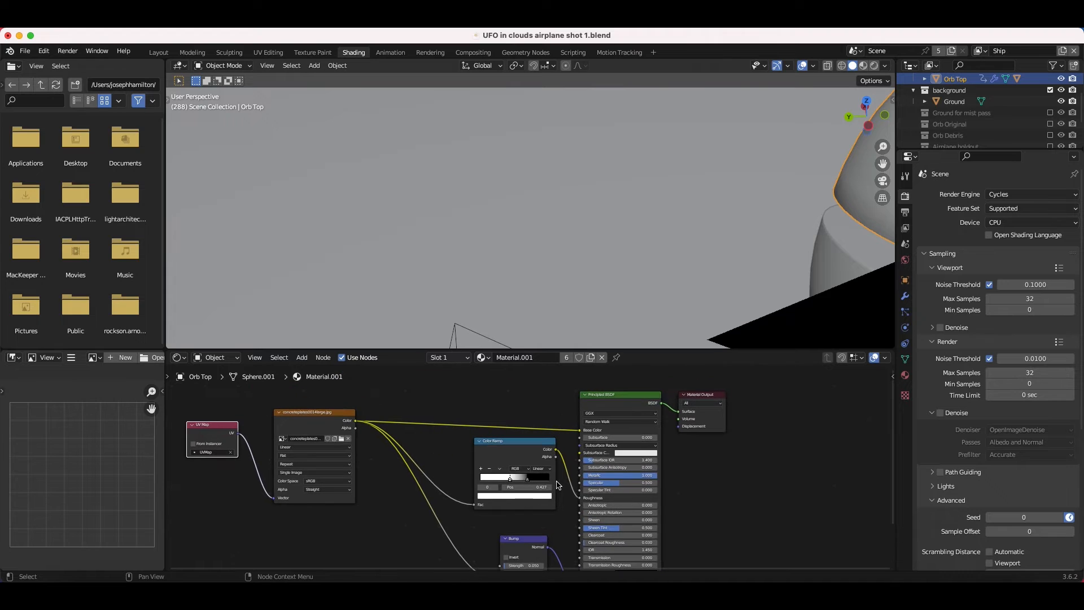
Step: Select the concrete image texture node and display concreteplates0014large.jpg in the Image Editor at full extent
{"action": "left_click", "coordinate": [293, 424]}
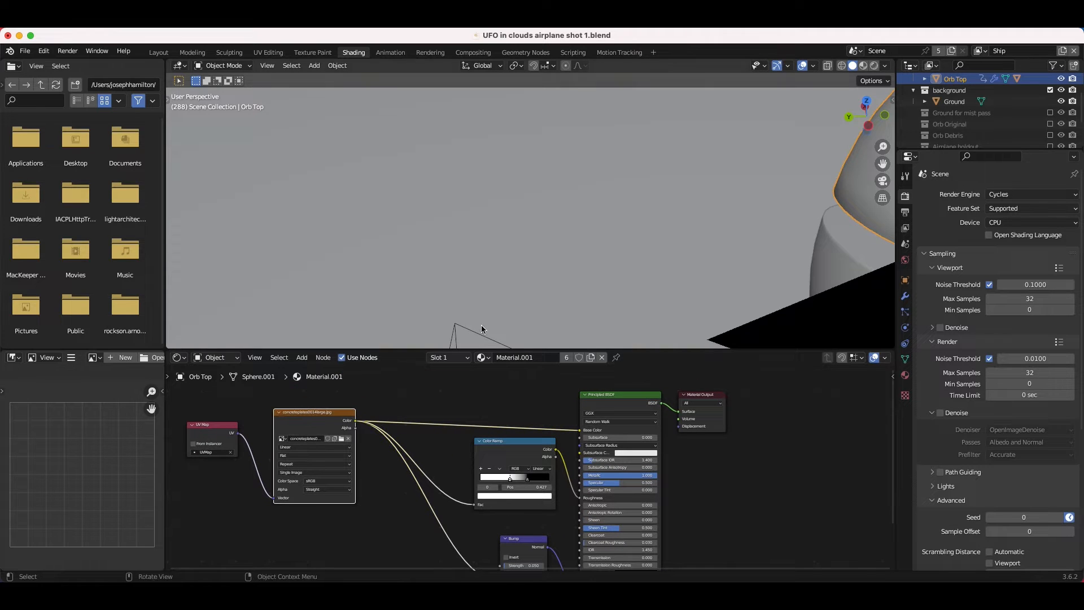
{"action": "left_click", "coordinate": [94, 358]}
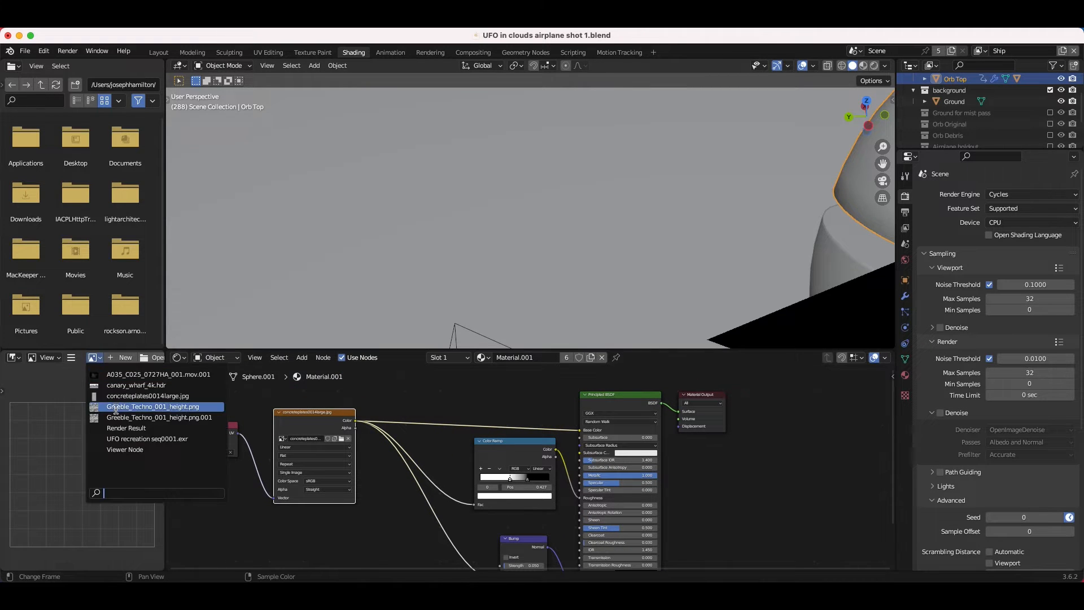
{"action": "left_click", "coordinate": [130, 427]}
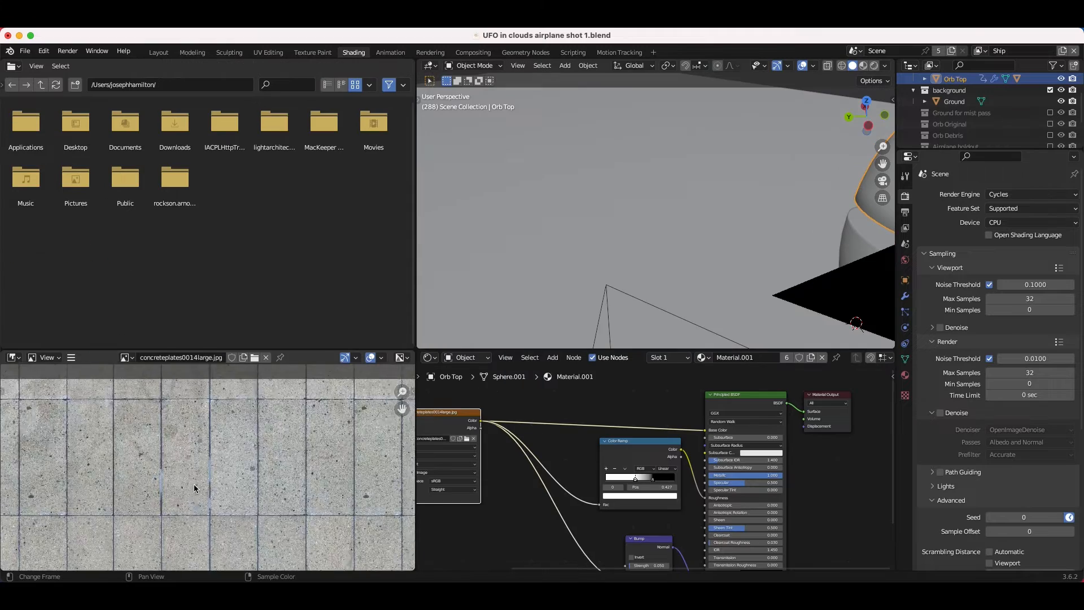
{"action": "scroll", "coordinate": [195, 489], "scroll_direction": "down", "scroll_amount": 5}
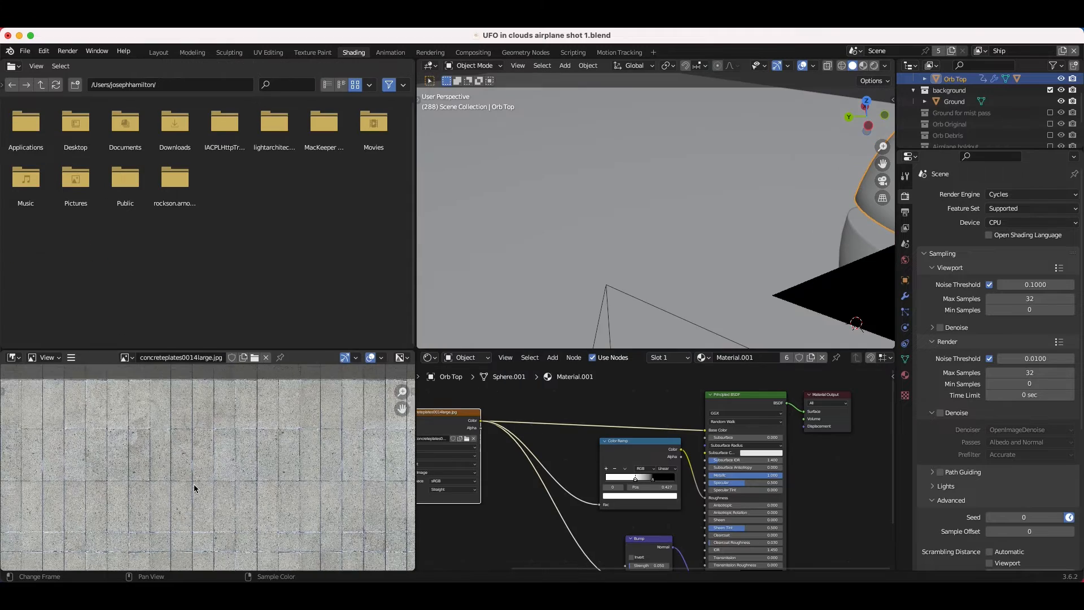
{"action": "scroll", "coordinate": [214, 401], "scroll_direction": "down", "scroll_amount": 2}
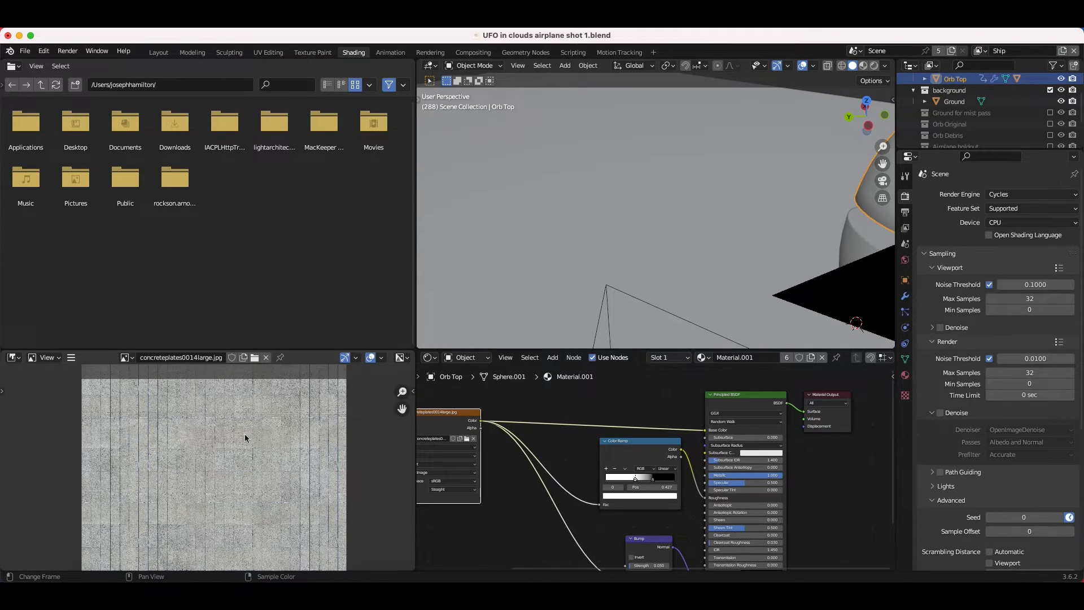
Step: Show the orb in Rendered viewport shading and display the World settings with the canary_wharf_4k.hdr environment
{"action": "scroll", "coordinate": [782, 272], "scroll_direction": "right", "scroll_amount": 5, "text": "shift"}
{"action": "scroll", "coordinate": [782, 272], "scroll_direction": "left", "scroll_amount": 8}
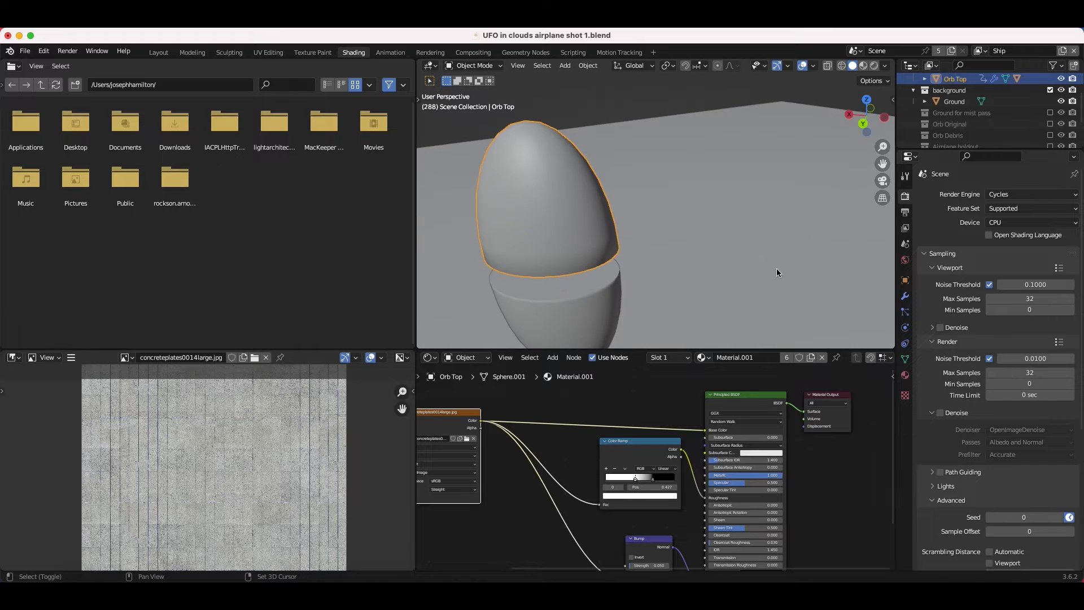
{"action": "scroll", "coordinate": [777, 273], "scroll_direction": "left", "scroll_amount": 4}
{"action": "key", "text": "z"}
{"action": "left_click", "coordinate": [639, 185]}
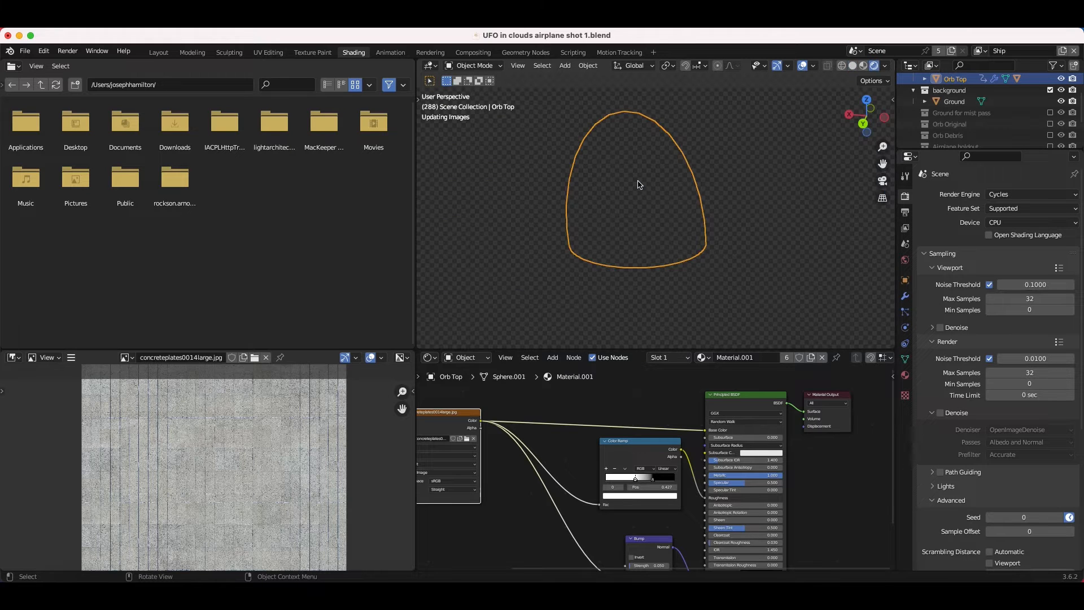
{"action": "left_click", "coordinate": [570, 107]}
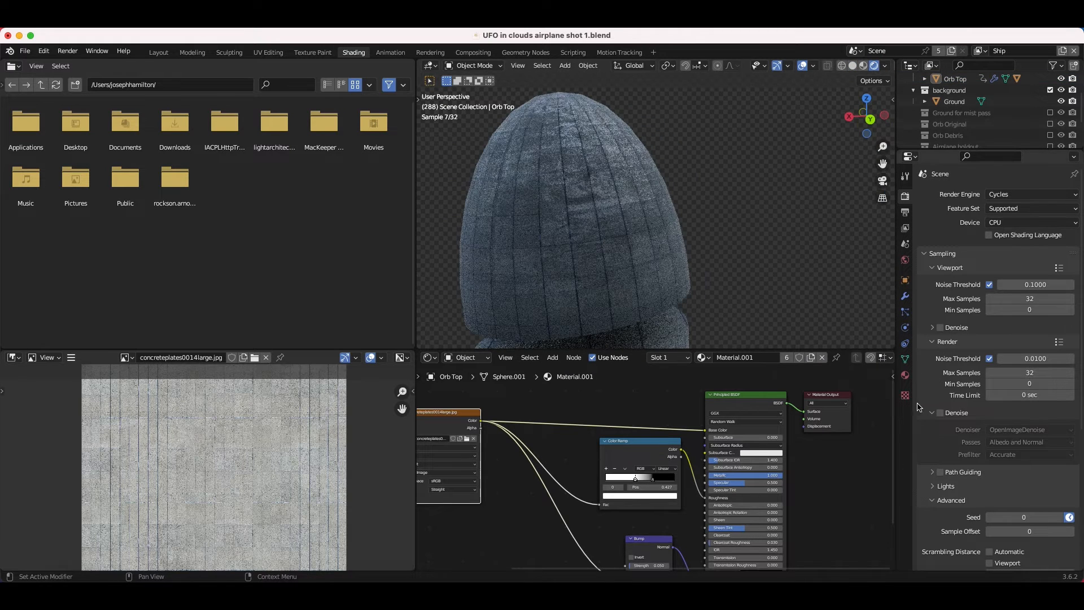
{"action": "left_click", "coordinate": [905, 259]}
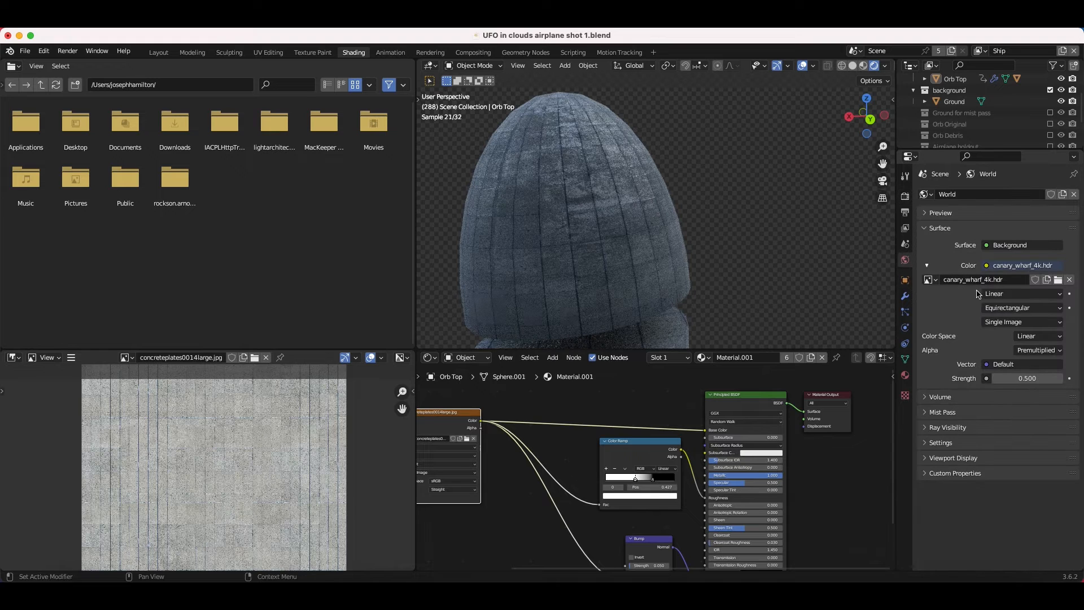
Step: Select Orb Top and examine how its rendered concrete surface catches the environment light, from afar and up close
{"action": "left_click", "coordinate": [609, 209]}
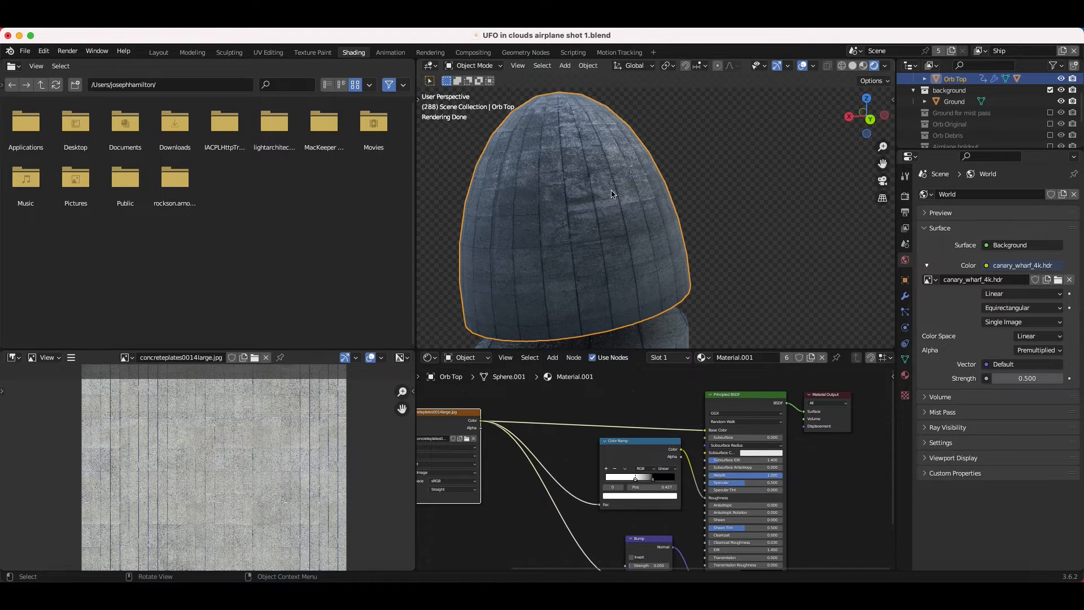
{"action": "left_click", "coordinate": [681, 179]}
{"action": "scroll", "coordinate": [588, 241], "scroll_direction": "left", "scroll_amount": 5}
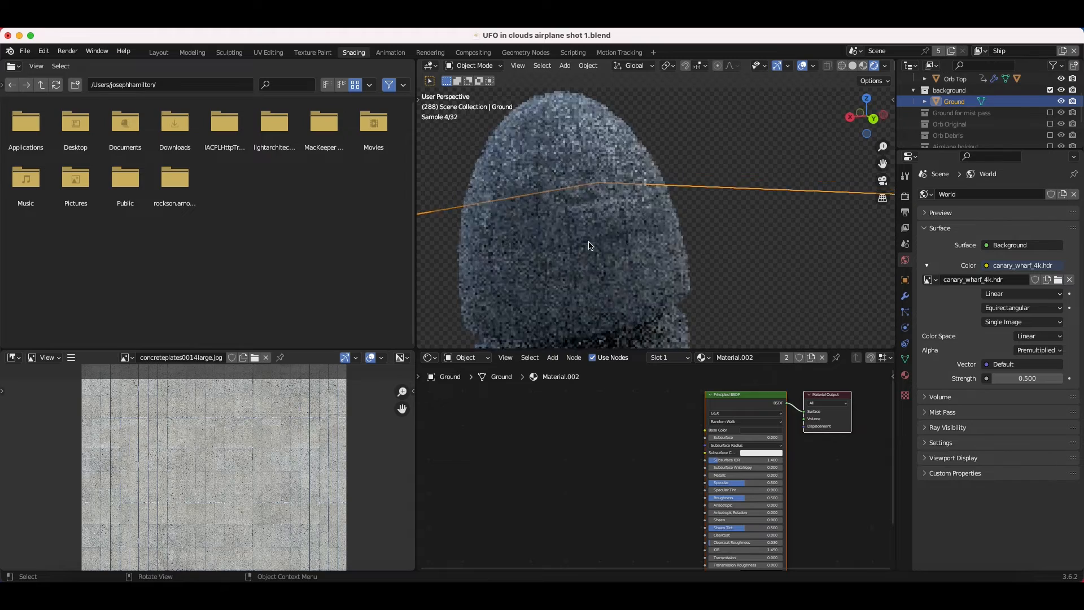
{"action": "left_click", "coordinate": [584, 230]}
{"action": "scroll", "coordinate": [584, 230], "scroll_direction": "left", "scroll_amount": 3}
{"action": "scroll", "coordinate": [584, 233], "scroll_direction": "down", "scroll_amount": 5}
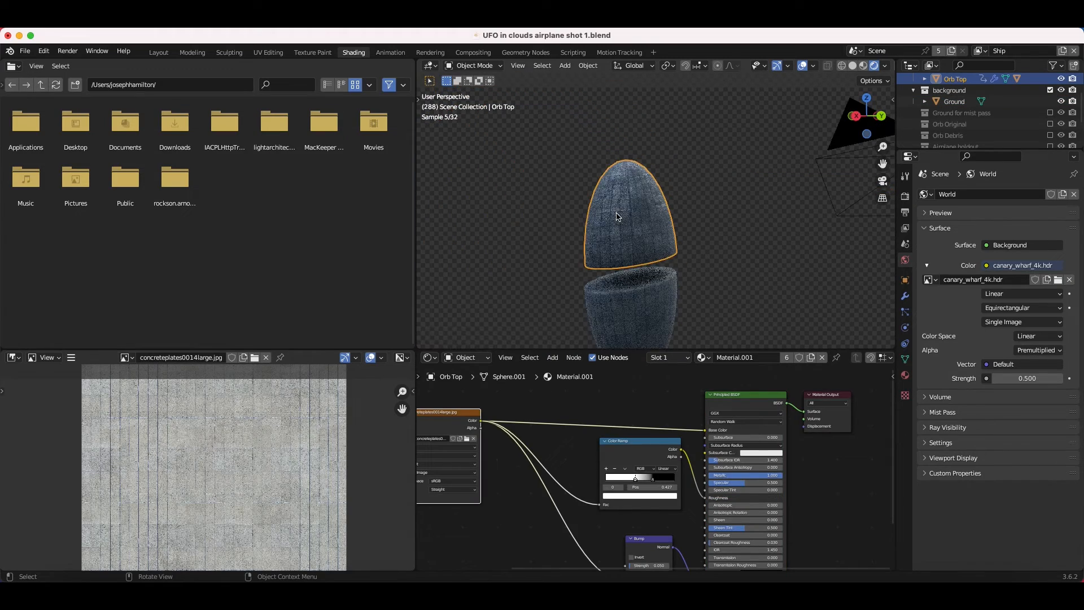
{"action": "scroll", "coordinate": [608, 383], "scroll_direction": "down", "scroll_amount": 2}
{"action": "scroll", "coordinate": [659, 199], "scroll_direction": "up", "scroll_amount": 4}
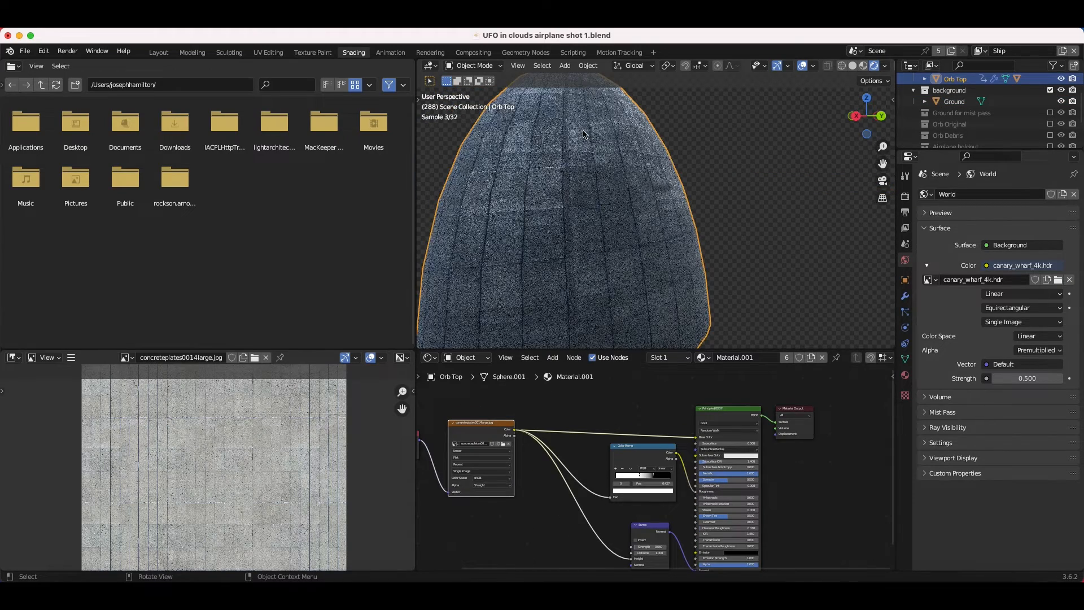
Step: Trace the concrete texture's links into Base Color and through the Color Ramp into Roughness, comparing them with the rendered orb
{"action": "scroll", "coordinate": [626, 462], "scroll_direction": "down", "scroll_amount": 4}
{"action": "scroll", "coordinate": [627, 462], "scroll_direction": "up", "scroll_amount": 4}
{"action": "scroll", "coordinate": [627, 462], "scroll_direction": "up", "scroll_amount": 5}
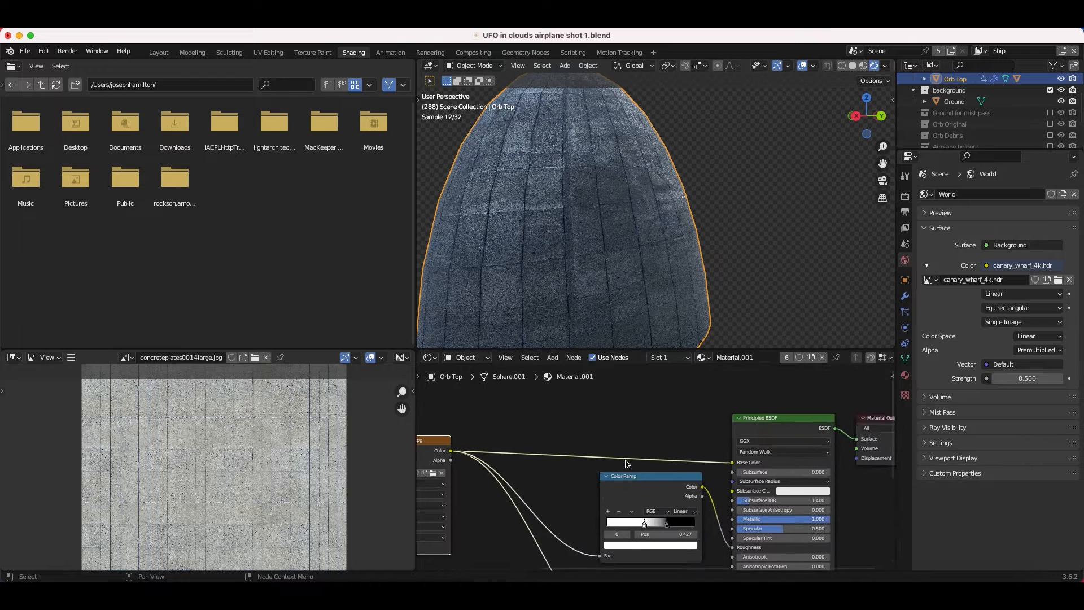
{"action": "scroll", "coordinate": [627, 462], "scroll_direction": "left", "scroll_amount": 2}
{"action": "scroll", "coordinate": [491, 432], "scroll_direction": "left", "scroll_amount": 1}
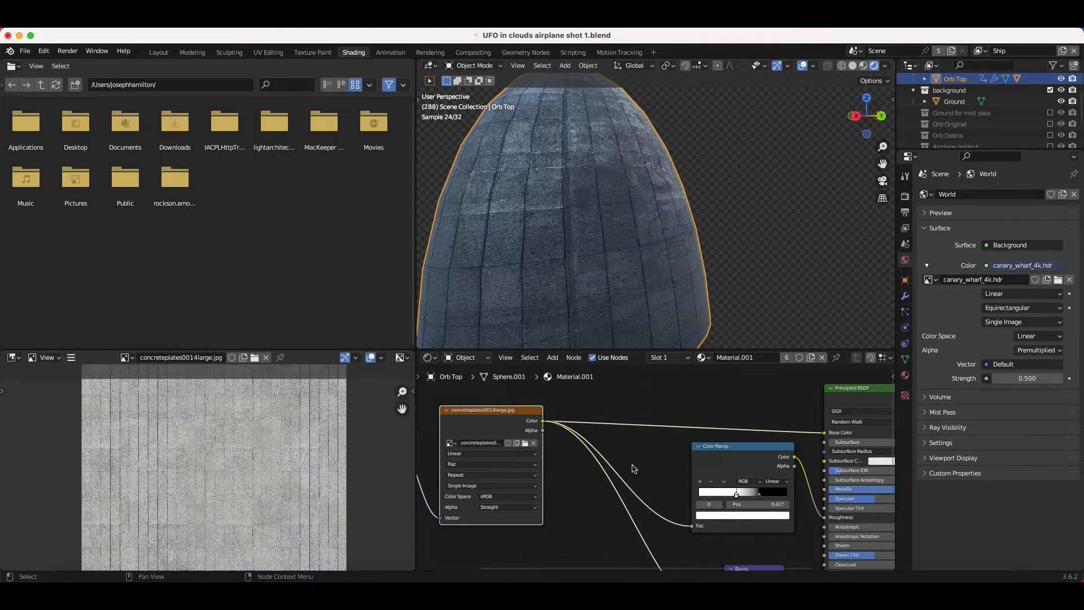
{"action": "scroll", "coordinate": [635, 467], "scroll_direction": "right", "scroll_amount": 5}
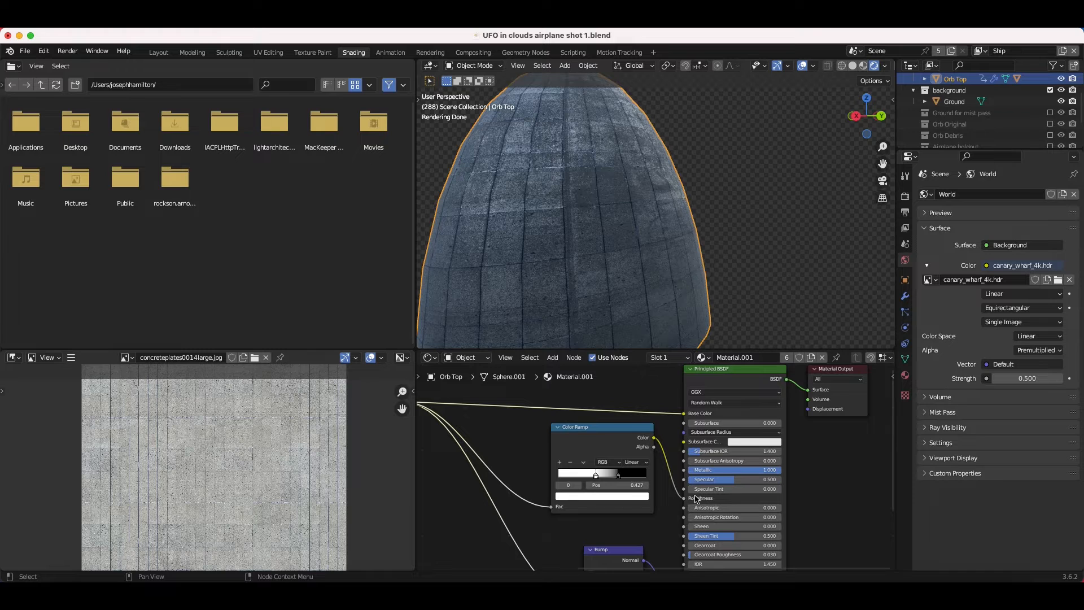
{"action": "scroll", "coordinate": [615, 455], "scroll_direction": "up", "scroll_amount": 1}
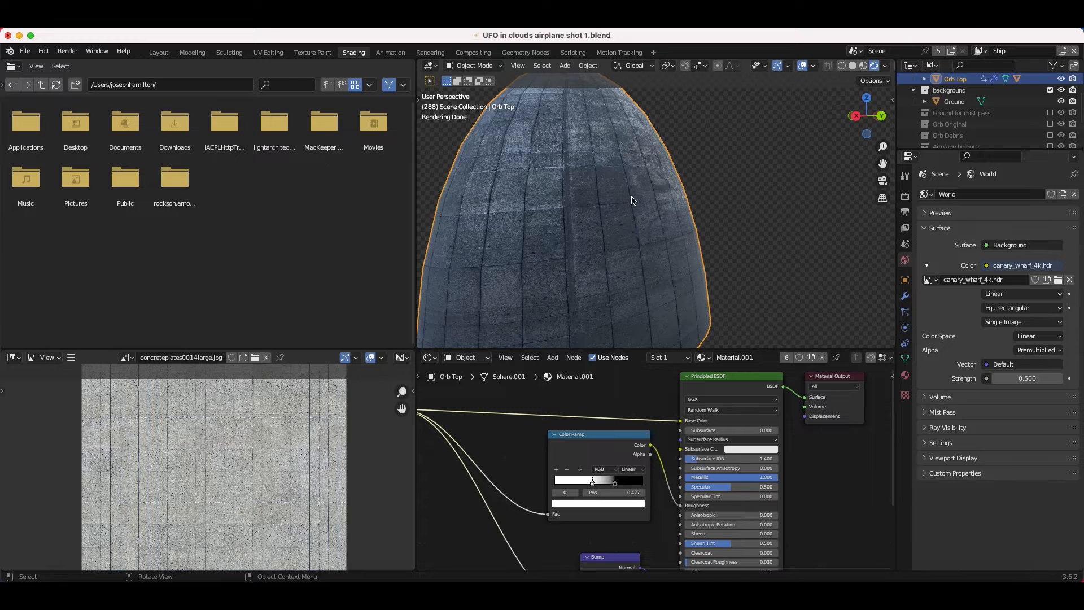
{"action": "middle_click_drag", "start_coordinate": [615, 246], "coordinate": [603, 269]}
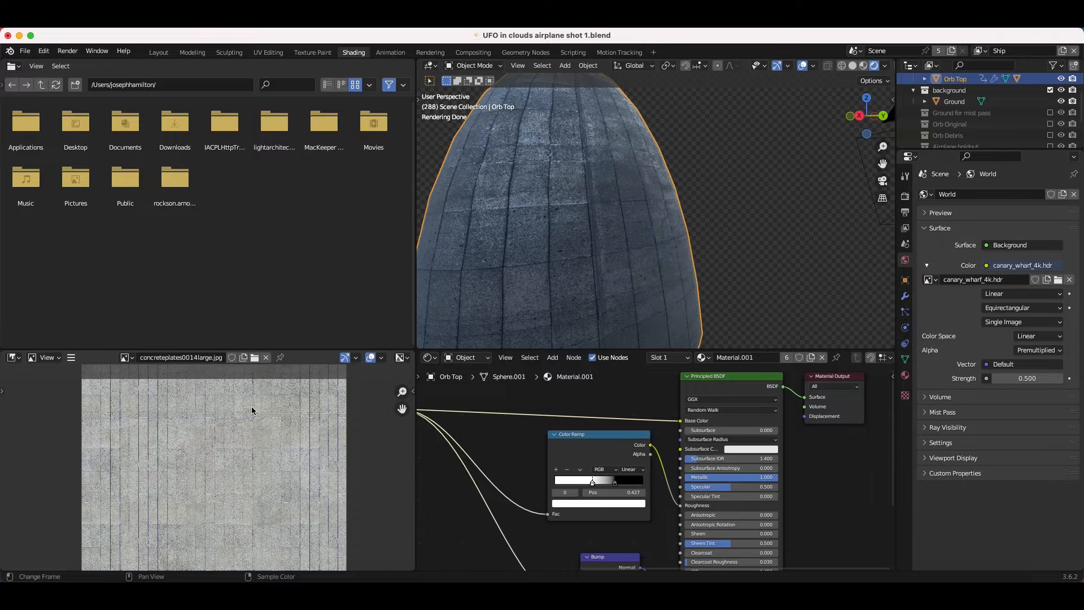
Step: Follow the concrete texture's link into the Bump node's Height and on to the Principled BSDF's Normal input
{"action": "scroll", "coordinate": [545, 474], "scroll_direction": "down", "scroll_amount": 2}
{"action": "middle_click_drag", "start_coordinate": [547, 474], "coordinate": [671, 475]}
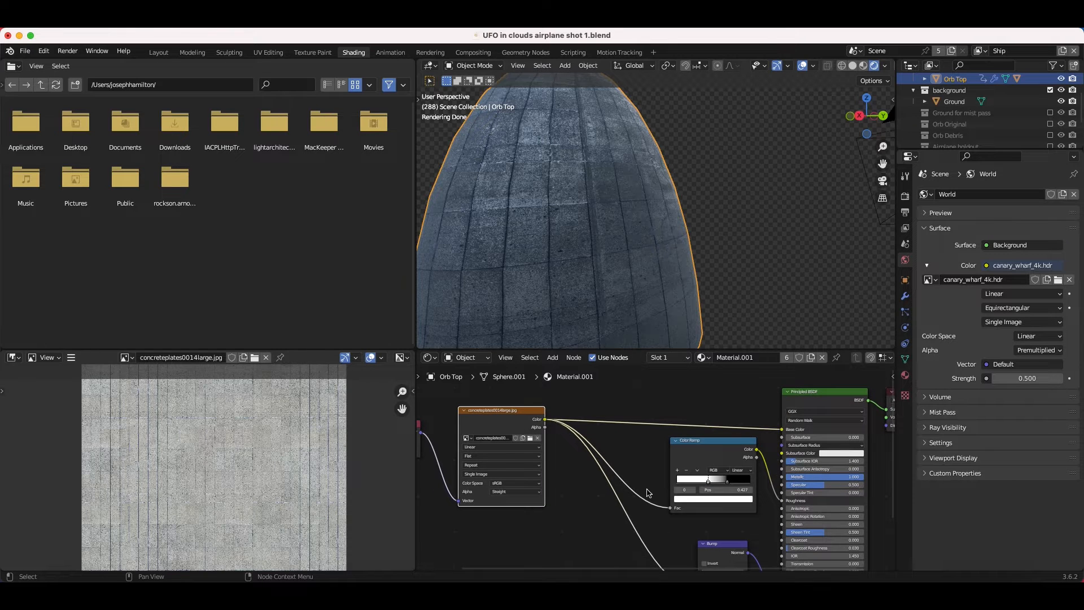
{"action": "scroll", "coordinate": [647, 491], "scroll_direction": "down", "scroll_amount": 5}
{"action": "scroll", "coordinate": [647, 490], "scroll_direction": "up", "scroll_amount": 3}
{"action": "scroll", "coordinate": [647, 490], "scroll_direction": "right", "scroll_amount": 3}
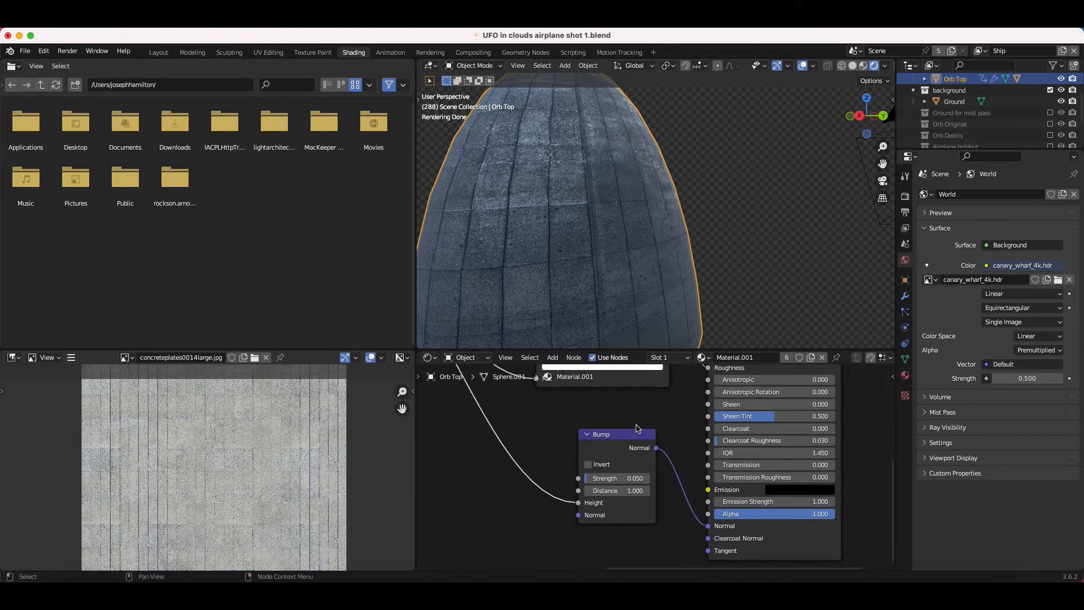
{"action": "scroll", "coordinate": [628, 445], "scroll_direction": "right", "scroll_amount": 1}
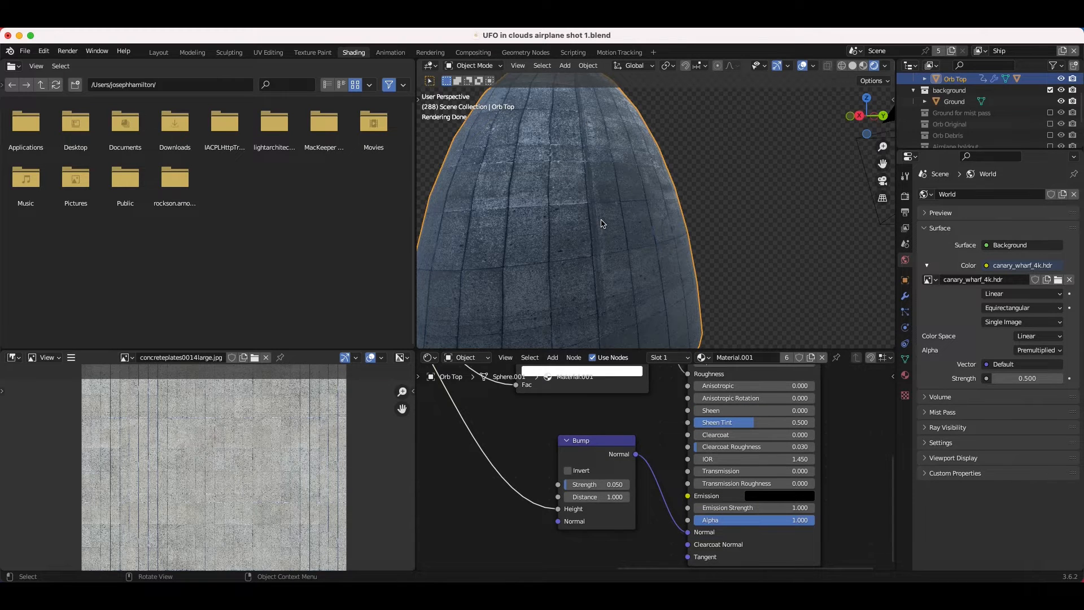
Step: Return the Shading viewport to Solid, switch to the Layout workspace and display the orb in Rendered shading
{"action": "key", "text": "z"}
{"action": "left_click", "coordinate": [699, 232]}
{"action": "left_click", "coordinate": [159, 53]}
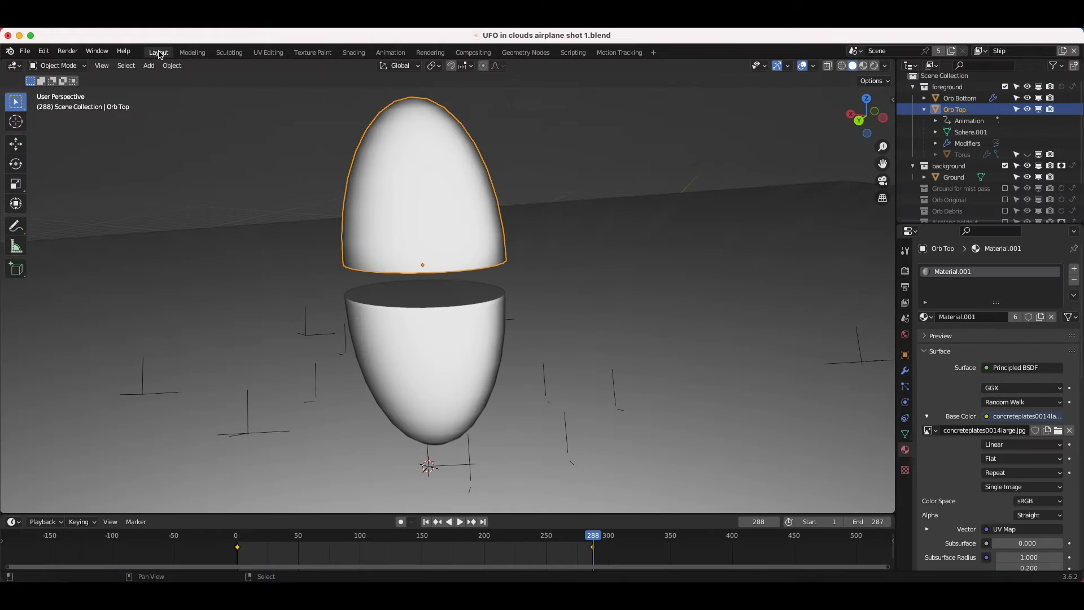
{"action": "key", "text": "z"}
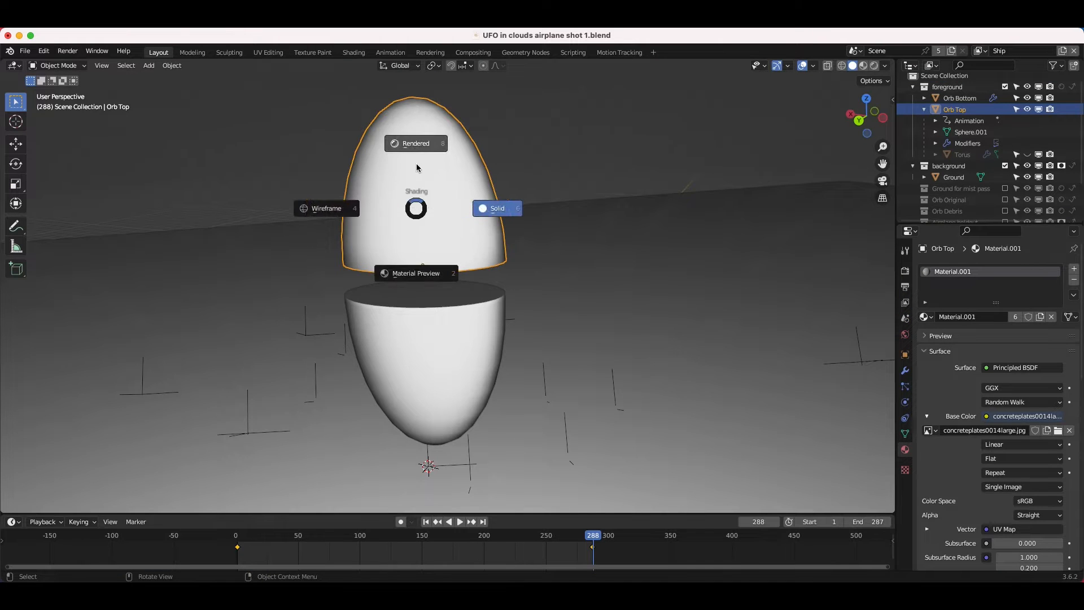
{"action": "left_click", "coordinate": [502, 212]}
Step: Add a Sun light, move it up beside the orb's top half and rotate it about 56° in the view
{"action": "key", "text": "shift+a"}
{"action": "mouse_move", "coordinate": [530, 424]}
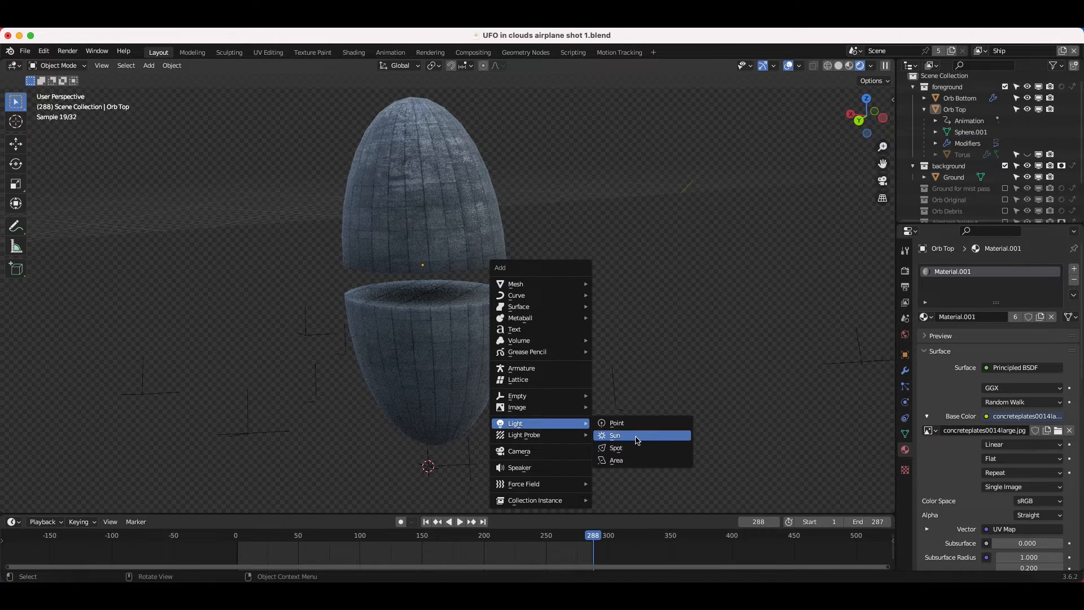
{"action": "left_click", "coordinate": [624, 434]}
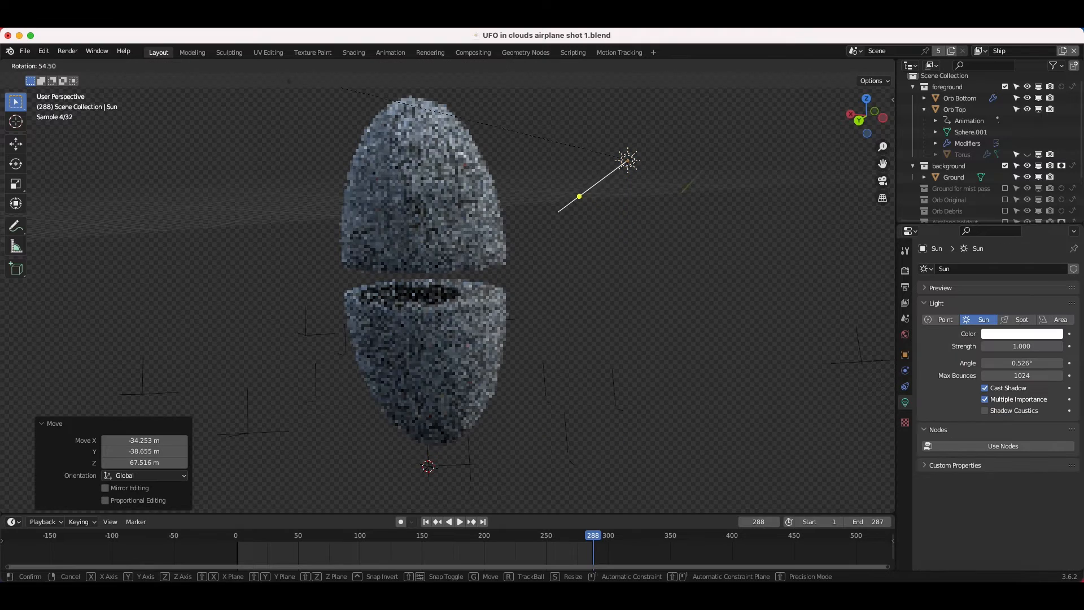
{"action": "left_click", "coordinate": [756, 317]}
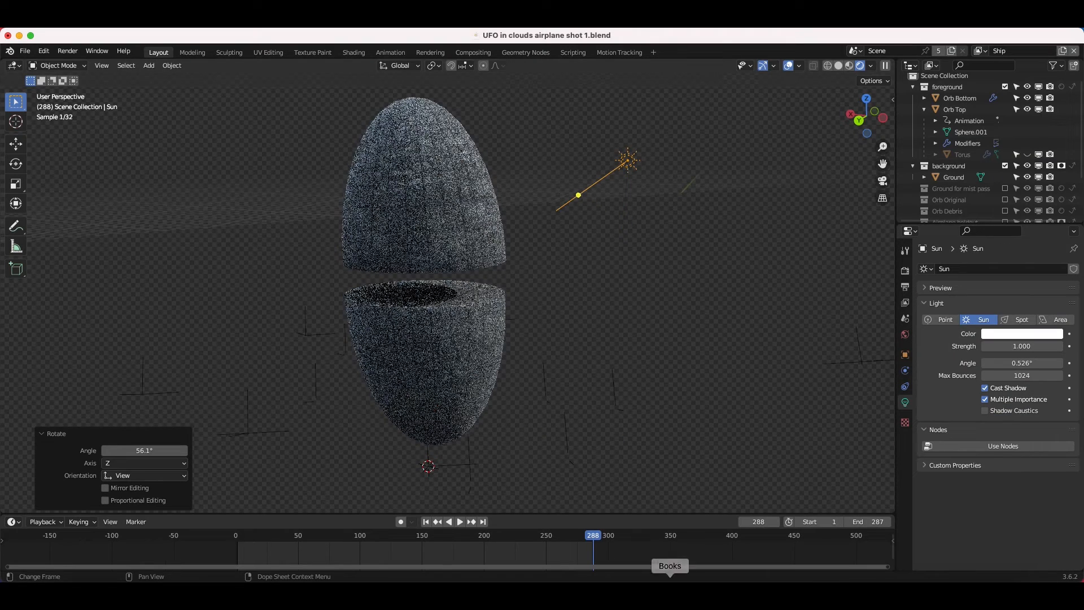
Step: Set the sun's strength to 10 and view the sunlit orb from several angles
{"action": "left_click", "coordinate": [1017, 346]}
{"action": "type", "text": "10"}
{"action": "key", "text": "Return"}
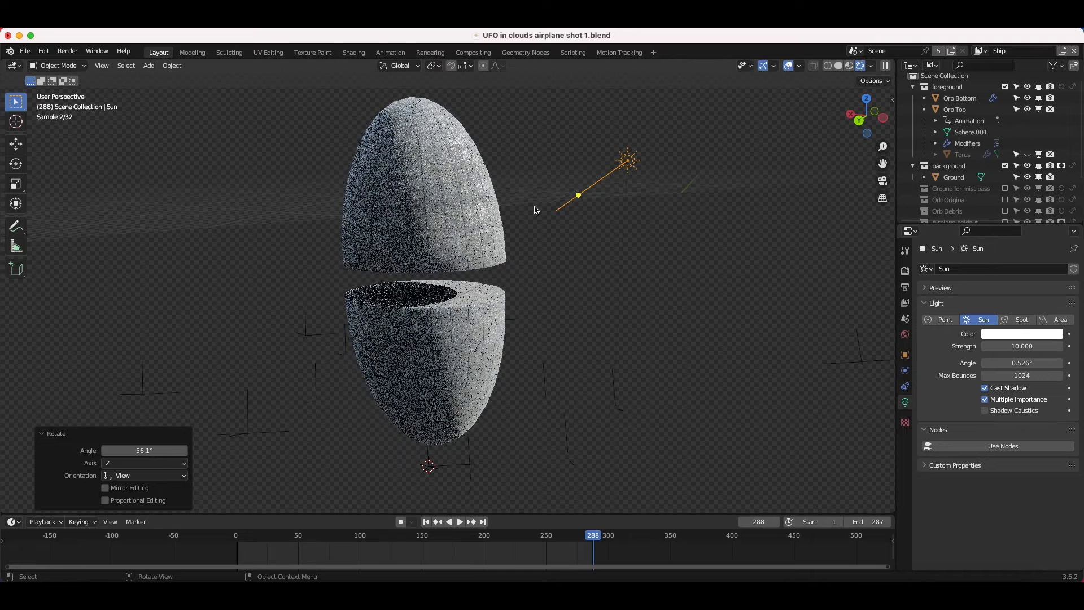
{"action": "middle_click_drag", "start_coordinate": [497, 149], "coordinate": [405, 137]}
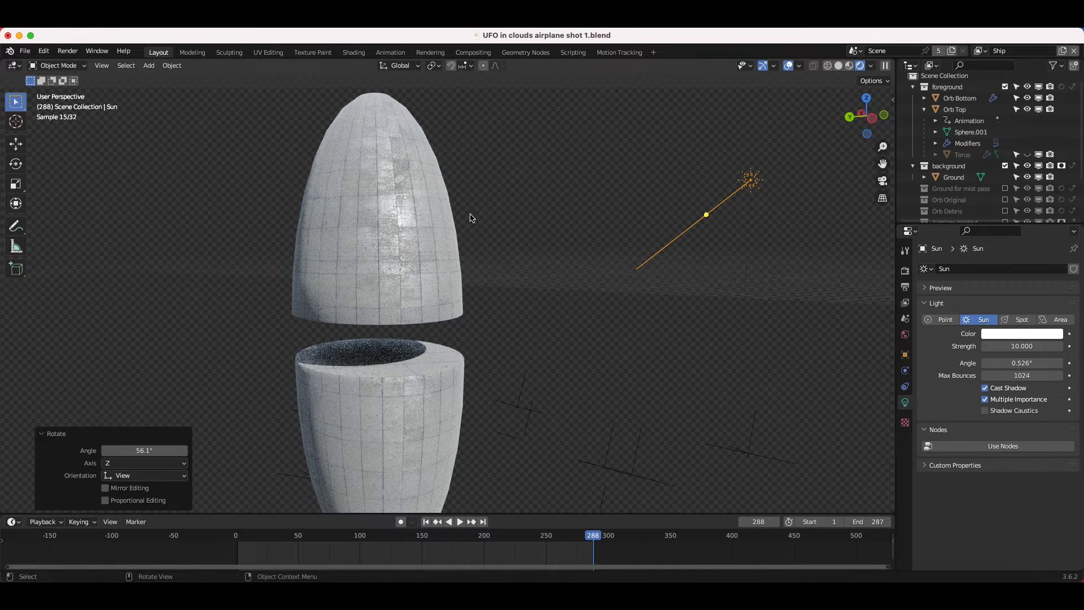
{"action": "scroll", "coordinate": [471, 218], "scroll_direction": "down", "scroll_amount": 5}
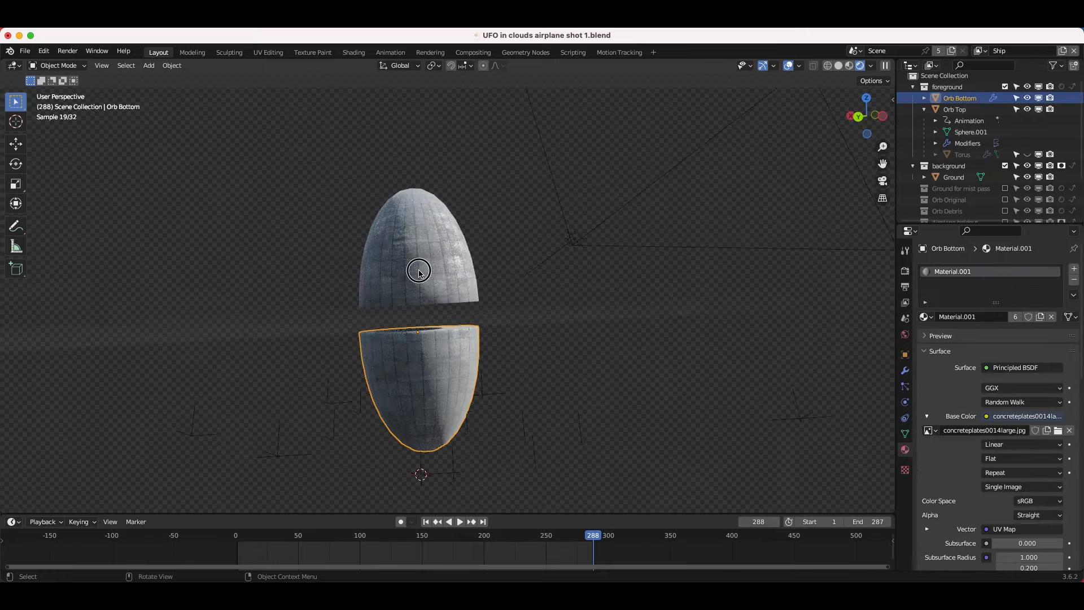
Step: Select Orb Top and Orb Bottom together to point out the two separate halves
{"action": "left_click", "coordinate": [418, 271]}
{"action": "left_click", "coordinate": [423, 369], "text": "shift"}
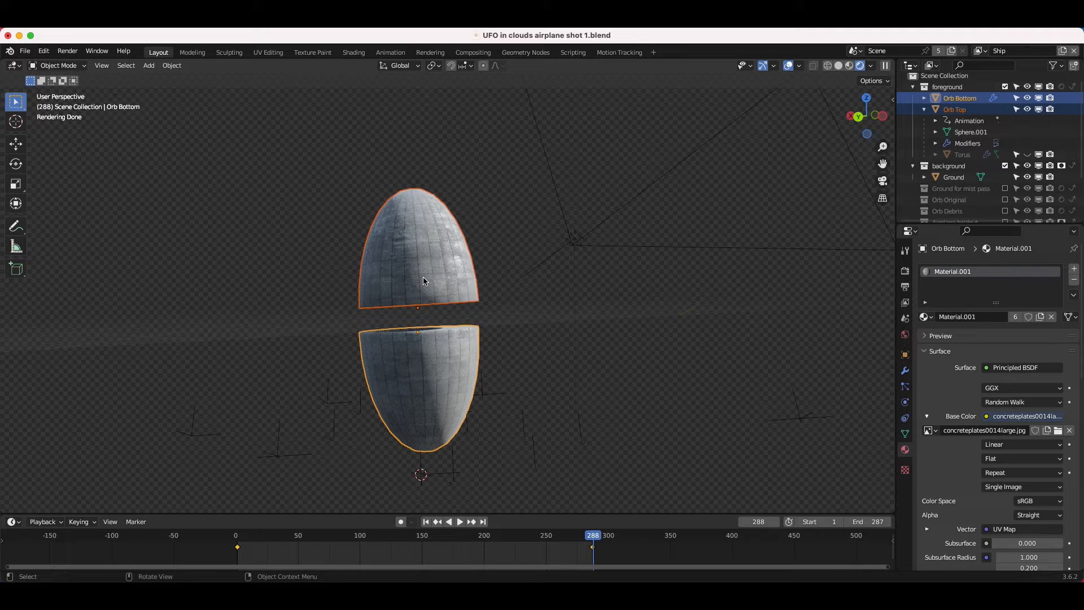
{"action": "left_click", "coordinate": [502, 177]}
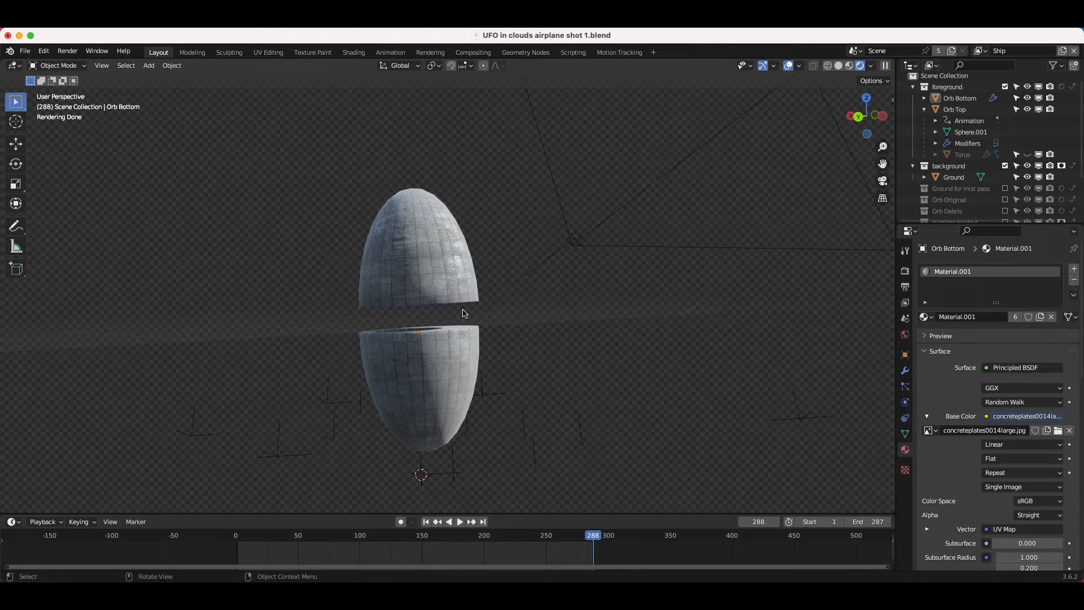
{"action": "left_click", "coordinate": [445, 305]}
{"action": "left_click", "coordinate": [440, 360]}
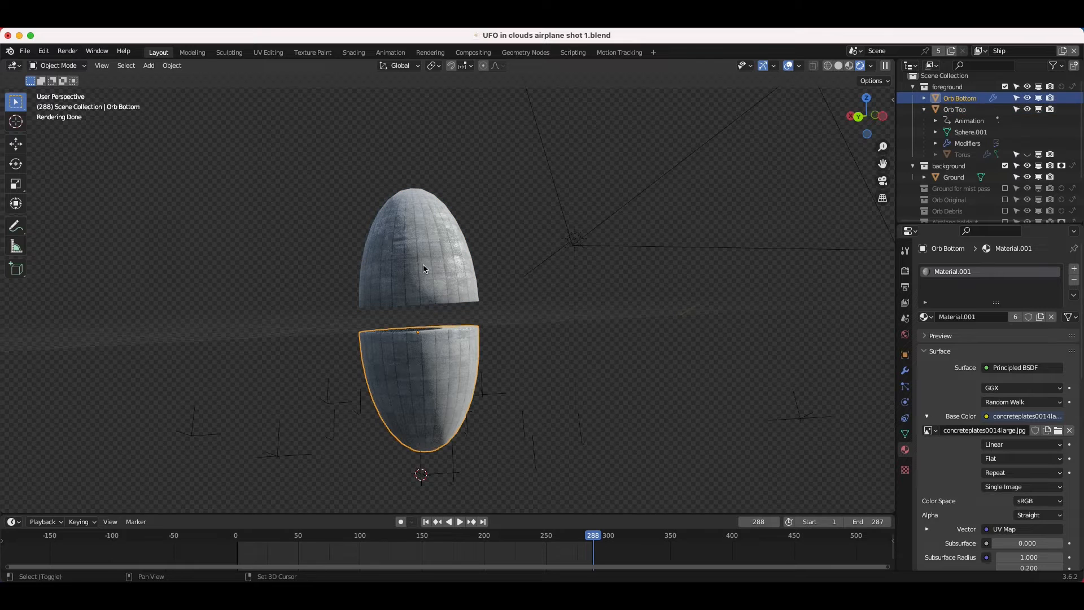
{"action": "left_click", "coordinate": [415, 236], "text": "shift"}
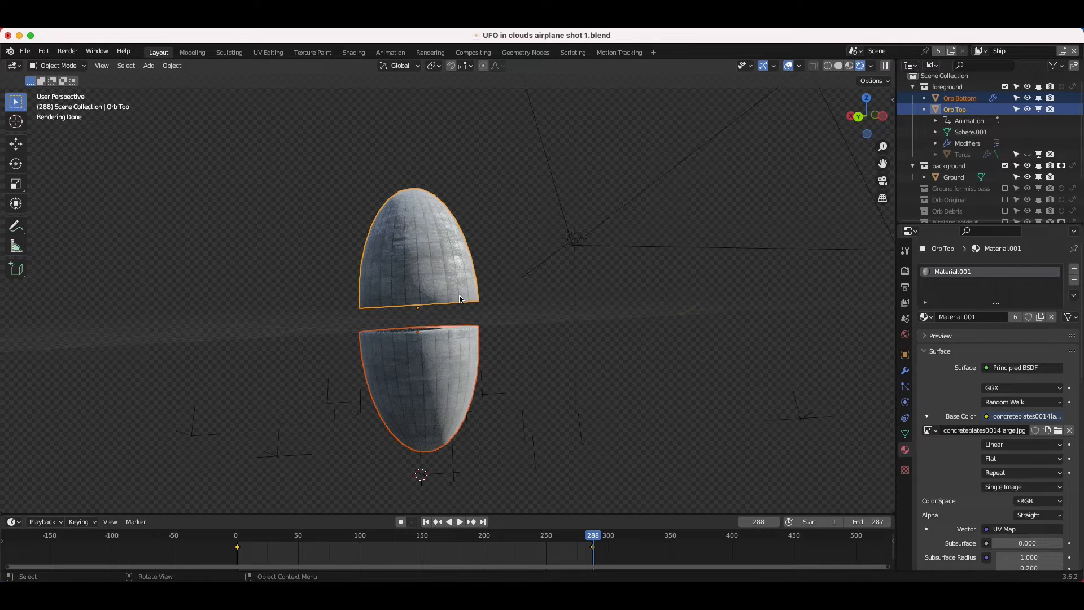
Step: Compare the orb in Solid and Rendered shading with Orb Top selected, ending in Solid shading
{"action": "key", "text": "z"}
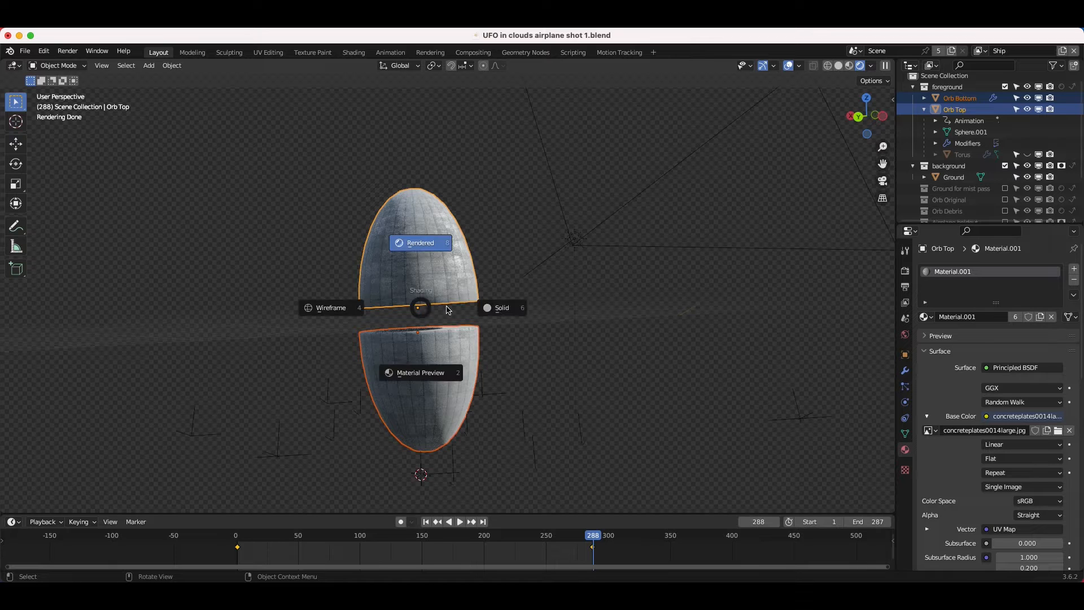
{"action": "left_click", "coordinate": [486, 310]}
{"action": "left_click", "coordinate": [503, 261]}
{"action": "left_click", "coordinate": [451, 271]}
{"action": "key", "text": "z"}
{"action": "left_click", "coordinate": [461, 247]}
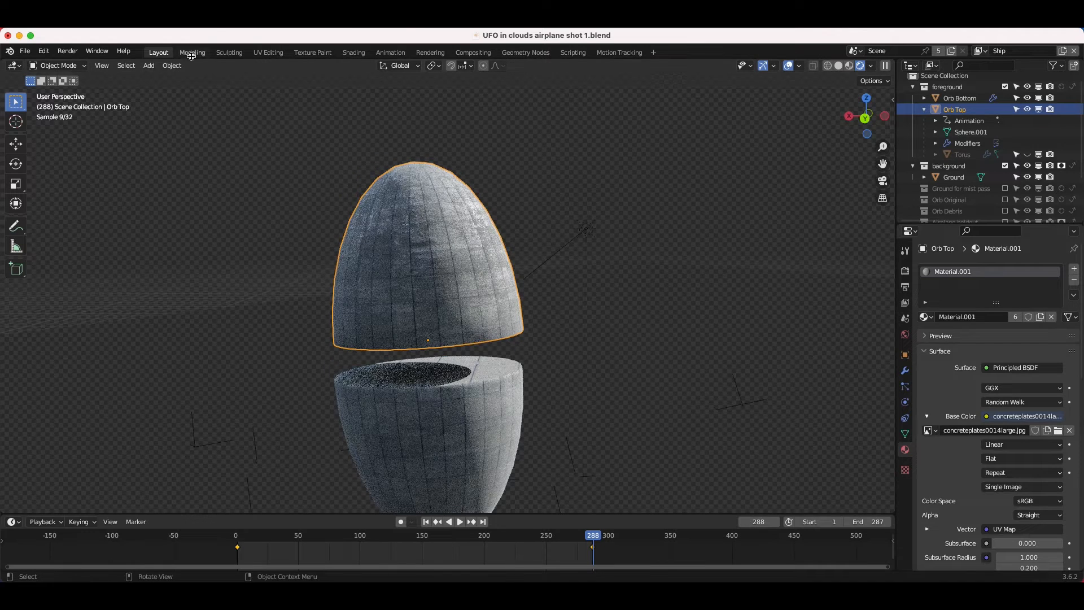
{"action": "left_click", "coordinate": [839, 66]}
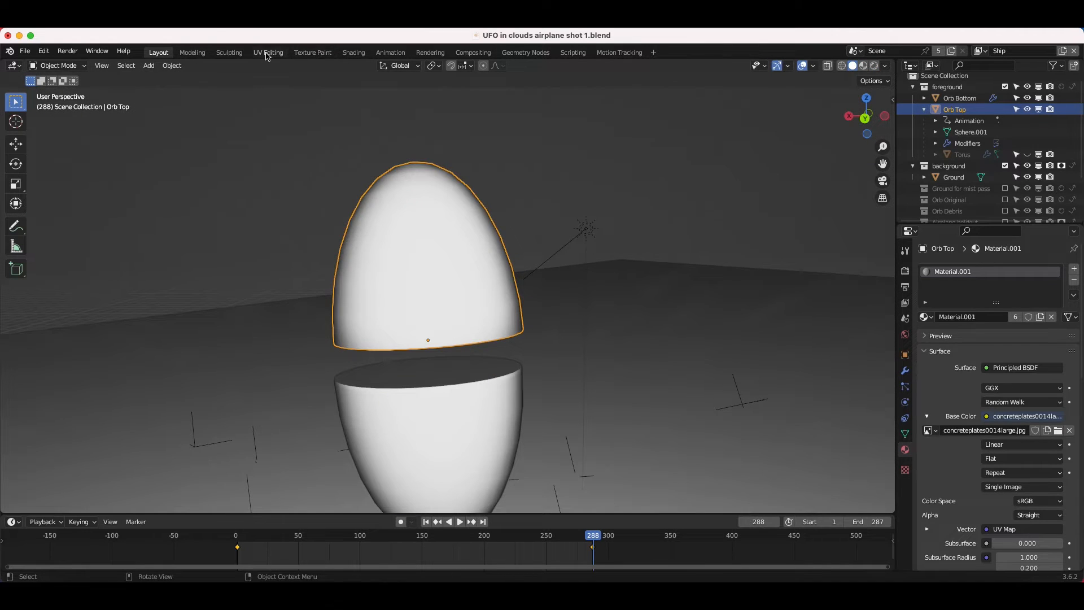
Step: Open Orb Top's UV layout in the UV Editing workspace and examine the Greeble_Techno_001_height.png texture up close
{"action": "left_click", "coordinate": [270, 53]}
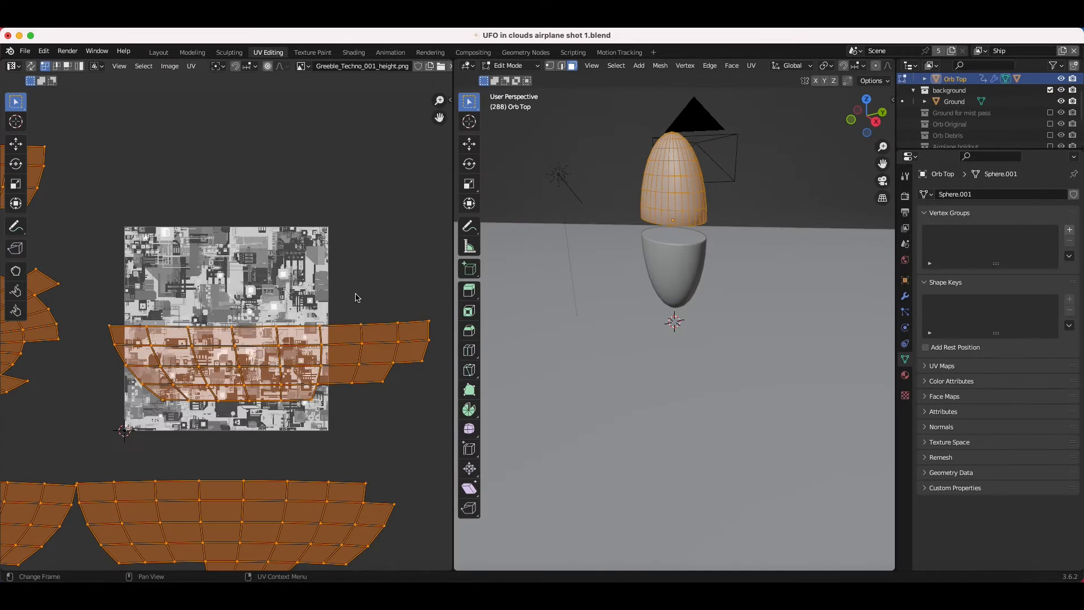
{"action": "scroll", "coordinate": [257, 335], "scroll_direction": "up", "scroll_amount": 5}
{"action": "scroll", "coordinate": [257, 335], "scroll_direction": "up", "scroll_amount": 4}
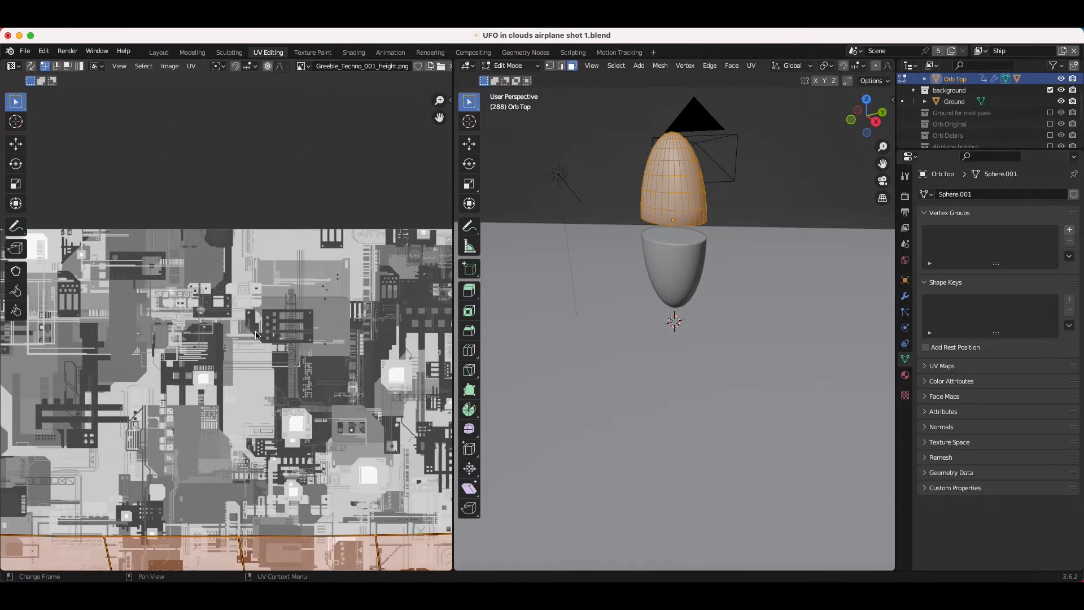
{"action": "scroll", "coordinate": [257, 335], "scroll_direction": "left", "scroll_amount": 3}
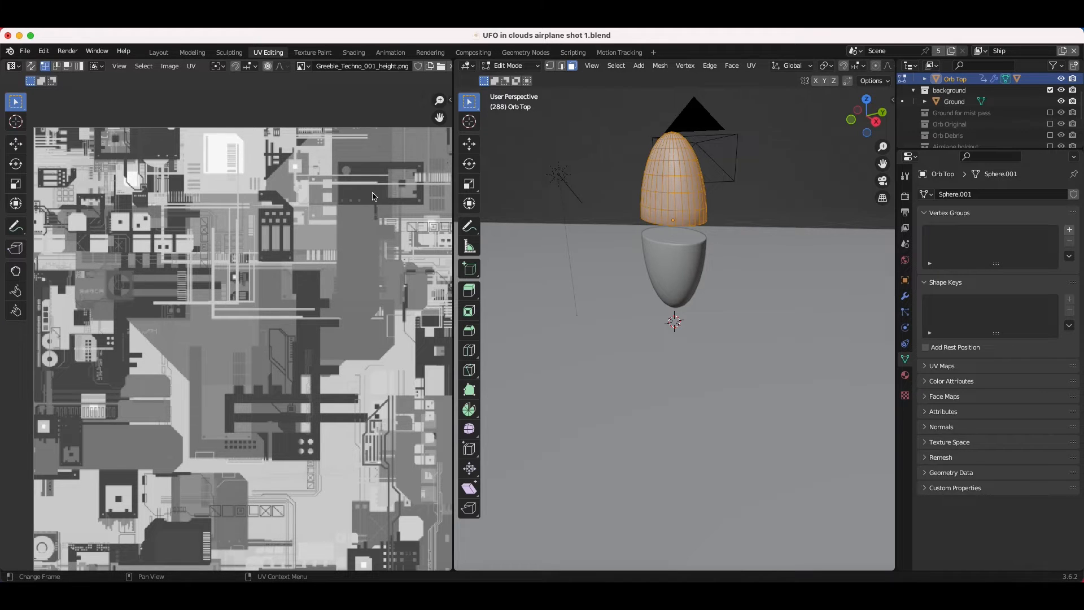
{"action": "scroll", "coordinate": [364, 220], "scroll_direction": "down", "scroll_amount": 4}
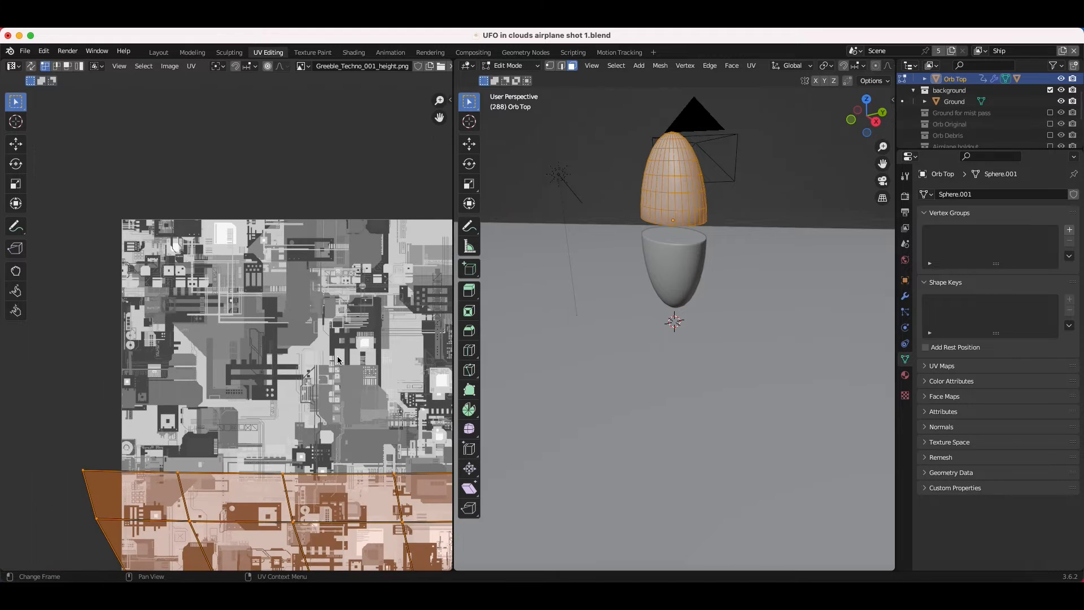
Step: Return to the Layout workspace and select Orb Top, framing it up close
{"action": "scroll", "coordinate": [217, 218], "scroll_direction": "up", "scroll_amount": 3}
{"action": "scroll", "coordinate": [335, 374], "scroll_direction": "down", "scroll_amount": 2}
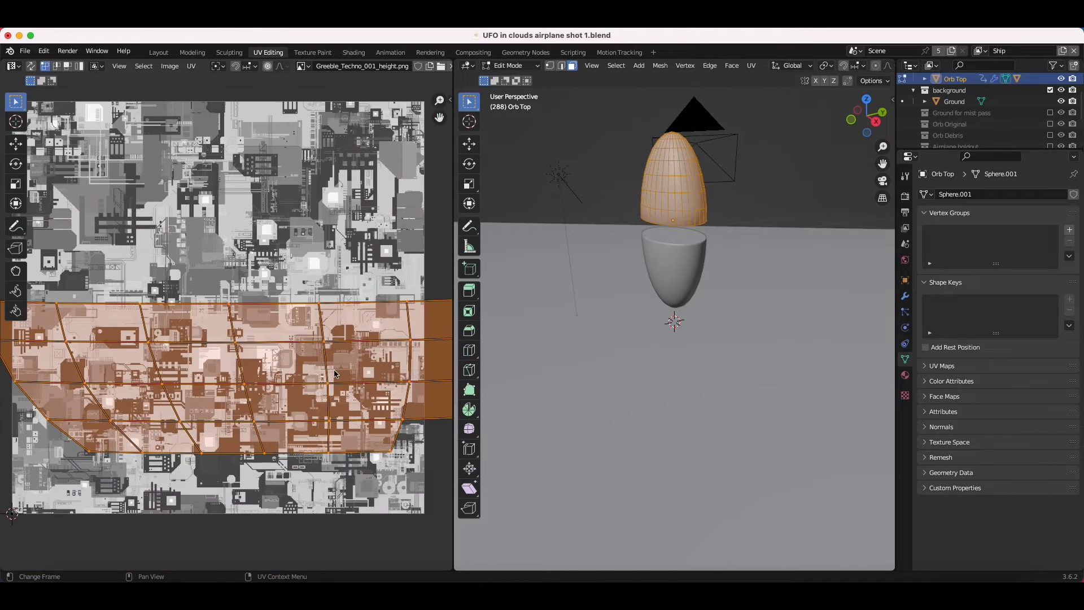
{"action": "left_click", "coordinate": [159, 52]}
{"action": "left_click", "coordinate": [602, 141]}
{"action": "left_click", "coordinate": [412, 236]}
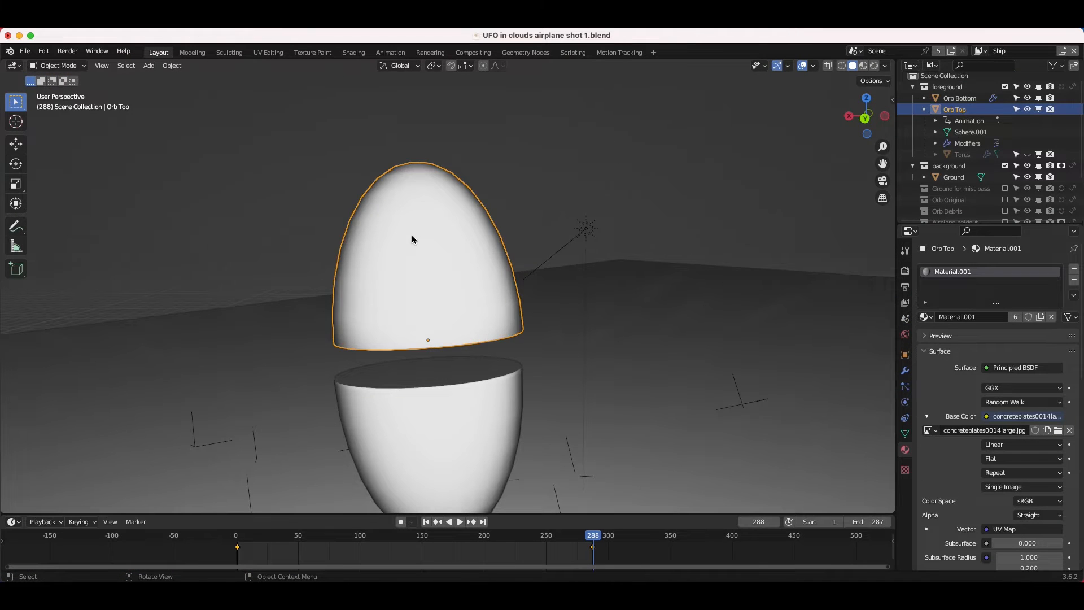
{"action": "scroll", "coordinate": [413, 237], "scroll_direction": "left", "scroll_amount": 1}
{"action": "scroll", "coordinate": [412, 235], "scroll_direction": "up", "scroll_amount": 3}
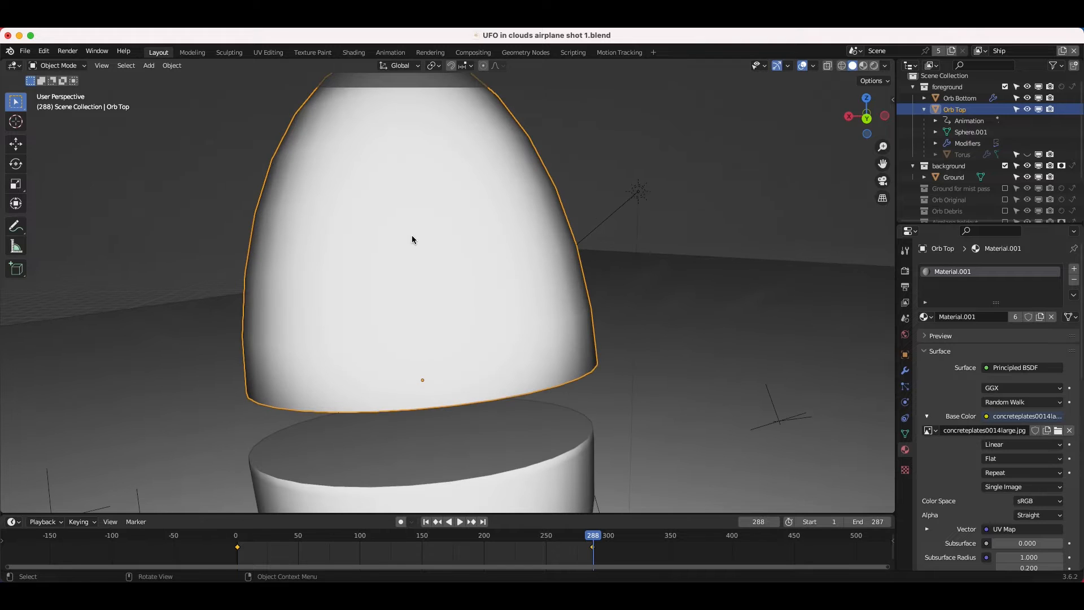
{"action": "scroll", "coordinate": [412, 236], "scroll_direction": "down", "scroll_amount": 2}
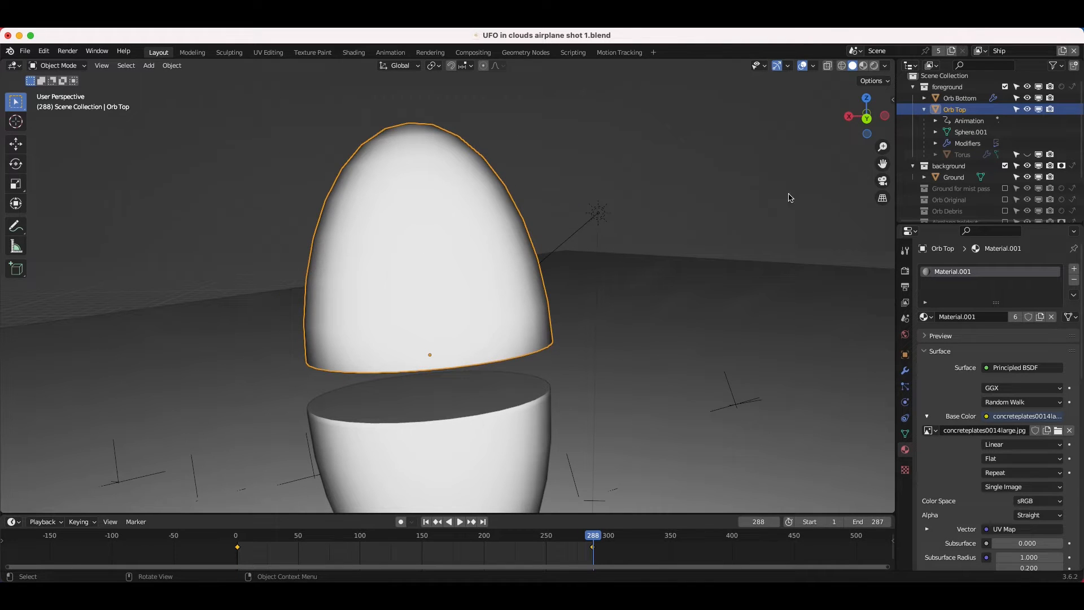
Step: Open Orb Top's modifiers, collapse Displace.001, and expand Subdivision and Displace to review their settings
{"action": "left_click", "coordinate": [905, 370]}
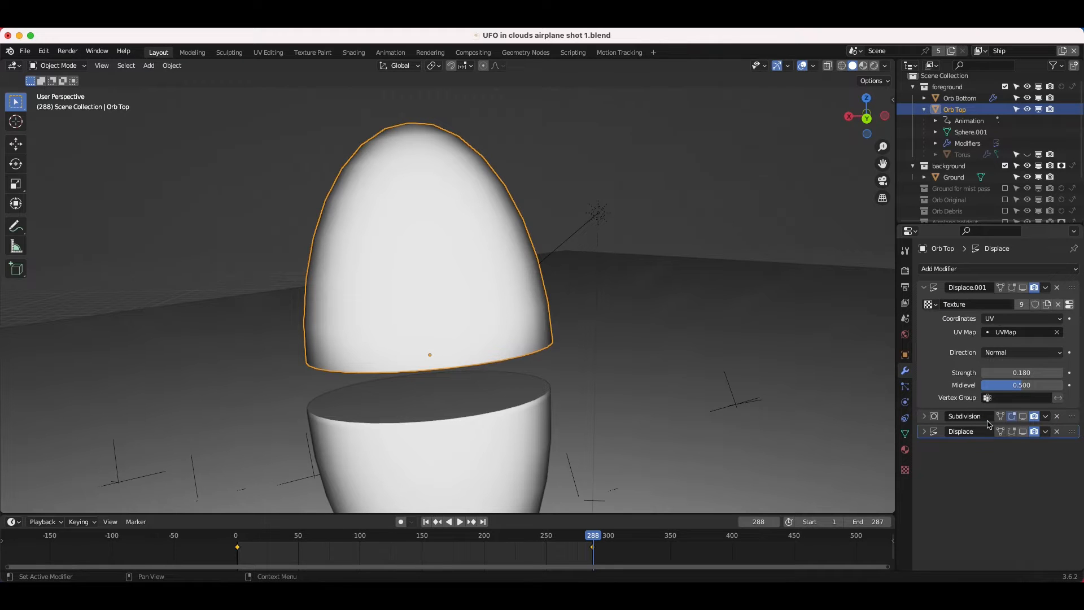
{"action": "left_click", "coordinate": [924, 288]}
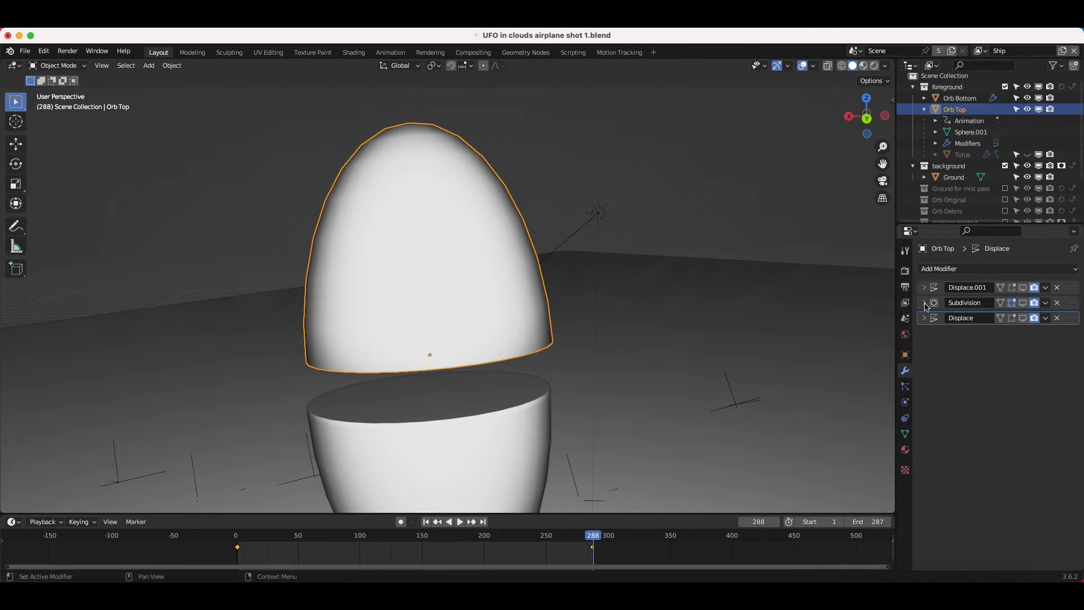
{"action": "left_click", "coordinate": [925, 303]}
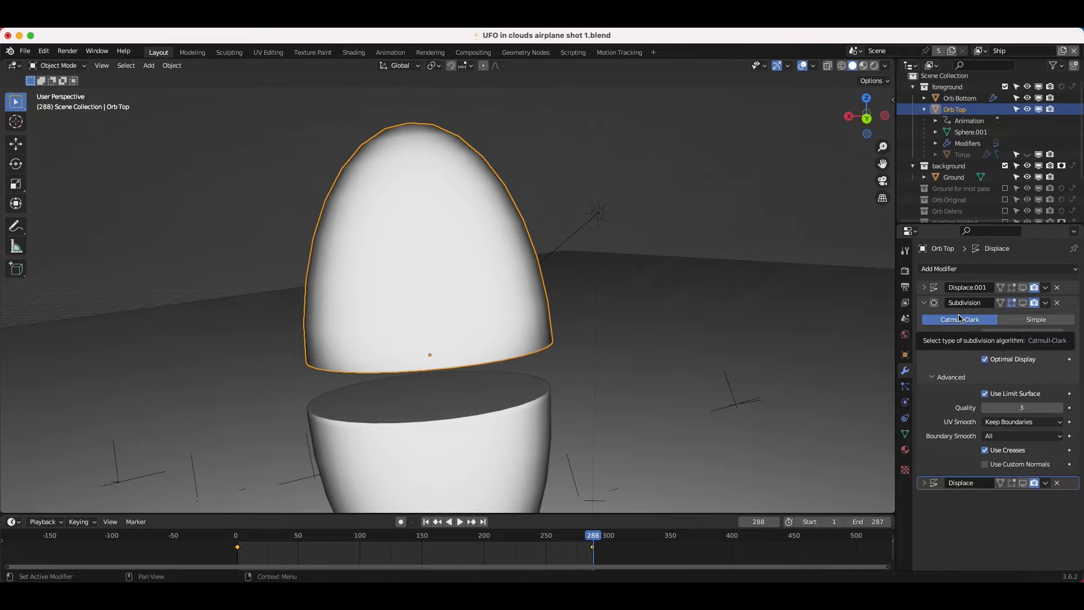
{"action": "left_click", "coordinate": [924, 483]}
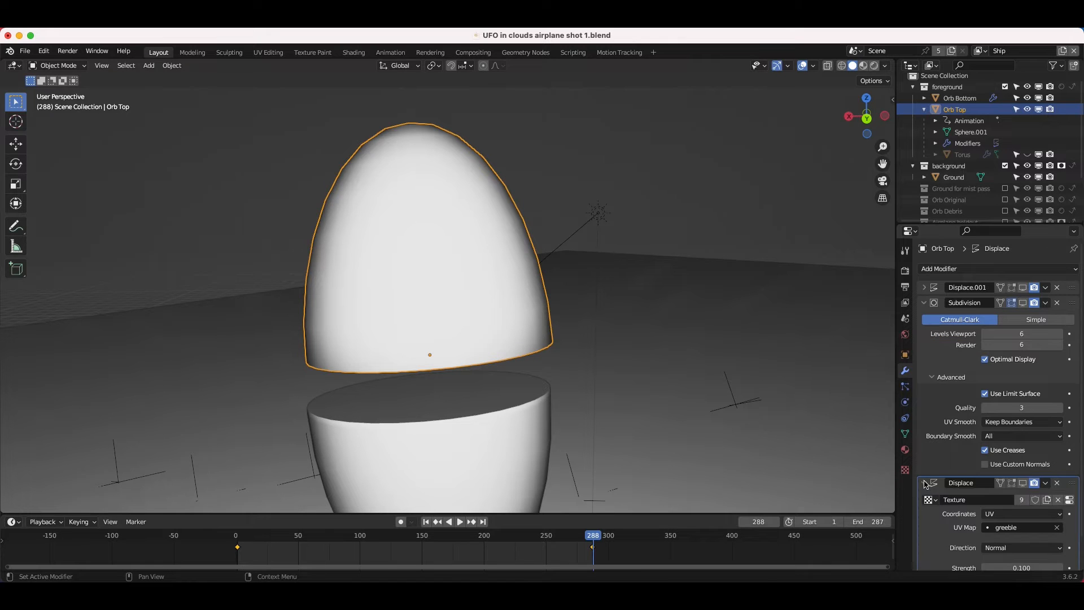
{"action": "scroll", "coordinate": [966, 469], "scroll_direction": "down", "scroll_amount": 2}
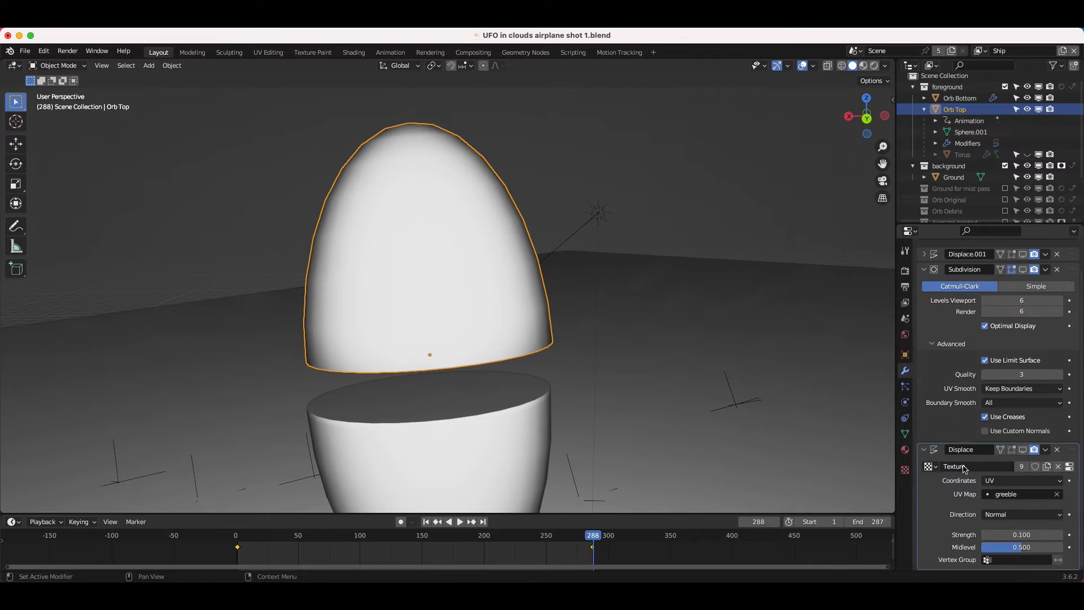
Step: Choose greeble as the Displace modifier's UV map and check the preview of its Greeble_Techno_001_height image texture
{"action": "left_click", "coordinate": [997, 495]}
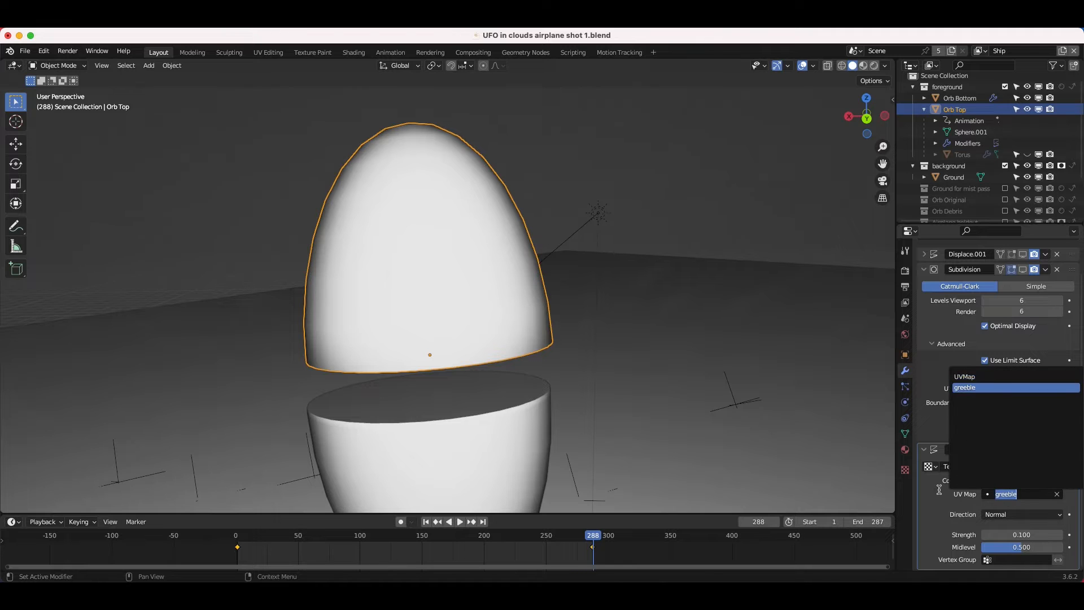
{"action": "left_click", "coordinate": [967, 388]}
{"action": "scroll", "coordinate": [924, 387], "scroll_direction": "up", "scroll_amount": 1}
{"action": "left_click", "coordinate": [905, 470]}
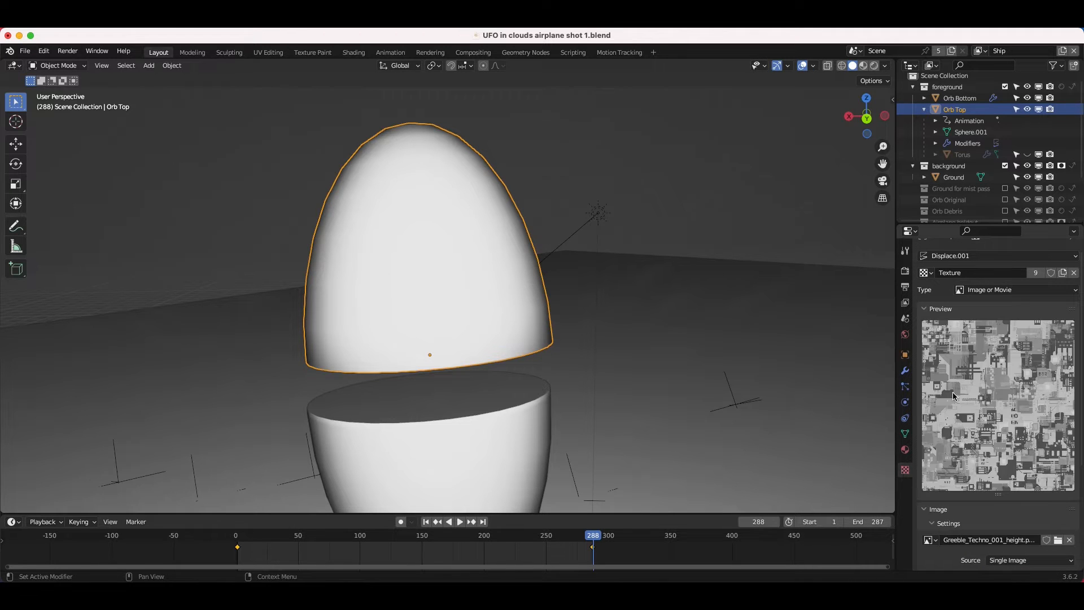
{"action": "left_click", "coordinate": [906, 370]}
{"action": "scroll", "coordinate": [956, 521], "scroll_direction": "down", "scroll_amount": 1}
{"action": "scroll", "coordinate": [956, 520], "scroll_direction": "up", "scroll_amount": 1}
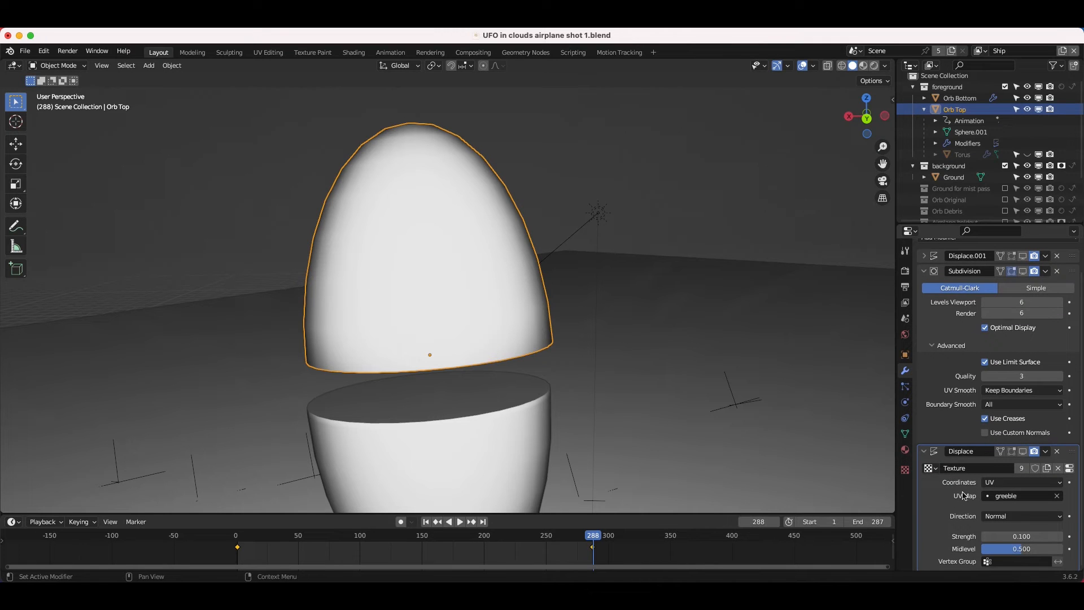
Step: Enable viewport display for Orb Top's Subdivision and Displace modifiers and inspect the displaced surface from several angles
{"action": "left_click", "coordinate": [1024, 272]}
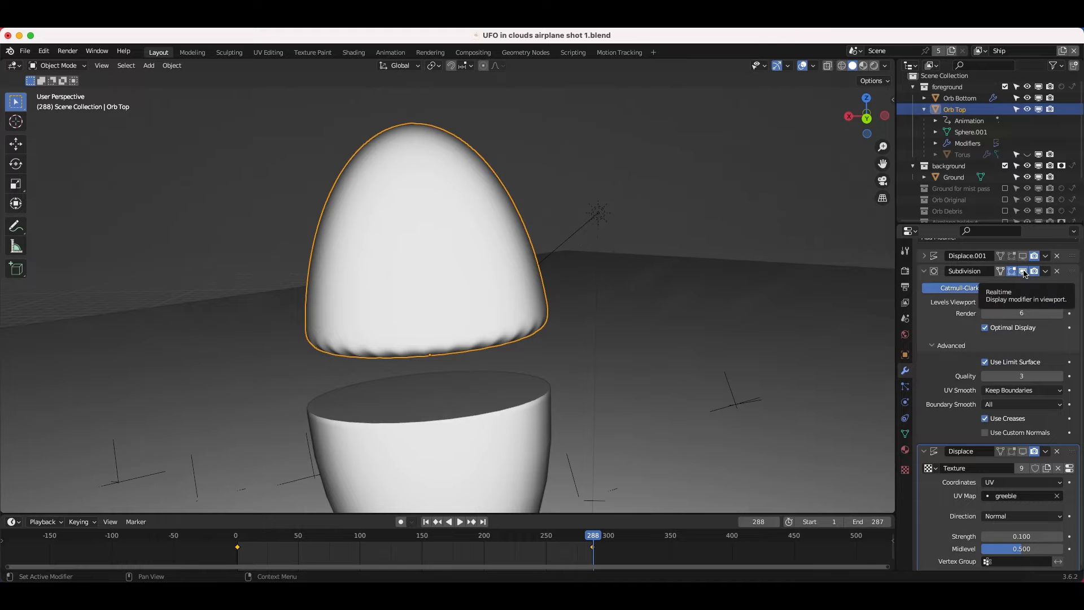
{"action": "left_click", "coordinate": [1024, 452]}
{"action": "left_click", "coordinate": [596, 124]}
{"action": "scroll", "coordinate": [596, 124], "scroll_direction": "up", "scroll_amount": 4}
{"action": "middle_click_drag", "start_coordinate": [596, 123], "coordinate": [554, 252]}
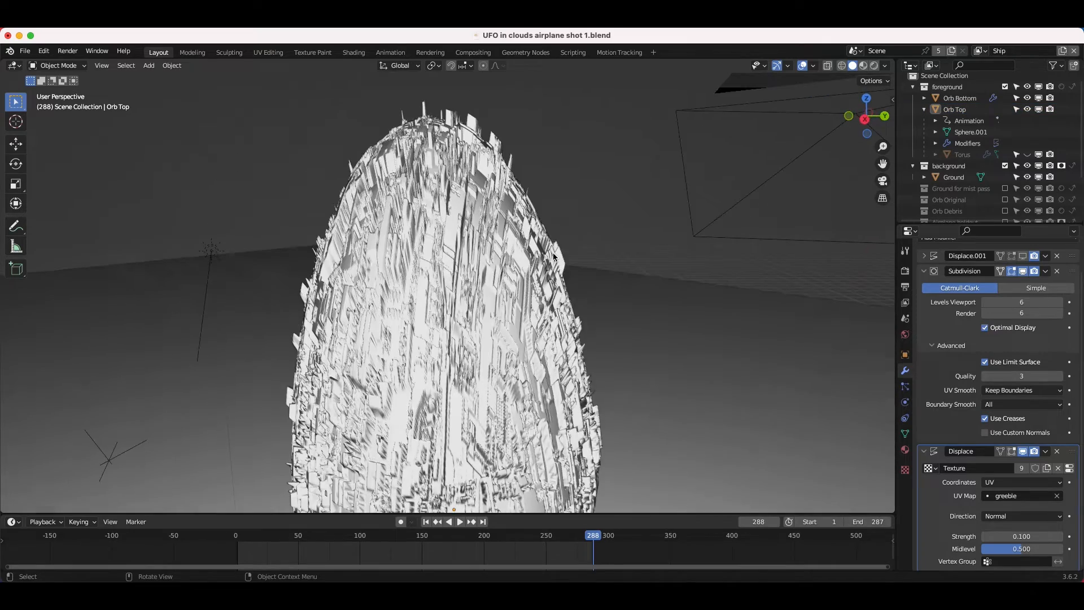
{"action": "scroll", "coordinate": [554, 252], "scroll_direction": "down", "scroll_amount": 5}
{"action": "scroll", "coordinate": [553, 257], "scroll_direction": "up", "scroll_amount": 6}
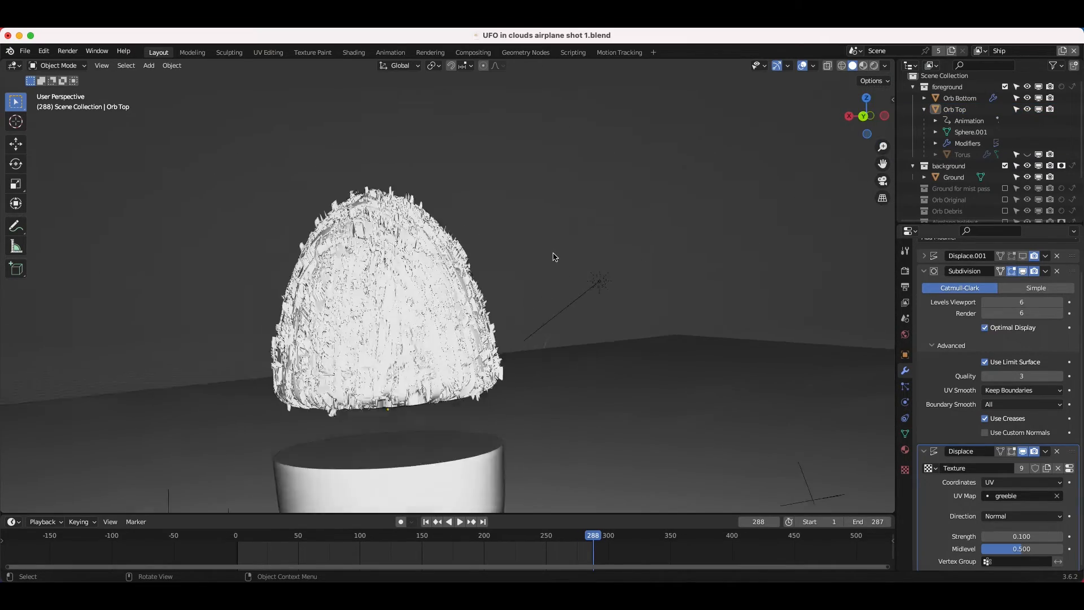
{"action": "middle_click_drag", "start_coordinate": [553, 257], "coordinate": [617, 176]}
{"action": "middle_click_drag", "start_coordinate": [514, 253], "coordinate": [513, 255]}
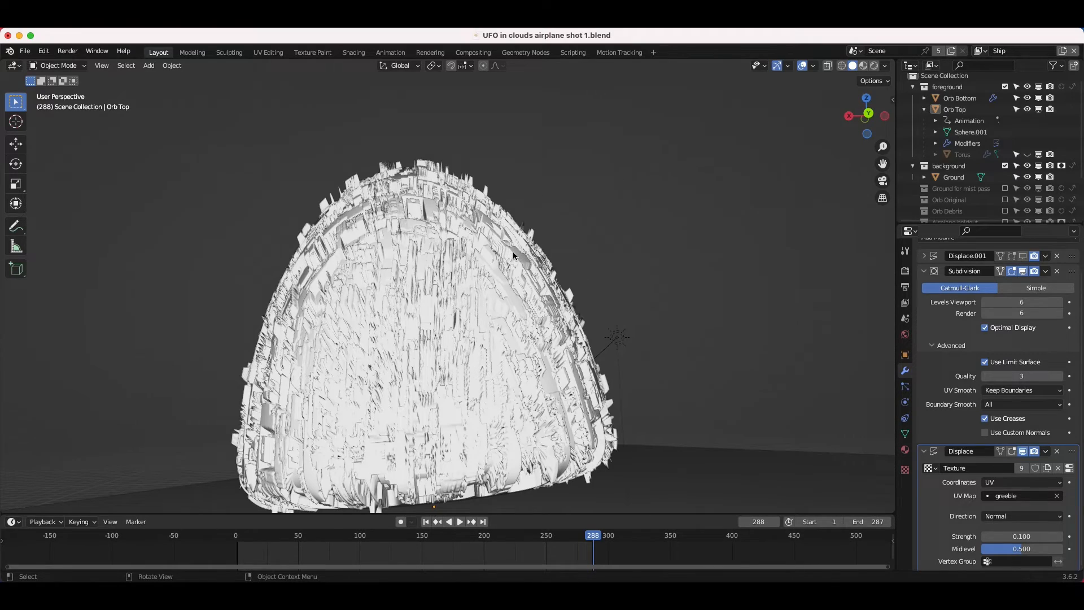
Step: Set Orb Top's Displace strength to 0.01 and inspect the surface from the side and below
{"action": "scroll", "coordinate": [938, 543], "scroll_direction": "down", "scroll_amount": 1}
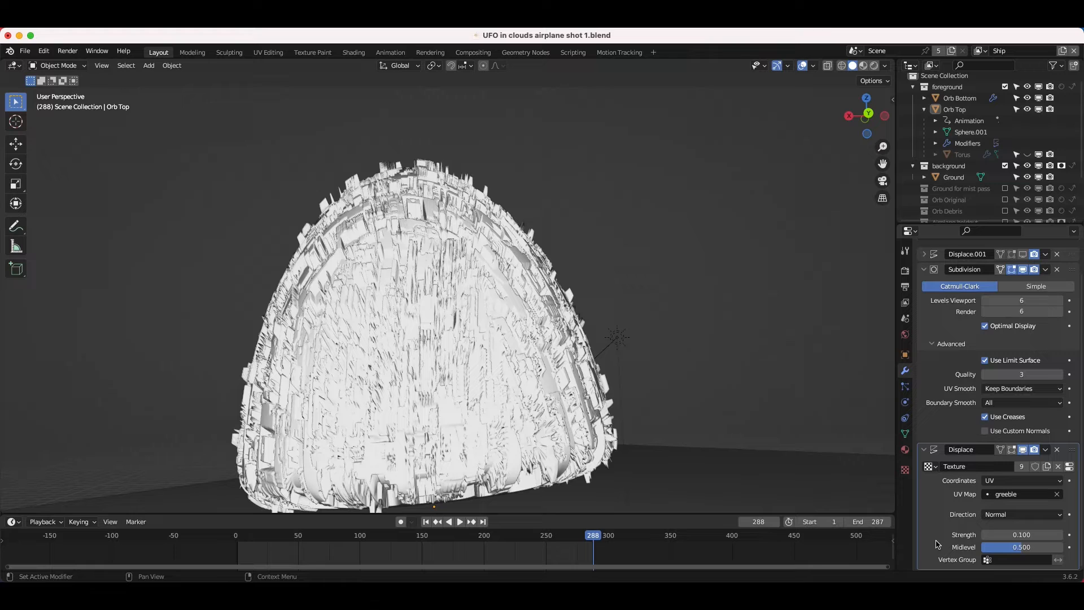
{"action": "left_click", "coordinate": [1018, 535]}
{"action": "type", "text": "0.1"}
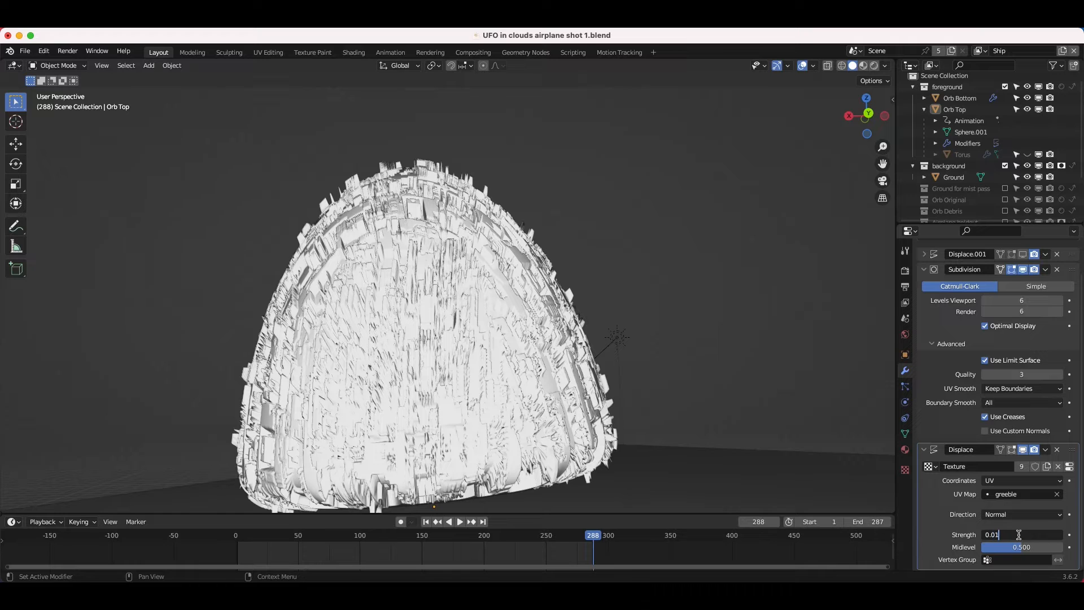
{"action": "key", "text": "Return"}
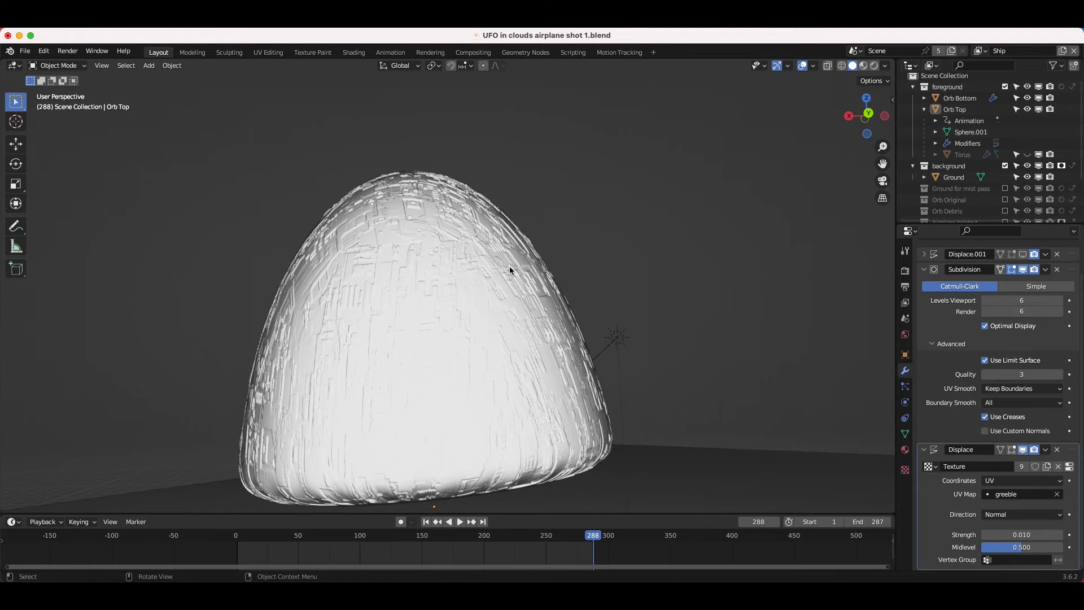
{"action": "scroll", "coordinate": [388, 313], "scroll_direction": "left", "scroll_amount": 10}
{"action": "scroll", "coordinate": [388, 312], "scroll_direction": "left", "scroll_amount": 10}
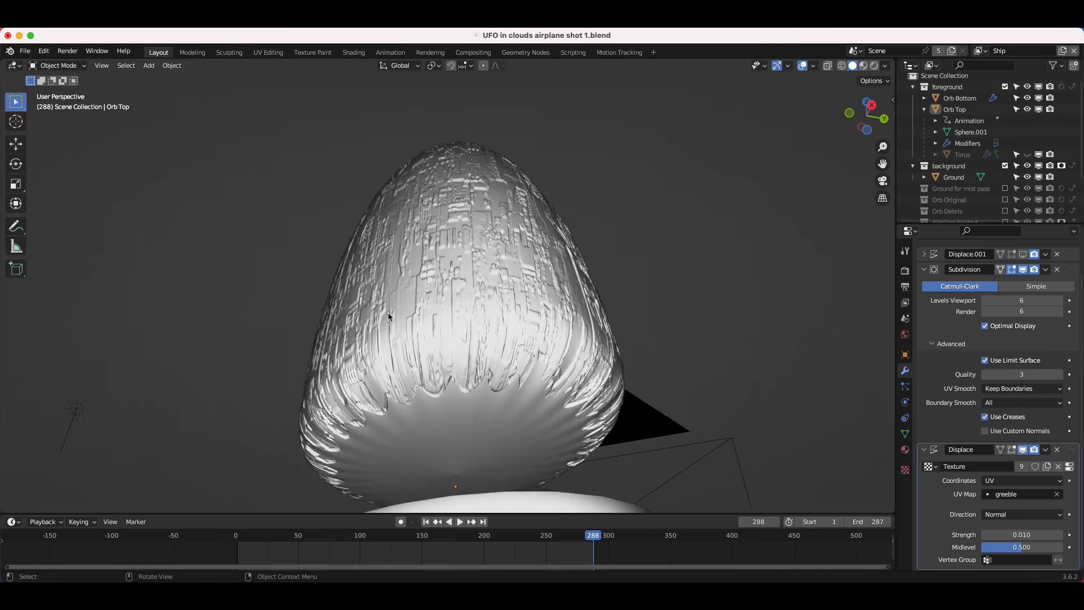
Step: Switch the viewport to Rendered shading and set Orb Top's Displace strength to 0.1
{"action": "key", "text": "z"}
{"action": "left_click", "coordinate": [472, 315]}
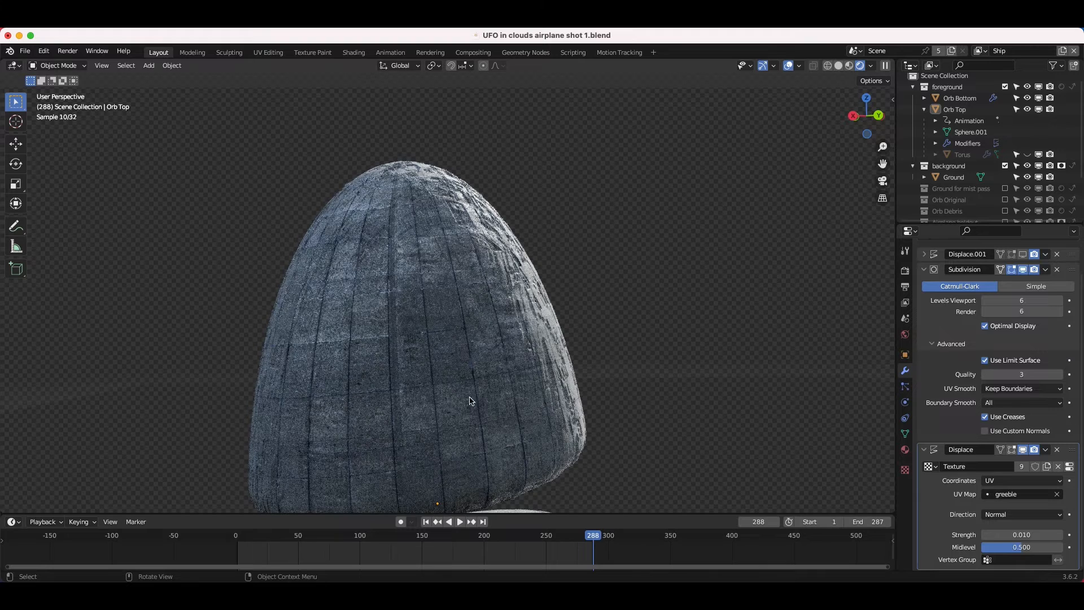
{"action": "scroll", "coordinate": [590, 311], "scroll_direction": "down", "scroll_amount": 3}
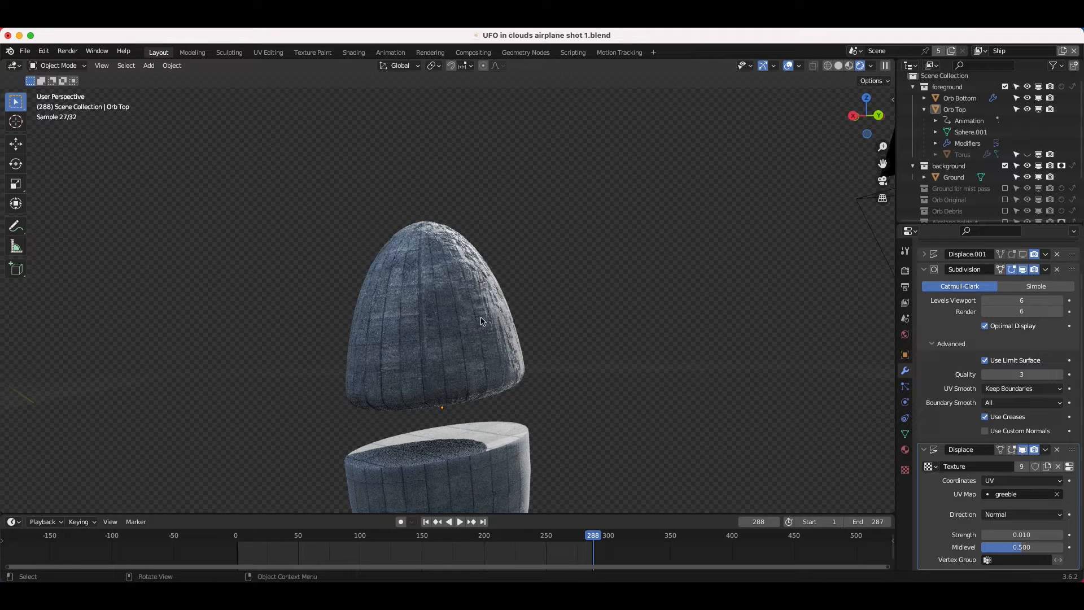
{"action": "scroll", "coordinate": [480, 423], "scroll_direction": "down", "scroll_amount": 2, "text": "shift"}
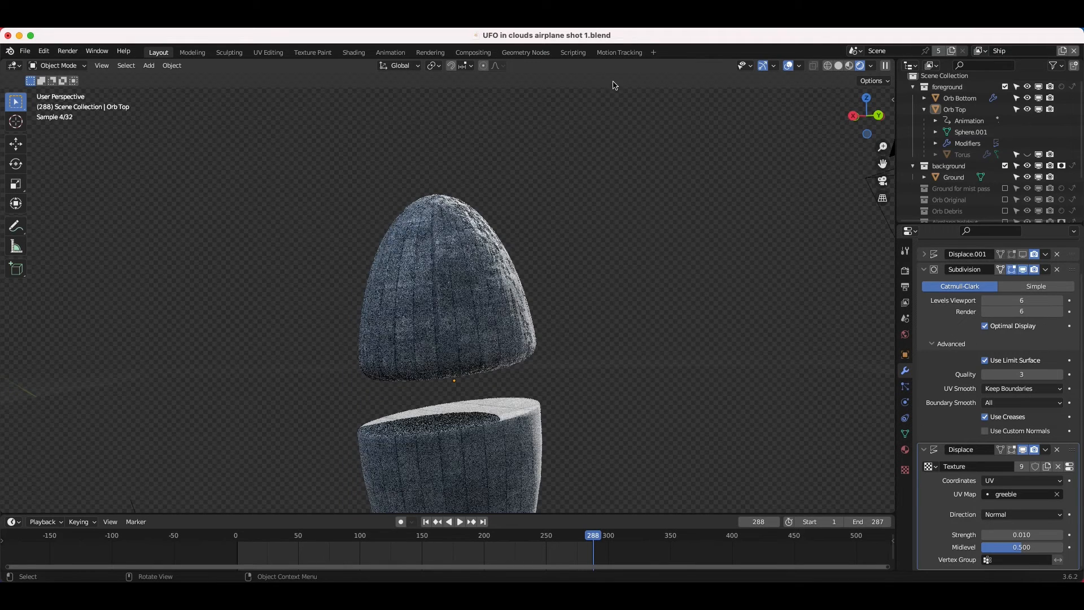
{"action": "double_click", "coordinate": [1021, 533]}
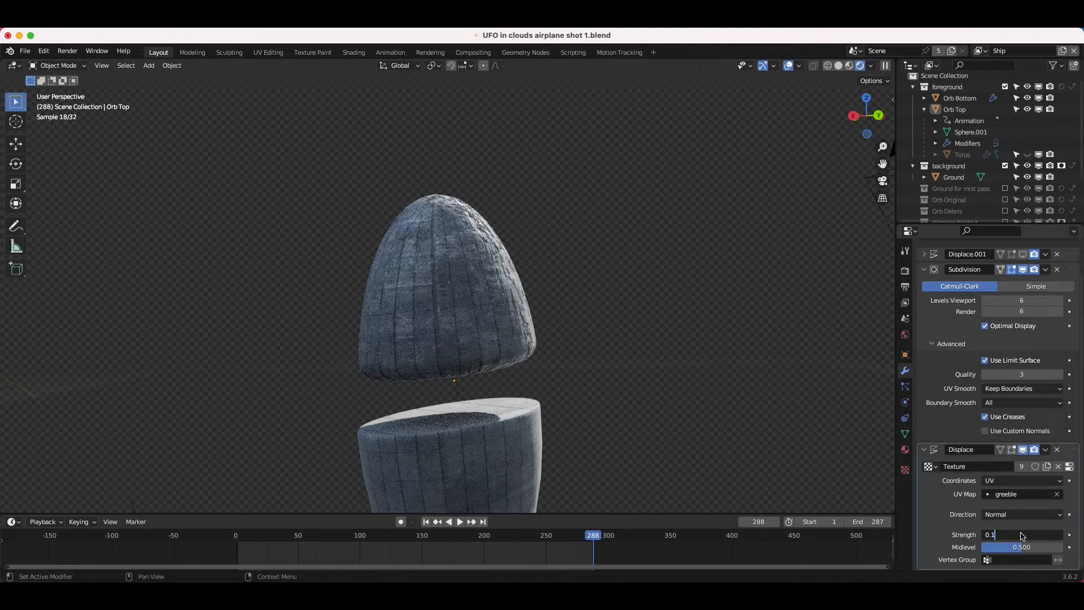
{"action": "key", "text": "Return"}
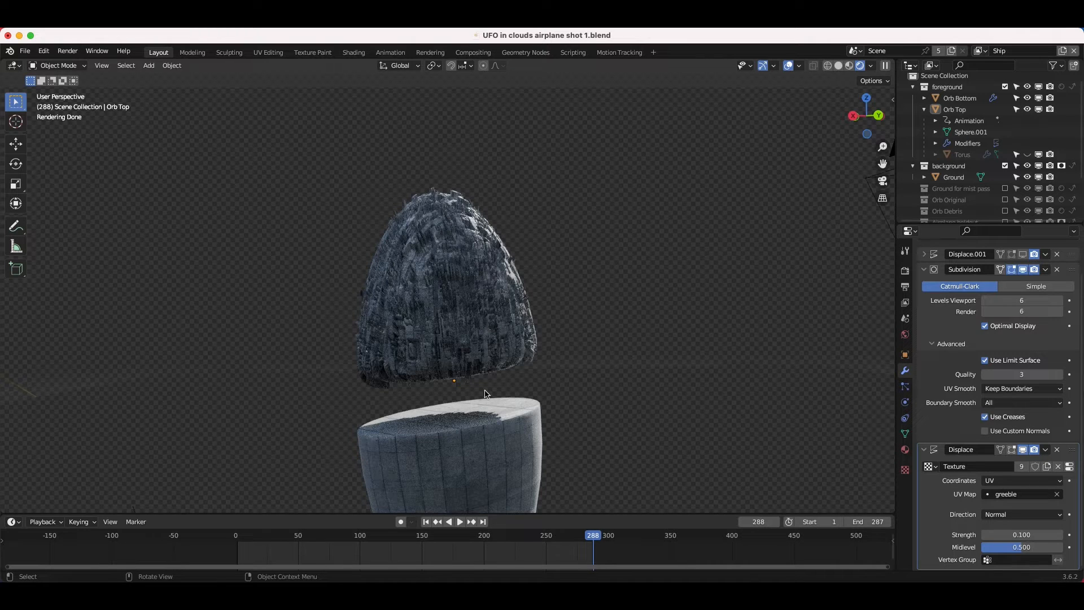
Step: Enable viewport display for Orb Bottom's Subdivision and Displace modifiers and view both displaced halves together
{"action": "scroll", "coordinate": [554, 406], "scroll_direction": "down", "scroll_amount": 5, "text": "shift"}
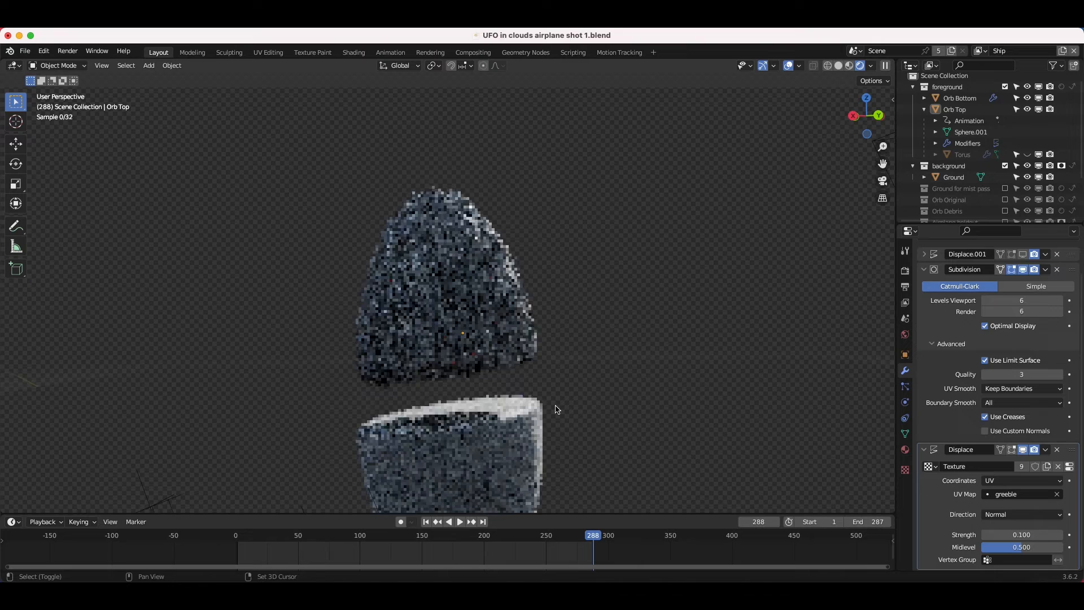
{"action": "left_click", "coordinate": [506, 418]}
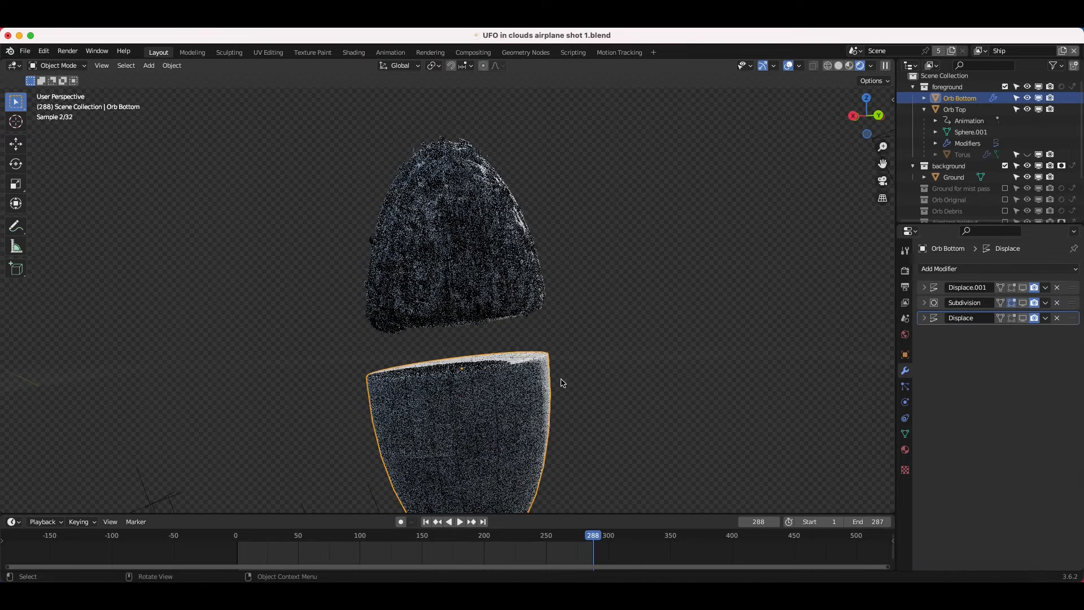
{"action": "left_click", "coordinate": [1025, 323]}
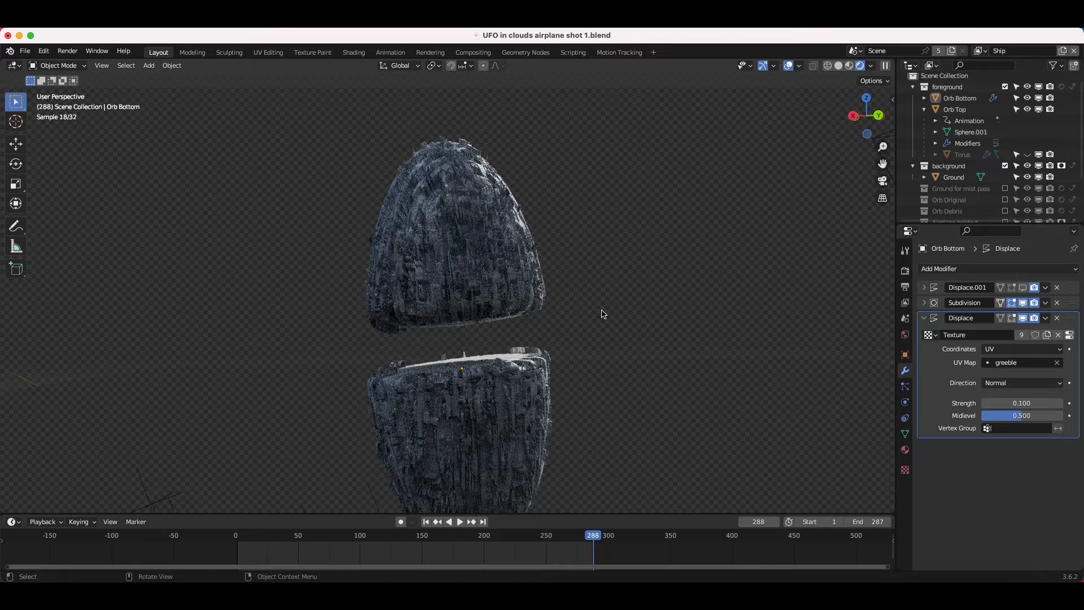
{"action": "scroll", "coordinate": [653, 303], "scroll_direction": "down", "scroll_amount": 3}
{"action": "scroll", "coordinate": [653, 302], "scroll_direction": "right", "scroll_amount": 5}
{"action": "scroll", "coordinate": [653, 303], "scroll_direction": "right", "scroll_amount": 2}
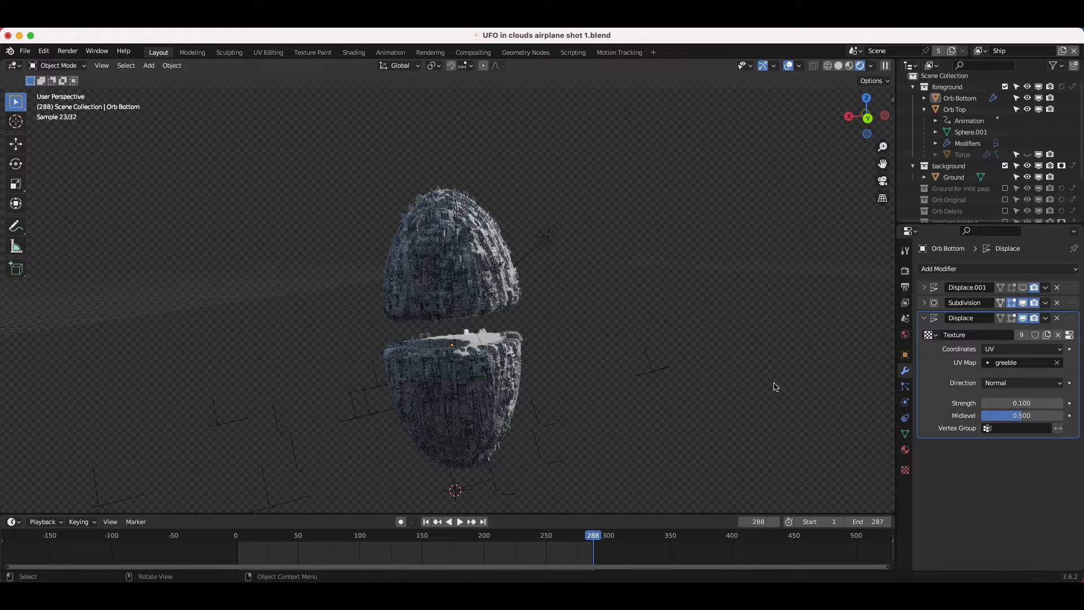
Step: View the shot through the camera at frame 138 and delete the Sun light
{"action": "scroll", "coordinate": [478, 370], "scroll_direction": "right", "scroll_amount": 5}
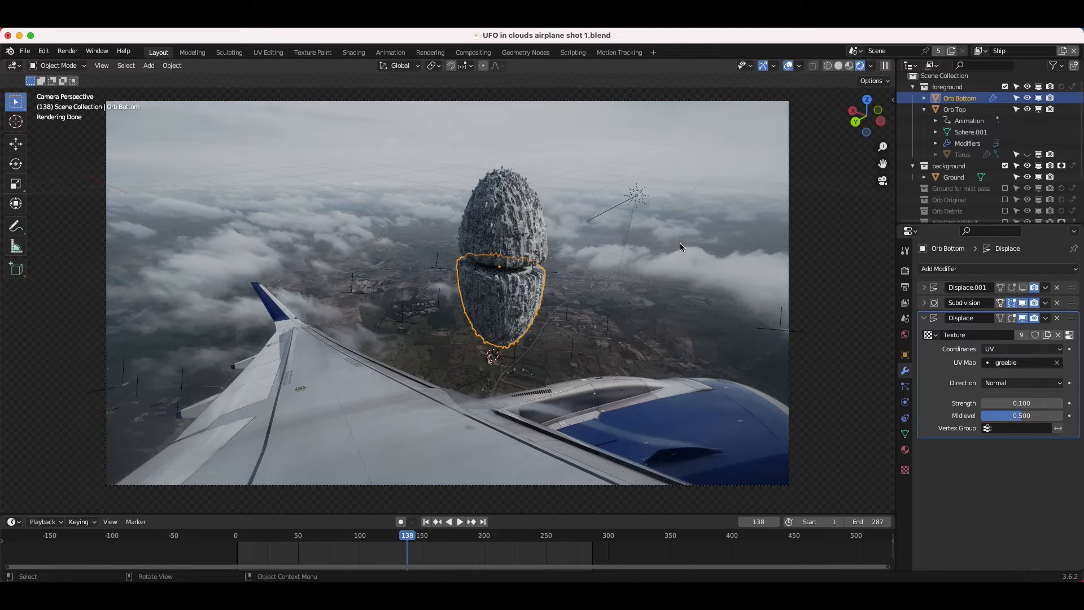
{"action": "left_click", "coordinate": [568, 178]}
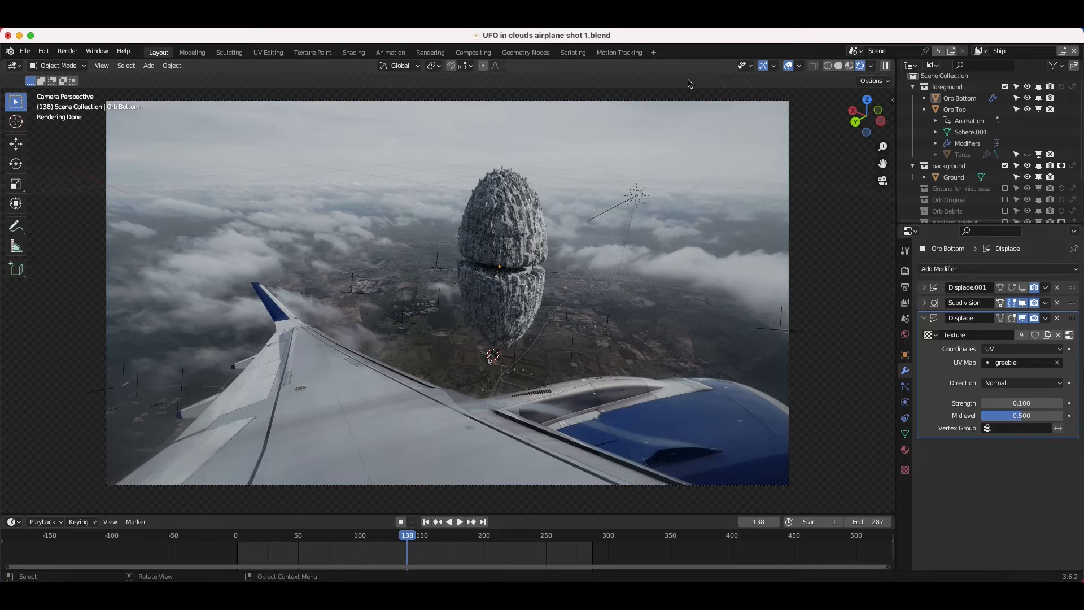
{"action": "left_click", "coordinate": [636, 195]}
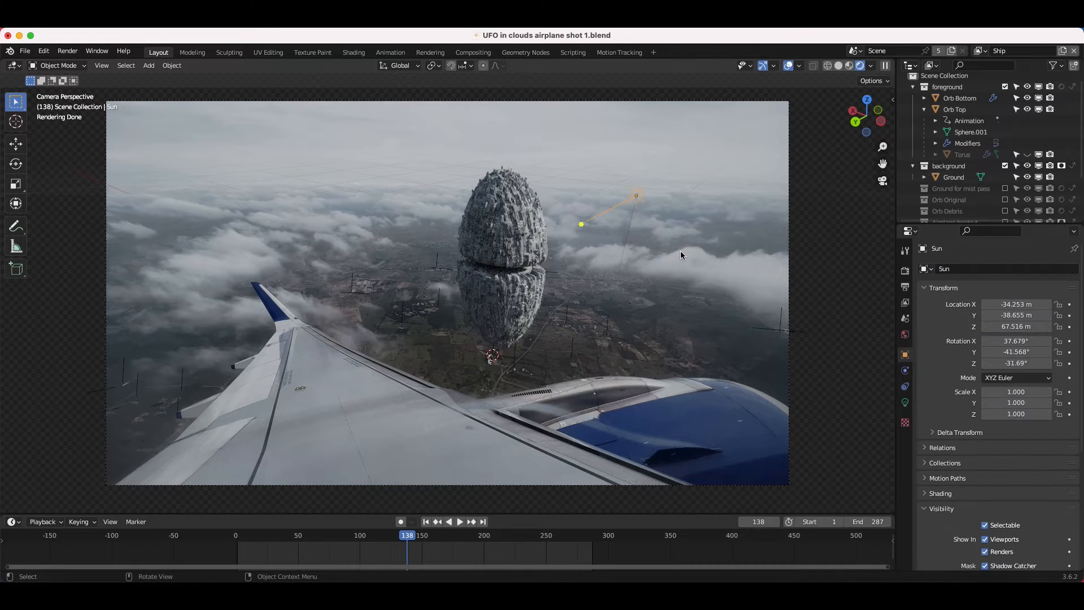
{"action": "key", "text": "x"}
{"action": "left_click", "coordinate": [604, 243]}
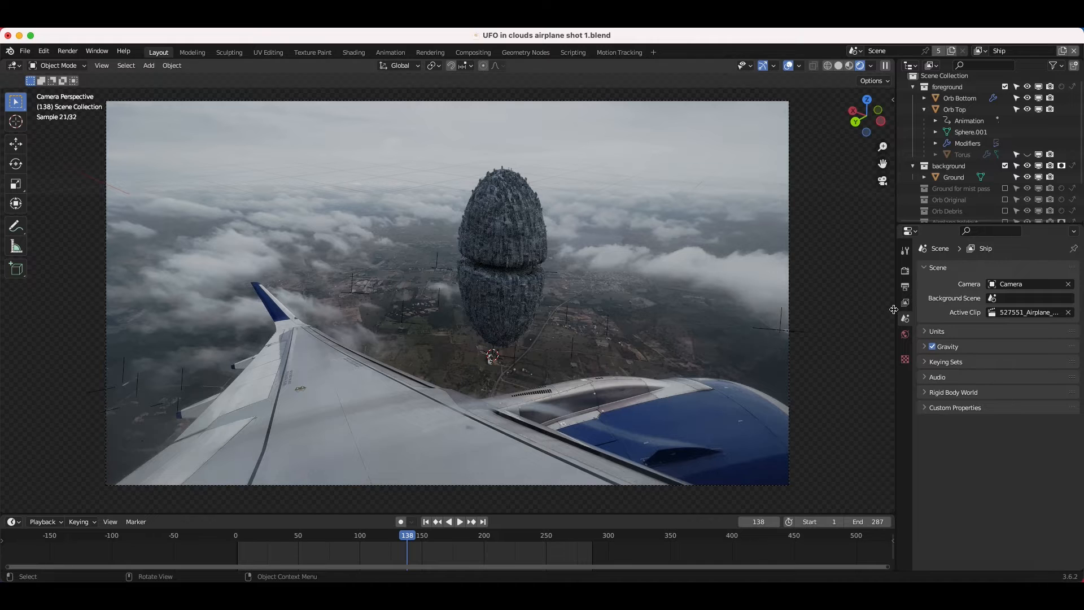
Step: Open the world's canary_wharf_4k.hdr settings, turn off the film's Transparent option and look around the HDR environment
{"action": "left_click", "coordinate": [905, 335]}
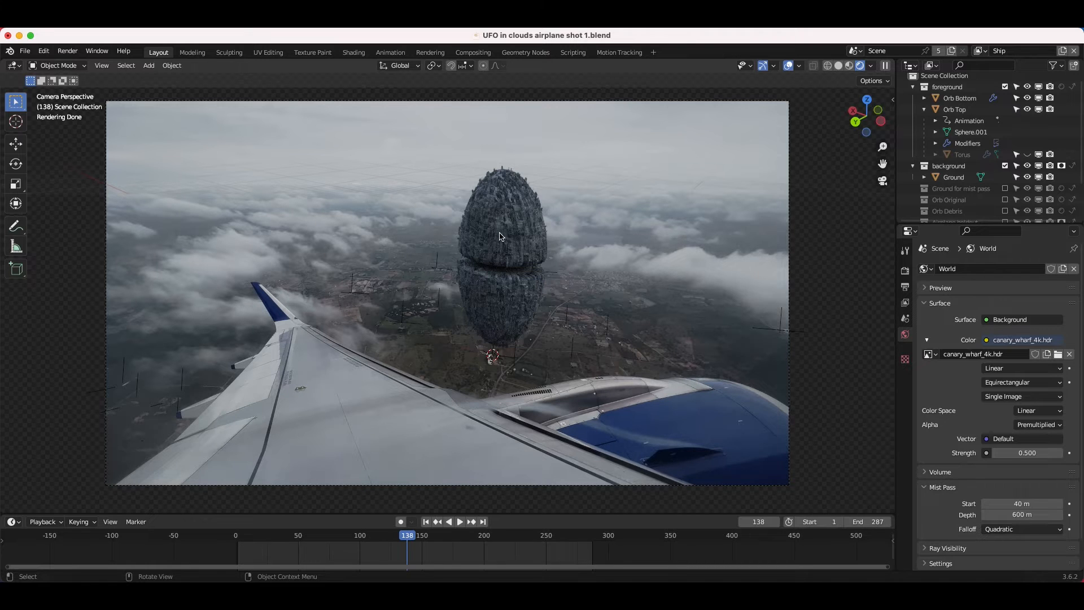
{"action": "left_click", "coordinate": [926, 288]}
{"action": "left_click", "coordinate": [905, 271]}
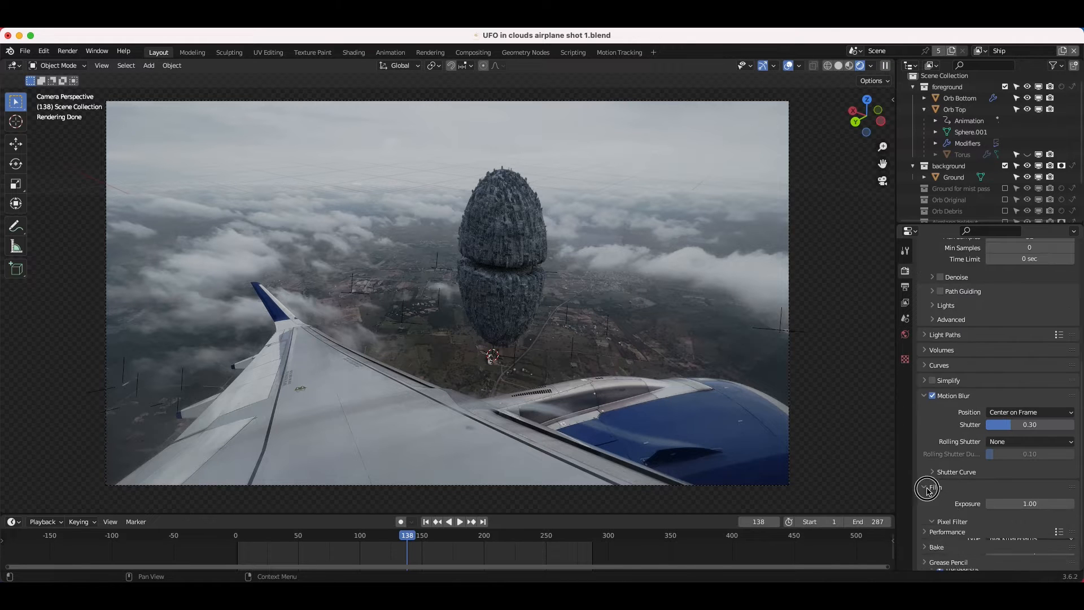
{"action": "left_click", "coordinate": [939, 569]}
{"action": "scroll", "coordinate": [571, 232], "scroll_direction": "down", "scroll_amount": 10}
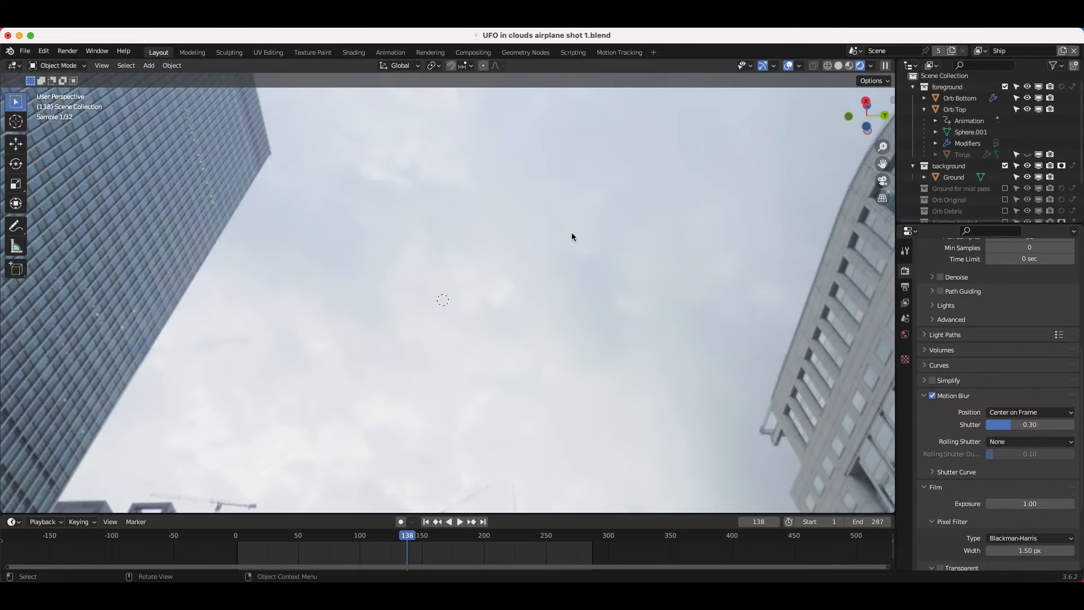
{"action": "scroll", "coordinate": [571, 232], "scroll_direction": "right", "scroll_amount": 10}
{"action": "scroll", "coordinate": [571, 233], "scroll_direction": "right", "scroll_amount": 10}
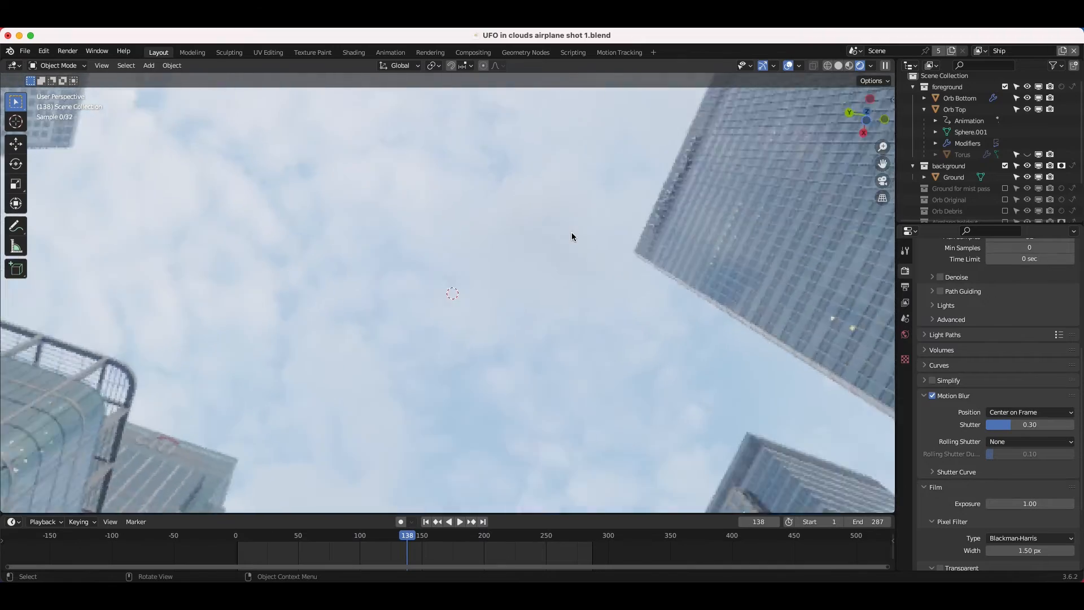
{"action": "scroll", "coordinate": [571, 232], "scroll_direction": "right", "scroll_amount": 10}
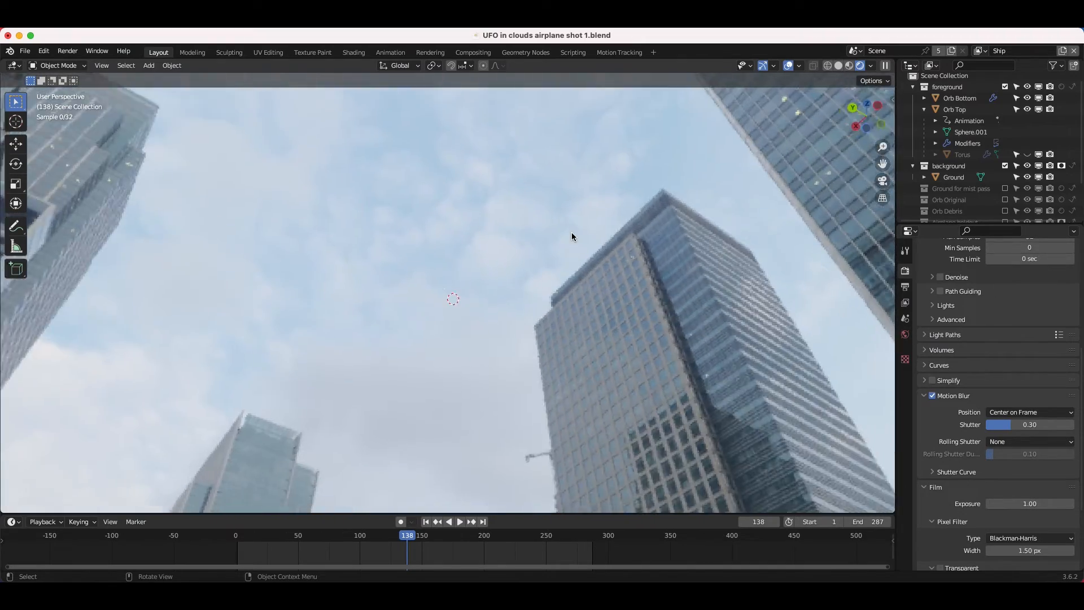
{"action": "scroll", "coordinate": [572, 236], "scroll_direction": "right", "scroll_amount": 10}
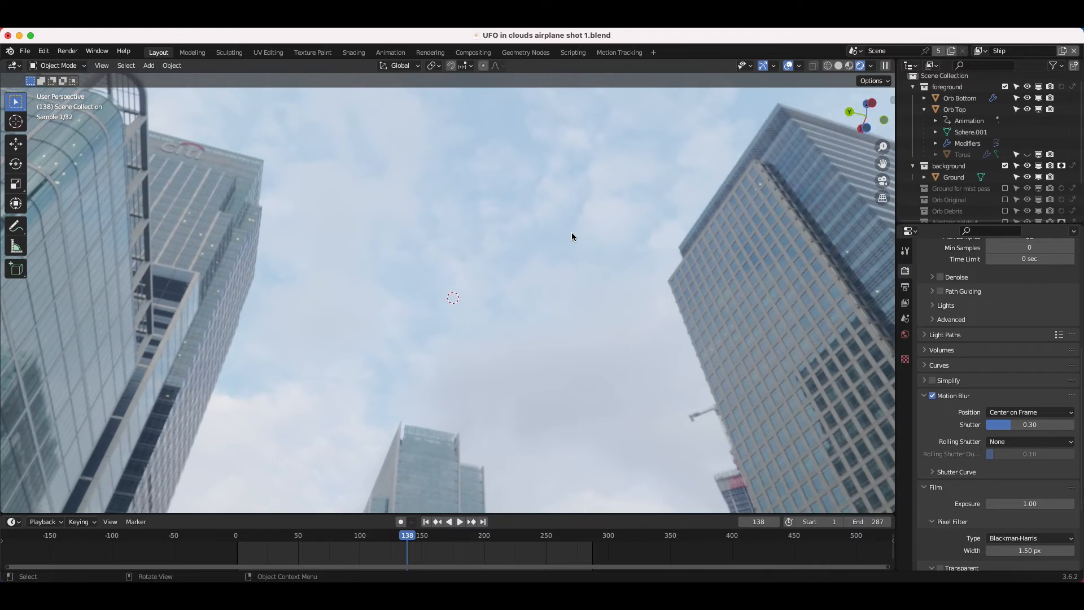
Step: Turn the film's Transparent option back on and return to the camera view
{"action": "left_click", "coordinate": [940, 568]}
{"action": "scroll", "coordinate": [570, 303], "scroll_direction": "up", "scroll_amount": 3}
{"action": "scroll", "coordinate": [576, 304], "scroll_direction": "right", "scroll_amount": 2}
{"action": "scroll", "coordinate": [576, 304], "scroll_direction": "up", "scroll_amount": 4}
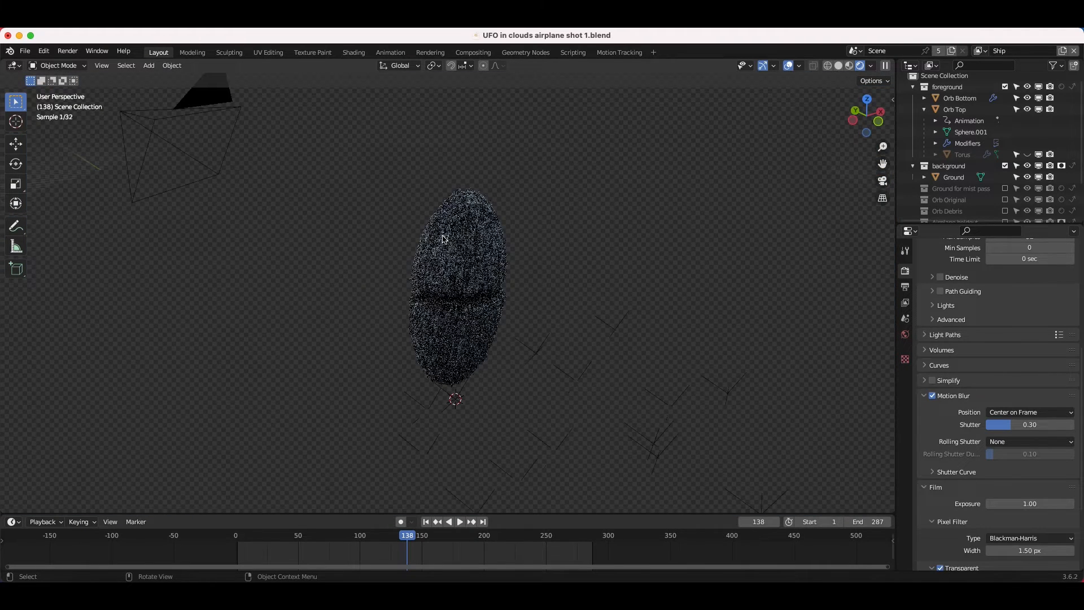
{"action": "key", "text": "KP_0"}
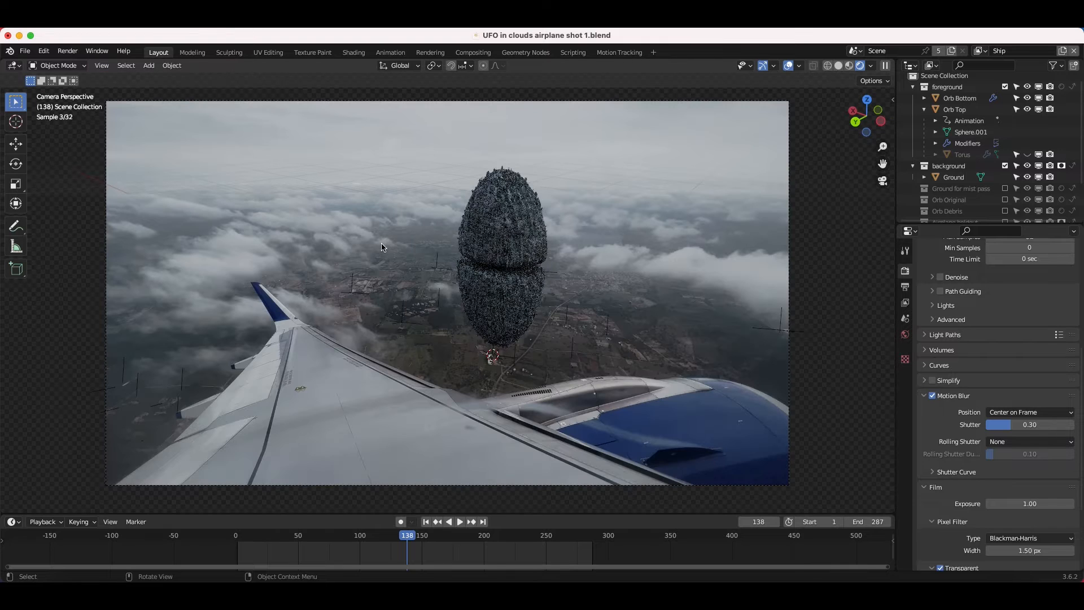
Step: Select Ground and briefly turn off Holdout for the background collection to compare the shadow in the render
{"action": "left_click", "coordinate": [956, 178]}
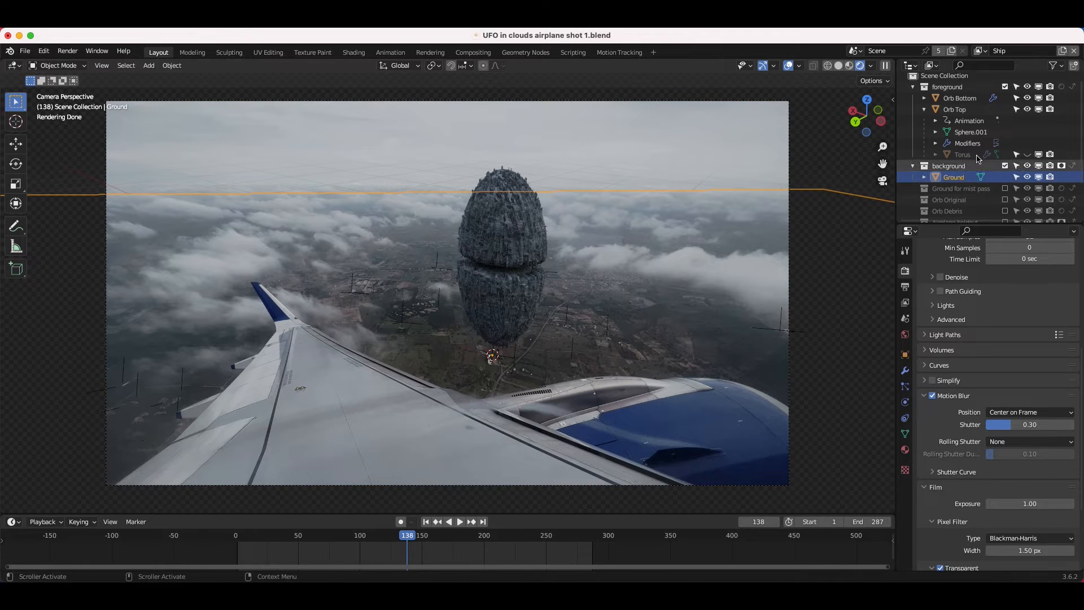
{"action": "left_click", "coordinate": [1063, 167]}
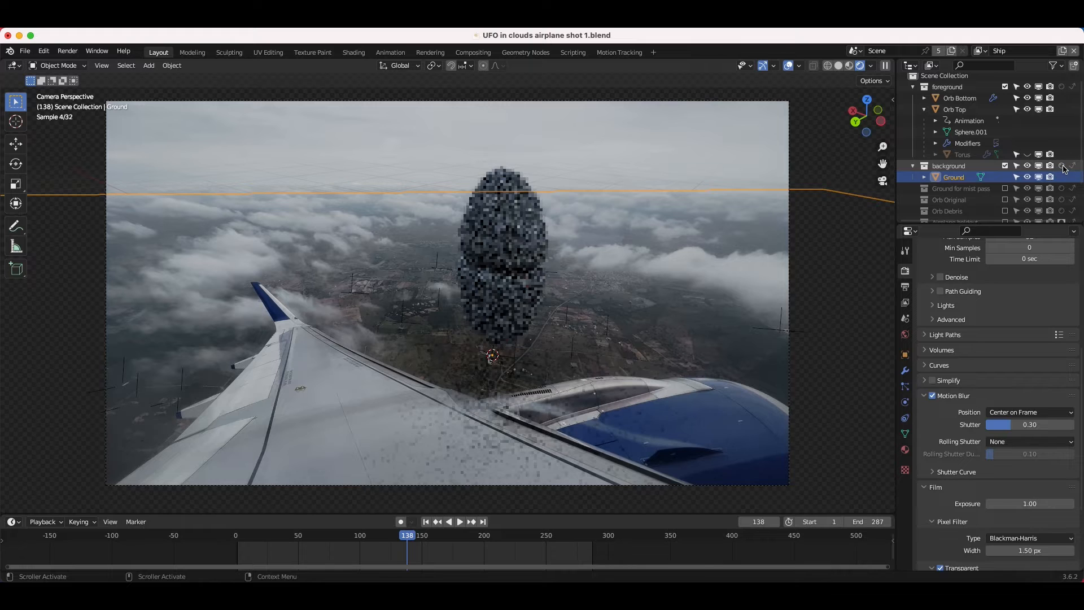
{"action": "left_click", "coordinate": [1062, 167]}
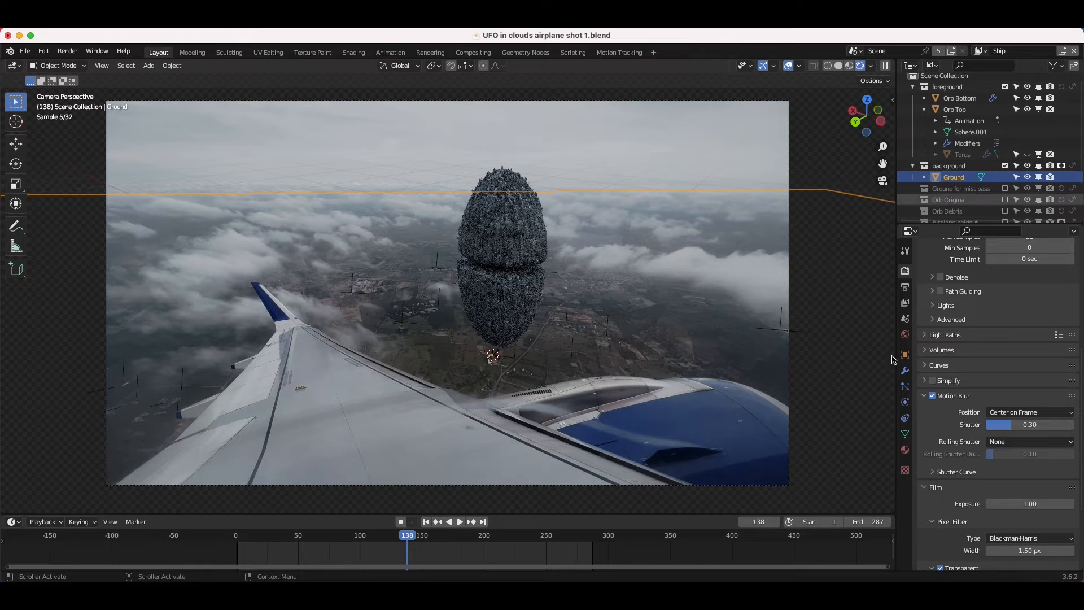
Step: Set the base color of Ground's Material.002 by sampling the landscape in the footage beside the orb
{"action": "left_click", "coordinate": [905, 450]}
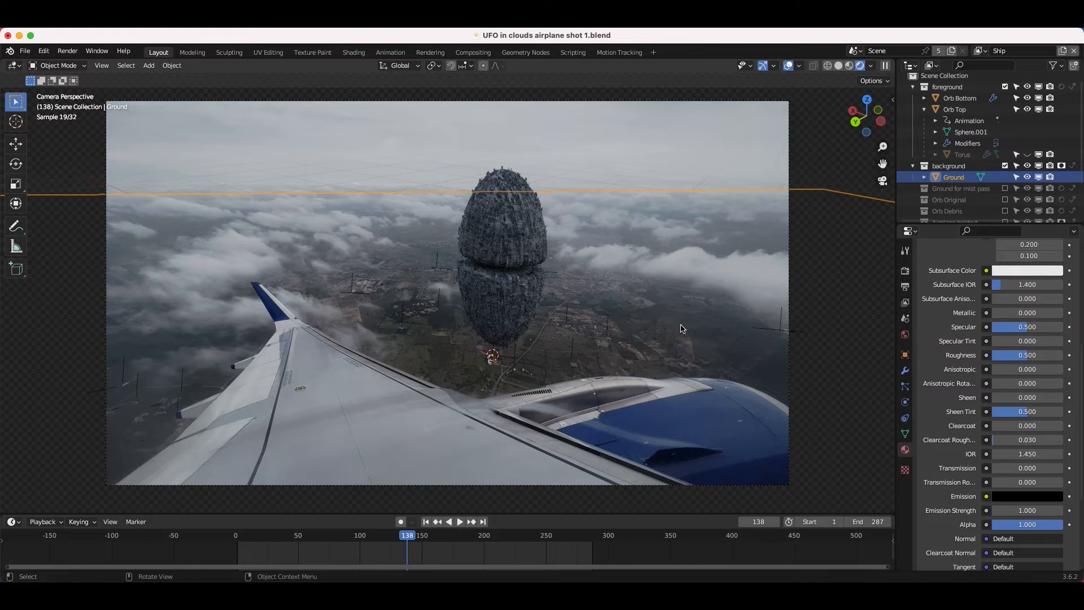
{"action": "scroll", "coordinate": [1022, 389], "scroll_direction": "up", "scroll_amount": 8}
{"action": "left_click", "coordinate": [1005, 417]}
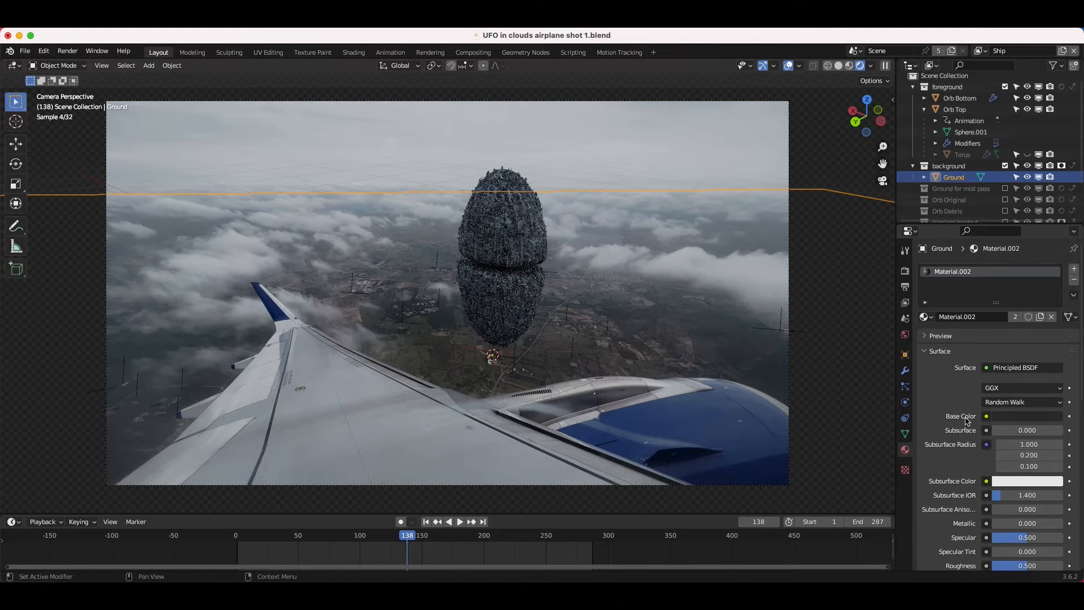
{"action": "left_click", "coordinate": [1019, 418]}
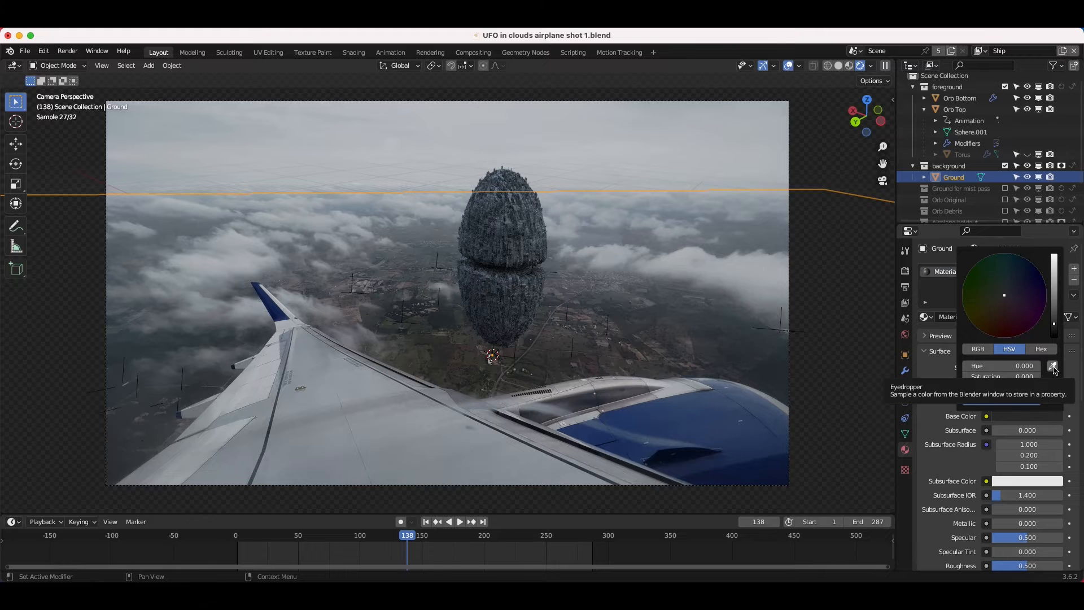
{"action": "left_click", "coordinate": [1053, 368]}
{"action": "left_click", "coordinate": [606, 298]}
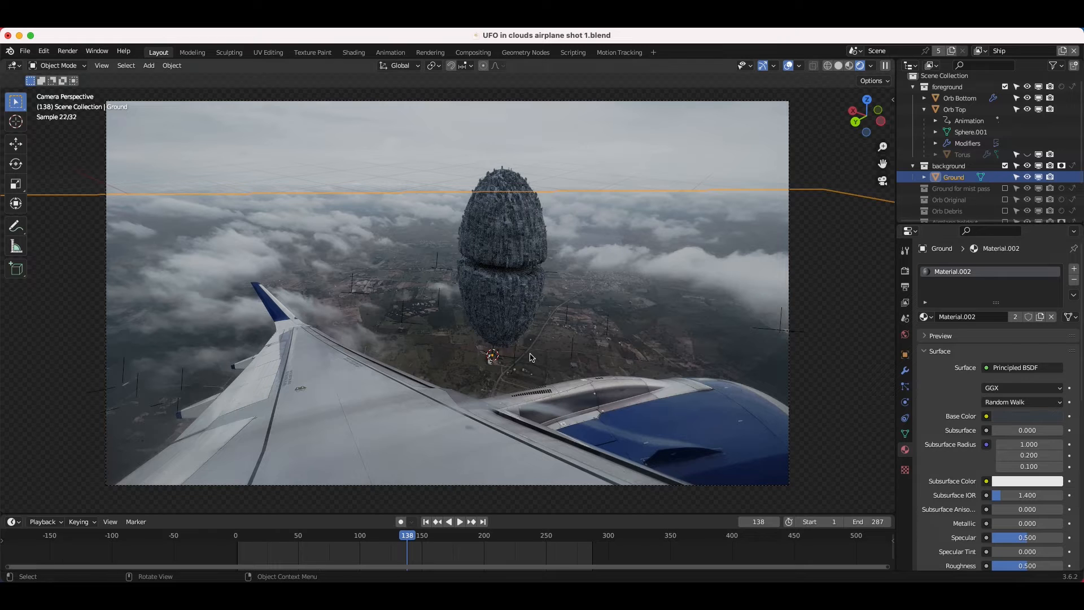
Step: Temporarily hide Ground to compare the orb's underside with and without its bounced light
{"action": "left_click", "coordinate": [492, 297]}
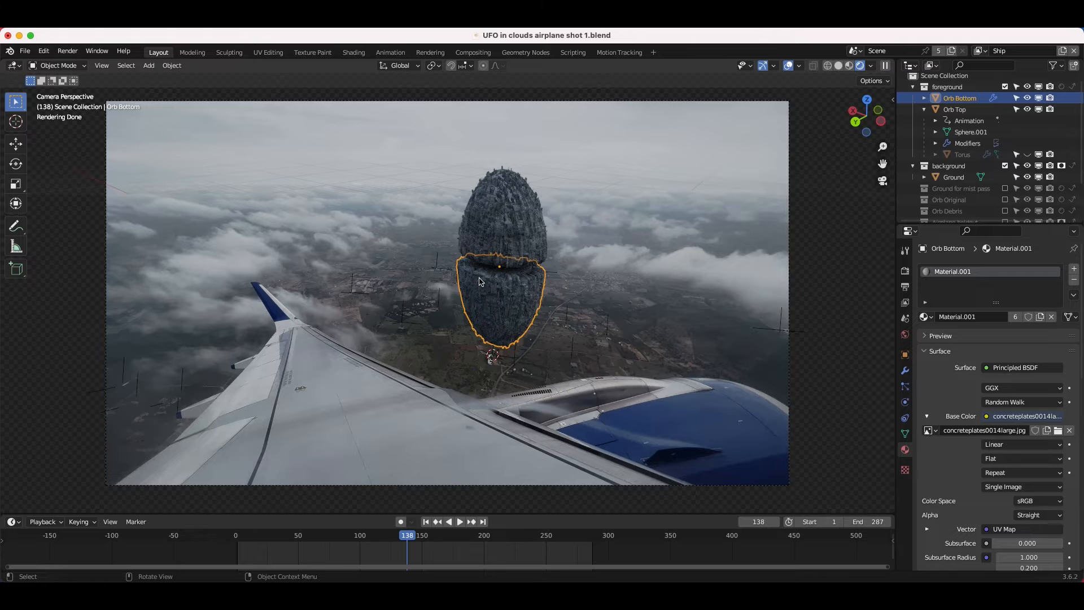
{"action": "left_click", "coordinate": [497, 390]}
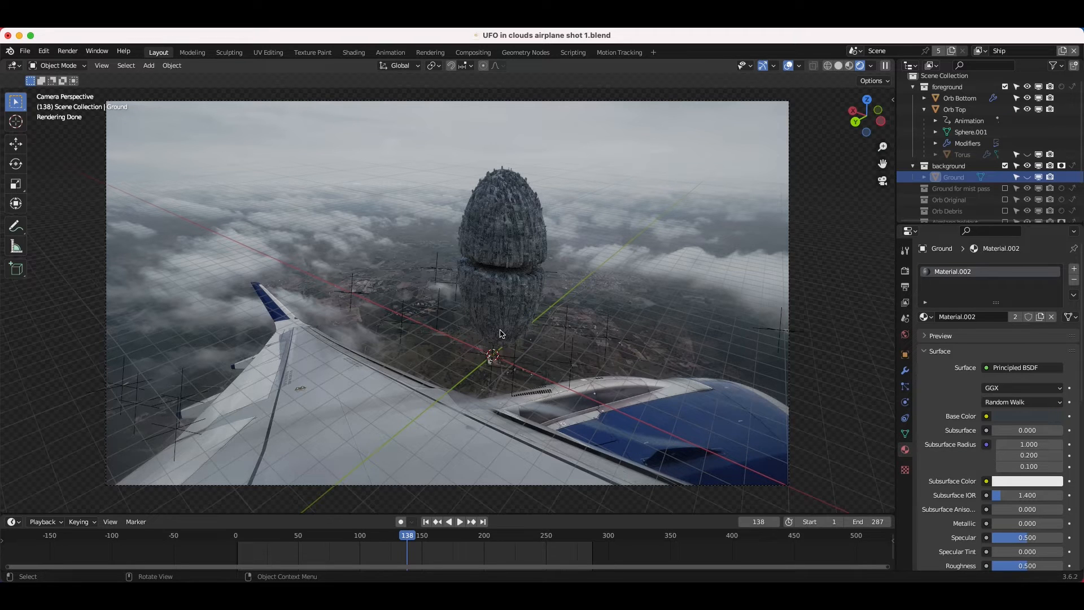
{"action": "left_click", "coordinate": [1027, 177]}
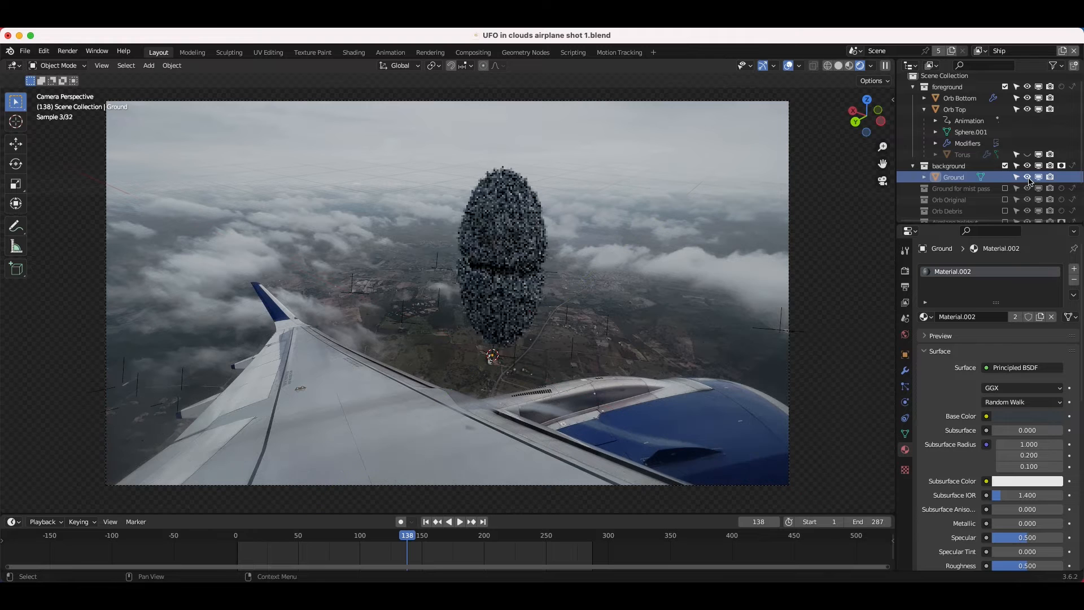
Step: Turn off Shadow Catcher on Ground and Holdout on the background collection to view the plane itself
{"action": "left_click", "coordinate": [953, 177]}
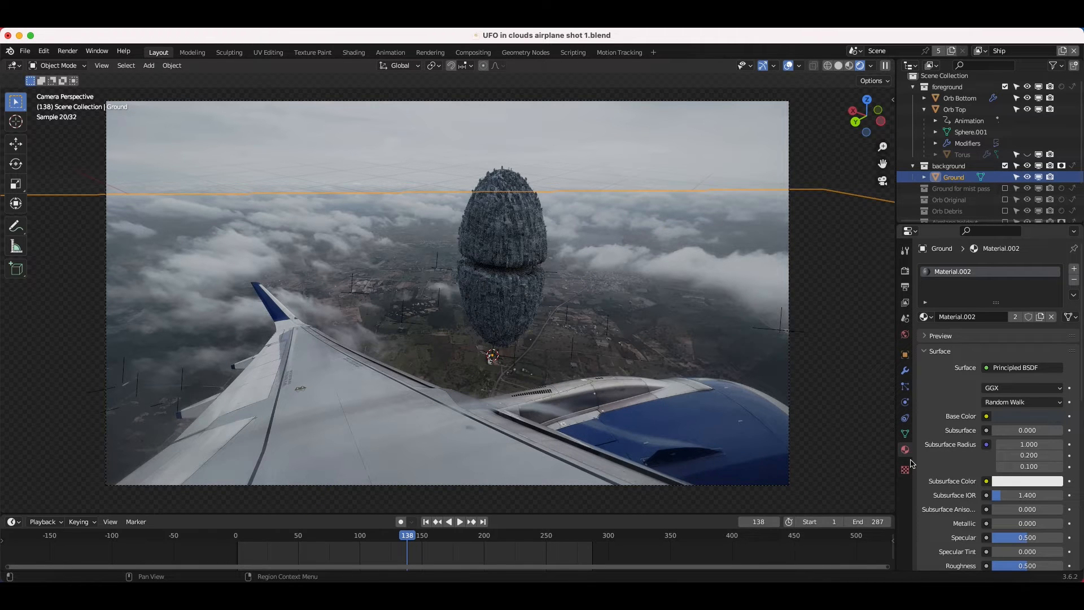
{"action": "left_click", "coordinate": [905, 355]}
{"action": "scroll", "coordinate": [949, 499], "scroll_direction": "down", "scroll_amount": 8}
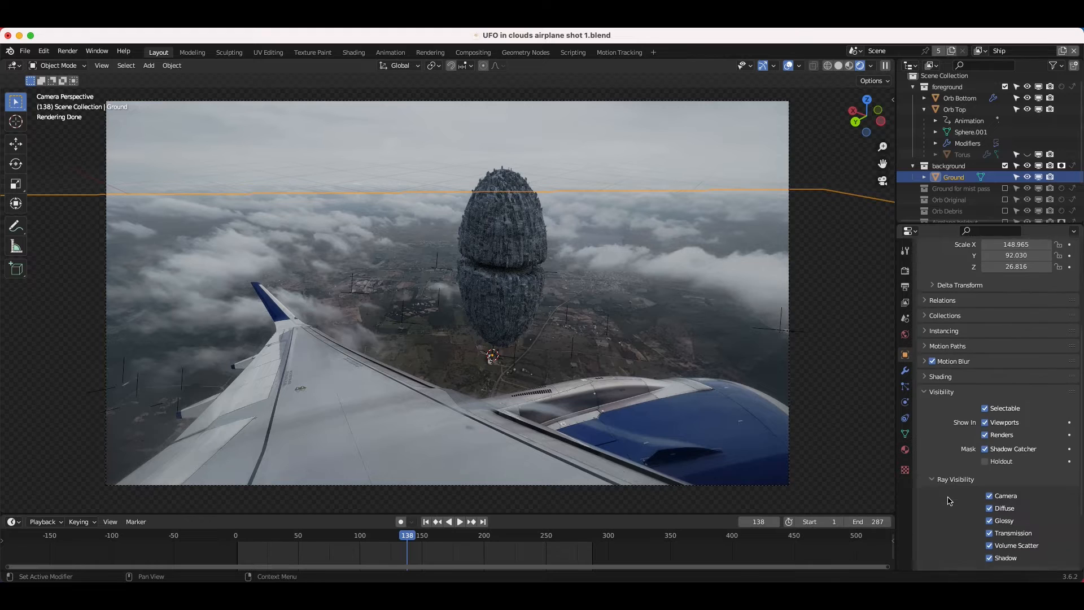
{"action": "left_click", "coordinate": [986, 405]}
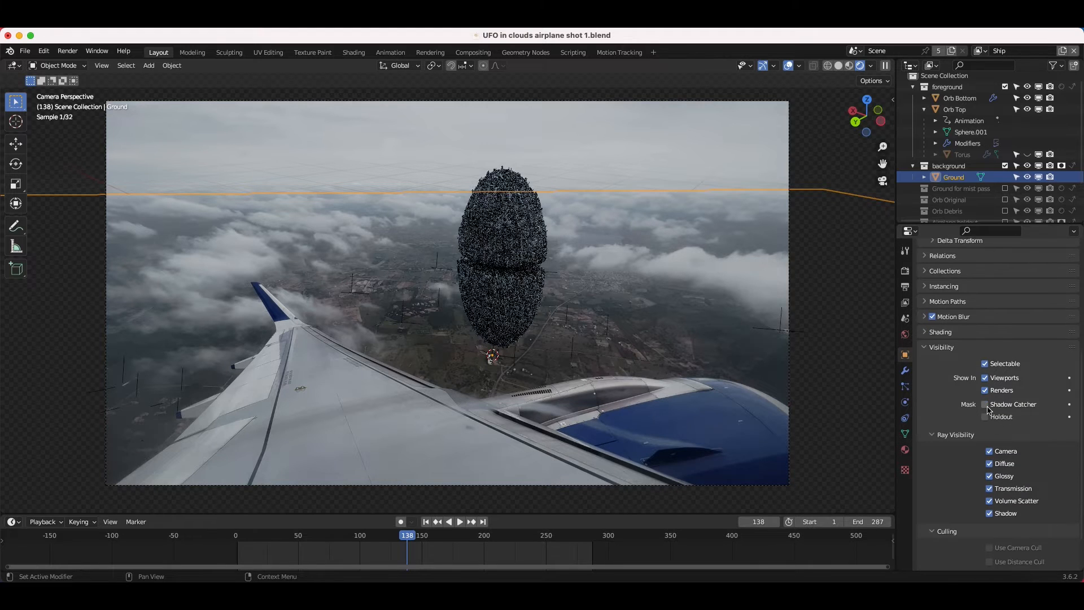
{"action": "left_click", "coordinate": [1062, 165]}
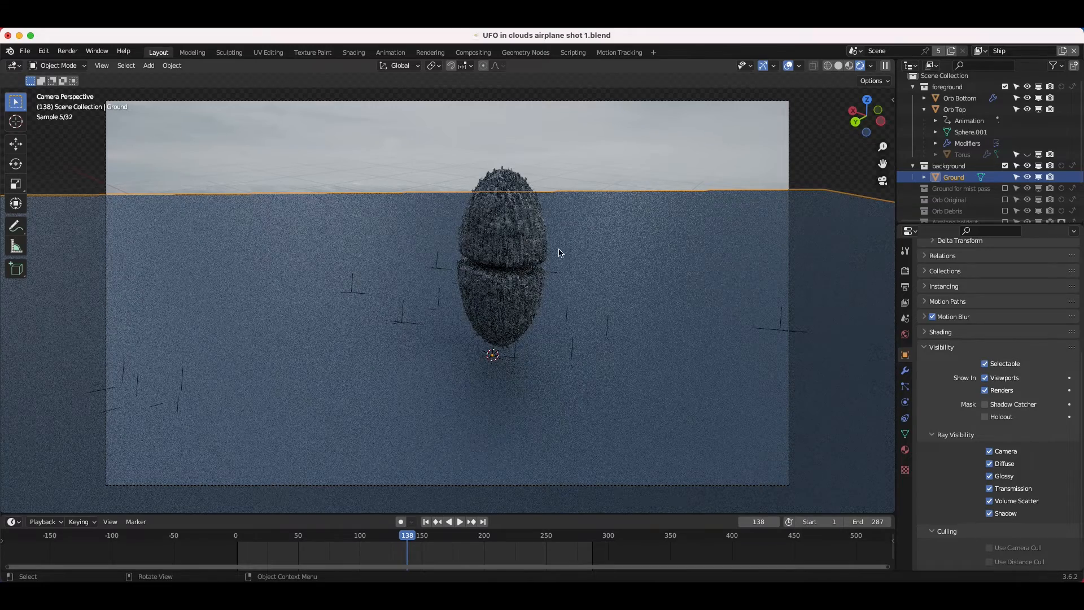
Step: Re-enable Ground's Shadow Catcher and the background collection's Holdout, and clear the selection
{"action": "left_click", "coordinate": [986, 406]}
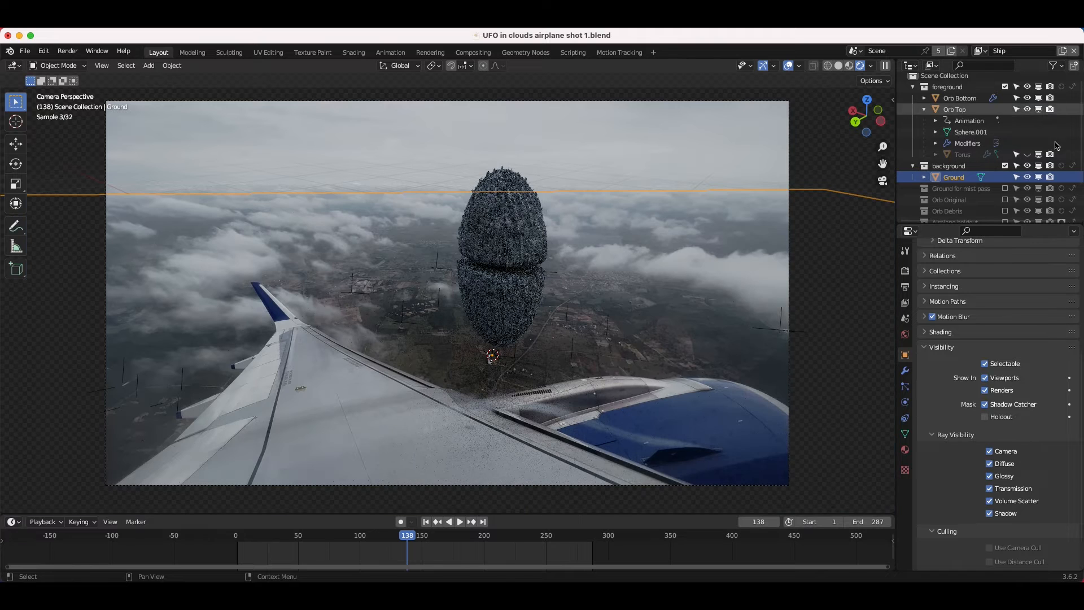
{"action": "left_click", "coordinate": [1062, 166]}
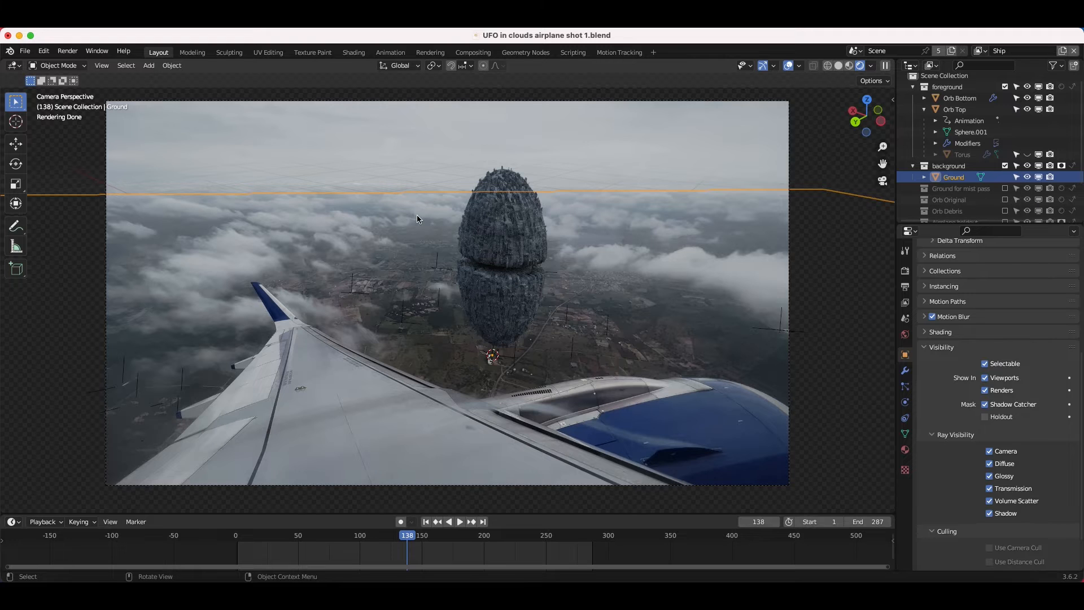
{"action": "left_click", "coordinate": [573, 158]}
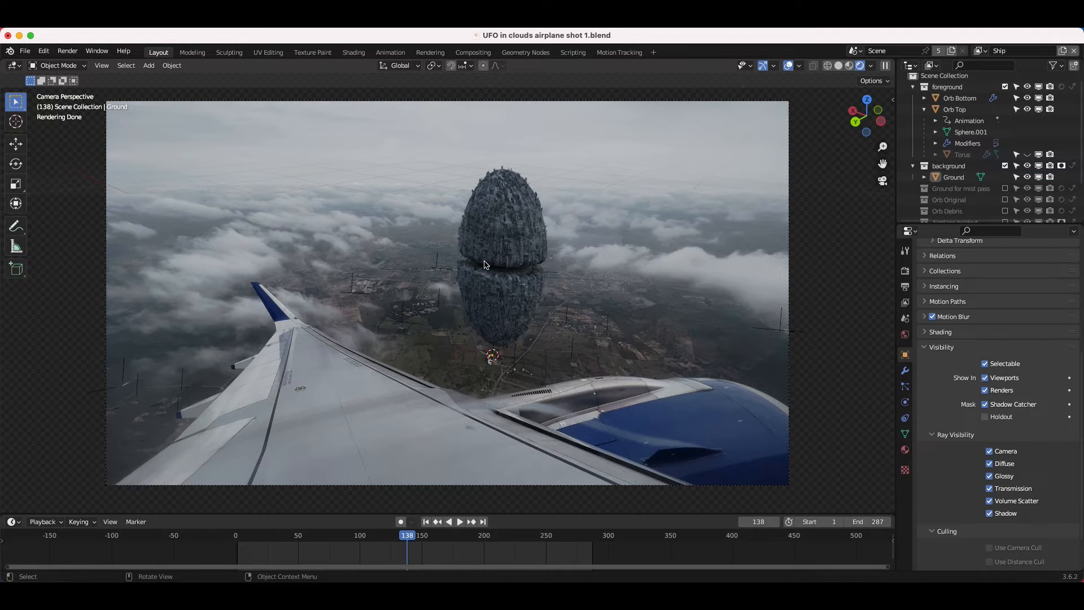
Step: Switch the viewport to Solid shading and unhide the Torus parented to Orb Top
{"action": "left_click", "coordinate": [516, 303]}
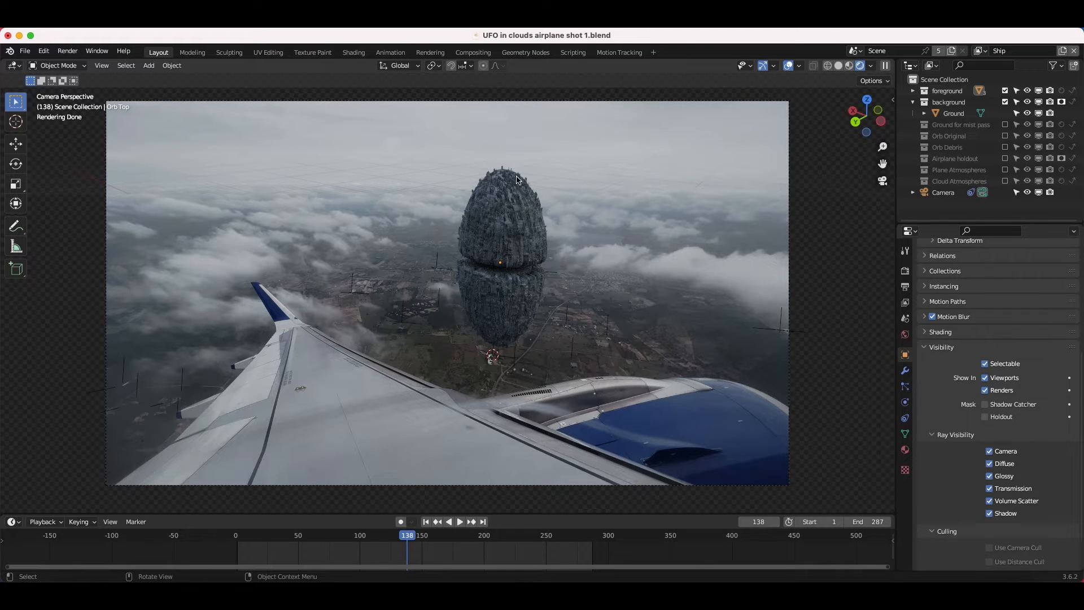
{"action": "key", "text": "z"}
{"action": "left_click", "coordinate": [581, 218]}
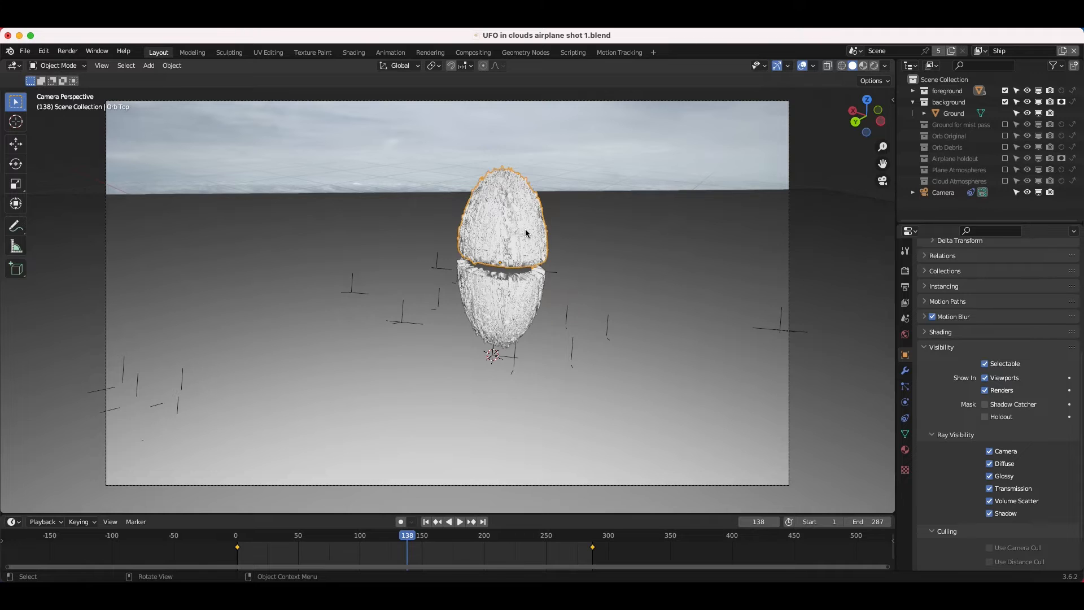
{"action": "scroll", "coordinate": [526, 232], "scroll_direction": "up", "scroll_amount": 4}
{"action": "middle_click_drag", "start_coordinate": [526, 232], "coordinate": [516, 236], "text": "shift"}
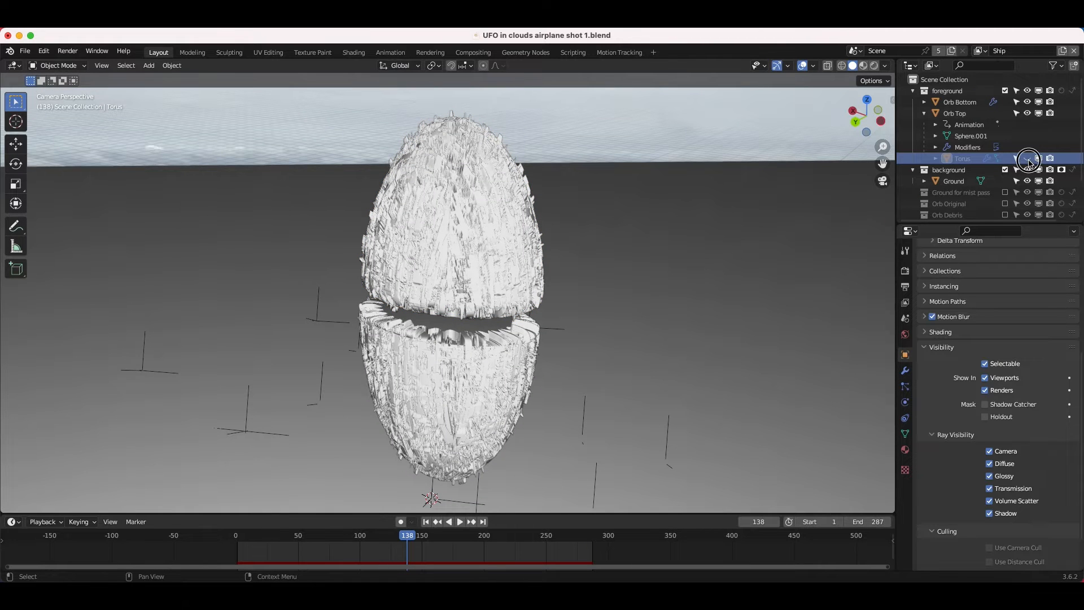
{"action": "left_click", "coordinate": [1028, 159]}
{"action": "left_click", "coordinate": [473, 303]}
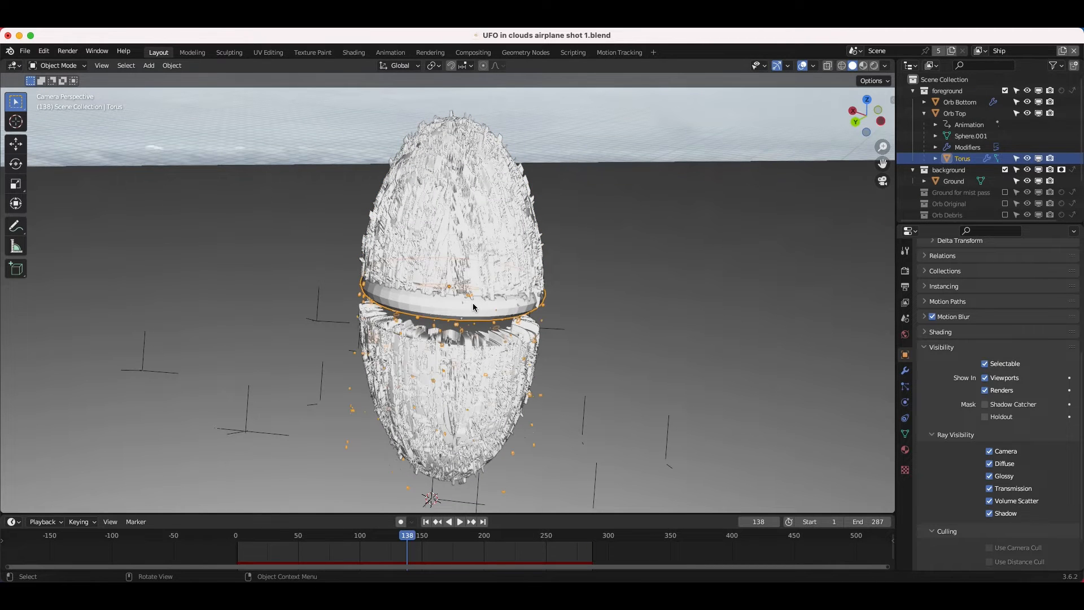
Step: Play the animation from the start and examine the debris falling from the Torus up close
{"action": "key", "text": "shift+Left"}
{"action": "key", "text": "space"}
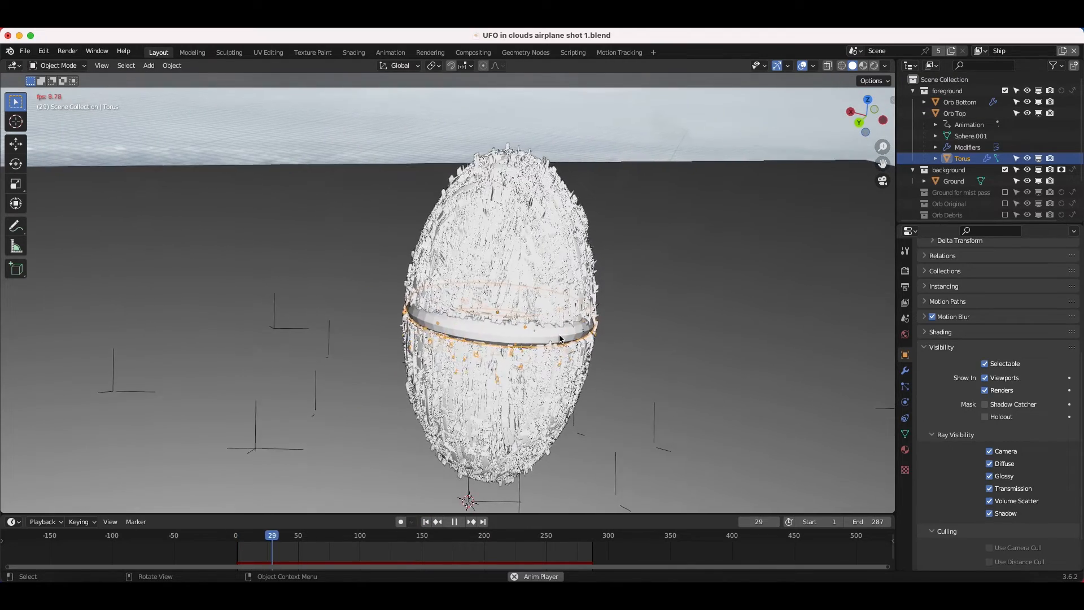
{"action": "middle_click_drag", "start_coordinate": [633, 332], "coordinate": [600, 305]}
{"action": "scroll", "coordinate": [488, 287], "scroll_direction": "up", "scroll_amount": 3}
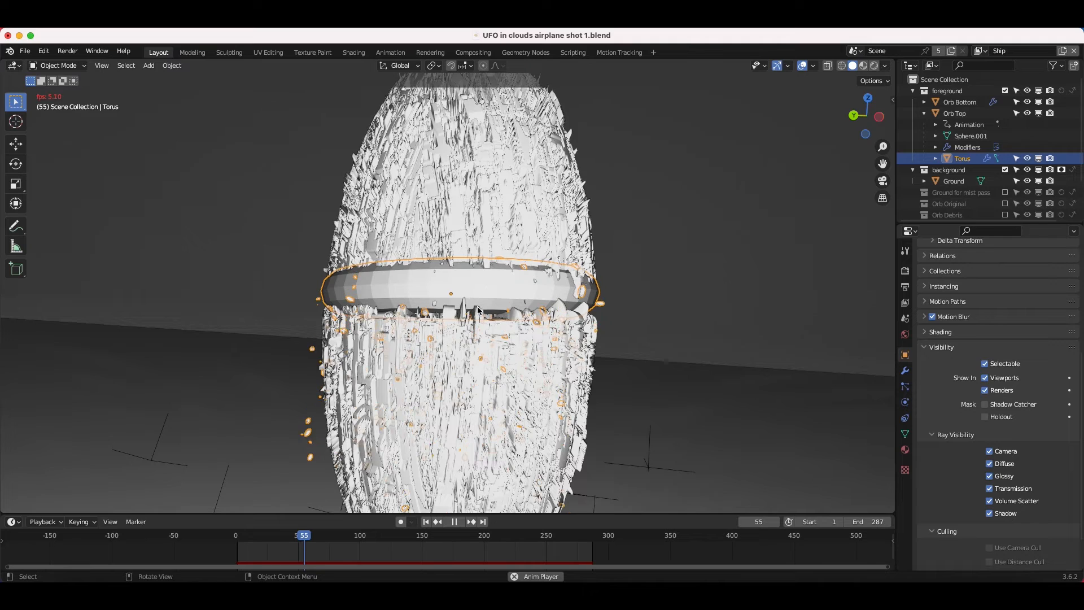
{"action": "left_click", "coordinate": [631, 222]}
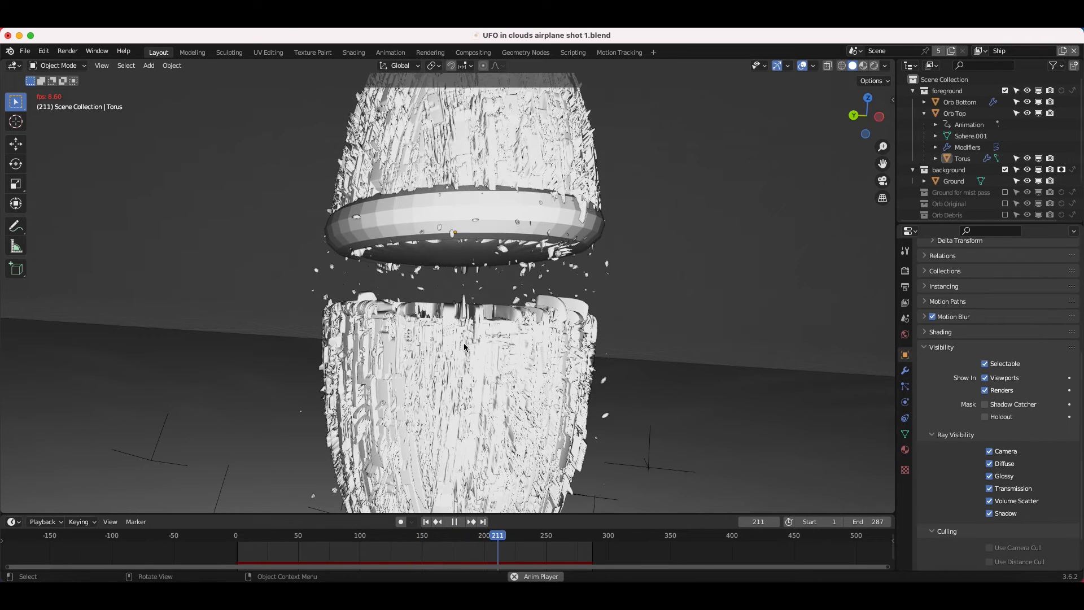
Step: Select the Torus and review its particle system's emission, source, physics and render settings
{"action": "left_click", "coordinate": [507, 219]}
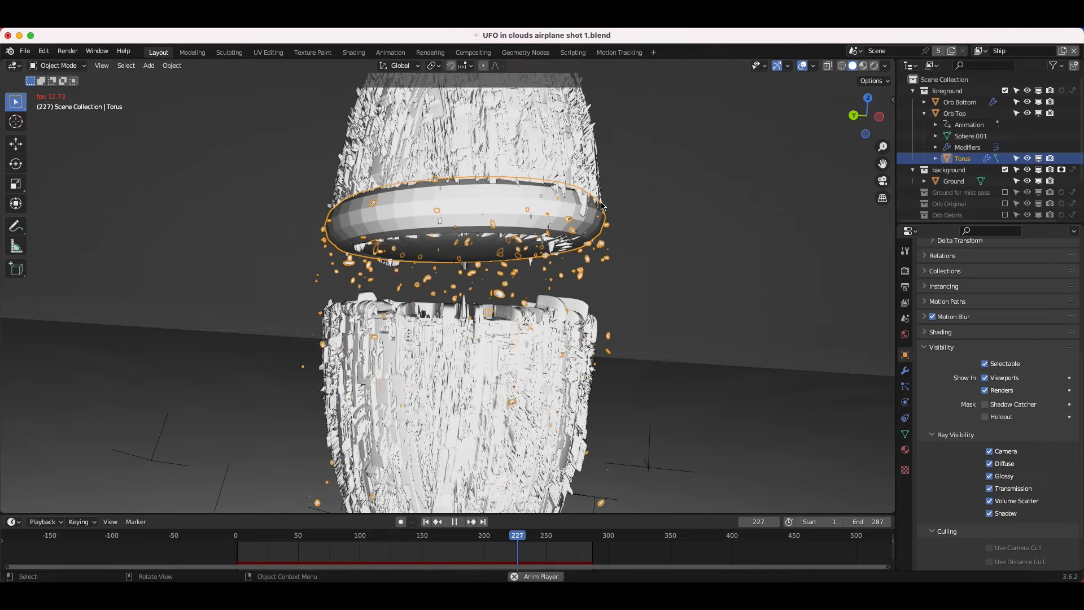
{"action": "left_click", "coordinate": [906, 386]}
{"action": "scroll", "coordinate": [961, 337], "scroll_direction": "up", "scroll_amount": 6}
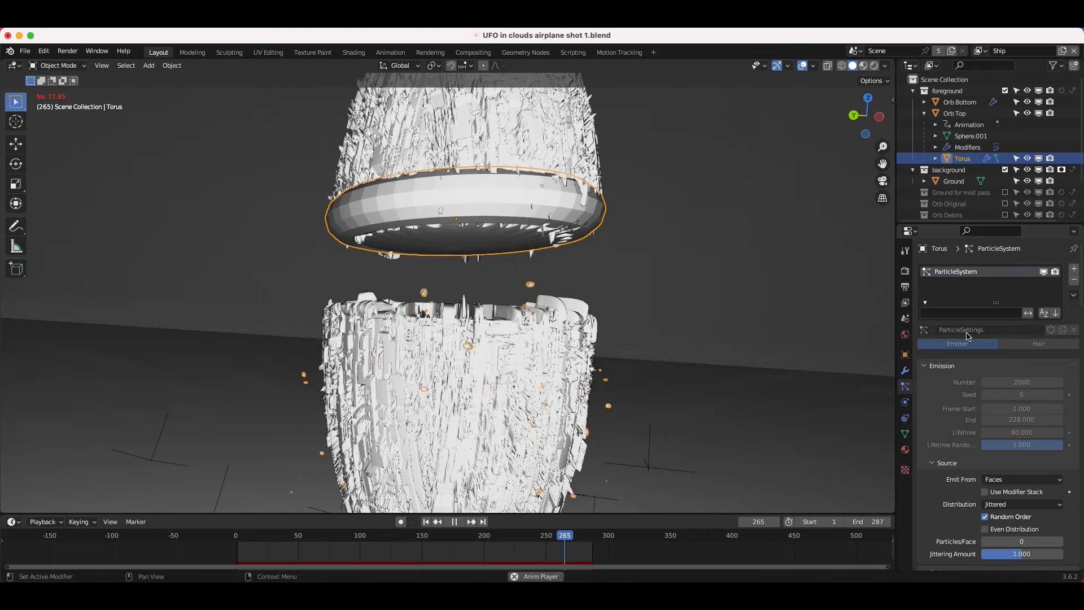
{"action": "scroll", "coordinate": [1011, 446], "scroll_direction": "down", "scroll_amount": 1}
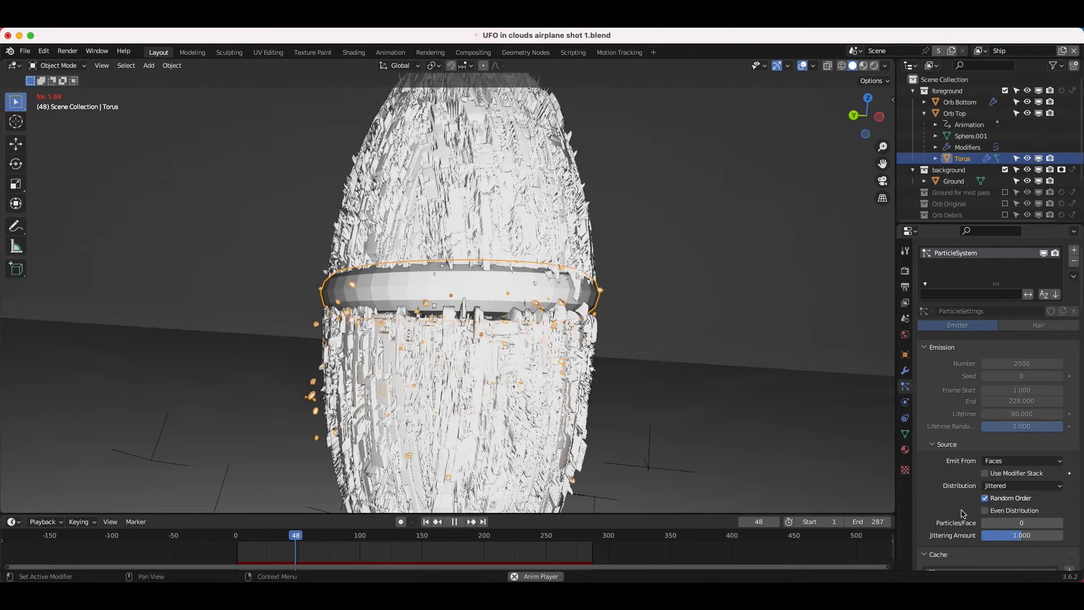
{"action": "scroll", "coordinate": [1027, 423], "scroll_direction": "down", "scroll_amount": 5}
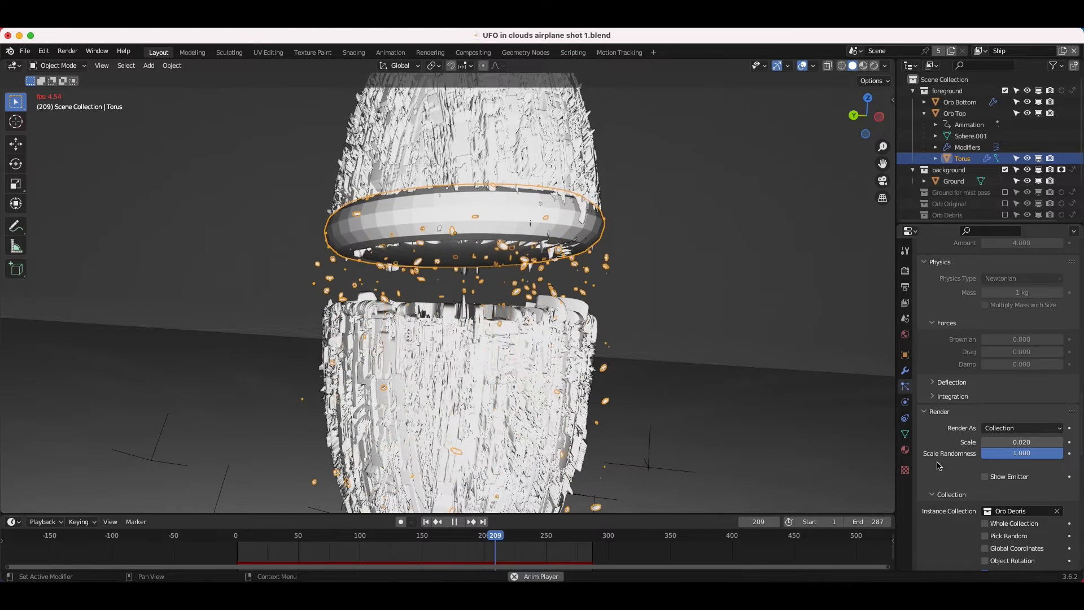
Step: Stop the playback and inspect the deselected debris between the orb halves up close and in Rendered shading
{"action": "left_click", "coordinate": [588, 230]}
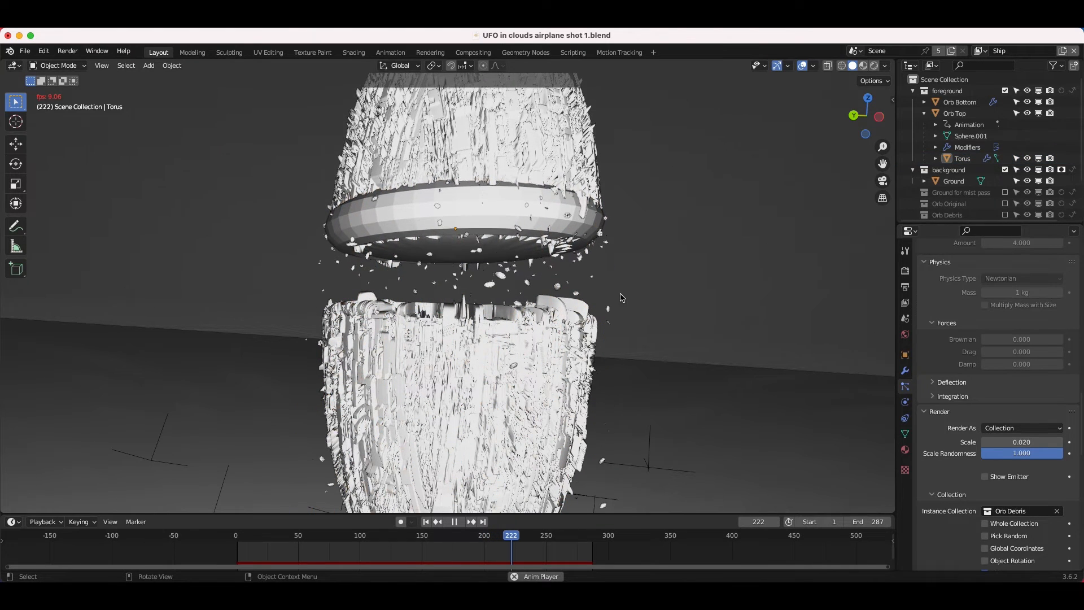
{"action": "key", "text": "space"}
{"action": "scroll", "coordinate": [576, 297], "scroll_direction": "up", "scroll_amount": 2}
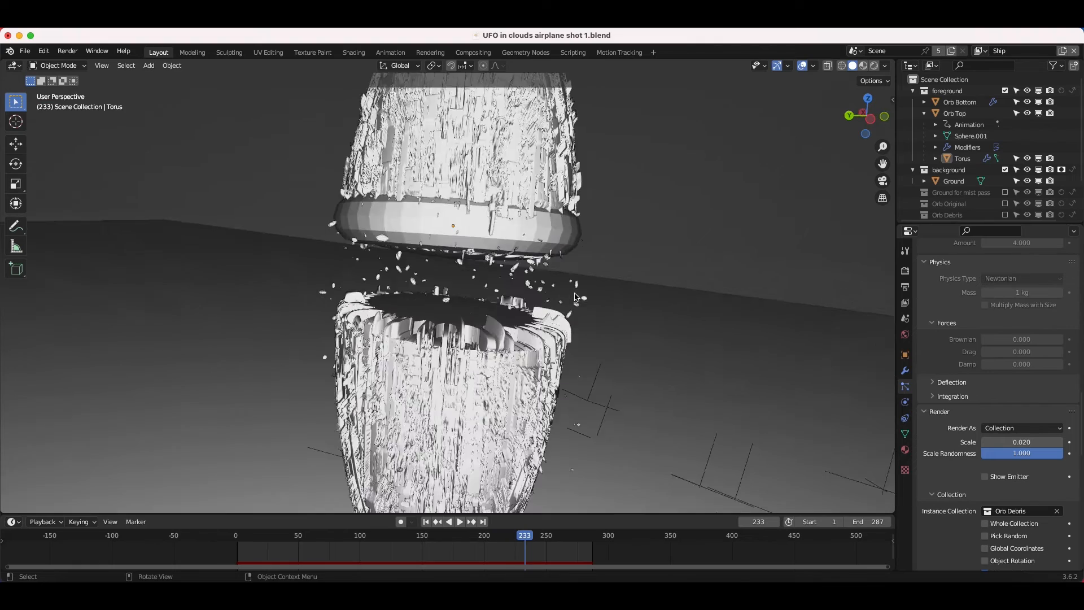
{"action": "scroll", "coordinate": [515, 274], "scroll_direction": "up", "scroll_amount": 3}
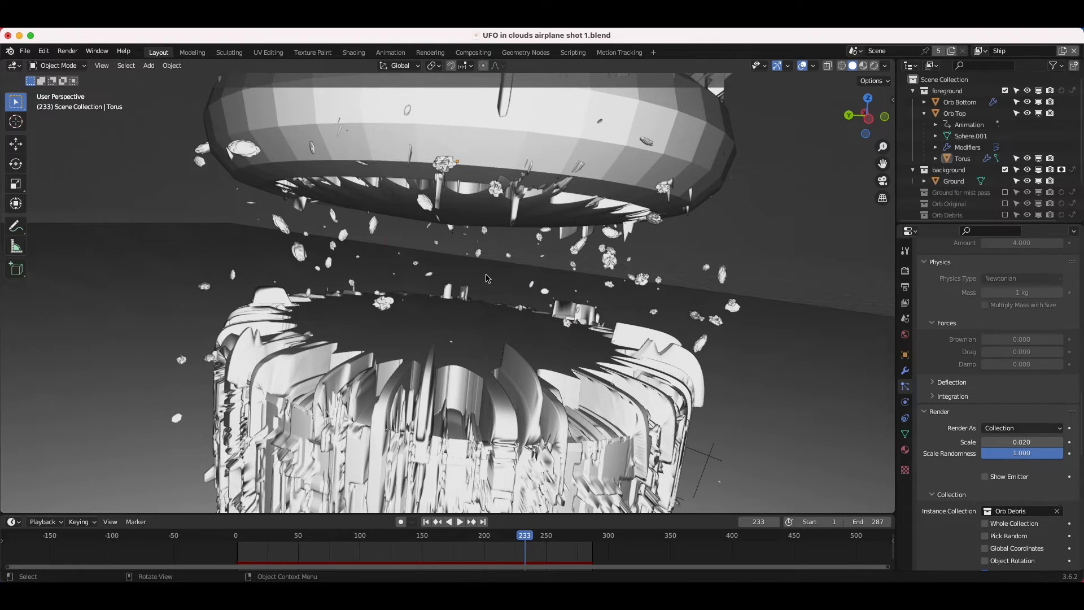
{"action": "key", "text": "z"}
{"action": "left_click", "coordinate": [484, 207]}
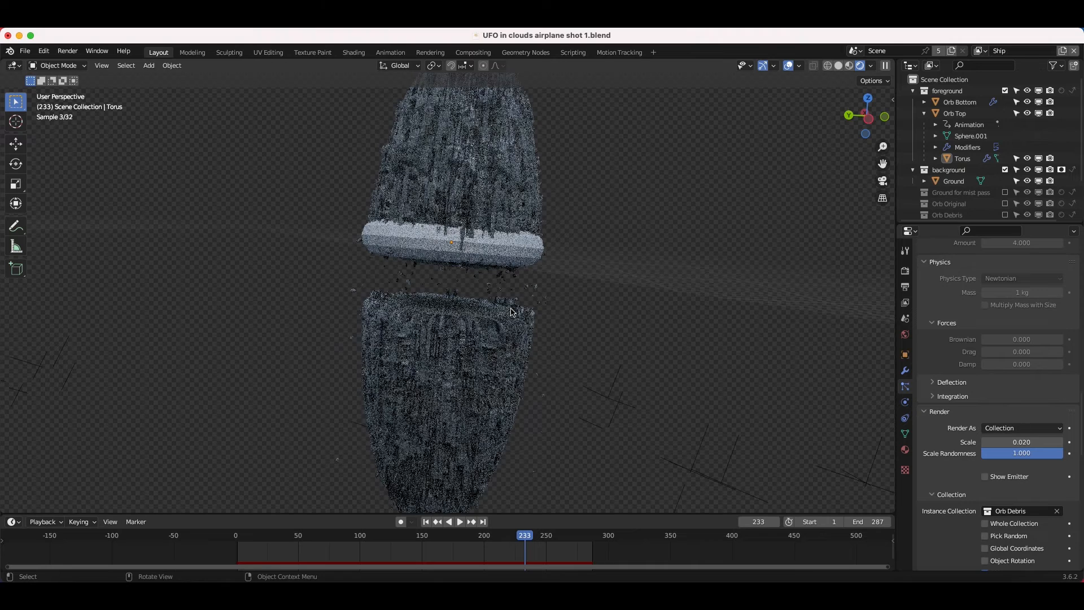
Step: Turn off Show Emitter in the Torus particle system's viewport display and view the orb gap with nothing selected
{"action": "left_click", "coordinate": [963, 158]}
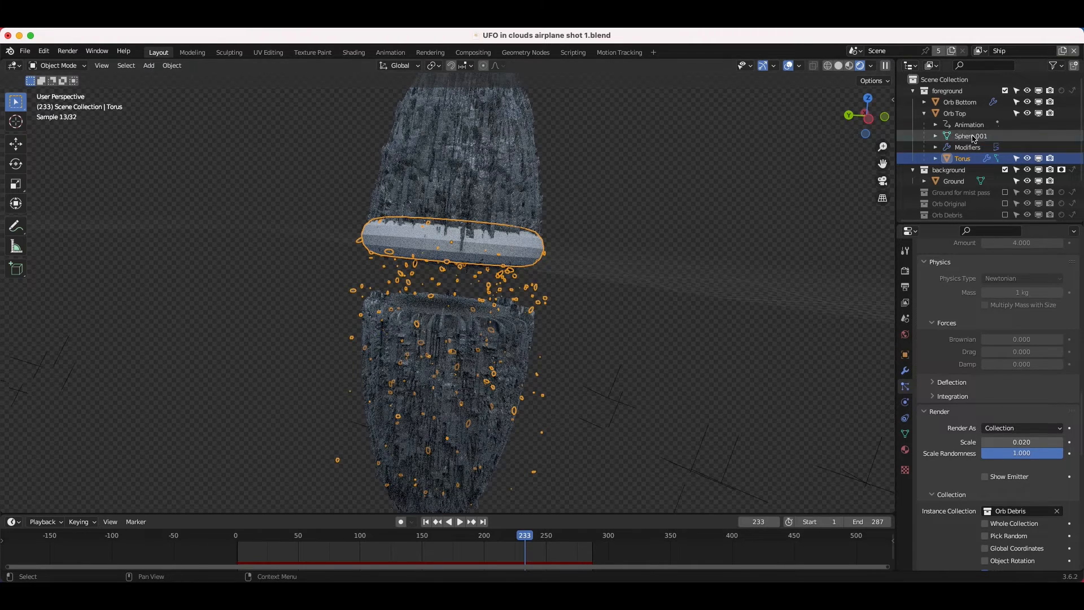
{"action": "scroll", "coordinate": [969, 493], "scroll_direction": "down", "scroll_amount": 8}
{"action": "scroll", "coordinate": [977, 502], "scroll_direction": "up", "scroll_amount": 1}
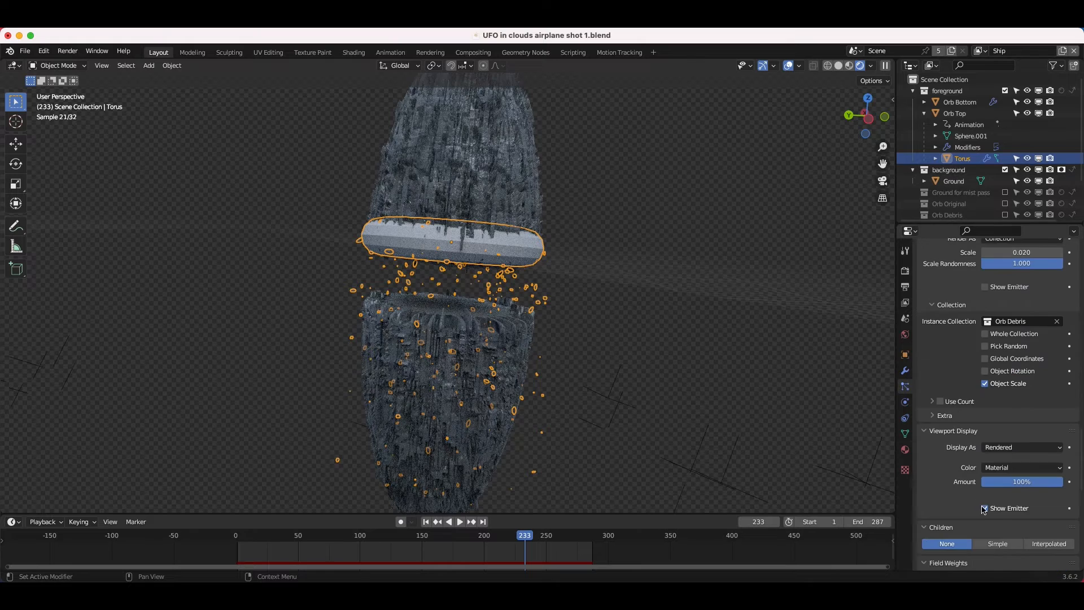
{"action": "left_click", "coordinate": [986, 509]}
{"action": "left_click", "coordinate": [698, 201]}
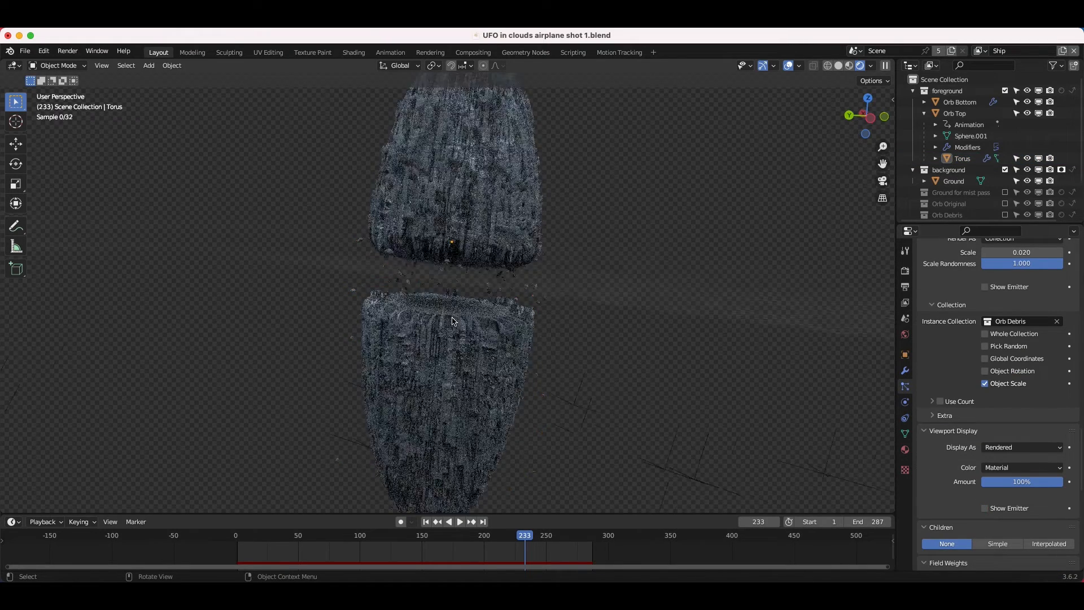
{"action": "middle_click_drag", "start_coordinate": [370, 323], "coordinate": [460, 318]}
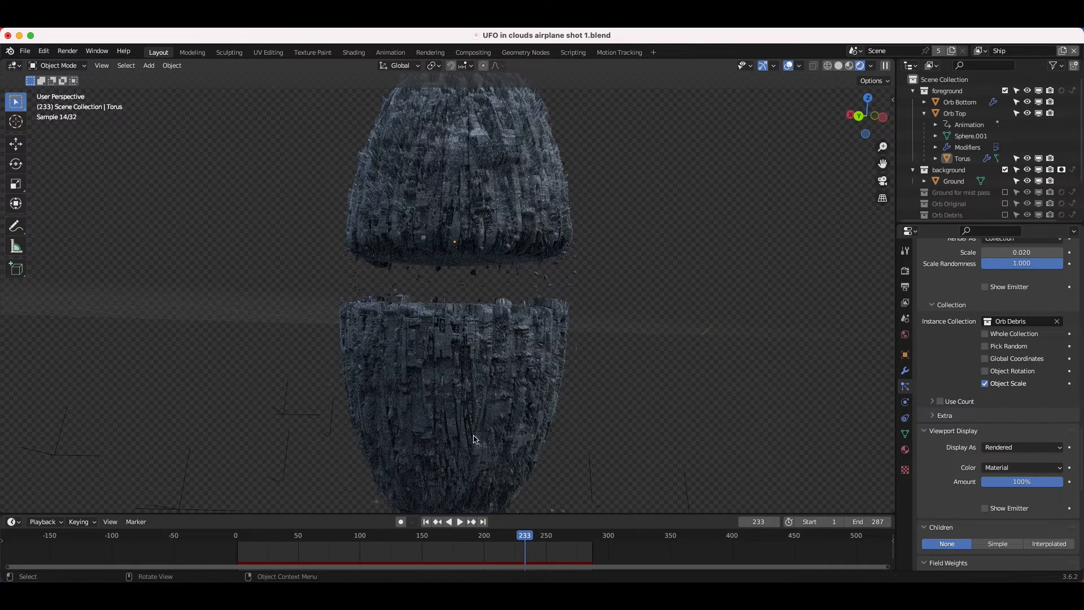
Step: Return to Solid shading, reselect the Torus and look through its particle settings down to the field weights
{"action": "key", "text": "z"}
{"action": "left_click", "coordinate": [547, 315]}
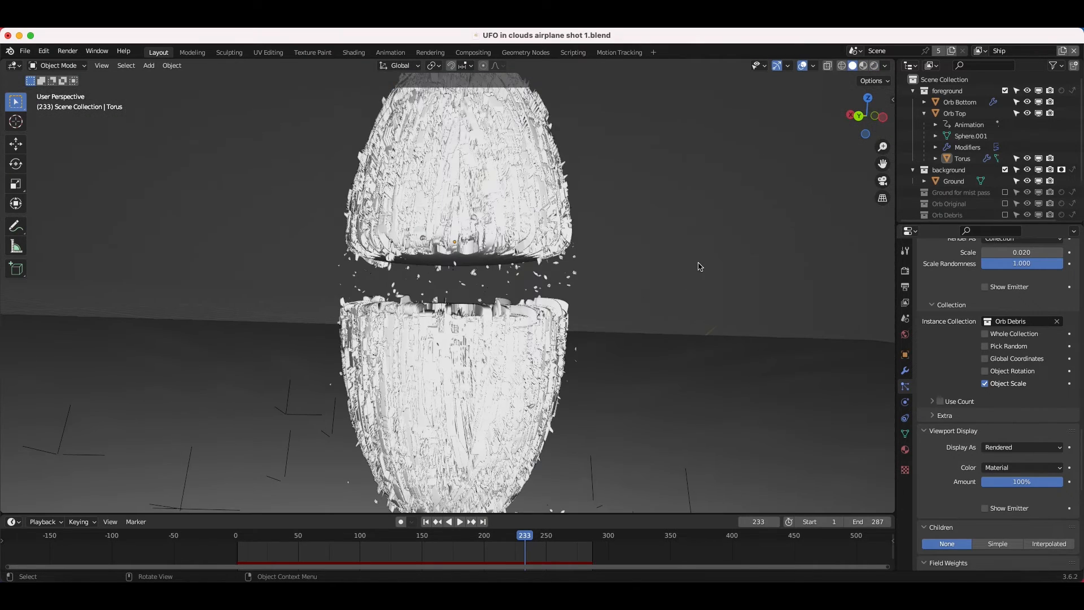
{"action": "middle_click_drag", "start_coordinate": [700, 267], "coordinate": [555, 277]}
{"action": "left_click", "coordinate": [569, 275]}
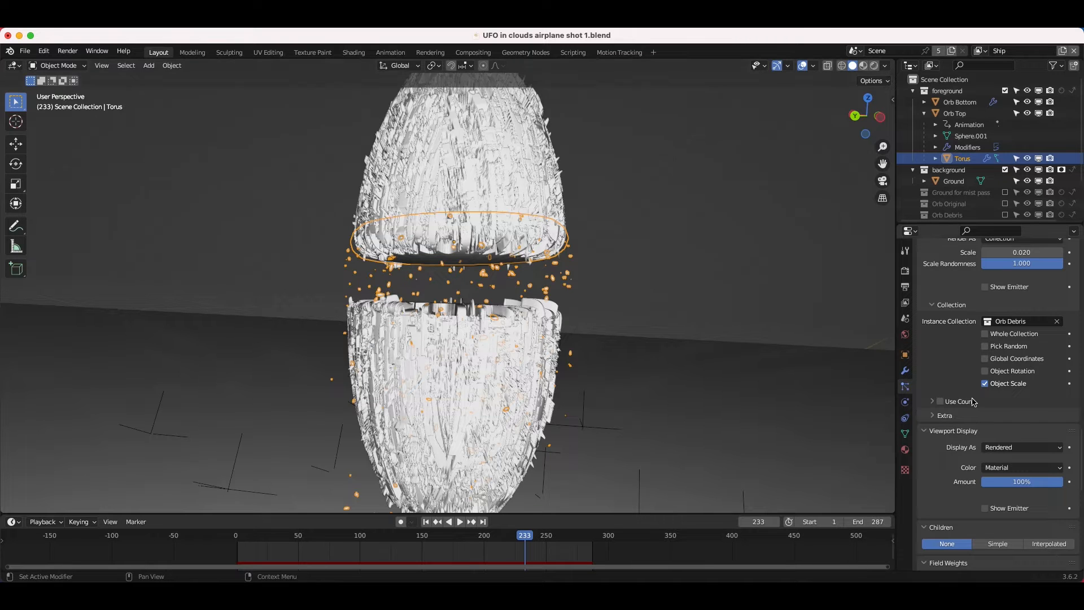
{"action": "scroll", "coordinate": [973, 402], "scroll_direction": "up", "scroll_amount": 5}
{"action": "scroll", "coordinate": [973, 401], "scroll_direction": "down", "scroll_amount": 12}
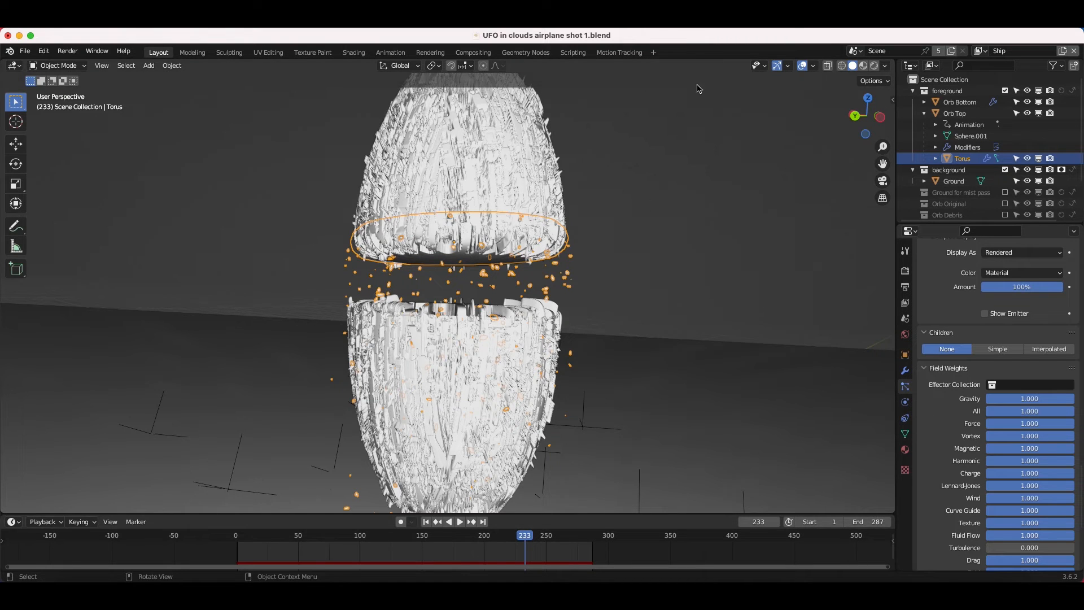
{"action": "left_click", "coordinate": [648, 246]}
{"action": "scroll", "coordinate": [967, 346], "scroll_direction": "up", "scroll_amount": 12}
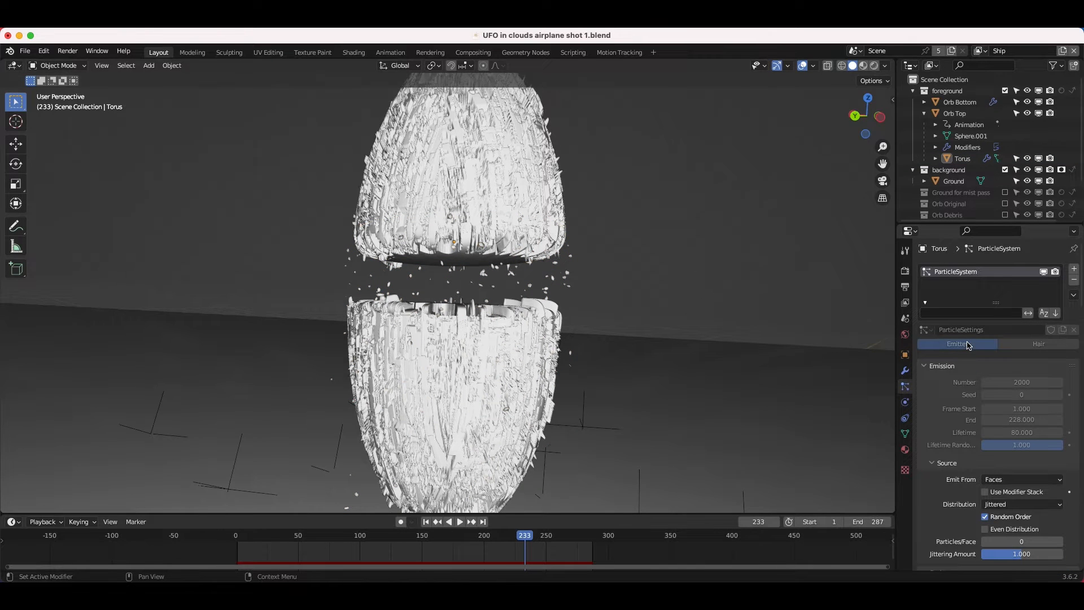
Step: Switch the active view layer from Ship to Background
{"action": "left_click", "coordinate": [981, 51]}
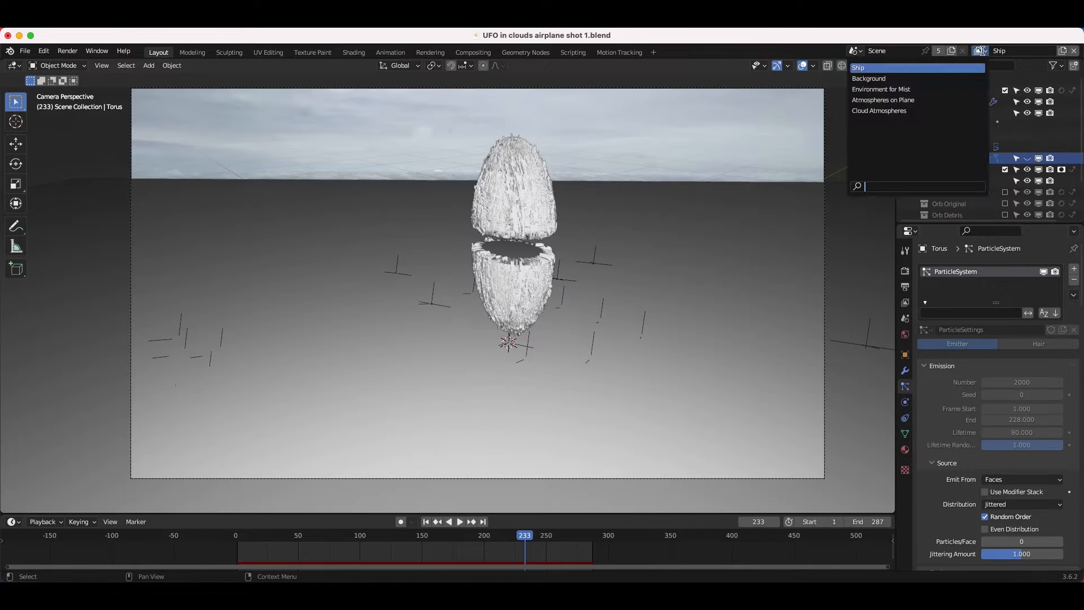
{"action": "left_click", "coordinate": [895, 64]}
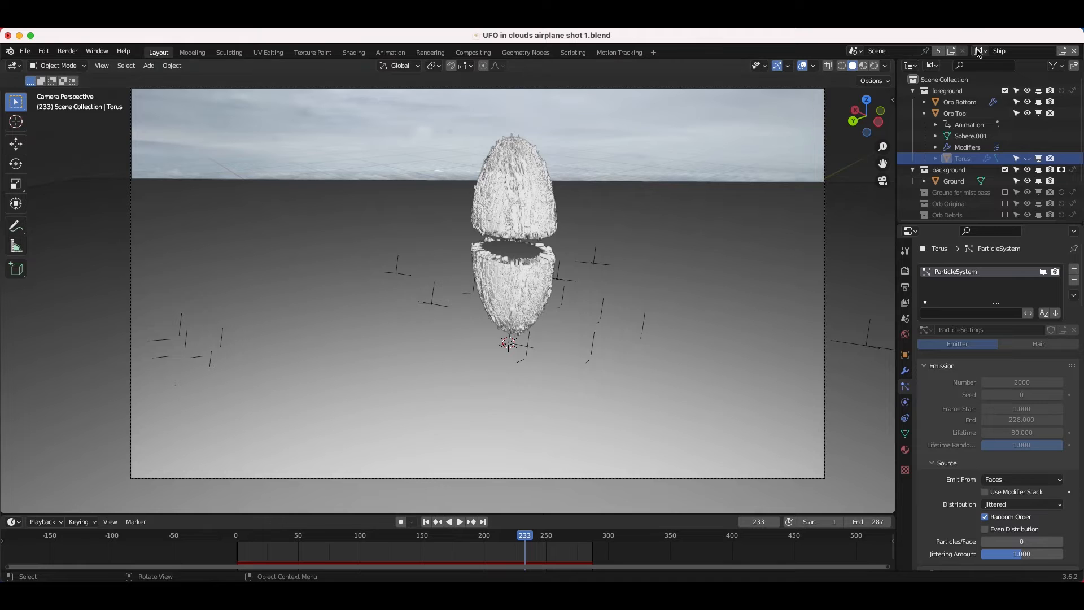
{"action": "left_click", "coordinate": [979, 52]}
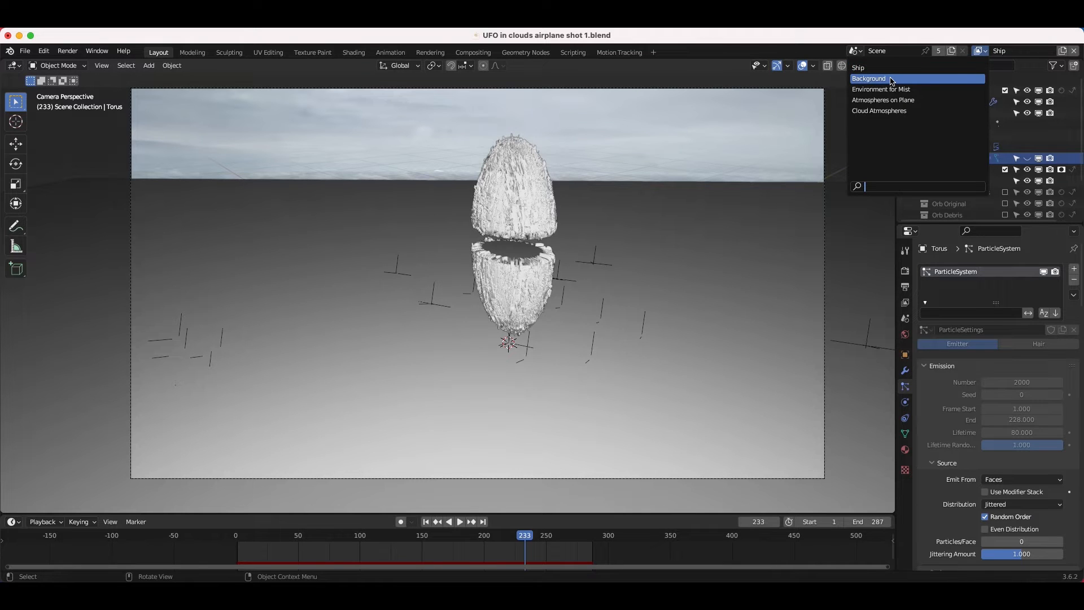
{"action": "left_click", "coordinate": [891, 79]}
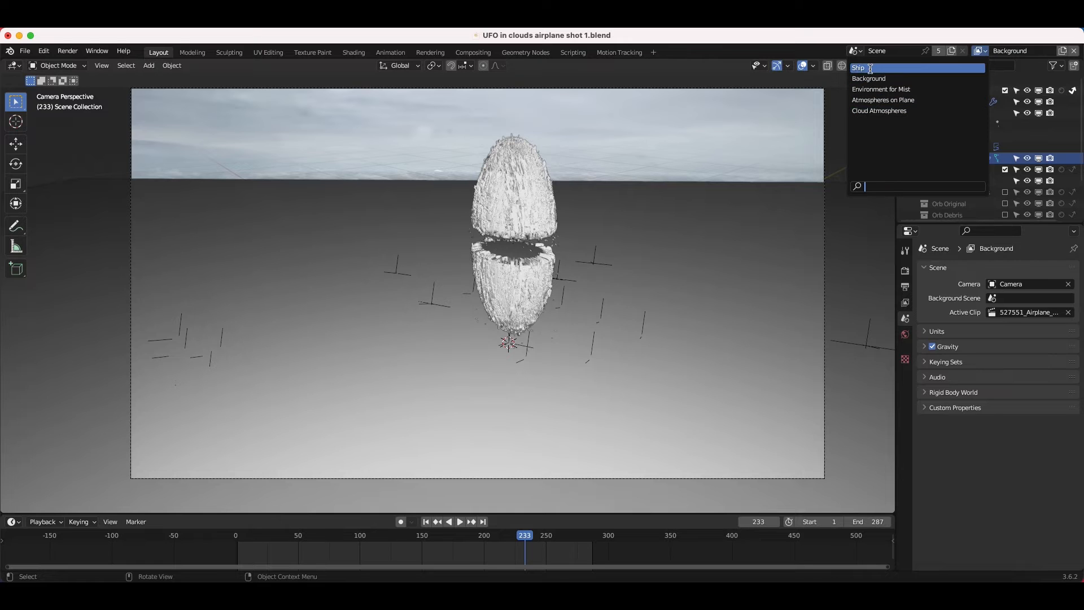
{"action": "left_click", "coordinate": [898, 81]}
Step: Select the Ground plane and examine its visibility and mask settings in the Background view layer
{"action": "left_click", "coordinate": [661, 257]}
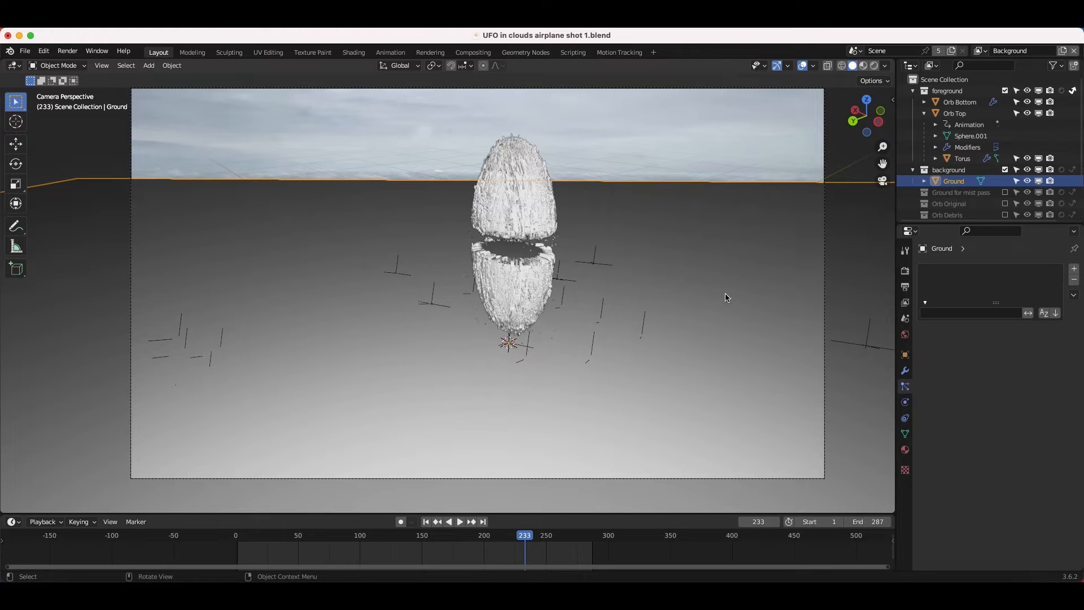
{"action": "left_click", "coordinate": [905, 355]}
{"action": "scroll", "coordinate": [989, 424], "scroll_direction": "down", "scroll_amount": 5}
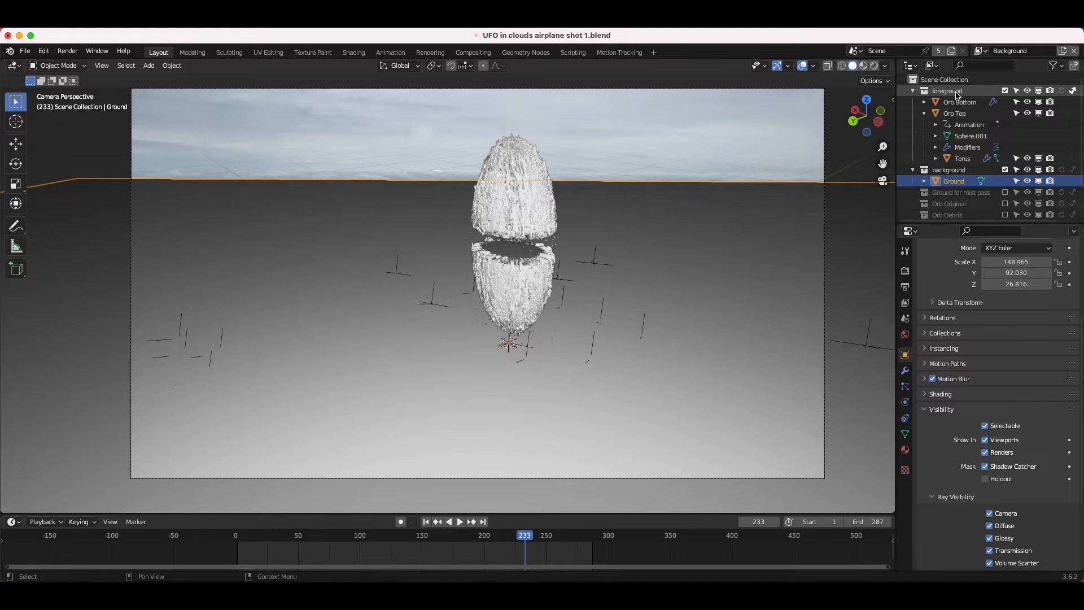
Step: Preview the Background view layer in Rendered shading with nothing selected and return the viewport to Solid
{"action": "key", "text": "z"}
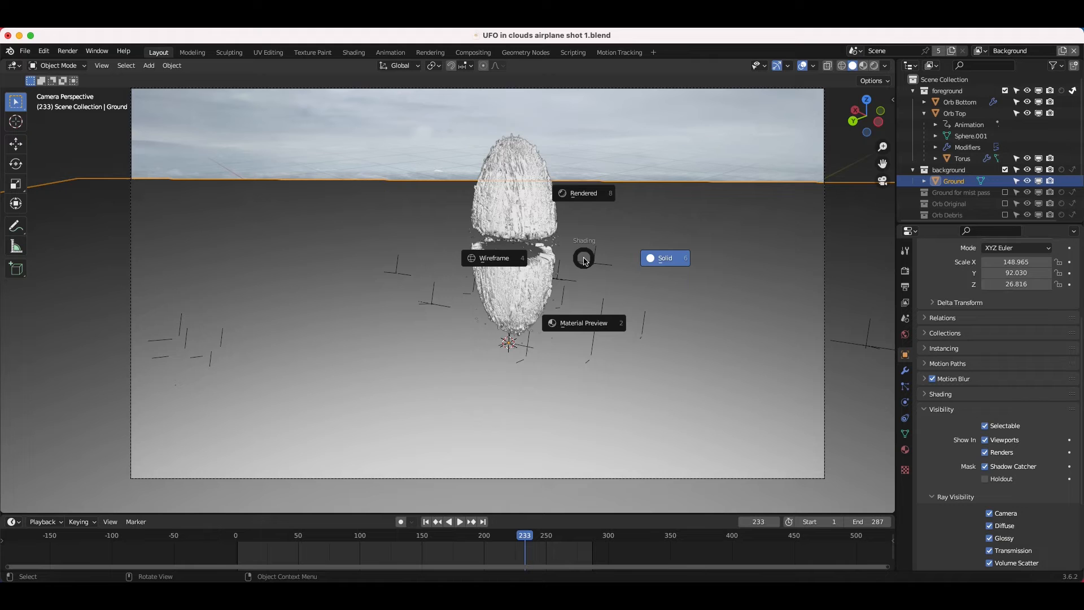
{"action": "left_click", "coordinate": [590, 199]}
{"action": "left_click", "coordinate": [633, 161]}
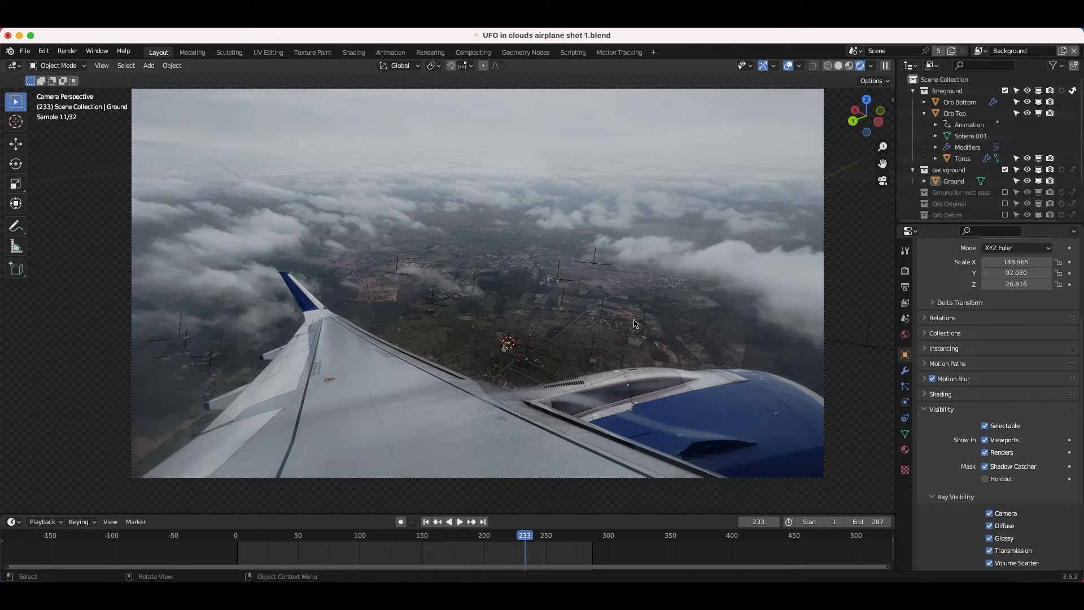
{"action": "key", "text": "z"}
{"action": "left_click", "coordinate": [588, 309]}
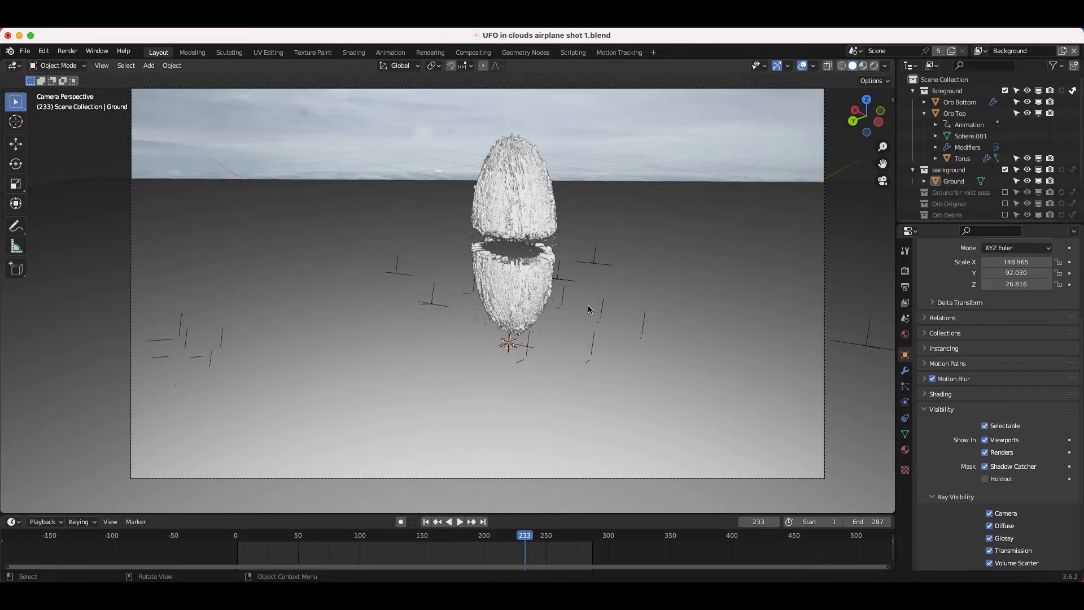
Step: Switch to the Environment for Mist view layer and select its orb halves and ground plane in turn
{"action": "left_click", "coordinate": [981, 50]}
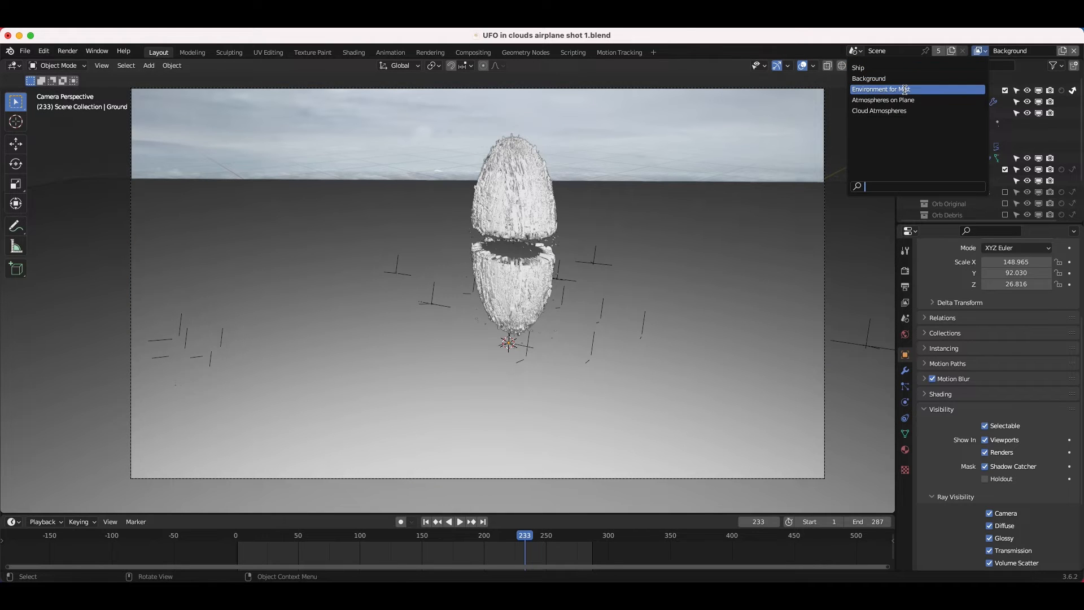
{"action": "left_click", "coordinate": [934, 93]}
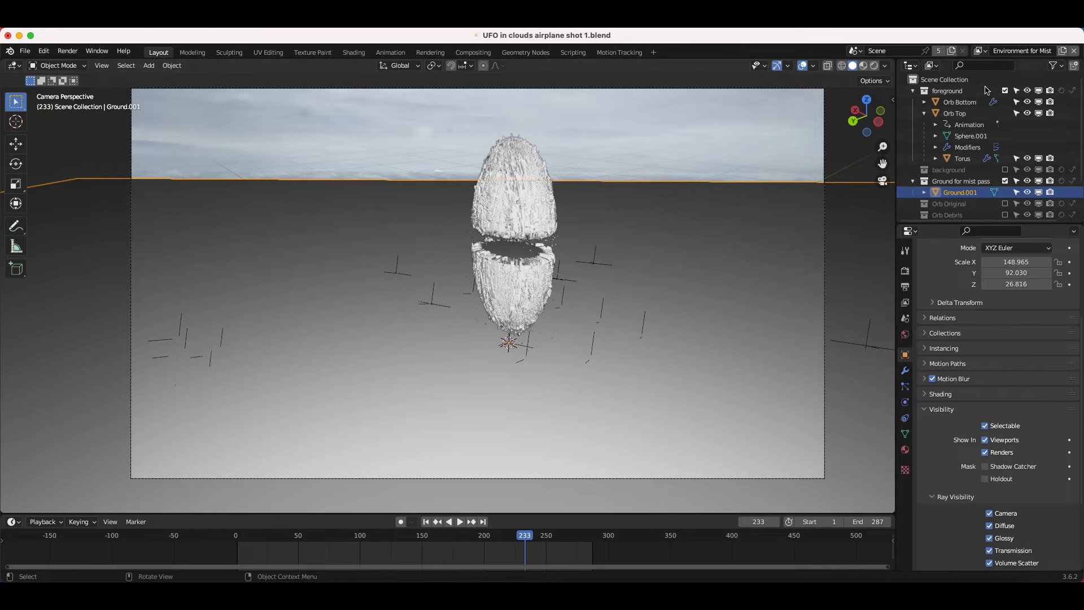
{"action": "left_click", "coordinate": [545, 174]}
{"action": "left_click", "coordinate": [532, 297]}
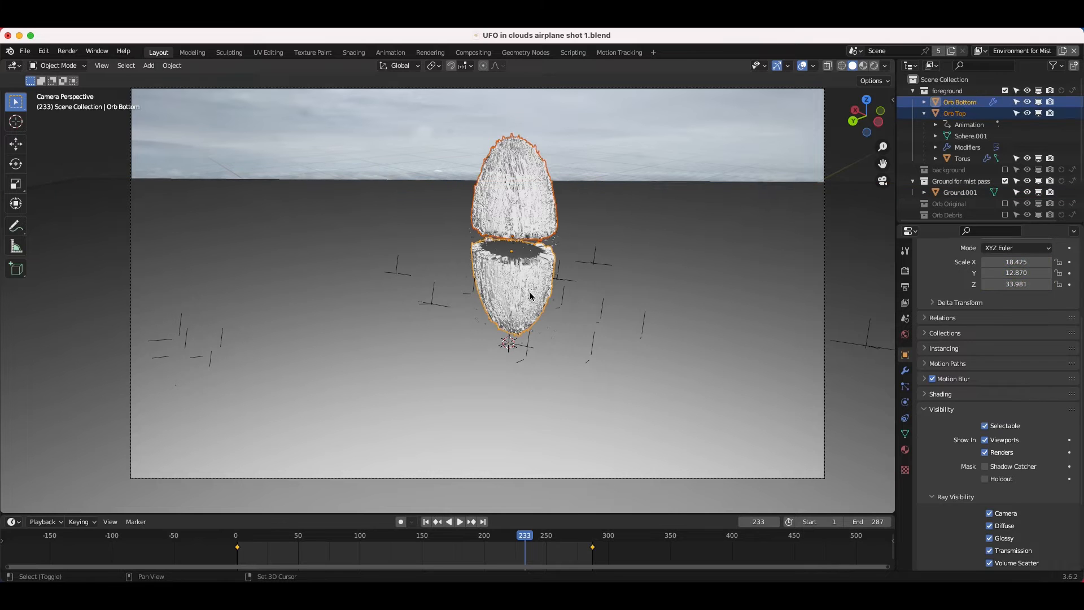
{"action": "left_click", "coordinate": [728, 208]}
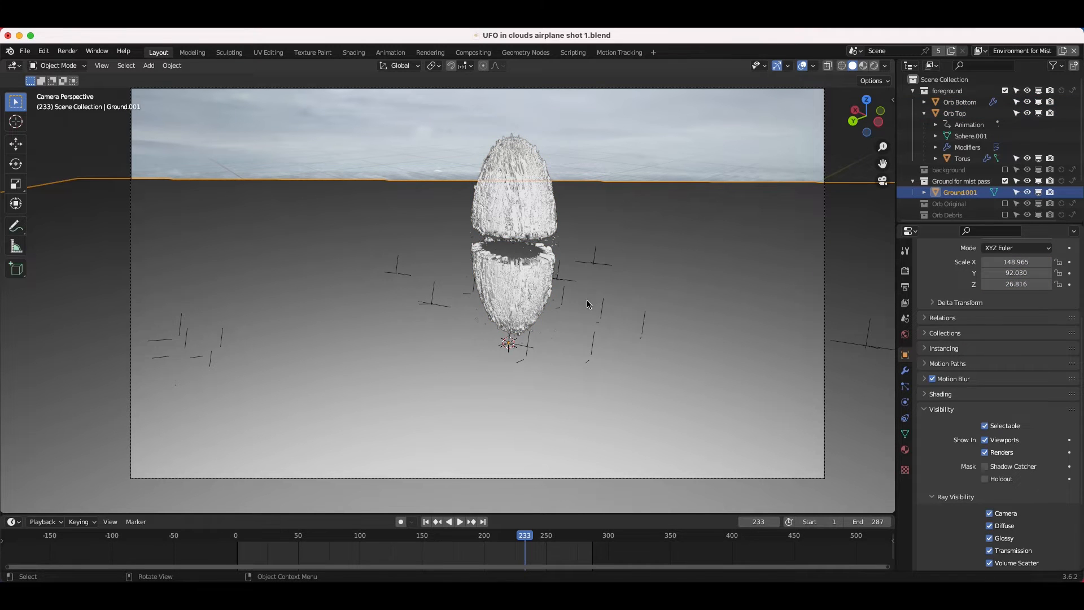
Step: Show the Environment for Mist layer in Rendered shading, clear the selection and review the ground's ray visibility settings
{"action": "key", "text": "z"}
{"action": "left_click", "coordinate": [722, 290]}
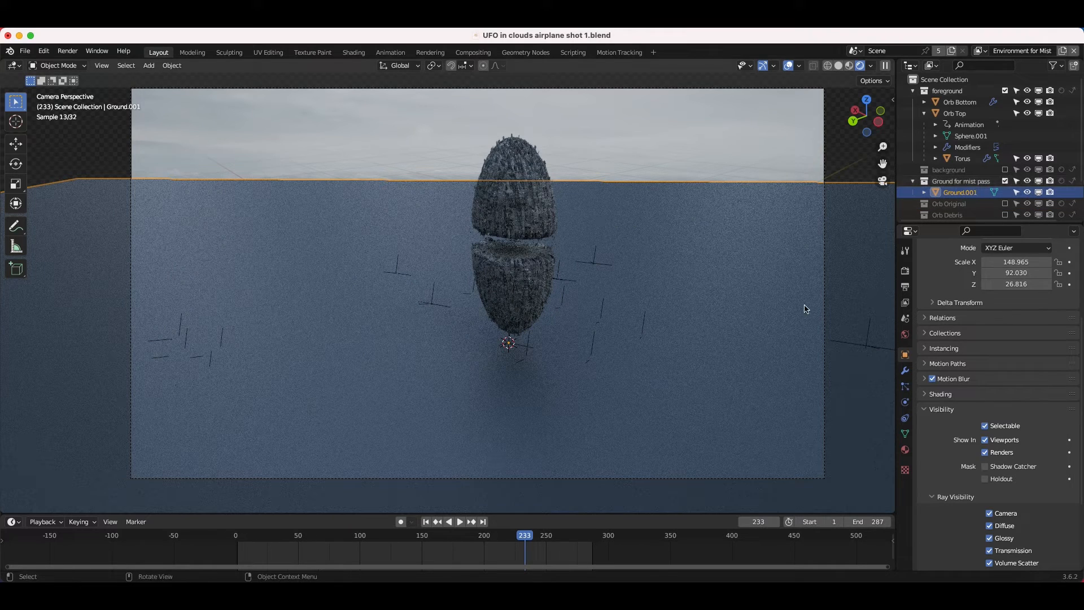
{"action": "left_click", "coordinate": [716, 152]}
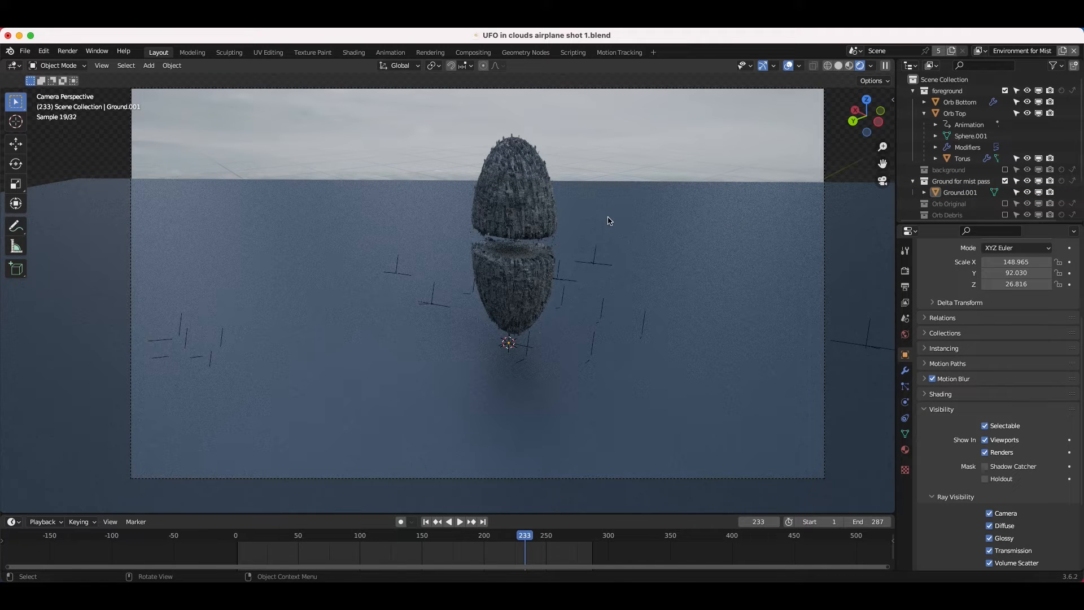
{"action": "scroll", "coordinate": [963, 478], "scroll_direction": "down", "scroll_amount": 5}
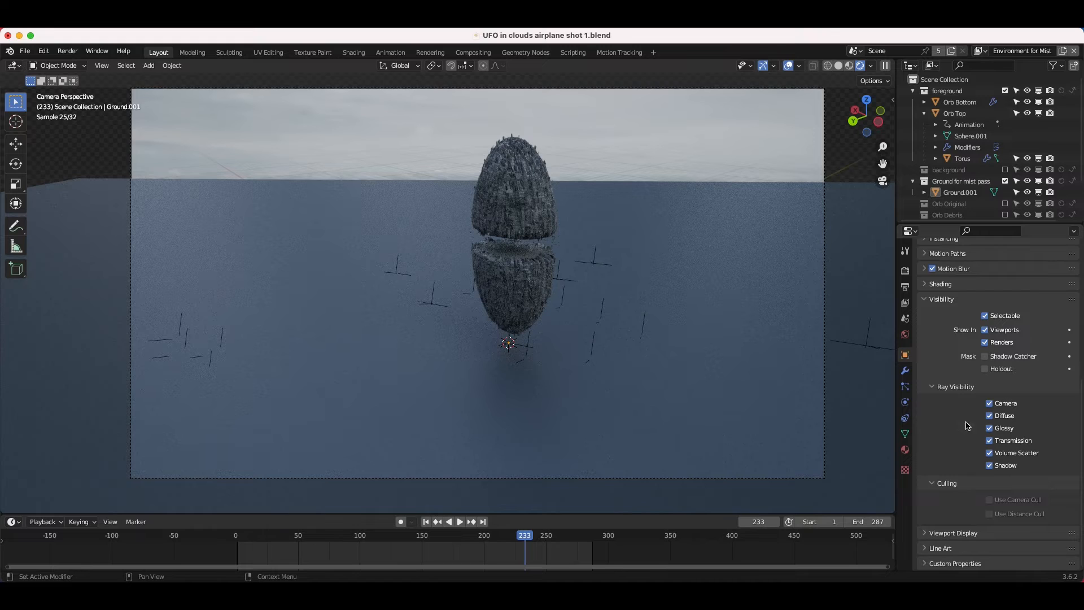
Step: Check the view layer's Mist data pass and set the viewport's render pass to Mist
{"action": "left_click", "coordinate": [905, 303]}
{"action": "scroll", "coordinate": [940, 472], "scroll_direction": "up", "scroll_amount": 10}
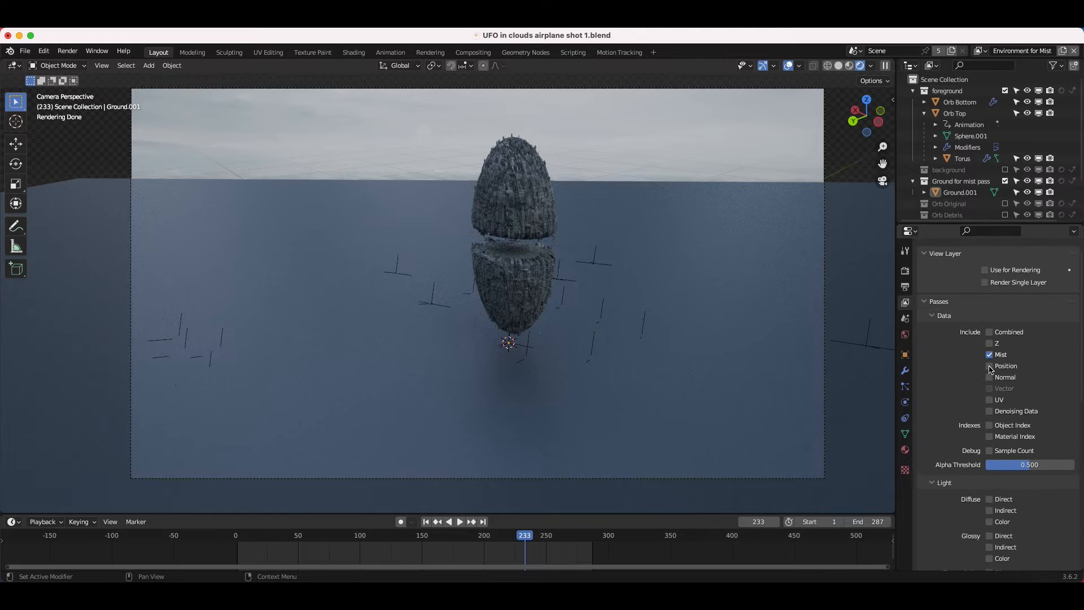
{"action": "left_click", "coordinate": [990, 355]}
{"action": "left_click", "coordinate": [871, 66]}
{"action": "left_click", "coordinate": [845, 167]}
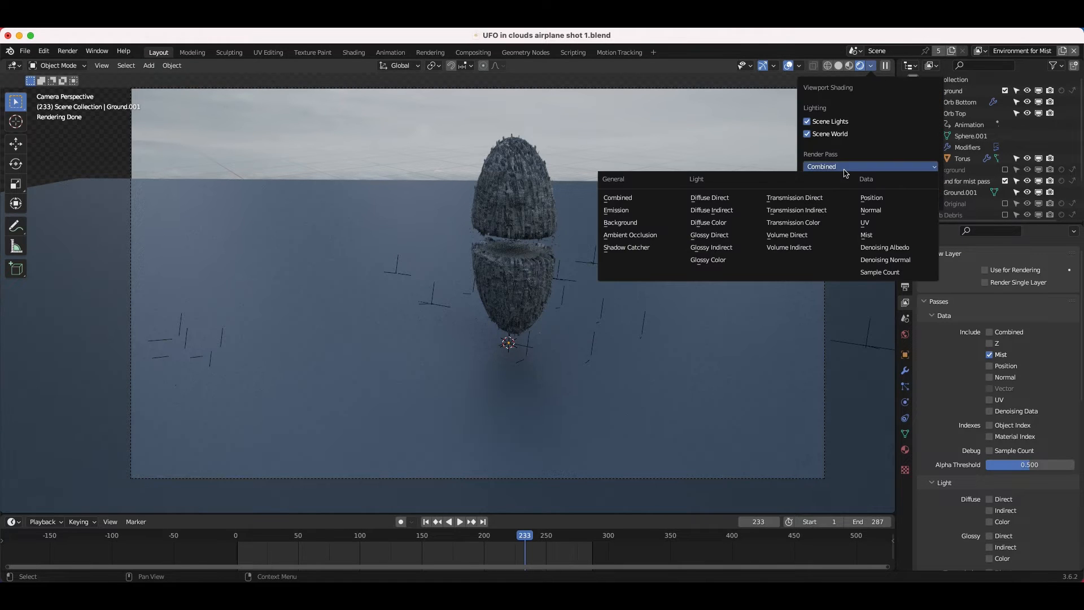
{"action": "left_click", "coordinate": [867, 235]}
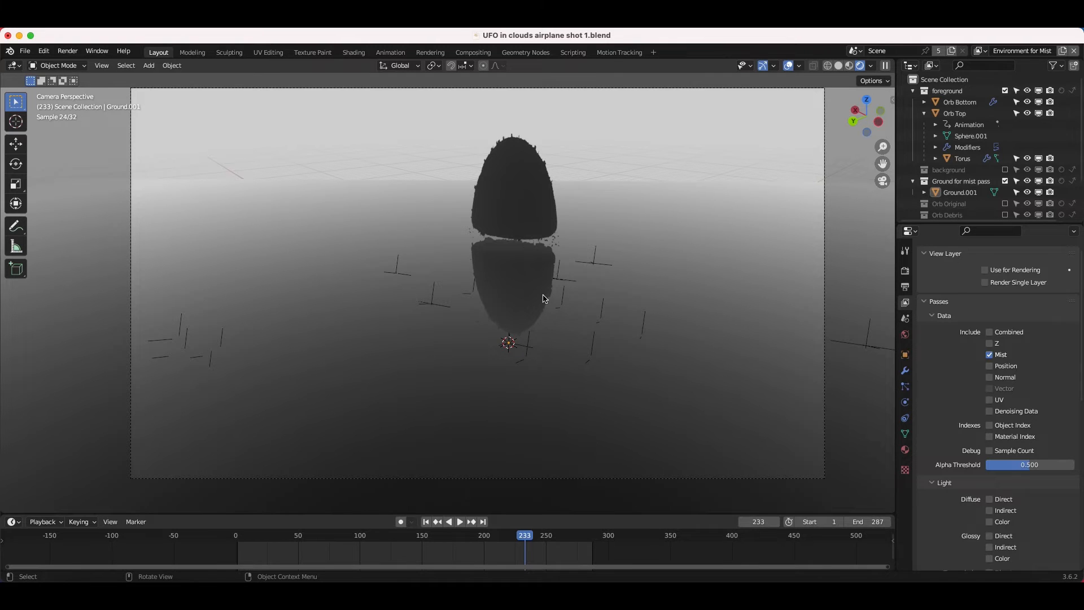
Step: Collapse the foreground collection and change the viewport from Rendered to Solid and on to Wireframe shading
{"action": "left_click", "coordinate": [912, 91]}
{"action": "left_click", "coordinate": [839, 65]}
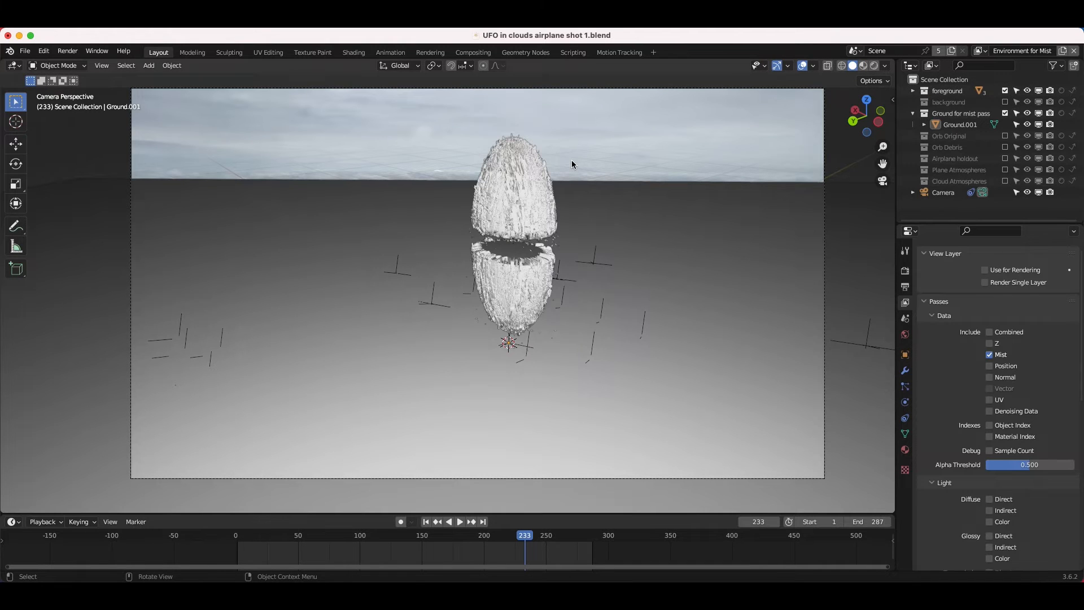
{"action": "key", "text": "z"}
{"action": "left_click", "coordinate": [429, 194]}
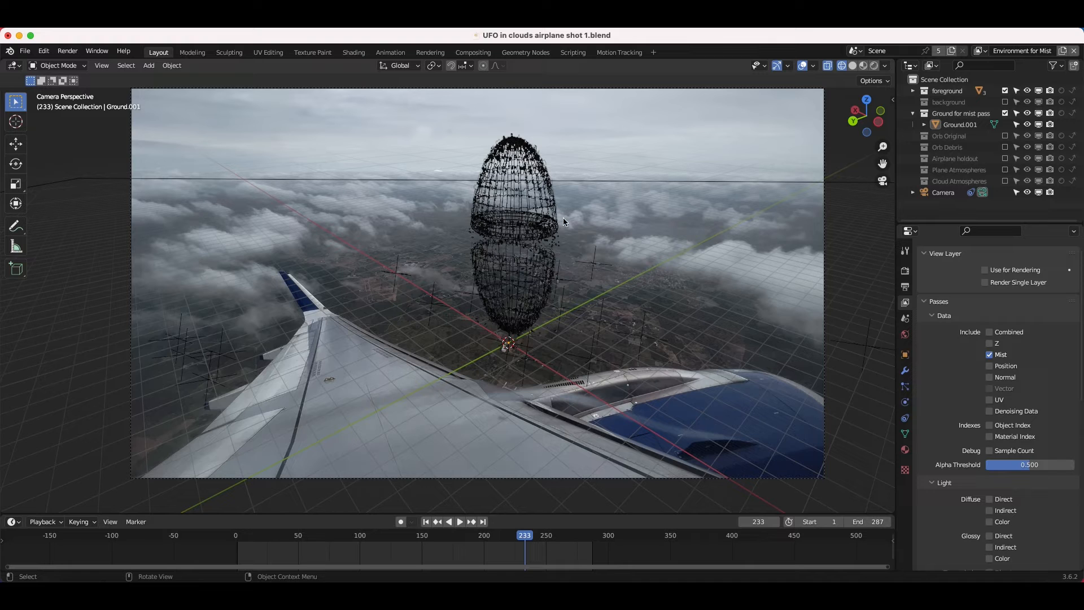
Step: Switch to the Cloud Atmospheres view layer, view the cloud planes around the orb from several sides and select one of them
{"action": "left_click", "coordinate": [980, 51]}
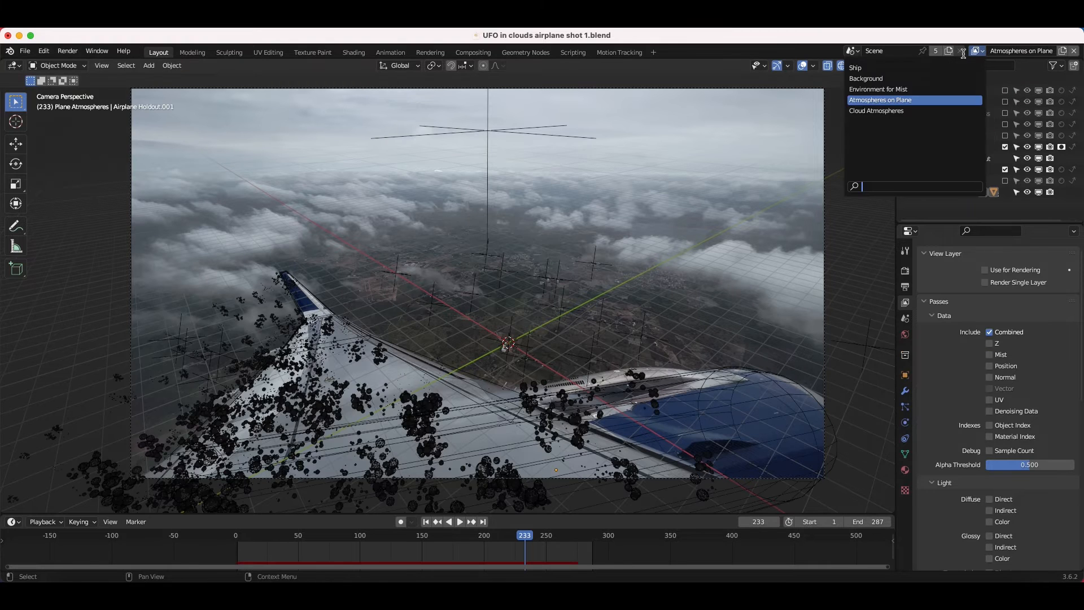
{"action": "left_click", "coordinate": [901, 114]}
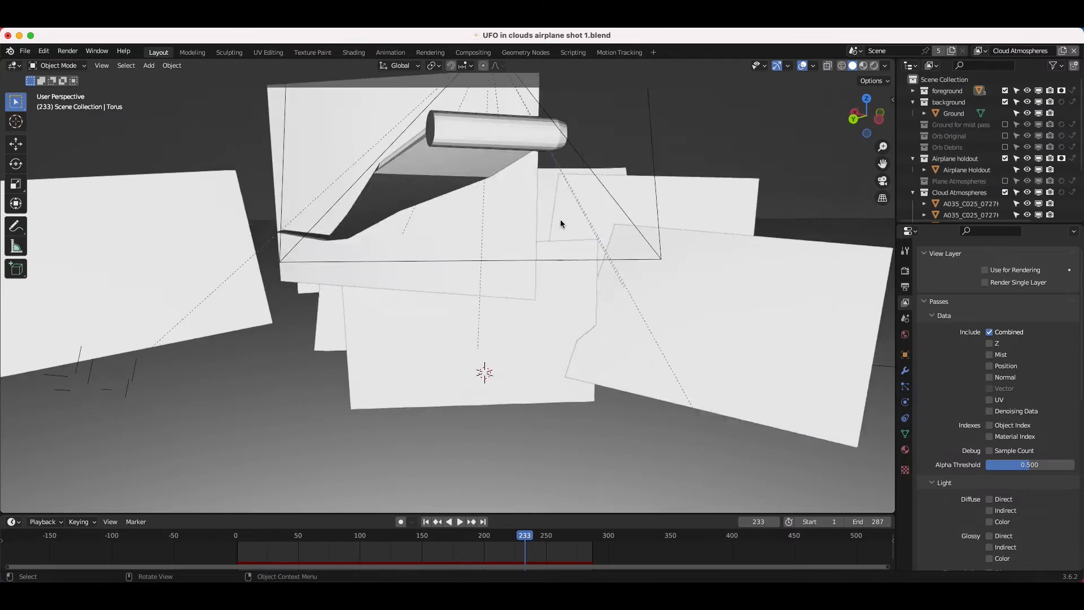
{"action": "scroll", "coordinate": [561, 219], "scroll_direction": "down", "scroll_amount": 5}
{"action": "scroll", "coordinate": [560, 219], "scroll_direction": "right", "scroll_amount": 5}
{"action": "scroll", "coordinate": [560, 218], "scroll_direction": "up", "scroll_amount": 5}
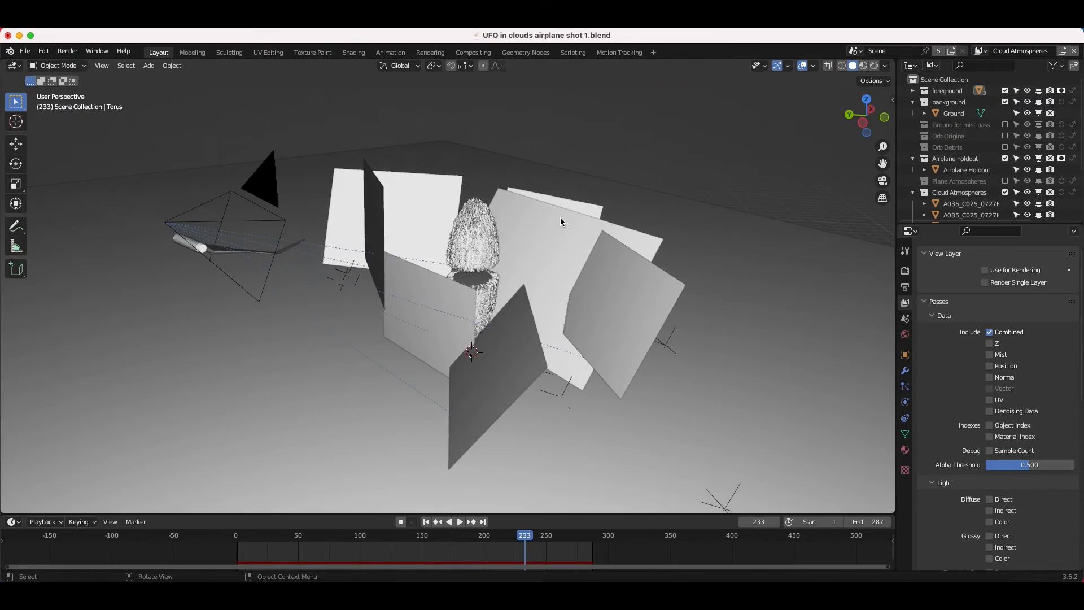
{"action": "scroll", "coordinate": [561, 218], "scroll_direction": "left", "scroll_amount": 10}
{"action": "scroll", "coordinate": [560, 219], "scroll_direction": "left", "scroll_amount": 10}
{"action": "left_click", "coordinate": [524, 227]}
{"action": "scroll", "coordinate": [524, 226], "scroll_direction": "right", "scroll_amount": 10}
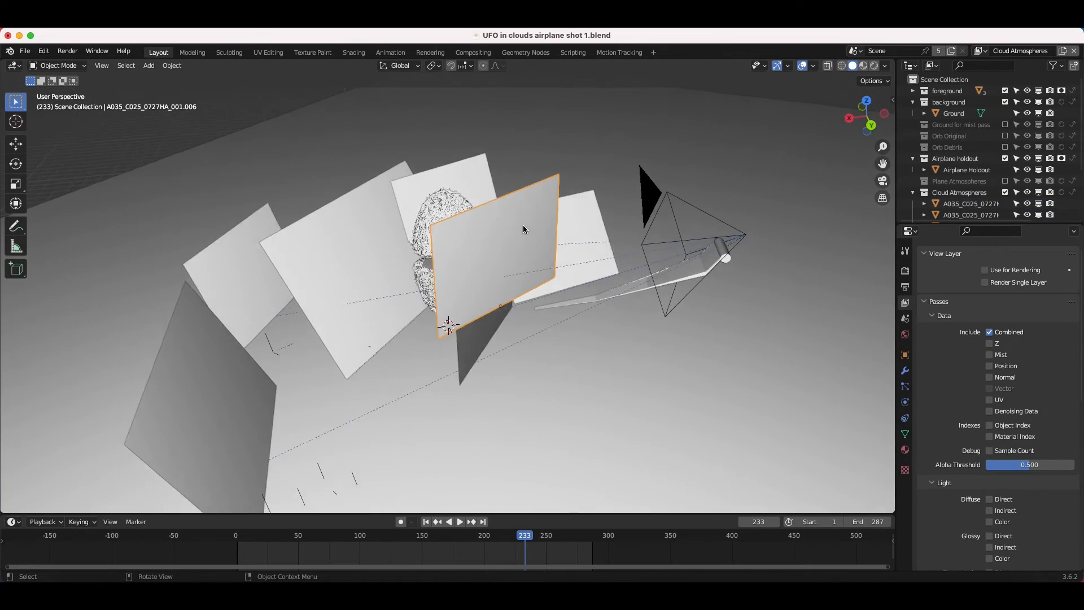
{"action": "scroll", "coordinate": [385, 280], "scroll_direction": "left", "scroll_amount": 10}
{"action": "scroll", "coordinate": [385, 280], "scroll_direction": "left", "scroll_amount": 2}
Step: Show the Atmospheric add-on's settings and browse the cloud previews of its Lingering Fog folder
{"action": "left_click", "coordinate": [893, 100]}
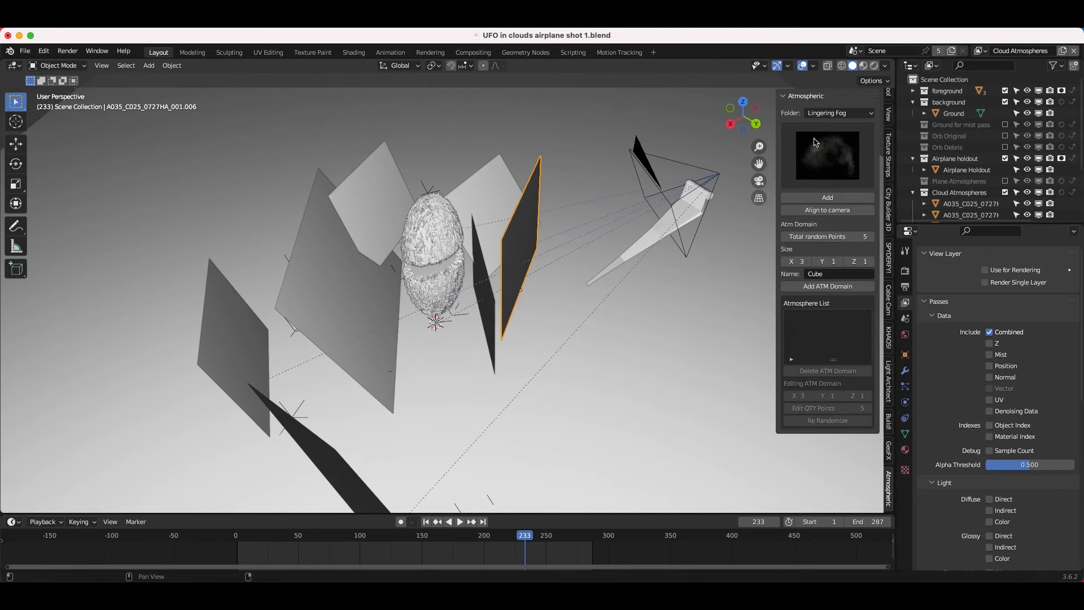
{"action": "left_click_drag", "start_coordinate": [775, 103], "coordinate": [769, 102]}
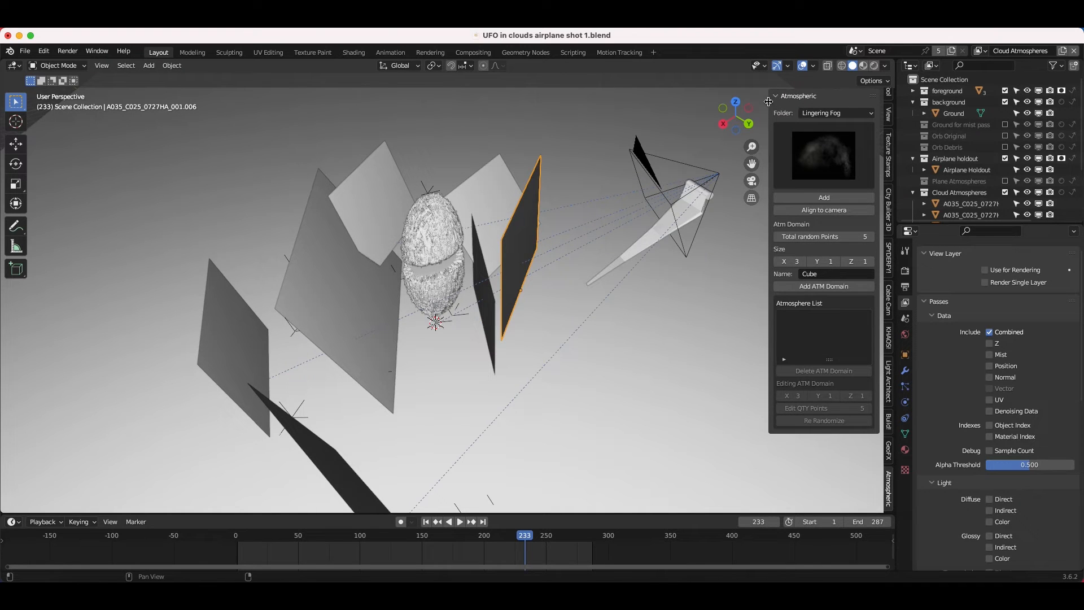
{"action": "left_click", "coordinate": [835, 154]}
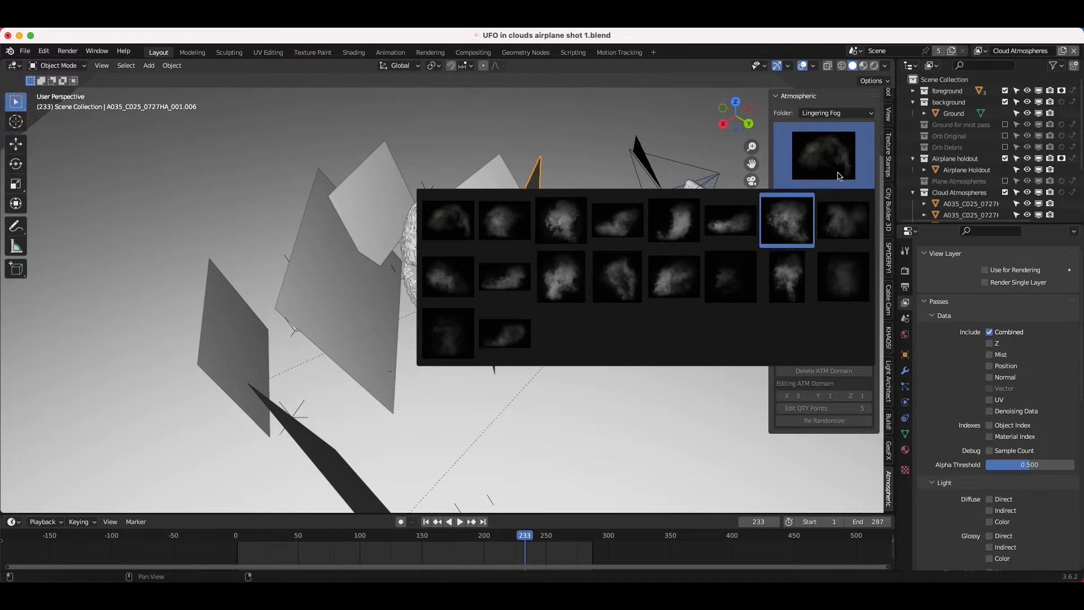
{"action": "left_click", "coordinate": [788, 221]}
Step: Browse the Upward Steam Loops and Heavy Steam Plumes previews and set the Atmospheric folder back to Lingering Fog
{"action": "left_click", "coordinate": [827, 113]}
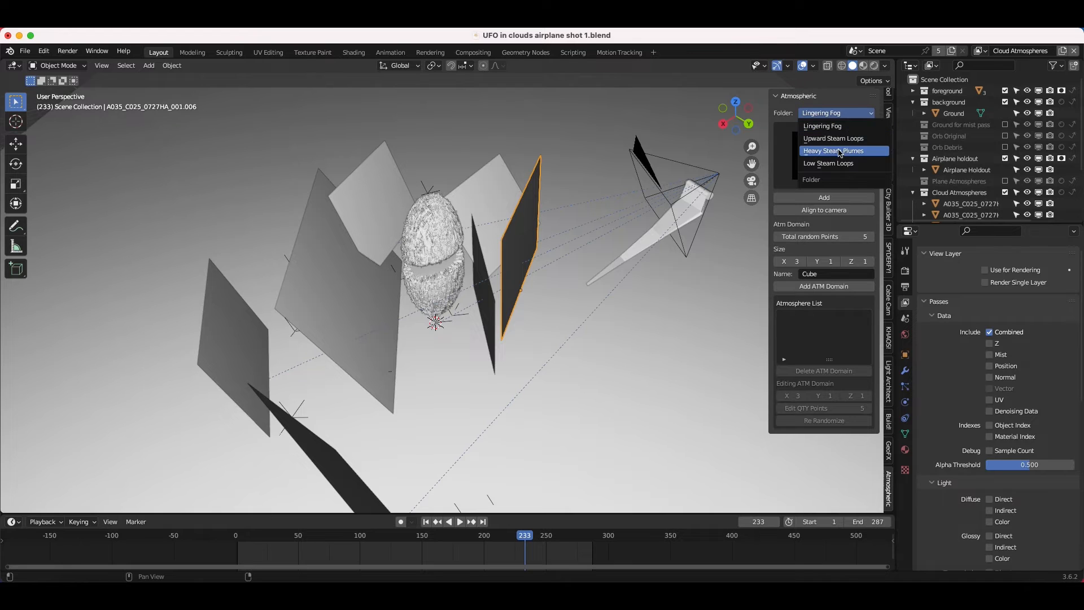
{"action": "left_click", "coordinate": [837, 141]}
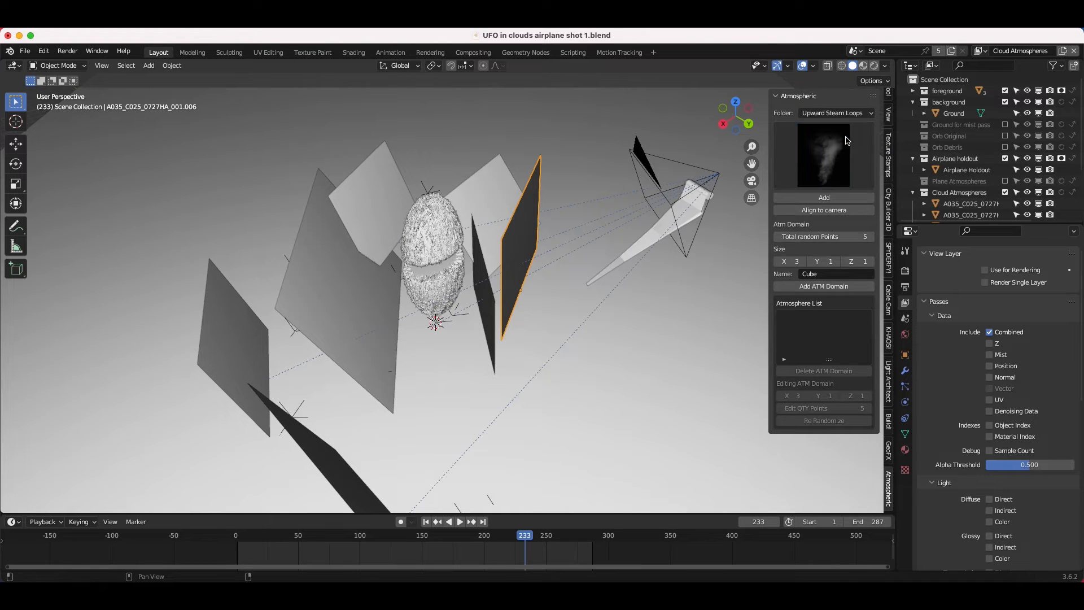
{"action": "left_click", "coordinate": [824, 161]}
{"action": "left_click", "coordinate": [836, 113]}
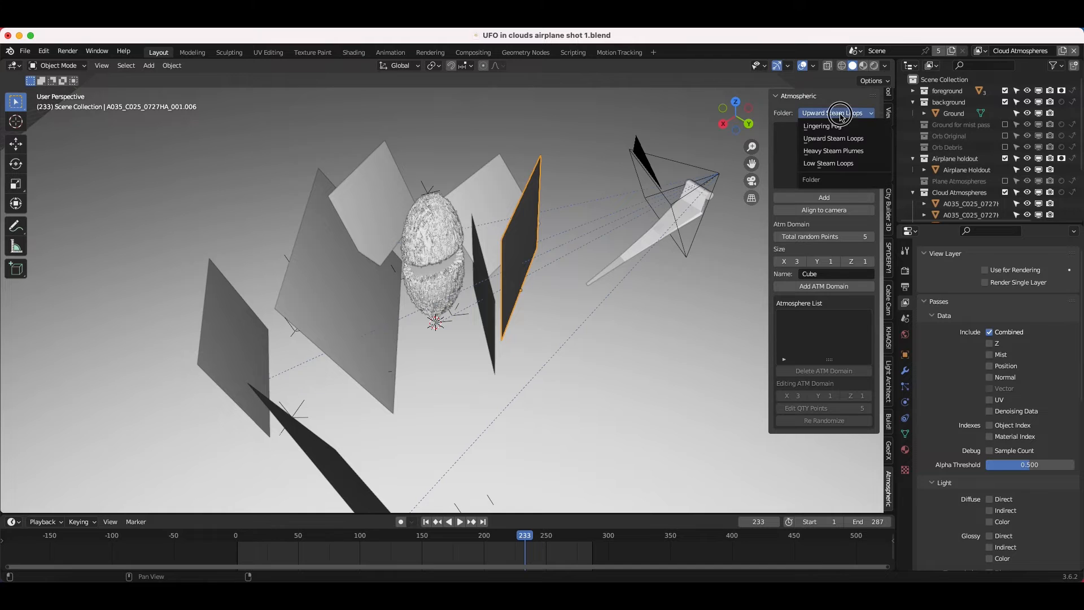
{"action": "left_click", "coordinate": [837, 138]}
{"action": "left_click", "coordinate": [824, 158]}
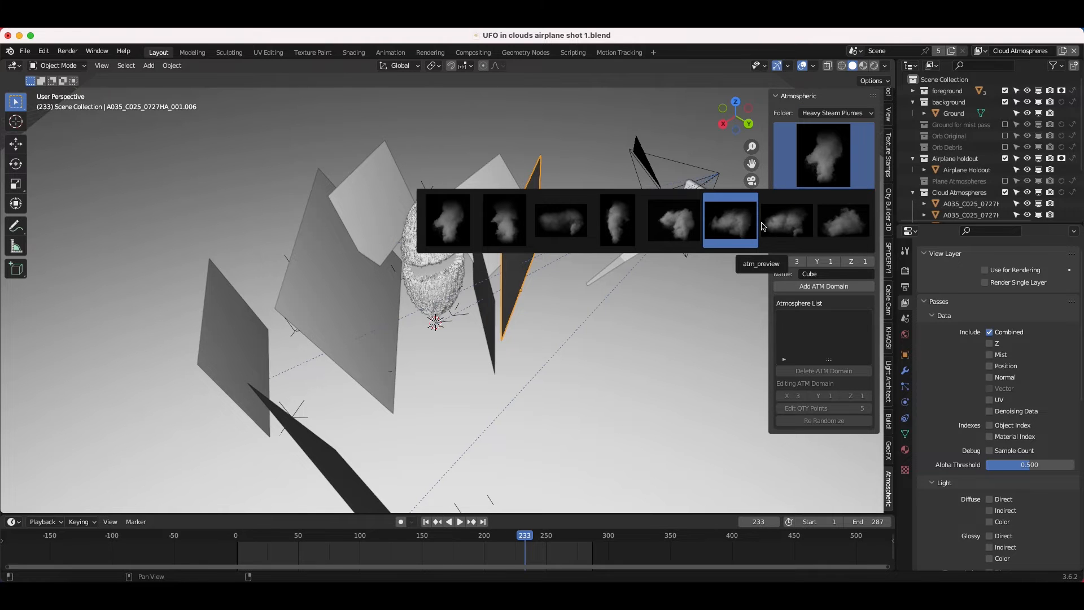
{"action": "left_click", "coordinate": [832, 115]}
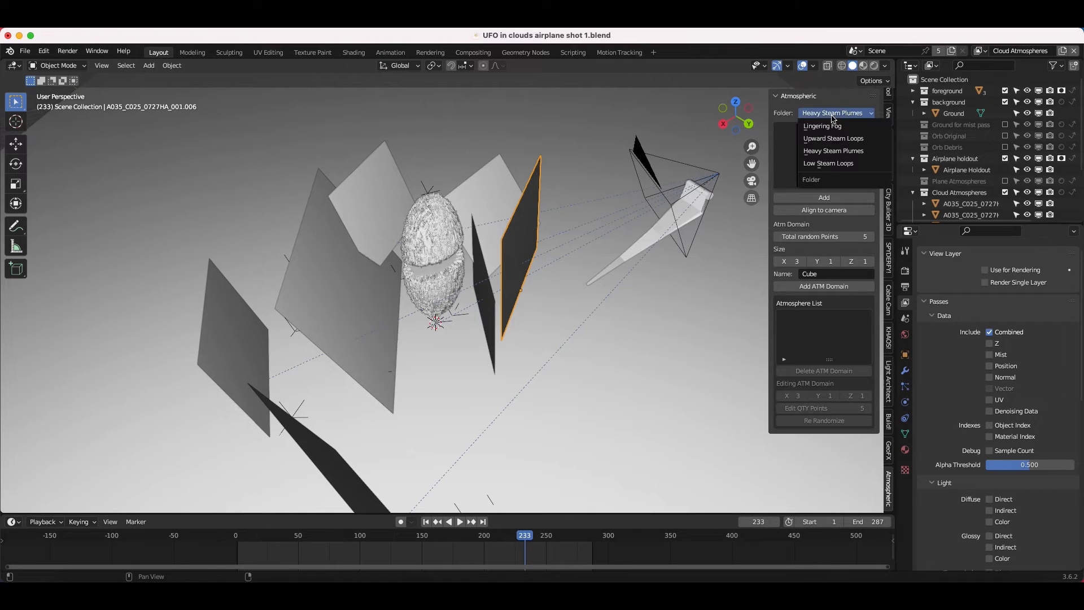
{"action": "left_click", "coordinate": [844, 114]}
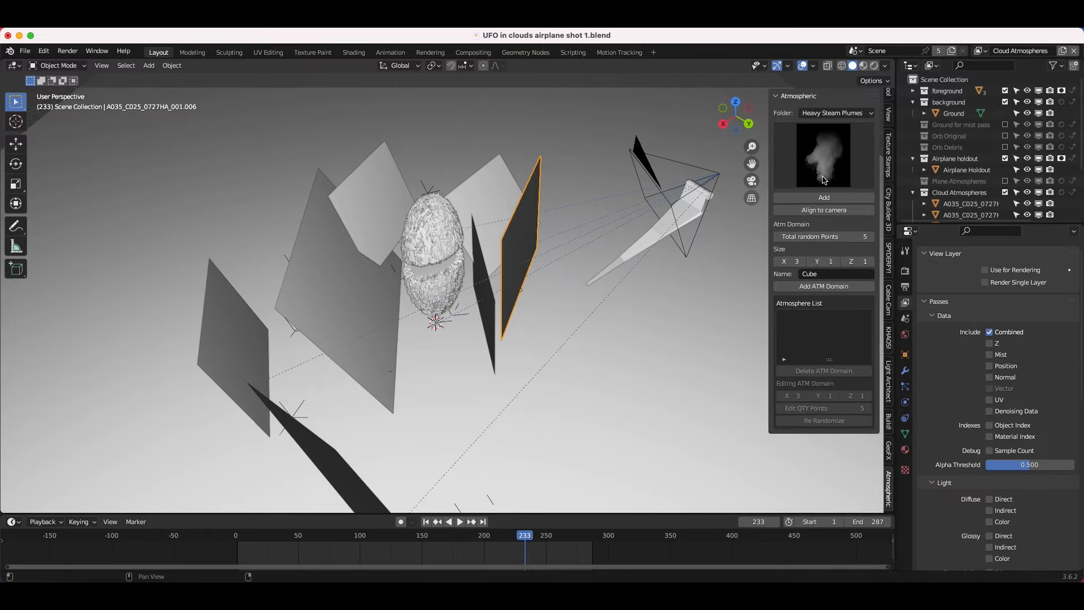
{"action": "left_click", "coordinate": [830, 113]}
{"action": "left_click", "coordinate": [820, 128]}
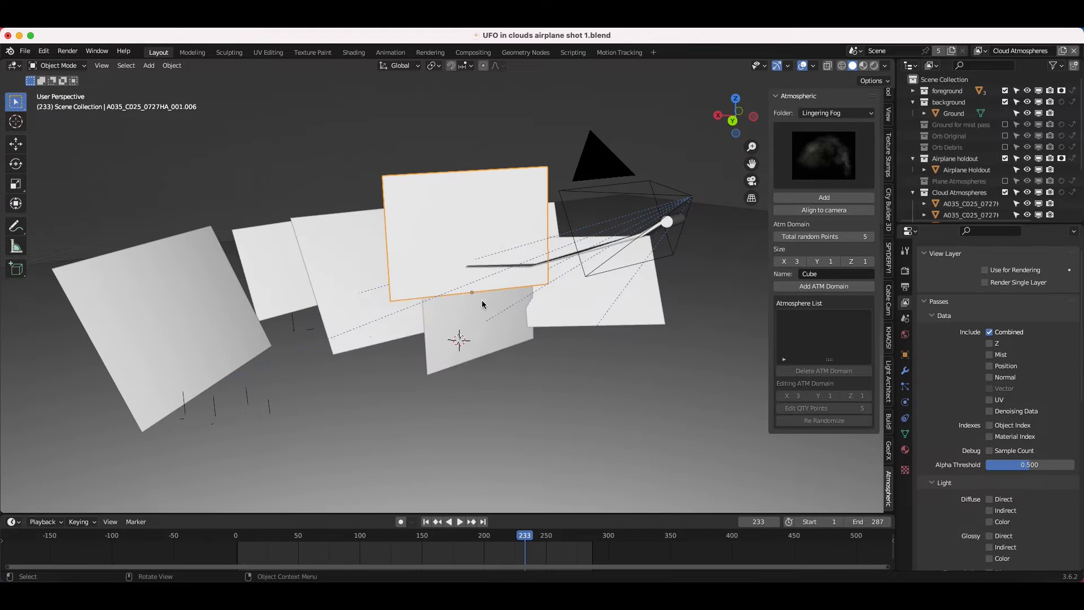
Step: Preview the cloud planes in Rendered shading, up close and through the camera
{"action": "key", "text": "z"}
{"action": "left_click", "coordinate": [489, 239]}
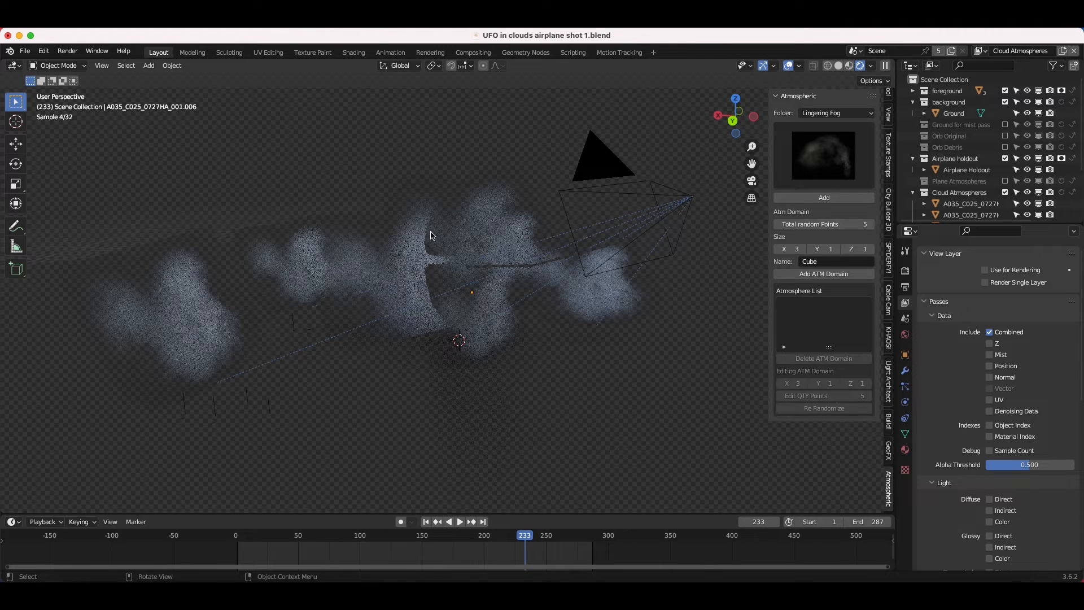
{"action": "middle_click_drag", "start_coordinate": [490, 283], "coordinate": [460, 254]}
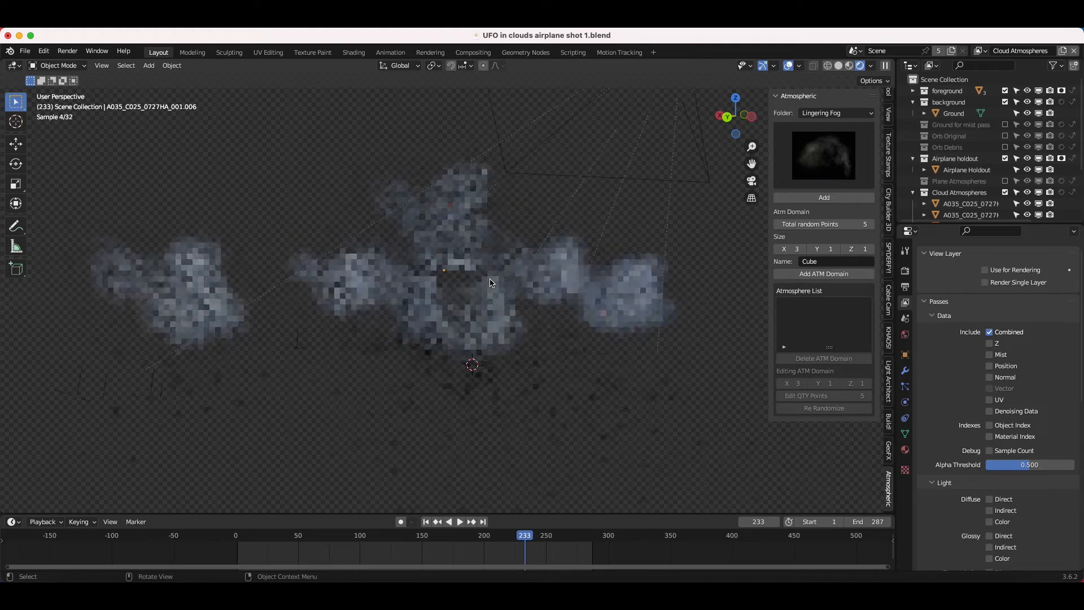
{"action": "scroll", "coordinate": [444, 184], "scroll_direction": "up", "scroll_amount": 3}
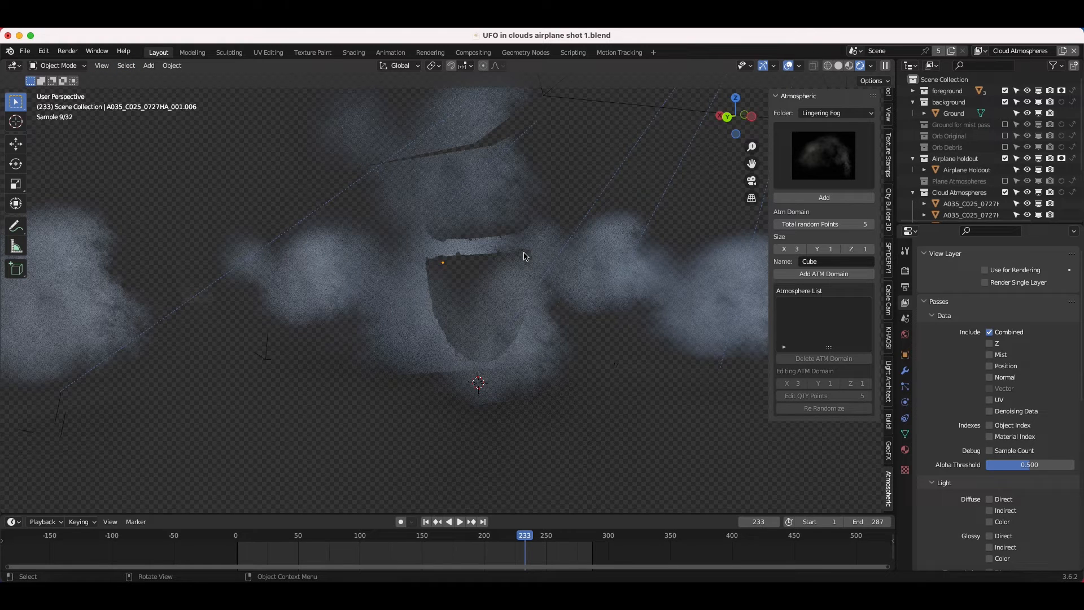
{"action": "left_click", "coordinate": [101, 66]}
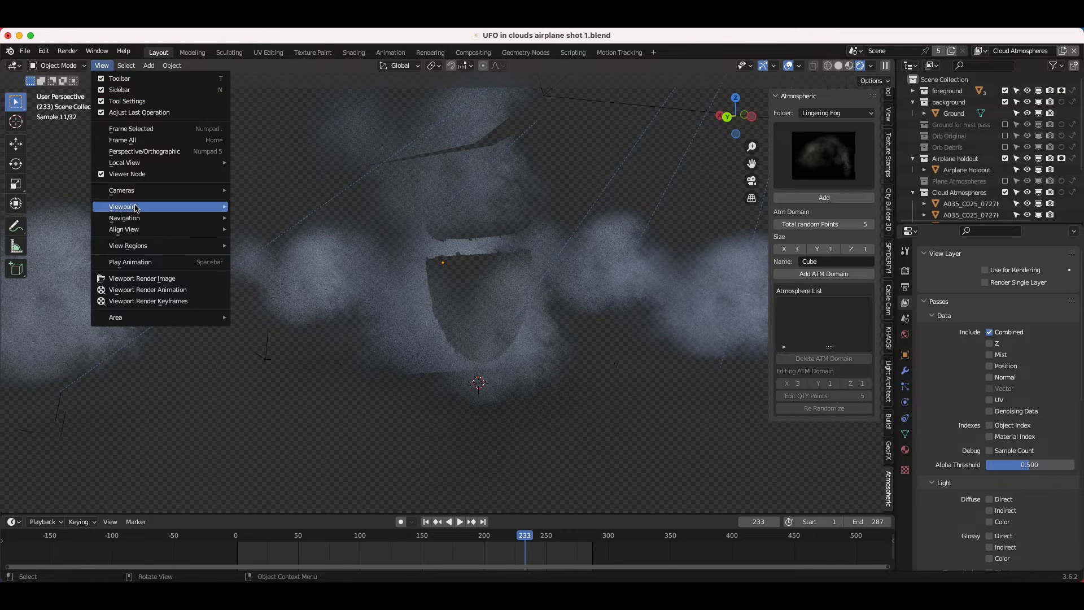
{"action": "mouse_move", "coordinate": [136, 207]}
{"action": "left_click", "coordinate": [295, 210]}
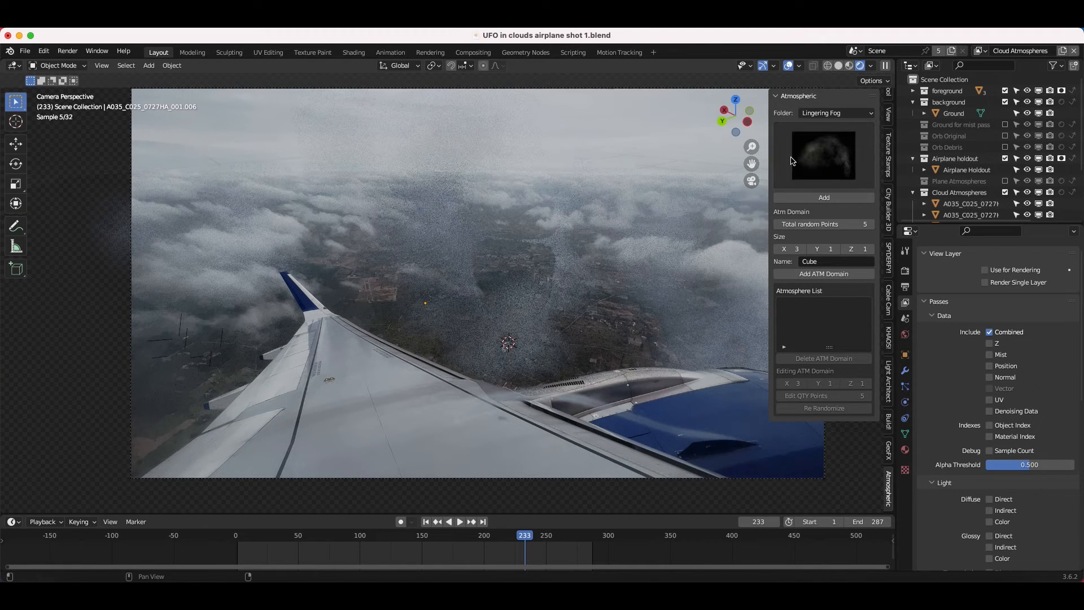
Step: Collapse the background collection, hide the sidebar and select all the cloud planes in the Cloud Atmospheres collection
{"action": "left_click", "coordinate": [913, 102]}
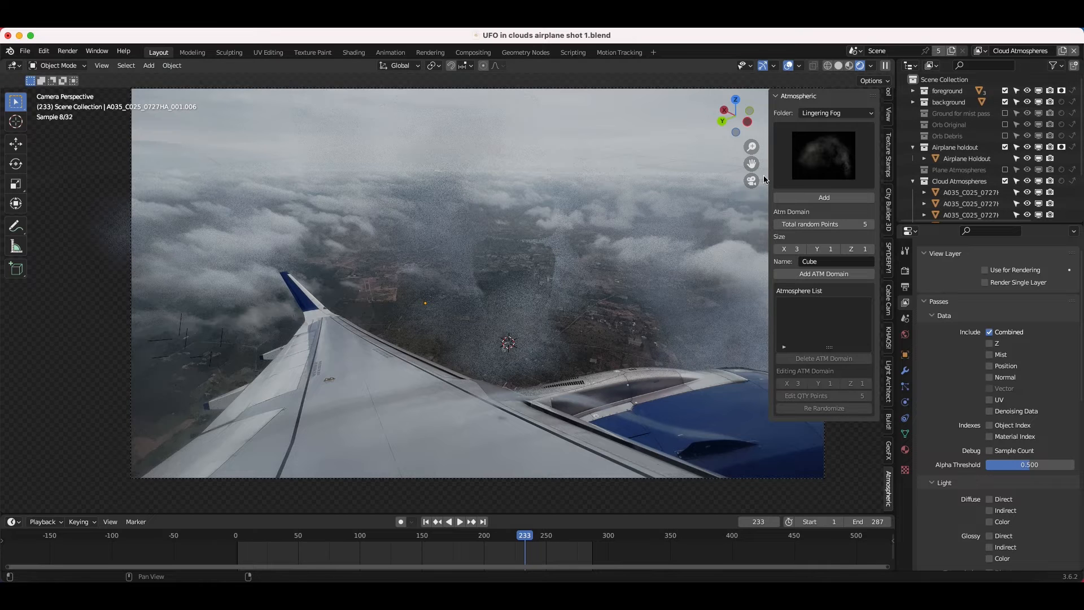
{"action": "key", "text": "n"}
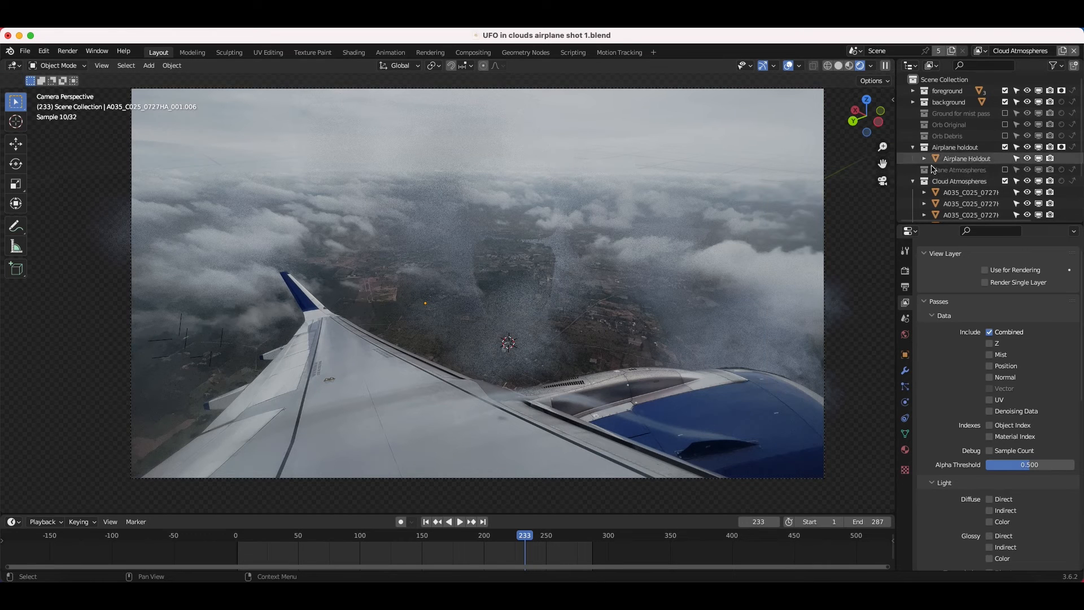
{"action": "scroll", "coordinate": [933, 168], "scroll_direction": "down", "scroll_amount": 3}
{"action": "left_click", "coordinate": [966, 132]}
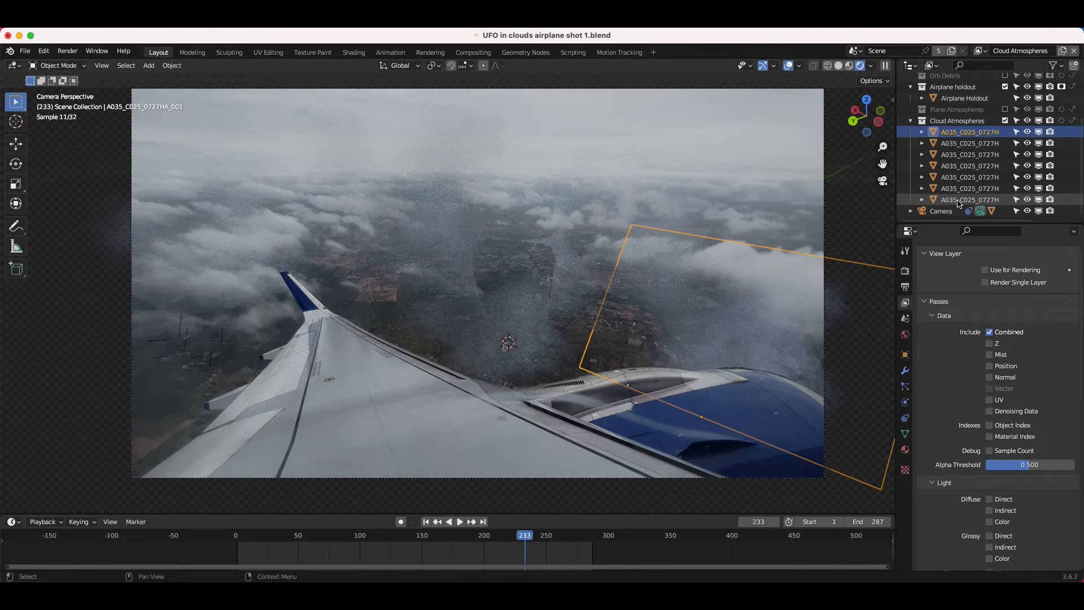
{"action": "left_click", "coordinate": [959, 201], "text": "shift"}
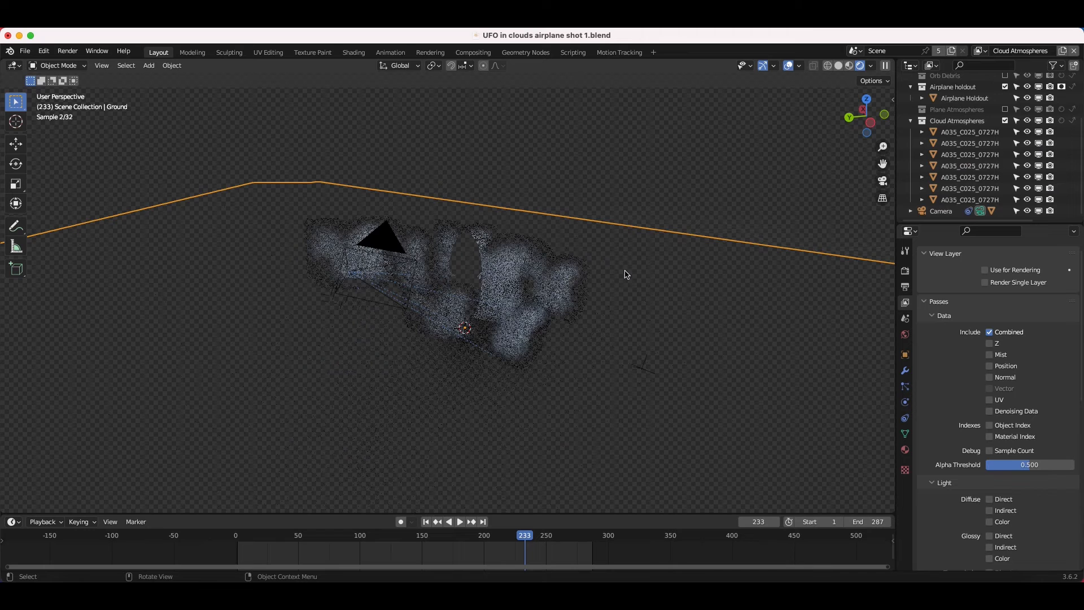
Step: Examine the rendered cloud planes' arrangement around the orb from several angles and return the viewport to Solid shading
{"action": "scroll", "coordinate": [626, 275], "scroll_direction": "right", "scroll_amount": 5}
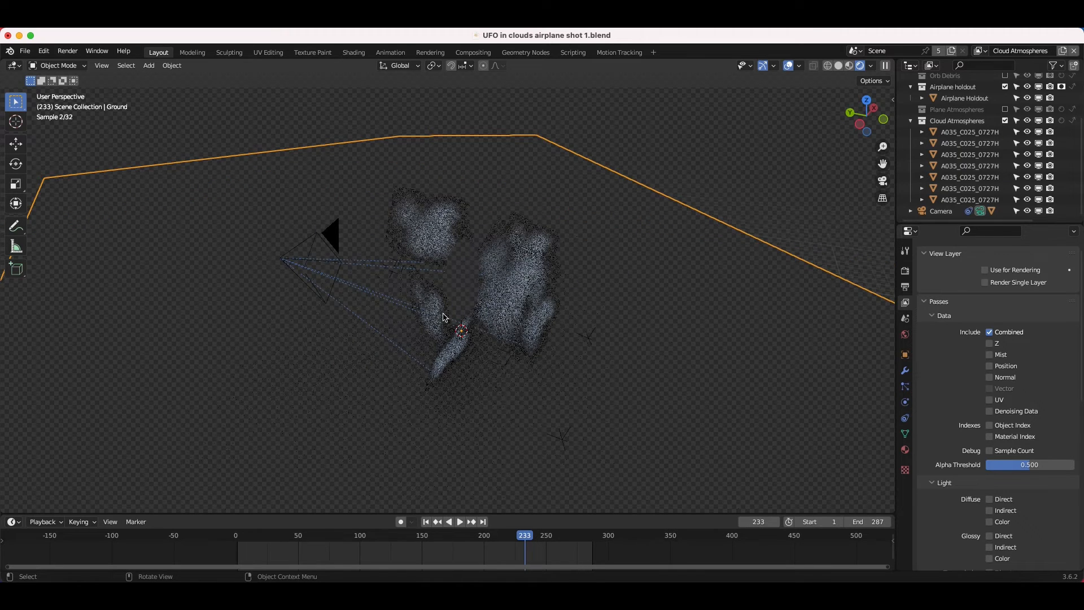
{"action": "scroll", "coordinate": [445, 317], "scroll_direction": "right", "scroll_amount": 5}
{"action": "scroll", "coordinate": [445, 317], "scroll_direction": "up", "scroll_amount": 5}
{"action": "scroll", "coordinate": [445, 316], "scroll_direction": "down", "scroll_amount": 5}
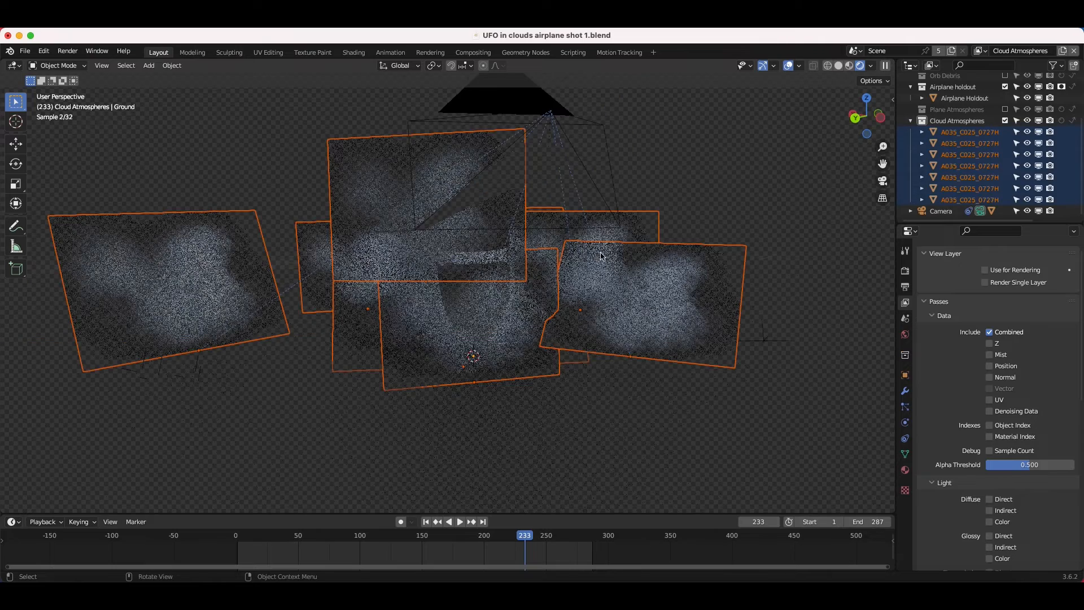
{"action": "scroll", "coordinate": [570, 271], "scroll_direction": "down", "scroll_amount": 5}
{"action": "scroll", "coordinate": [569, 271], "scroll_direction": "up", "scroll_amount": 4}
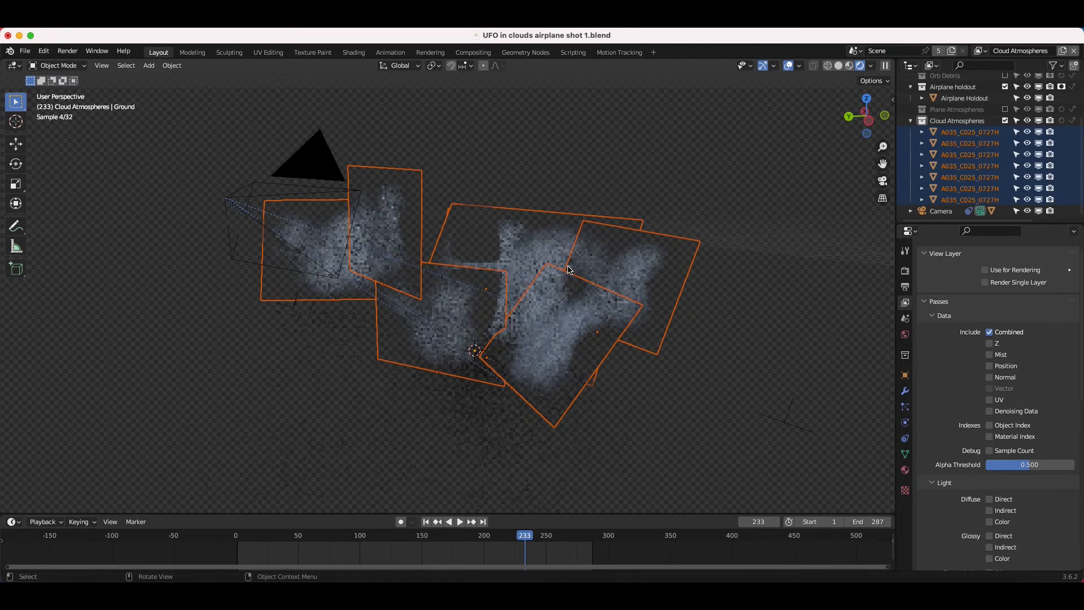
{"action": "scroll", "coordinate": [569, 271], "scroll_direction": "left", "scroll_amount": 10}
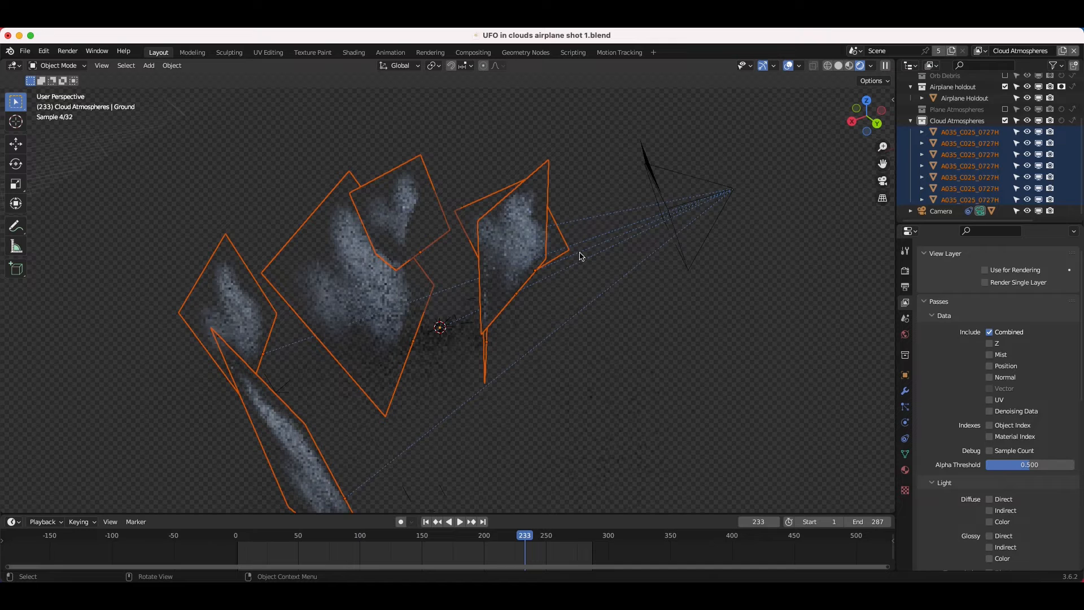
{"action": "key", "text": "z"}
{"action": "left_click", "coordinate": [500, 255]}
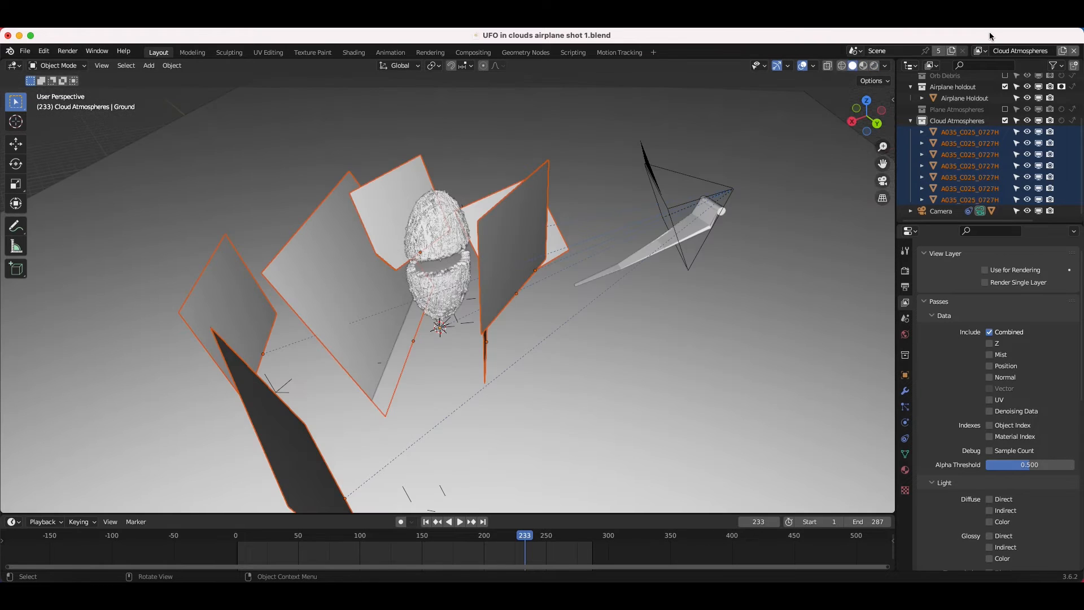
Step: Switch to the Atmospheres on Plane view layer and view the airplane holdout and the particles around its wing through the camera
{"action": "left_click", "coordinate": [979, 51]}
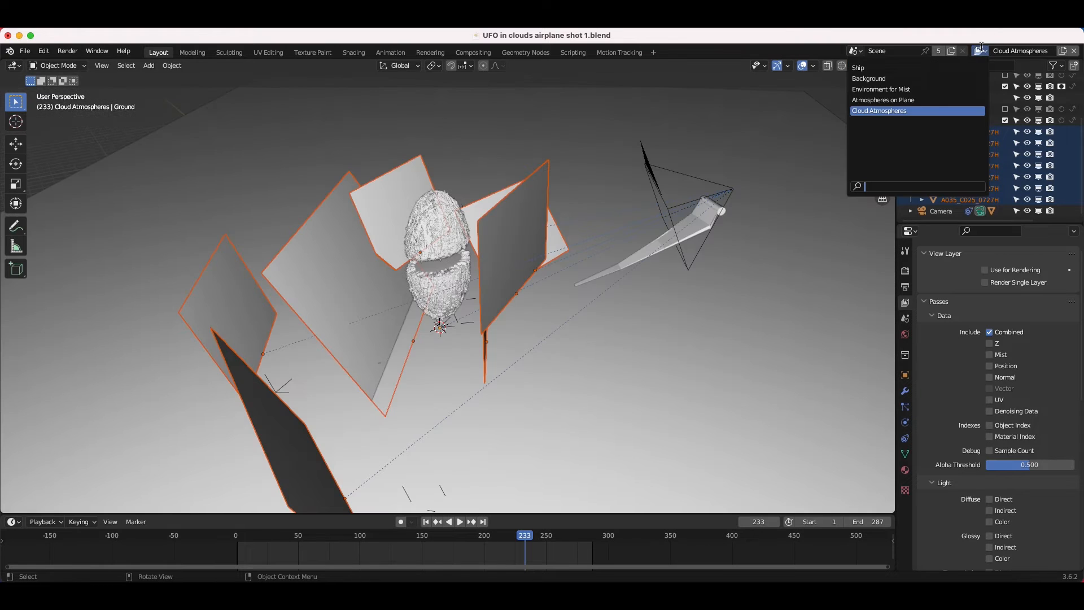
{"action": "left_click", "coordinate": [903, 100]}
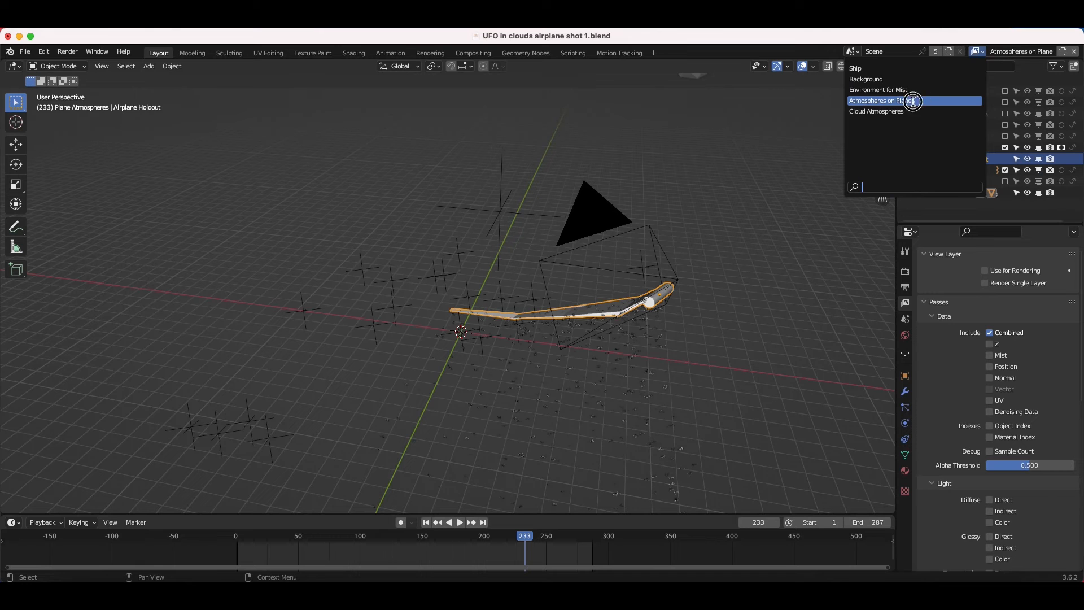
{"action": "left_click", "coordinate": [102, 66]}
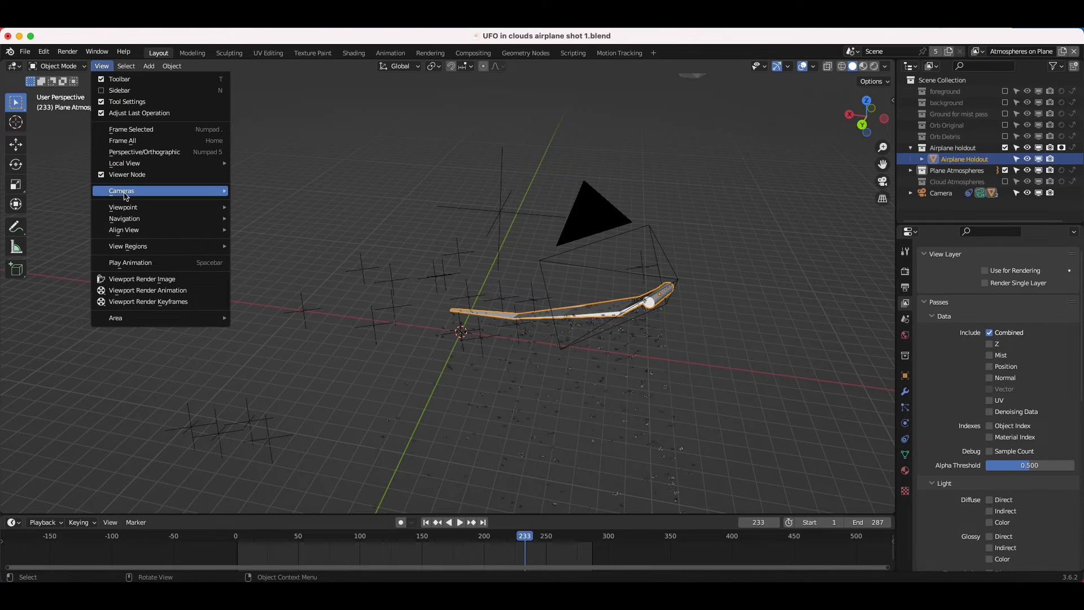
{"action": "mouse_move", "coordinate": [126, 195]}
{"action": "left_click", "coordinate": [265, 203]}
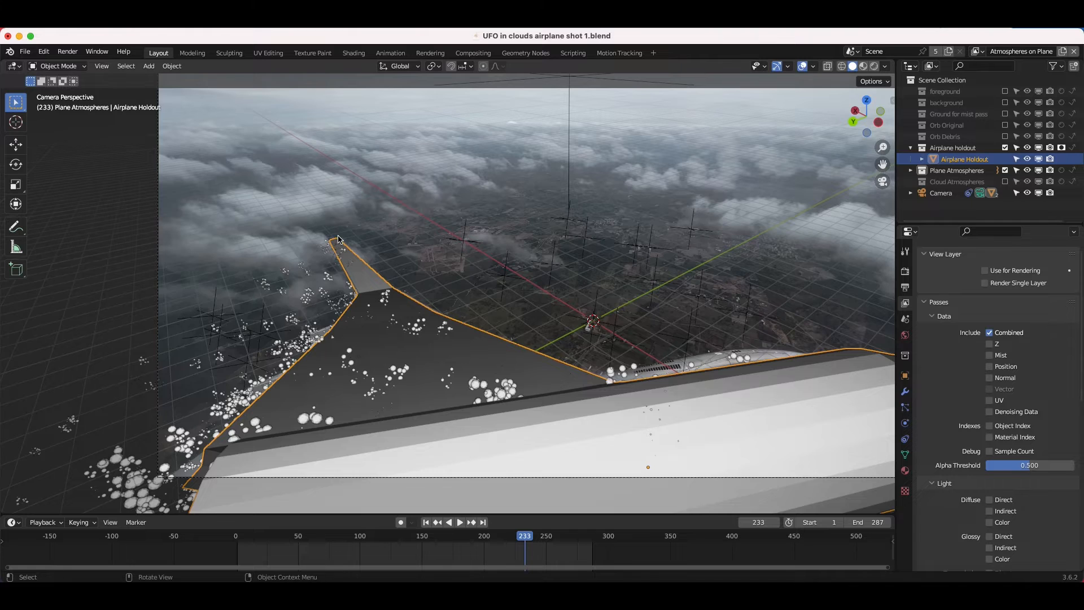
{"action": "scroll", "coordinate": [338, 239], "scroll_direction": "down", "scroll_amount": 4}
{"action": "scroll", "coordinate": [337, 239], "scroll_direction": "down", "scroll_amount": 2, "text": "shift"}
{"action": "scroll", "coordinate": [338, 240], "scroll_direction": "up", "scroll_amount": 3}
{"action": "scroll", "coordinate": [338, 240], "scroll_direction": "up", "scroll_amount": 1, "text": "shift"}
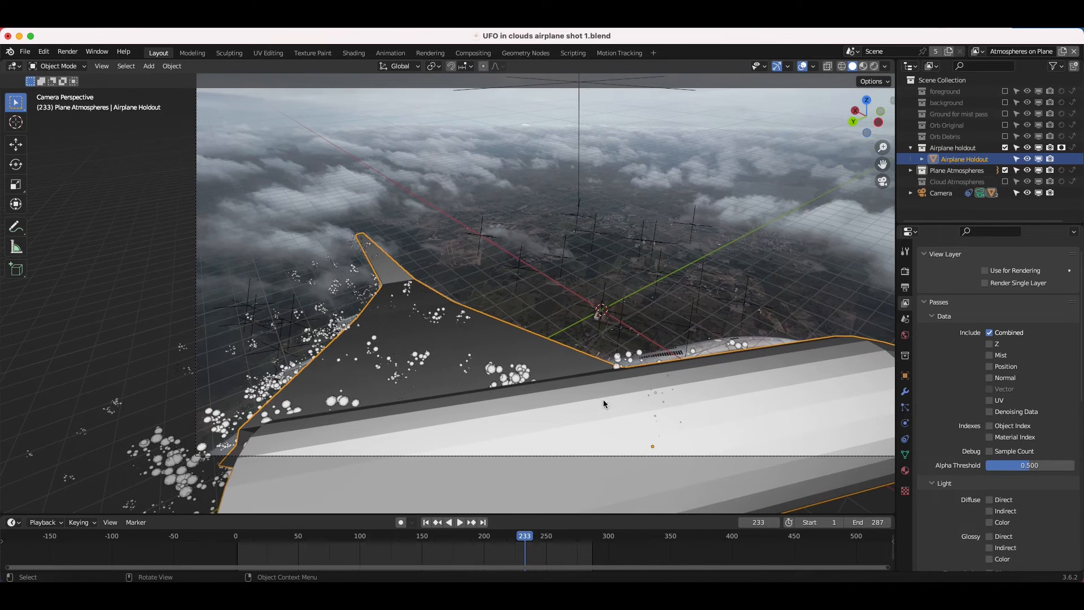
Step: Compare the airplane holdout with the footage in Wireframe shading, and return the viewport to Solid shading
{"action": "key", "text": "z"}
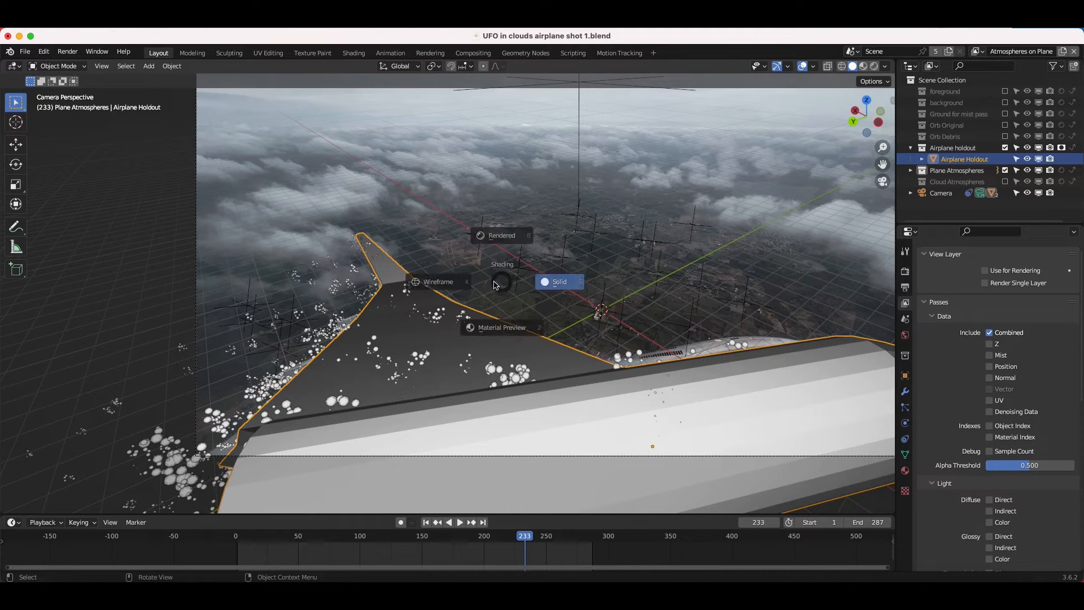
{"action": "left_click", "coordinate": [414, 286]}
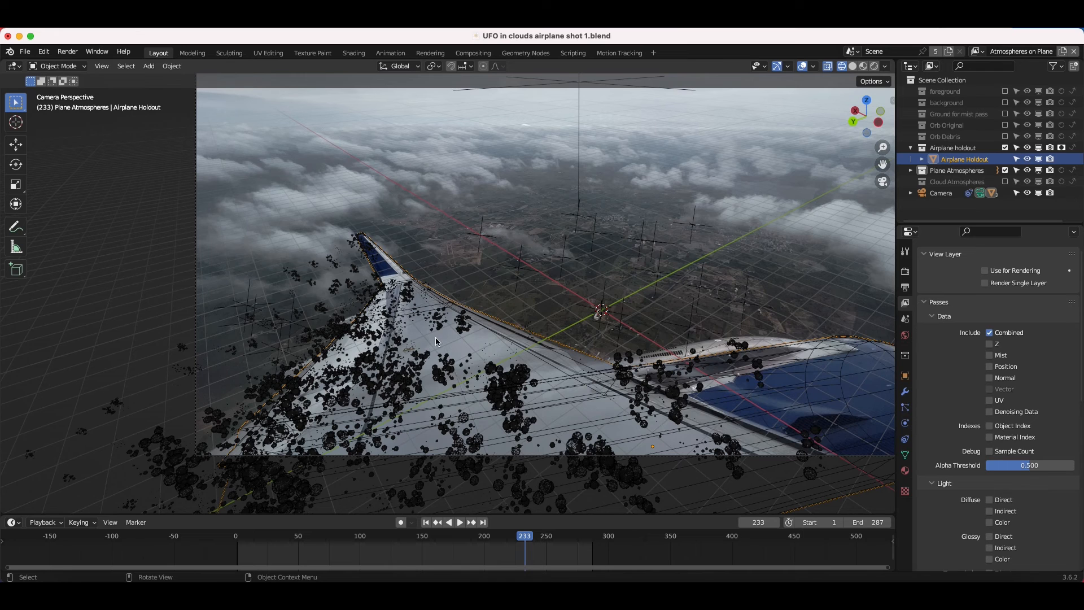
{"action": "key", "text": "shift+z"}
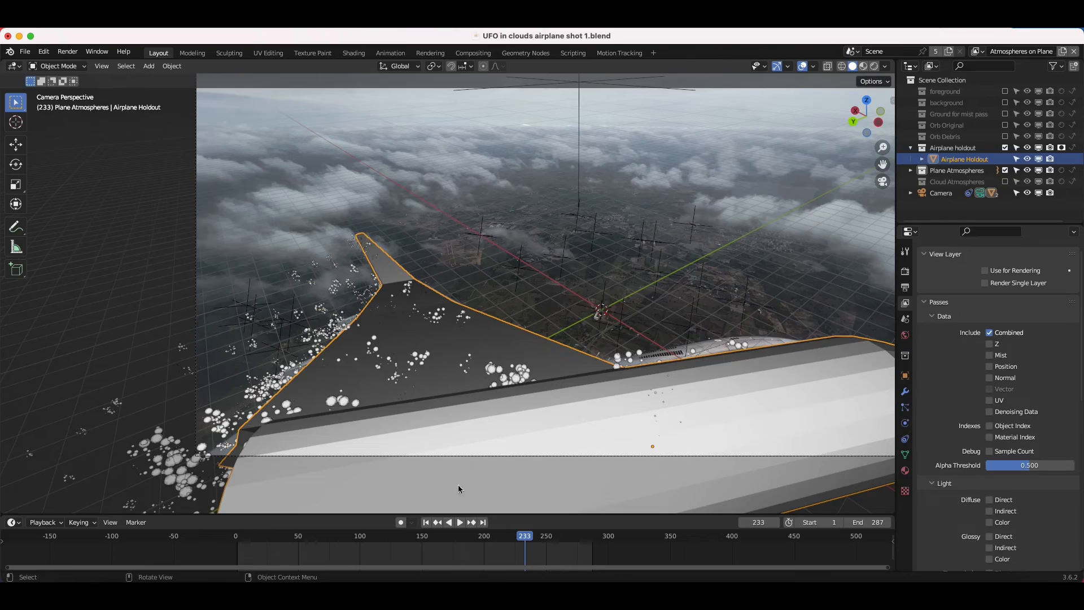
Step: Examine the airplane holdout and its surrounding particles from outside the camera, and select the duplicate plane that emits the particles
{"action": "scroll", "coordinate": [528, 413], "scroll_direction": "left", "scroll_amount": 5}
{"action": "scroll", "coordinate": [528, 413], "scroll_direction": "right", "scroll_amount": 10, "text": "shift"}
{"action": "scroll", "coordinate": [528, 413], "scroll_direction": "left", "scroll_amount": 10, "text": "shift"}
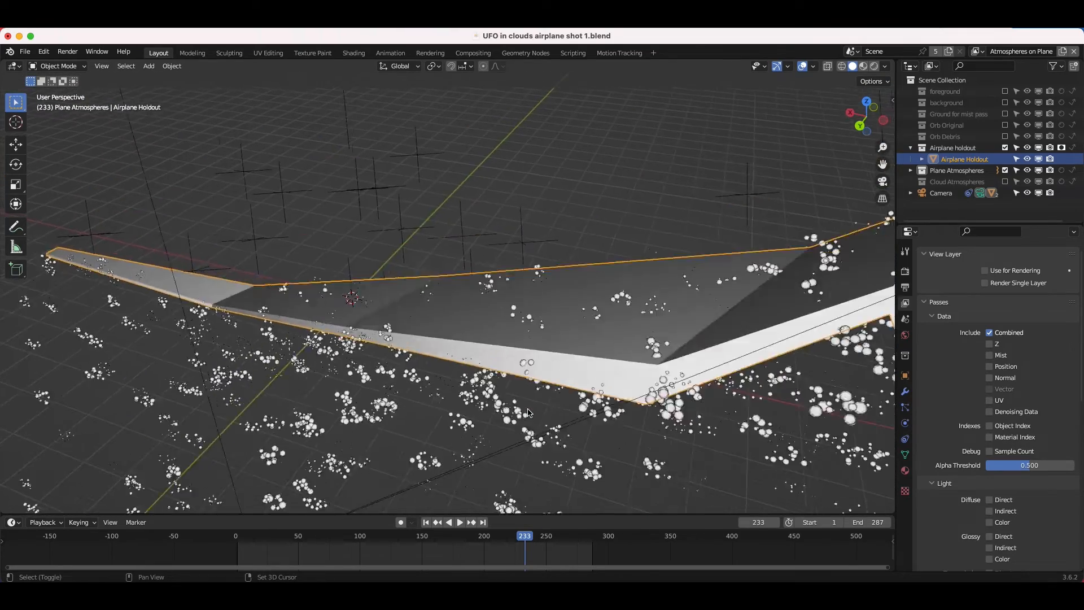
{"action": "scroll", "coordinate": [528, 413], "scroll_direction": "right", "scroll_amount": 10, "text": "shift"}
{"action": "scroll", "coordinate": [645, 352], "scroll_direction": "down", "scroll_amount": 5}
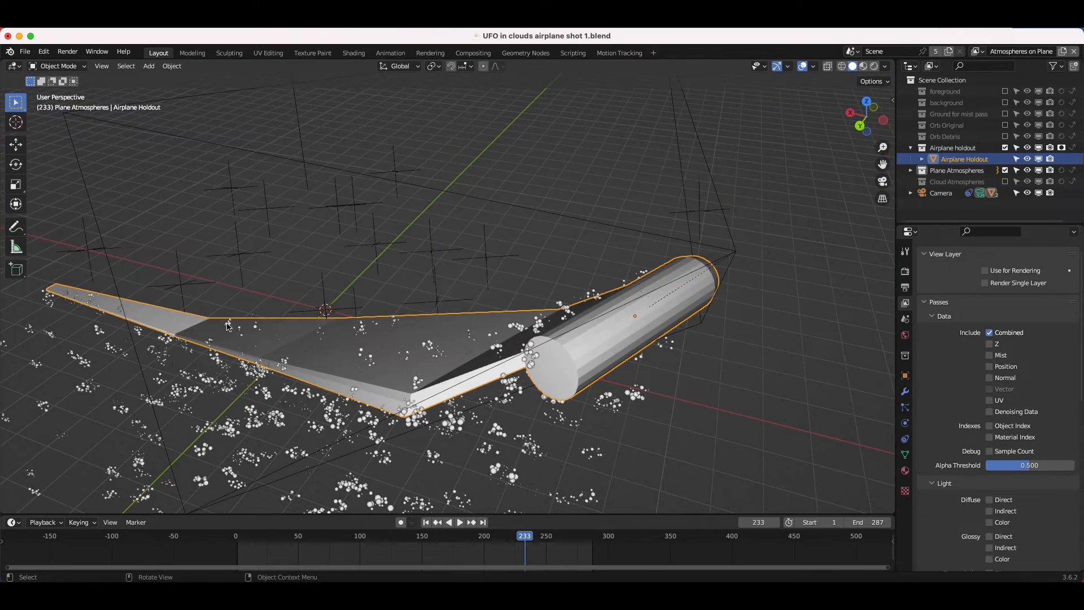
{"action": "scroll", "coordinate": [227, 324], "scroll_direction": "left", "scroll_amount": 8, "text": "shift"}
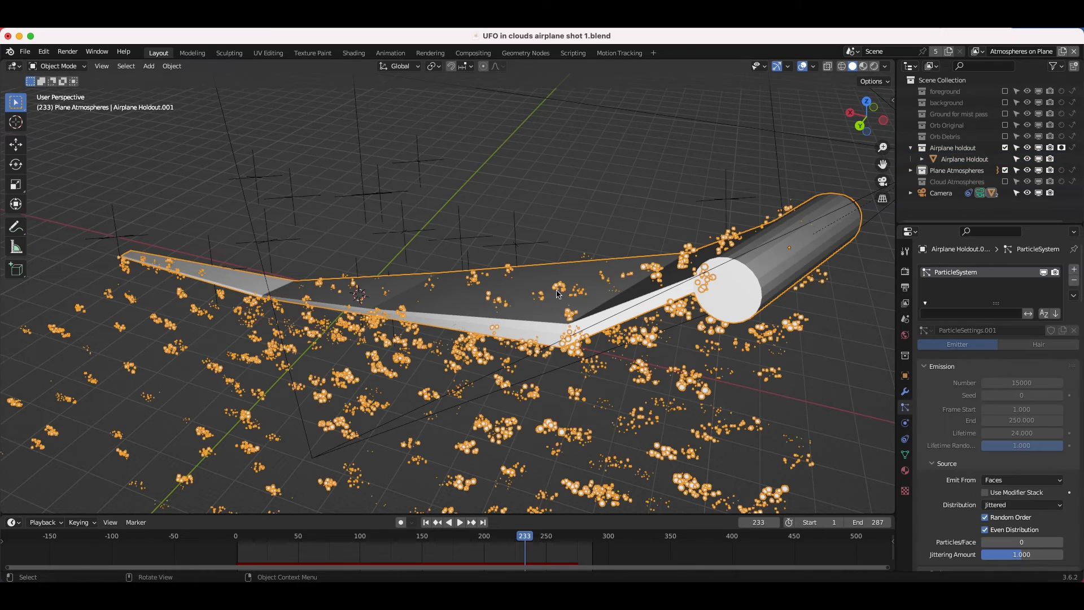
Step: Play the particle simulation from the first frame and watch it trail off the wing from a distance
{"action": "scroll", "coordinate": [556, 294], "scroll_direction": "right", "scroll_amount": 10}
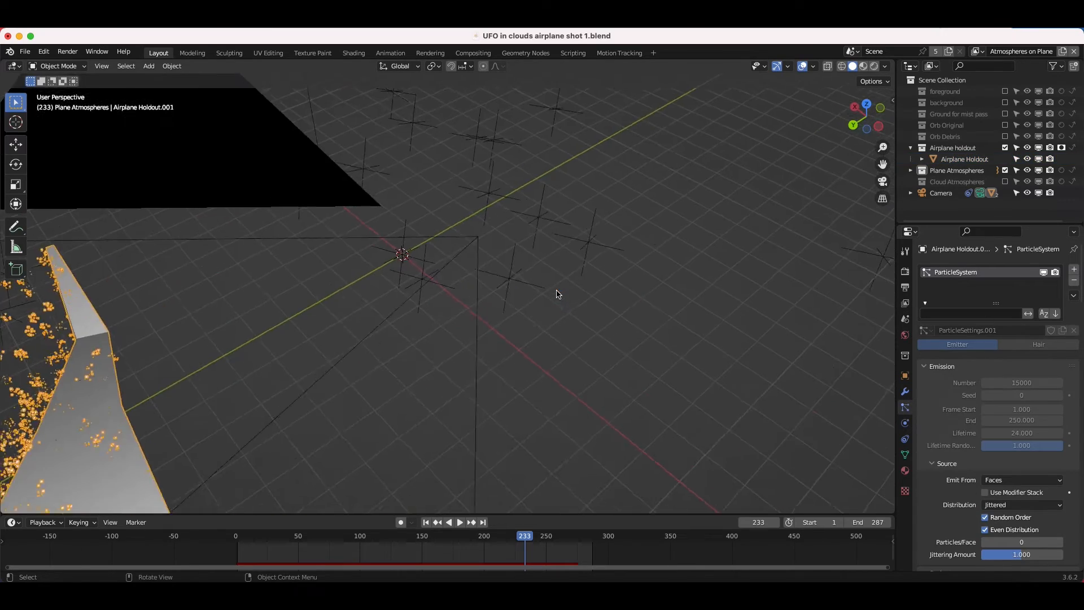
{"action": "scroll", "coordinate": [557, 294], "scroll_direction": "down", "scroll_amount": 5}
{"action": "key", "text": "space"}
{"action": "left_click", "coordinate": [426, 523]}
{"action": "scroll", "coordinate": [469, 386], "scroll_direction": "left", "scroll_amount": 5, "text": "shift"}
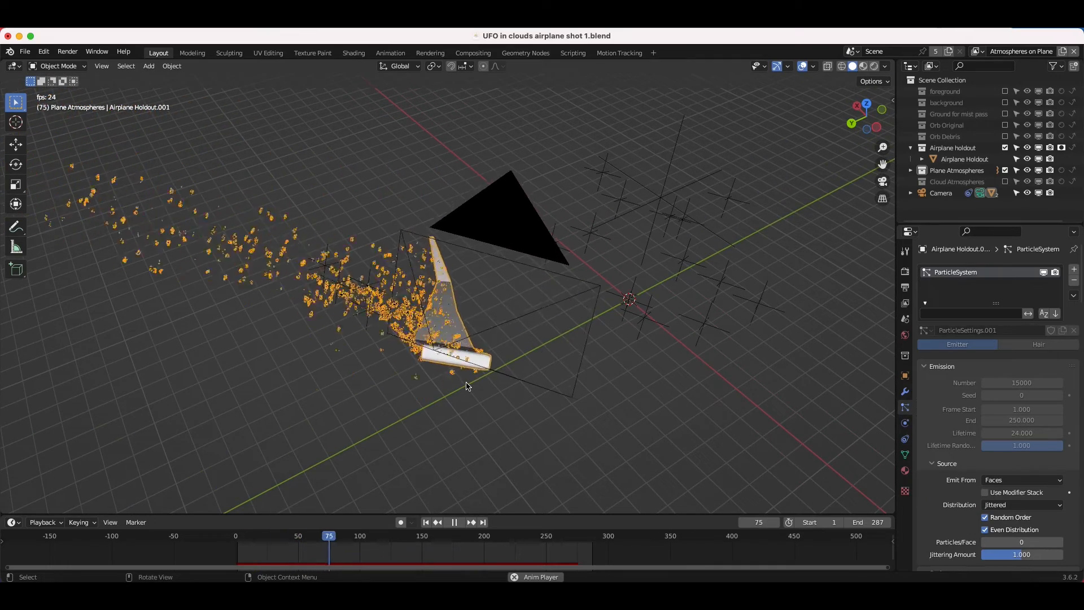
Step: Return to the camera view, pause playback and examine the particle system's Render settings and instance object
{"action": "key", "text": "KP_0"}
{"action": "key", "text": "space"}
{"action": "scroll", "coordinate": [988, 480], "scroll_direction": "down", "scroll_amount": 15}
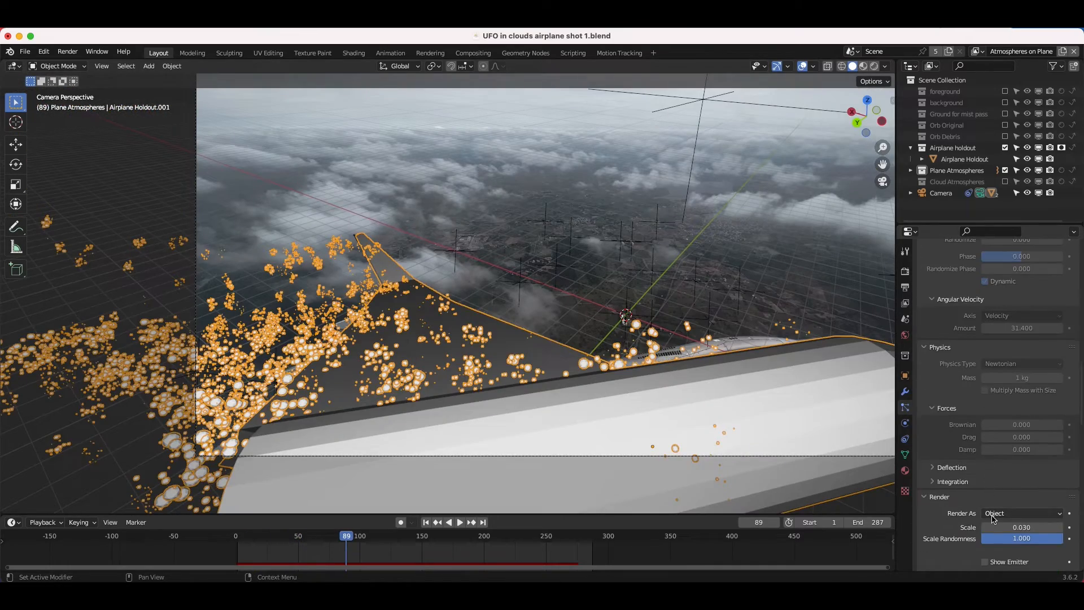
{"action": "scroll", "coordinate": [994, 518], "scroll_direction": "down", "scroll_amount": 5}
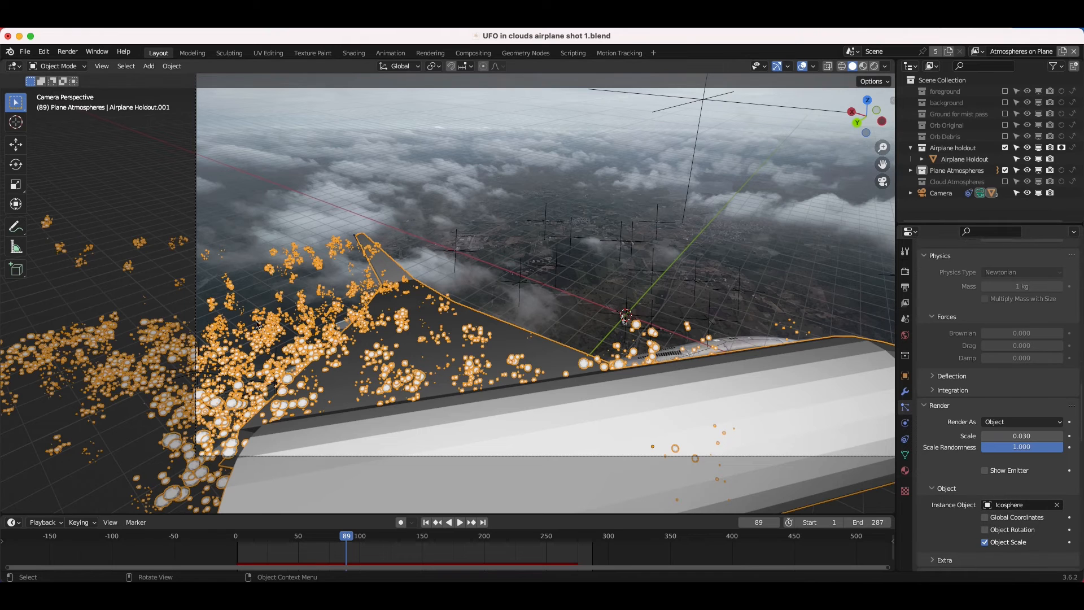
Step: Play and pause the particle animation through the camera to review the particles streaming over the wing
{"action": "key", "text": "z"}
{"action": "left_click", "coordinate": [474, 220]}
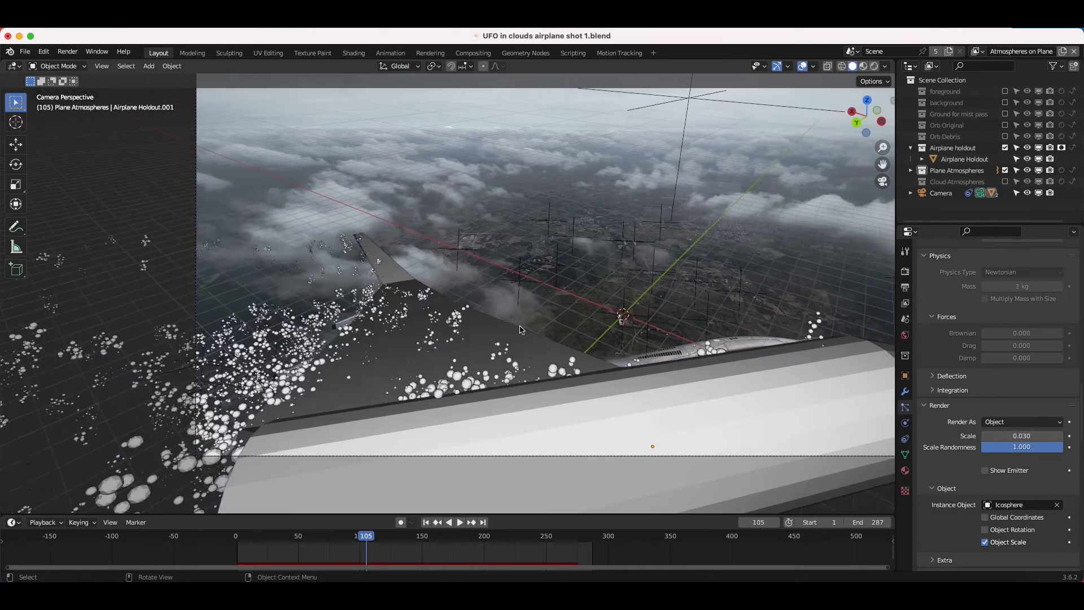
{"action": "key", "text": "space"}
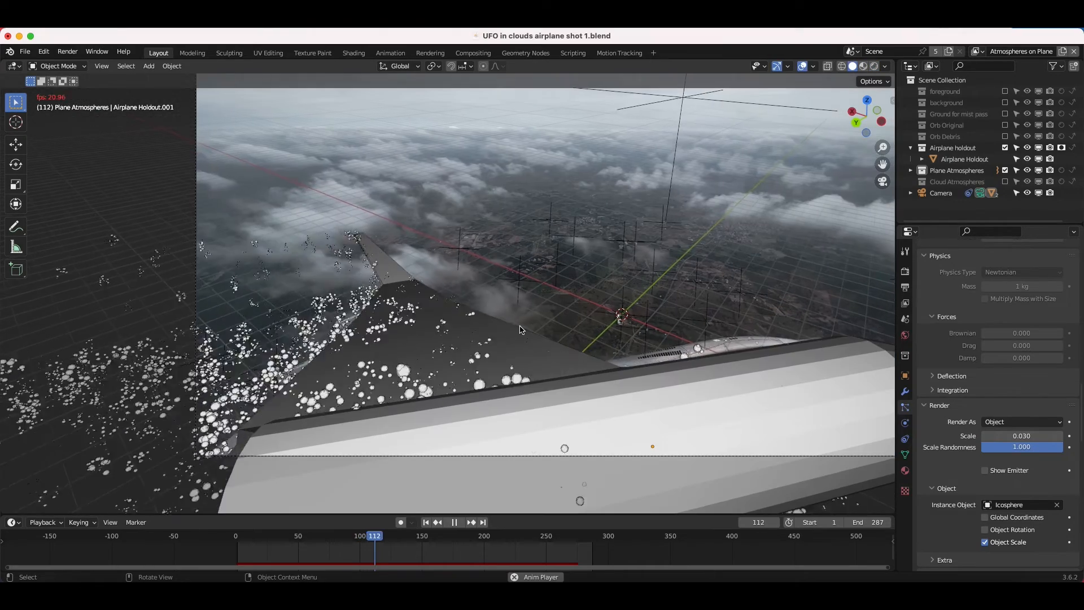
{"action": "key", "text": "space"}
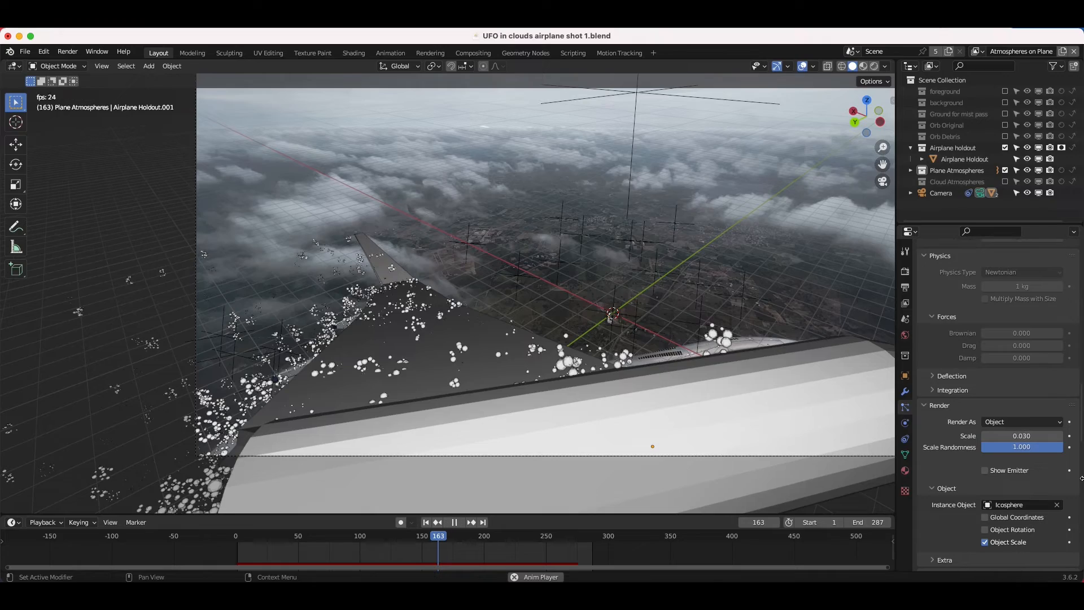
{"action": "key", "text": "space"}
{"action": "key", "text": "shift+Left"}
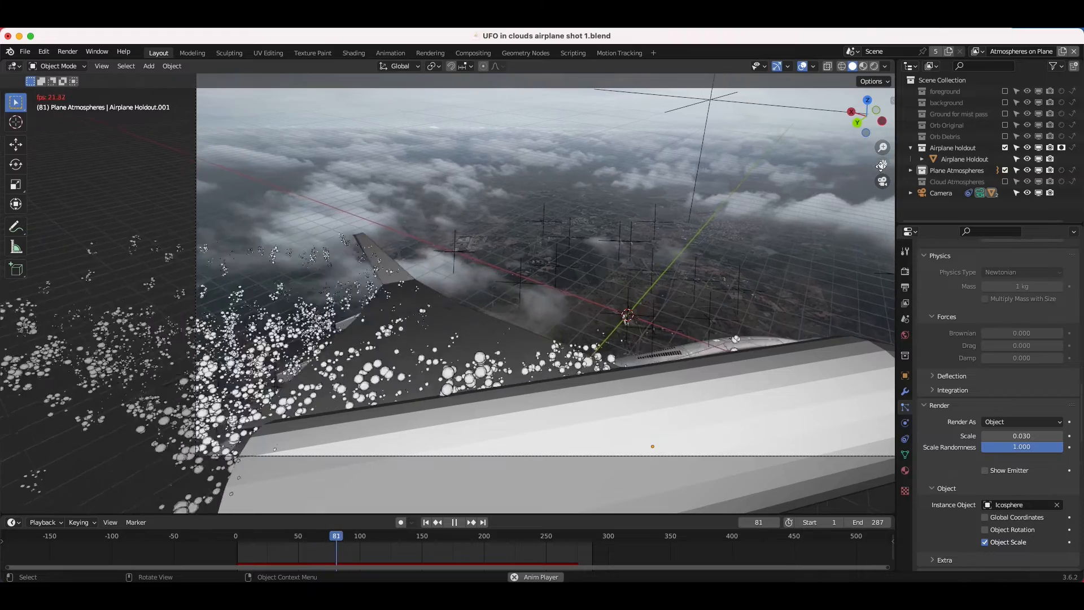
{"action": "key", "text": "space"}
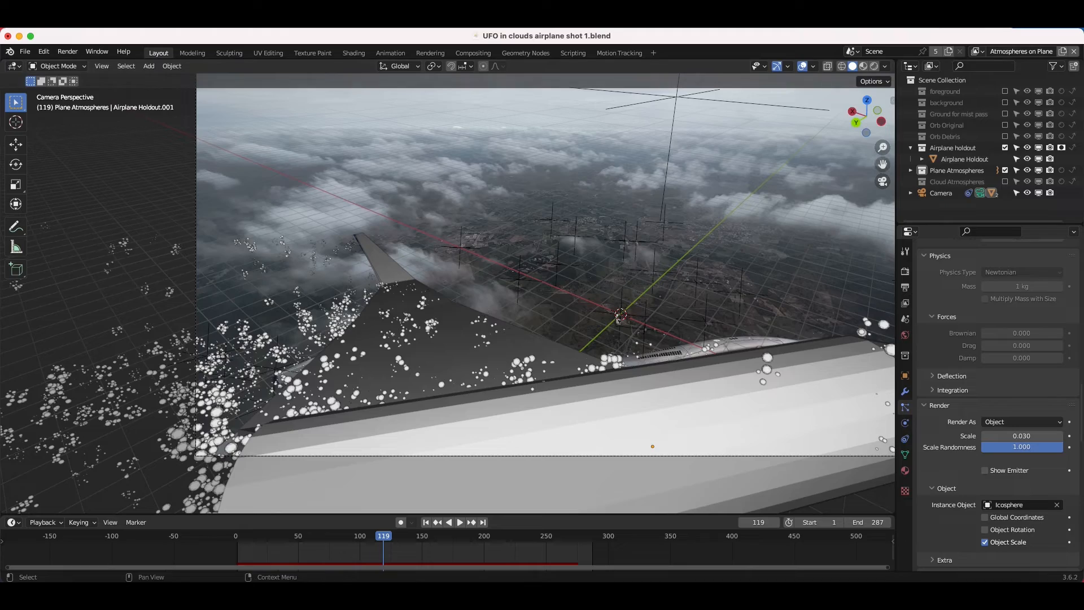
{"action": "key", "text": "space"}
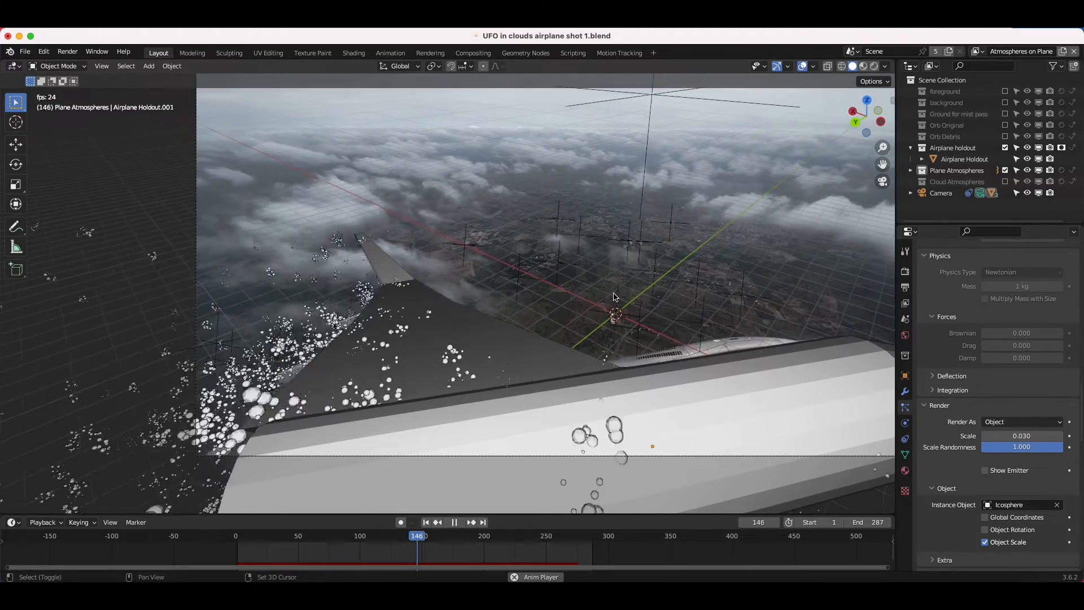
{"action": "key", "text": "space"}
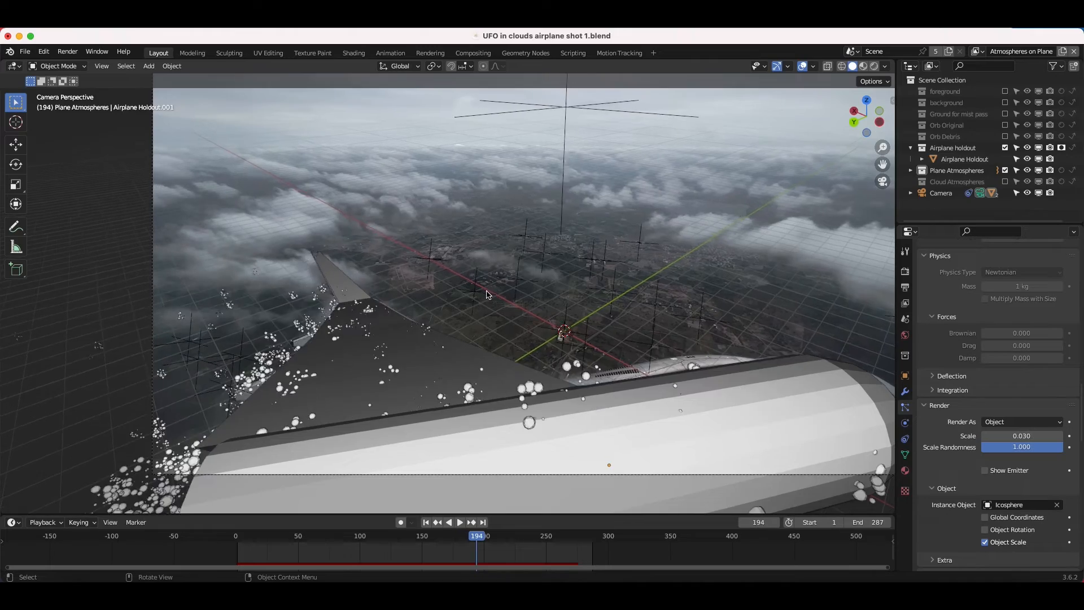
Step: Select the Turbulence force field and examine its placement relative to the wing and particles
{"action": "middle_click_drag", "start_coordinate": [614, 297], "coordinate": [409, 289]}
{"action": "left_click", "coordinate": [380, 209]}
{"action": "scroll", "coordinate": [380, 210], "scroll_direction": "left", "scroll_amount": 10}
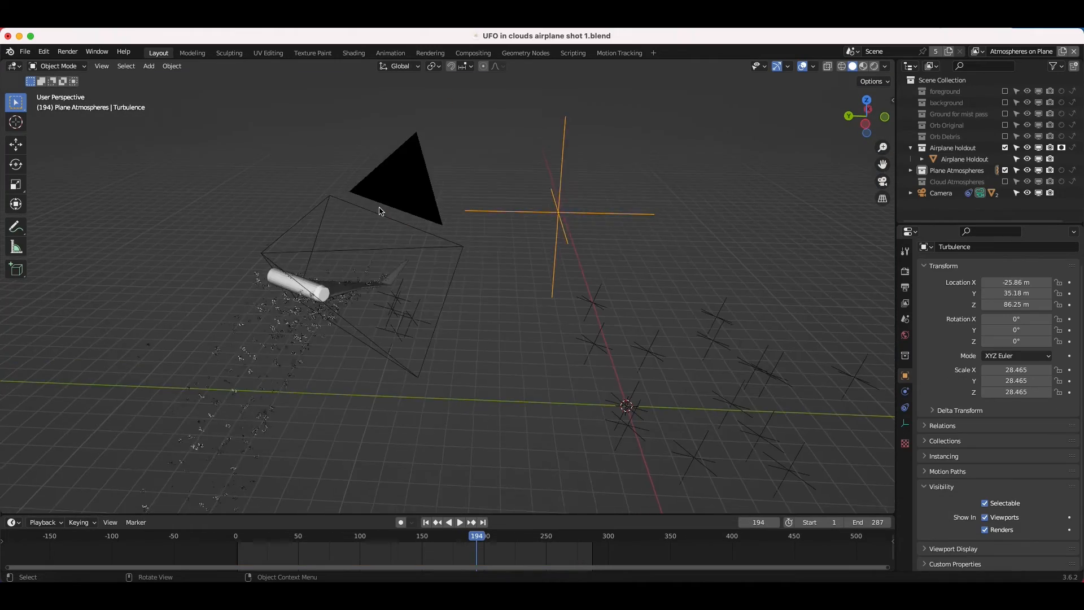
{"action": "scroll", "coordinate": [380, 211], "scroll_direction": "up", "scroll_amount": 5, "text": "ctrl"}
{"action": "scroll", "coordinate": [381, 211], "scroll_direction": "left", "scroll_amount": 10}
{"action": "scroll", "coordinate": [381, 211], "scroll_direction": "left", "scroll_amount": 4}
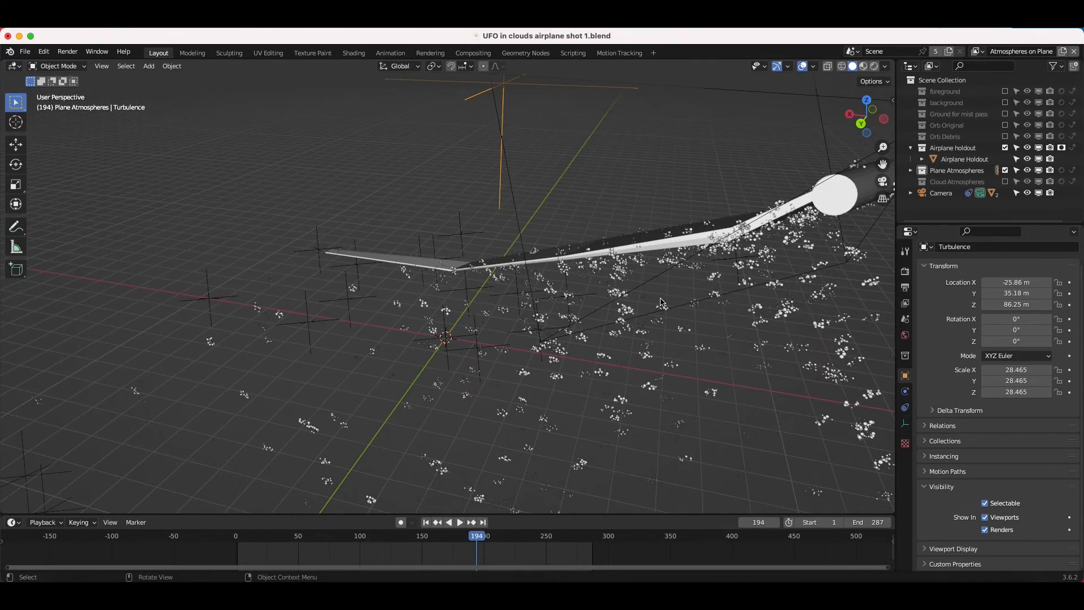
Step: Select the plane's particle emitter and examine its Emission and Velocity settings
{"action": "left_click", "coordinate": [620, 275]}
{"action": "scroll", "coordinate": [621, 275], "scroll_direction": "left", "scroll_amount": 10}
{"action": "left_click", "coordinate": [298, 188]}
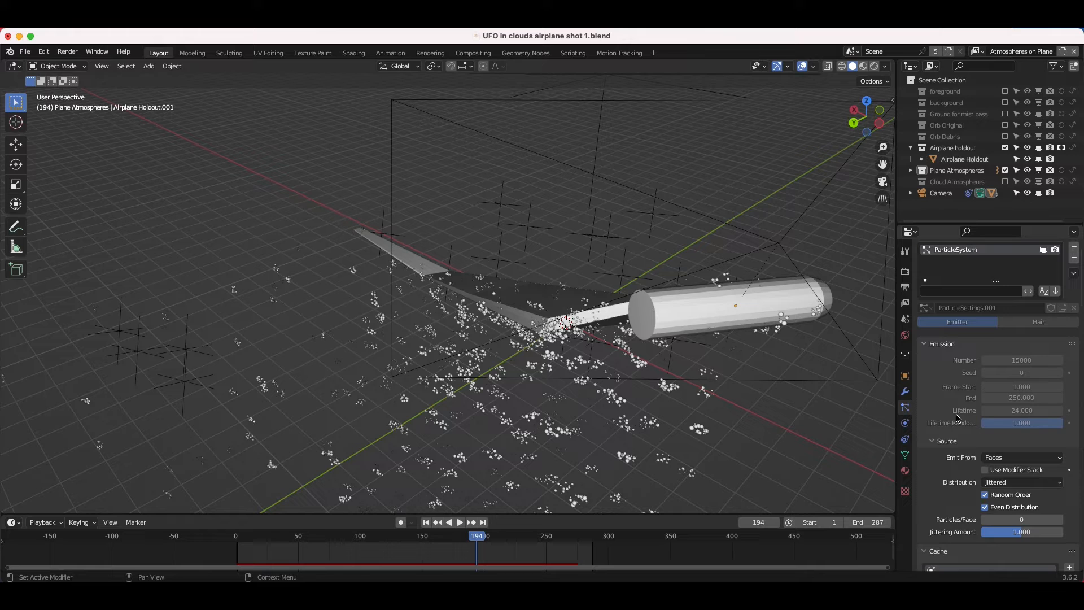
{"action": "scroll", "coordinate": [989, 424], "scroll_direction": "down", "scroll_amount": 15}
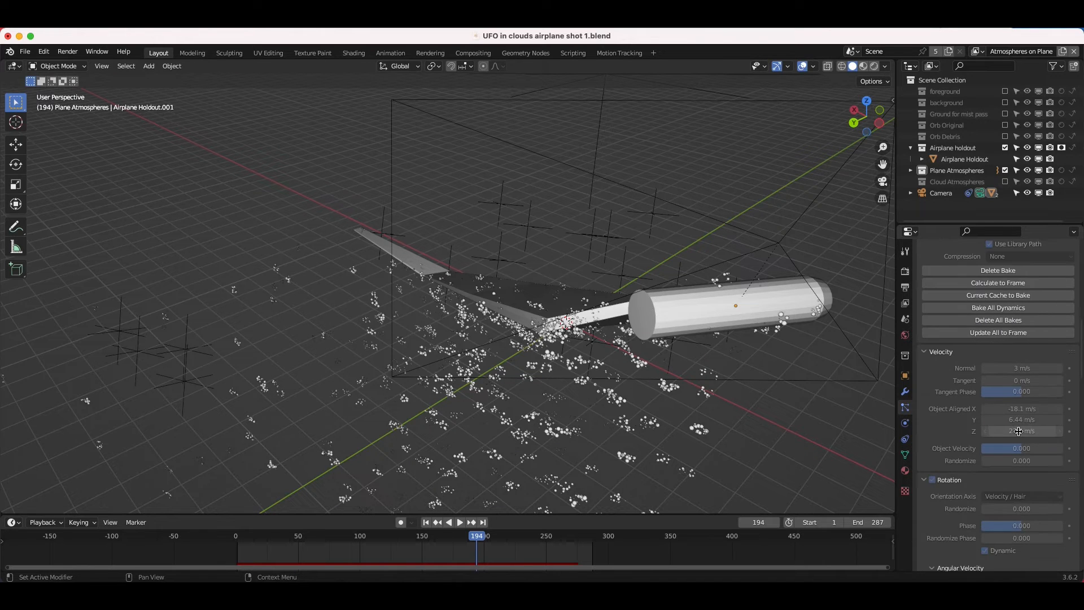
{"action": "scroll", "coordinate": [1011, 426], "scroll_direction": "down", "scroll_amount": 2}
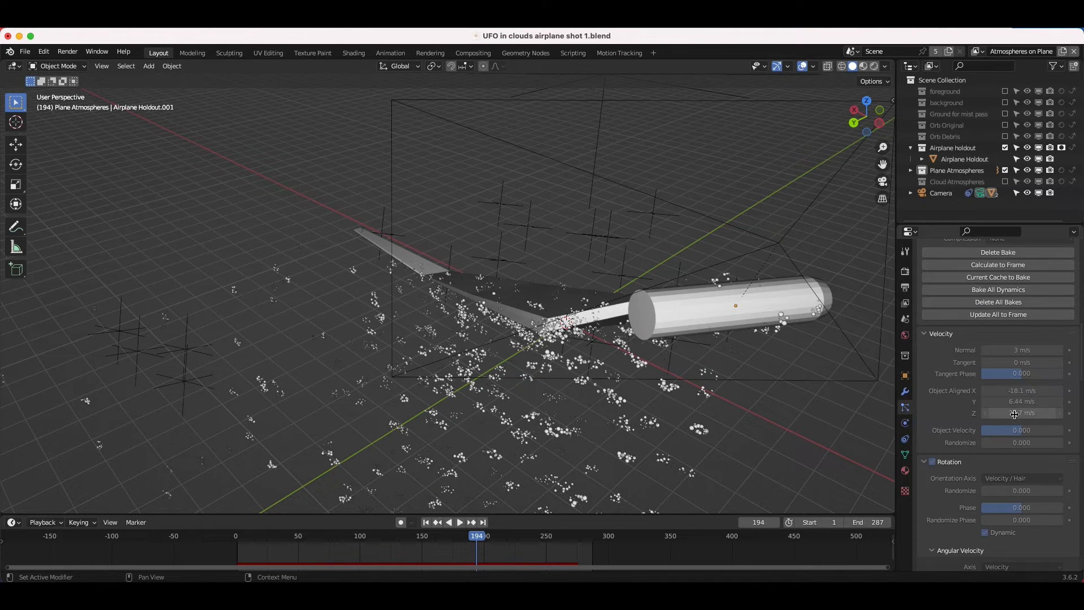
Step: Play the particle animation while circling the wing, stop it, return to the camera view and open the view layer list
{"action": "scroll", "coordinate": [740, 356], "scroll_direction": "right", "scroll_amount": 10}
{"action": "key", "text": "space"}
{"action": "scroll", "coordinate": [694, 334], "scroll_direction": "right", "scroll_amount": 10}
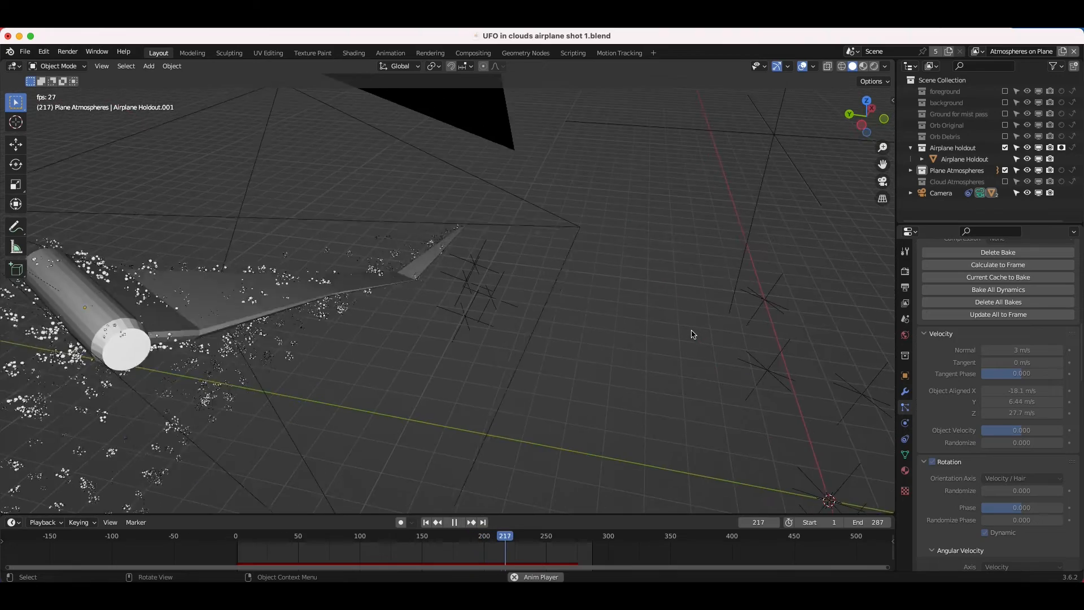
{"action": "scroll", "coordinate": [694, 334], "scroll_direction": "right", "scroll_amount": 20}
{"action": "key", "text": "space"}
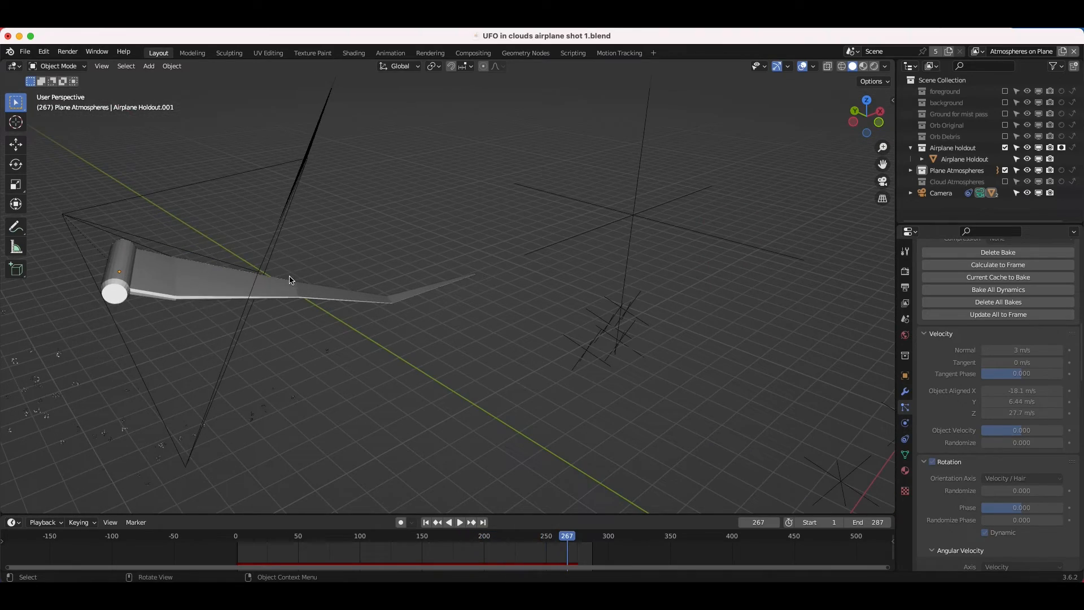
{"action": "left_click", "coordinate": [104, 68]}
{"action": "left_click", "coordinate": [980, 52]}
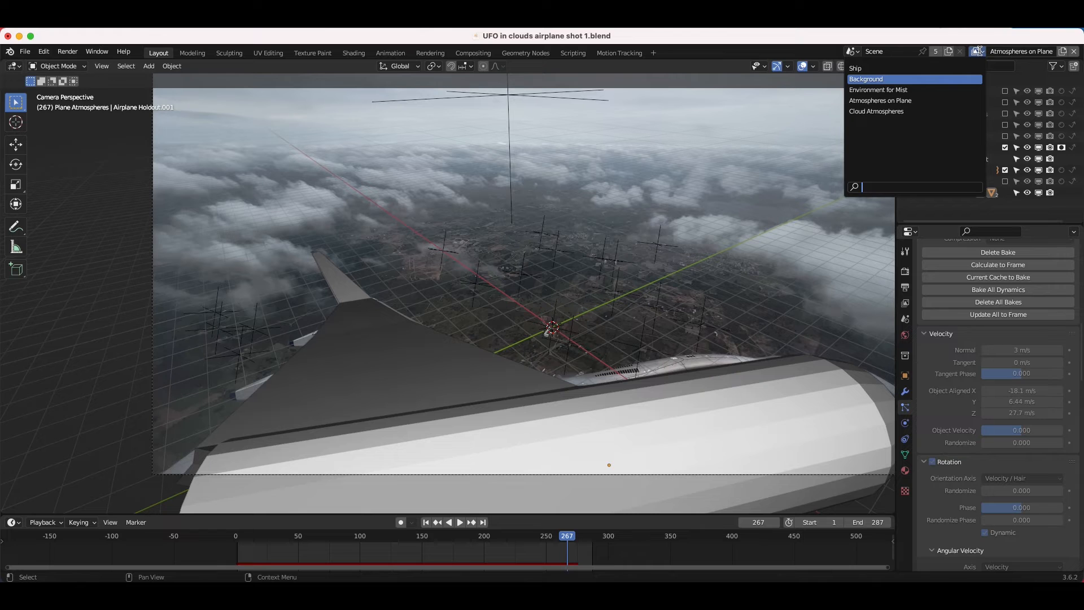
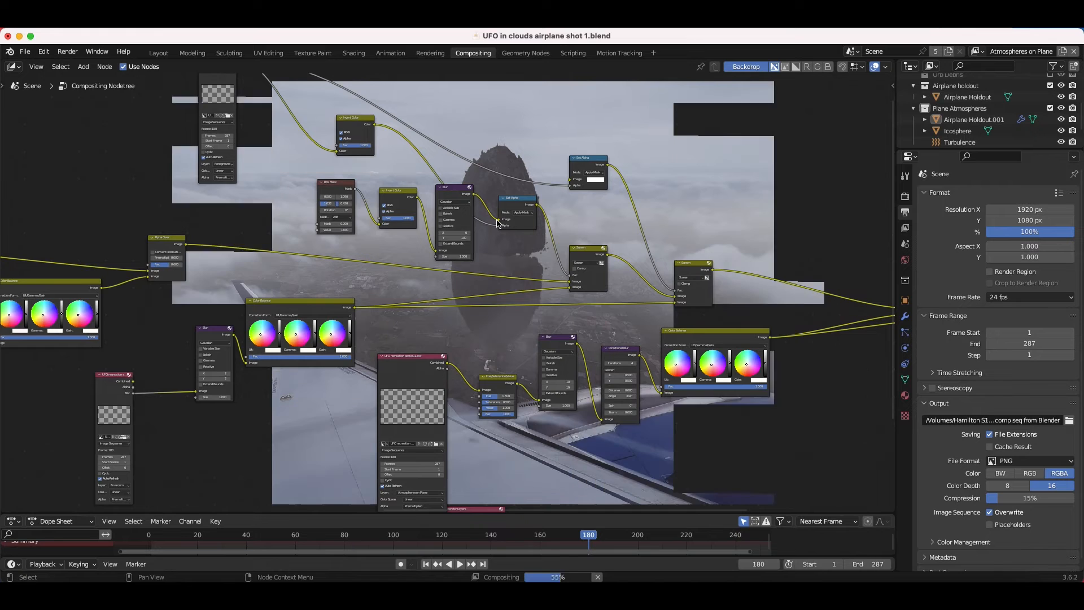
Step: Examine the finished composite in the backdrop and the overall layout of the compositing node tree
{"action": "scroll", "coordinate": [682, 160], "scroll_direction": "right", "scroll_amount": 6}
{"action": "scroll", "coordinate": [682, 160], "scroll_direction": "up", "scroll_amount": 8}
{"action": "scroll", "coordinate": [682, 163], "scroll_direction": "up", "scroll_amount": 5}
{"action": "scroll", "coordinate": [683, 164], "scroll_direction": "left", "scroll_amount": 2}
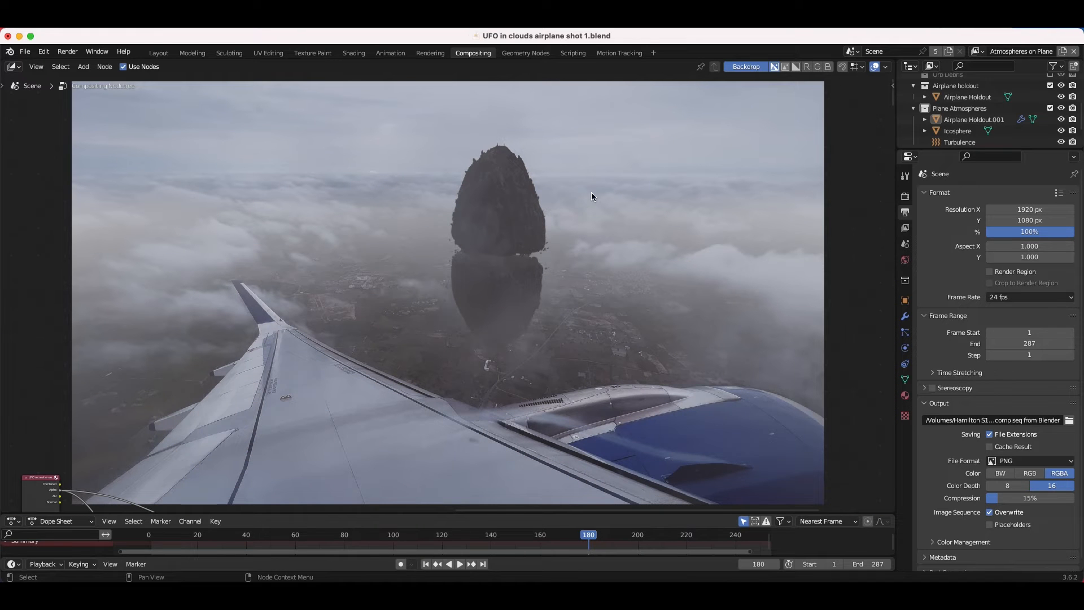
{"action": "scroll", "coordinate": [409, 351], "scroll_direction": "down", "scroll_amount": 8}
{"action": "scroll", "coordinate": [410, 351], "scroll_direction": "up", "scroll_amount": 1}
{"action": "scroll", "coordinate": [410, 352], "scroll_direction": "left", "scroll_amount": 1}
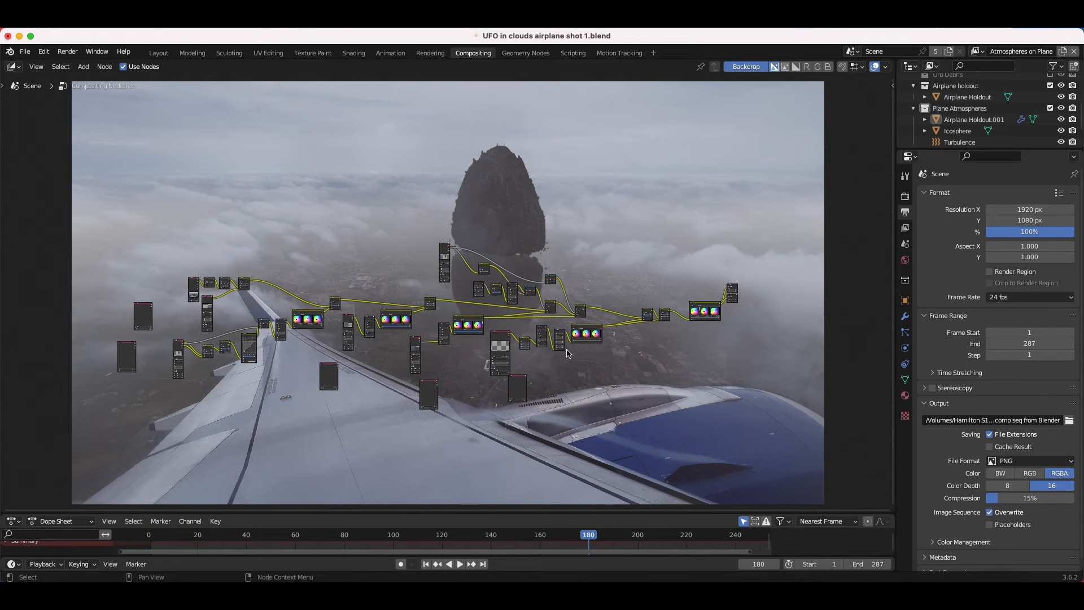
Step: Inspect the start of the node tree, from the Movie Clip through Undistortion and Scale to Alpha Over
{"action": "scroll", "coordinate": [596, 351], "scroll_direction": "up", "scroll_amount": 5}
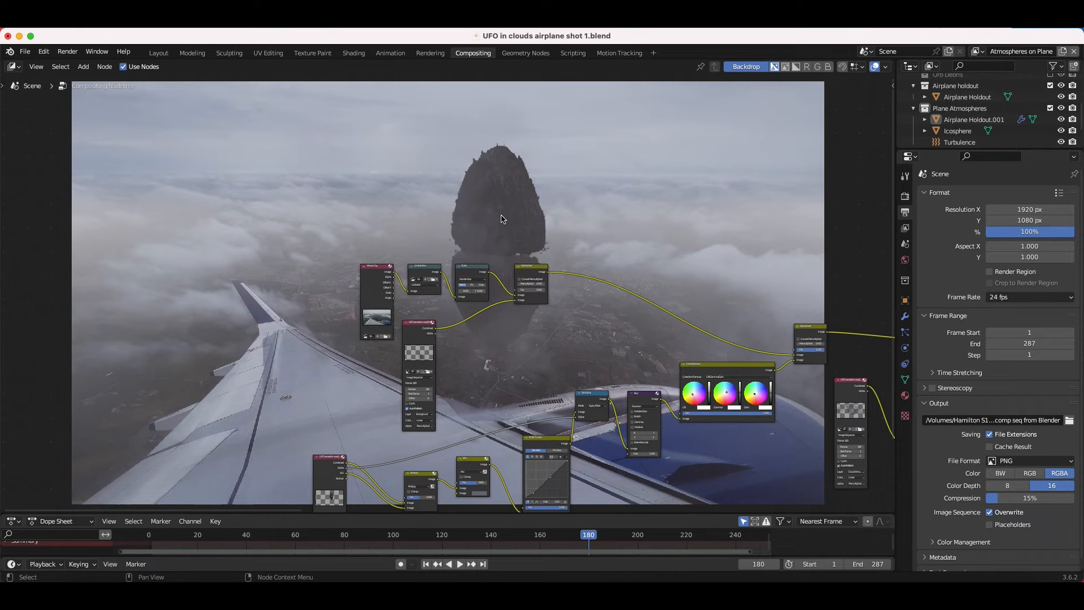
{"action": "scroll", "coordinate": [504, 219], "scroll_direction": "up", "scroll_amount": 2}
{"action": "scroll", "coordinate": [503, 220], "scroll_direction": "right", "scroll_amount": 2}
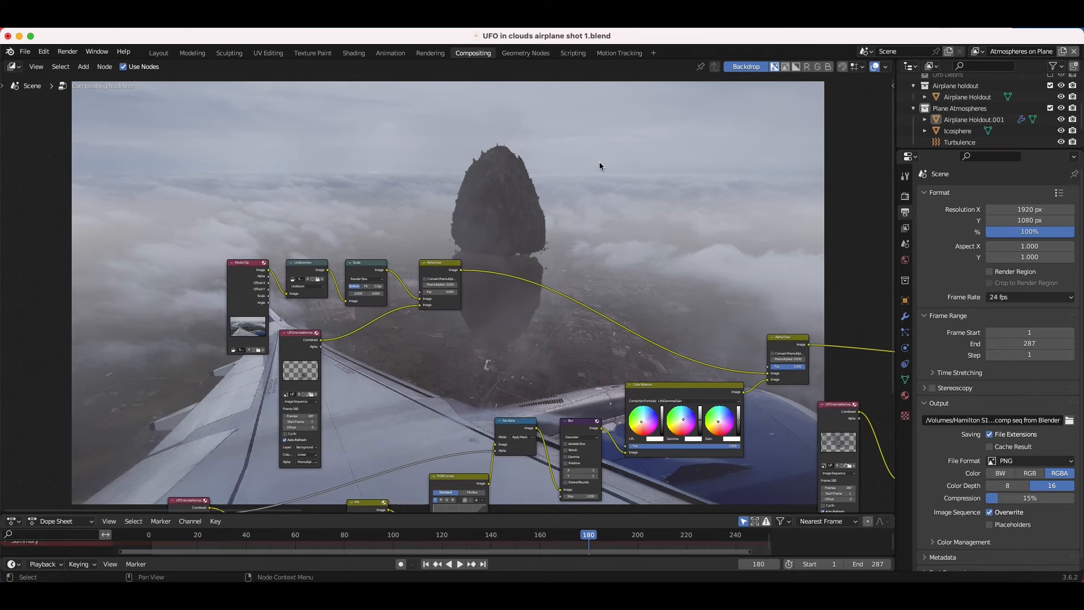
{"action": "scroll", "coordinate": [515, 209], "scroll_direction": "right", "scroll_amount": 1}
{"action": "scroll", "coordinate": [249, 262], "scroll_direction": "up", "scroll_amount": 2}
{"action": "scroll", "coordinate": [250, 261], "scroll_direction": "left", "scroll_amount": 2}
{"action": "scroll", "coordinate": [250, 261], "scroll_direction": "down", "scroll_amount": 1}
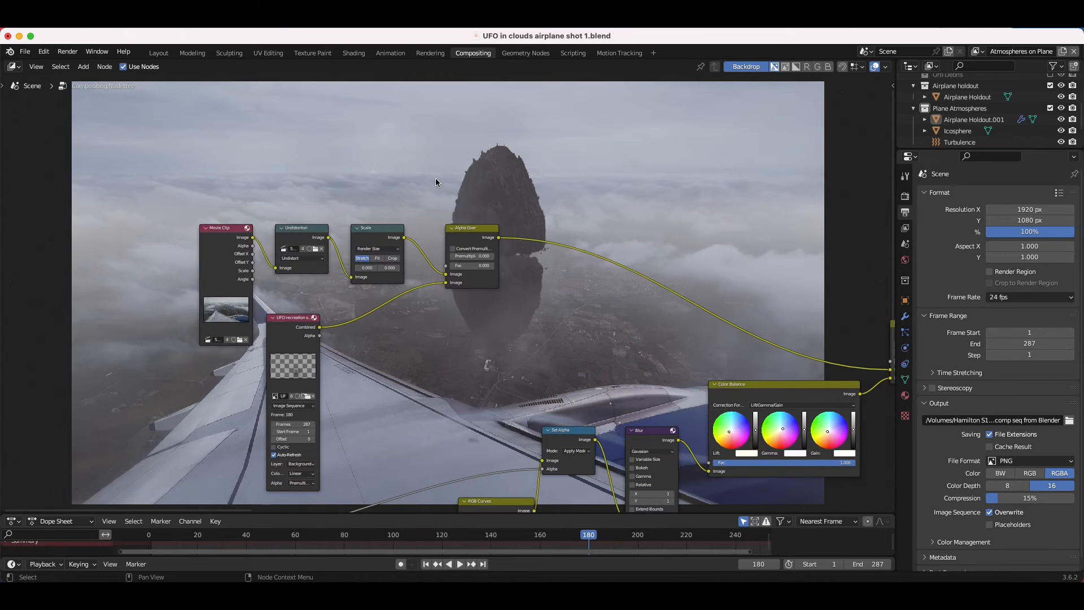
Step: Add a Viewer node above the footage nodes and feed it the Scale node's image output
{"action": "left_click", "coordinate": [358, 163]}
{"action": "left_click", "coordinate": [228, 249]}
{"action": "key", "text": "shift+a"}
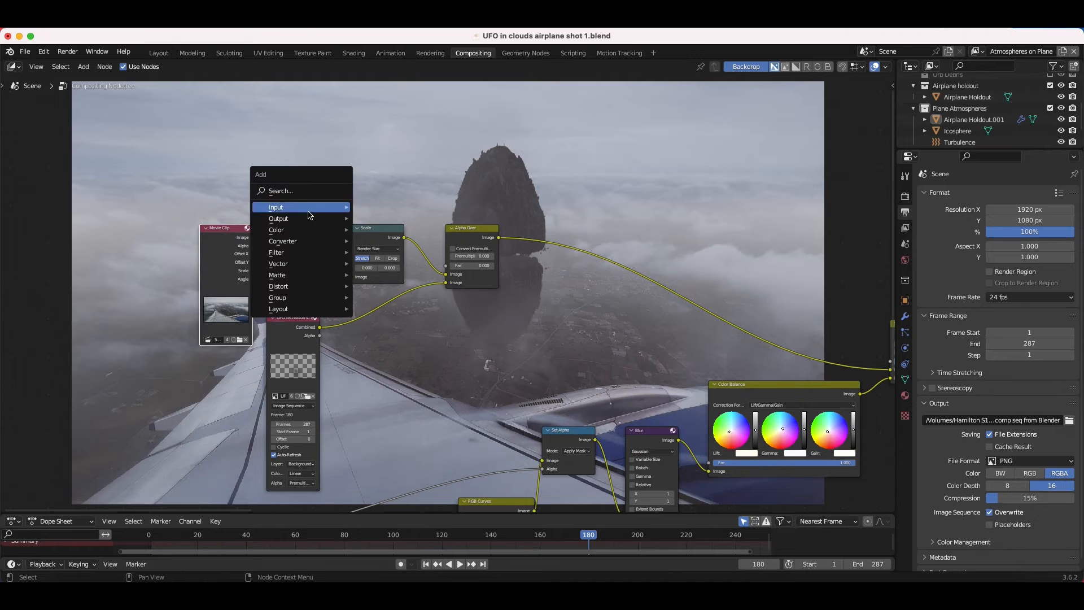
{"action": "mouse_move", "coordinate": [300, 220]}
{"action": "left_click", "coordinate": [403, 265]}
{"action": "left_click", "coordinate": [407, 167]}
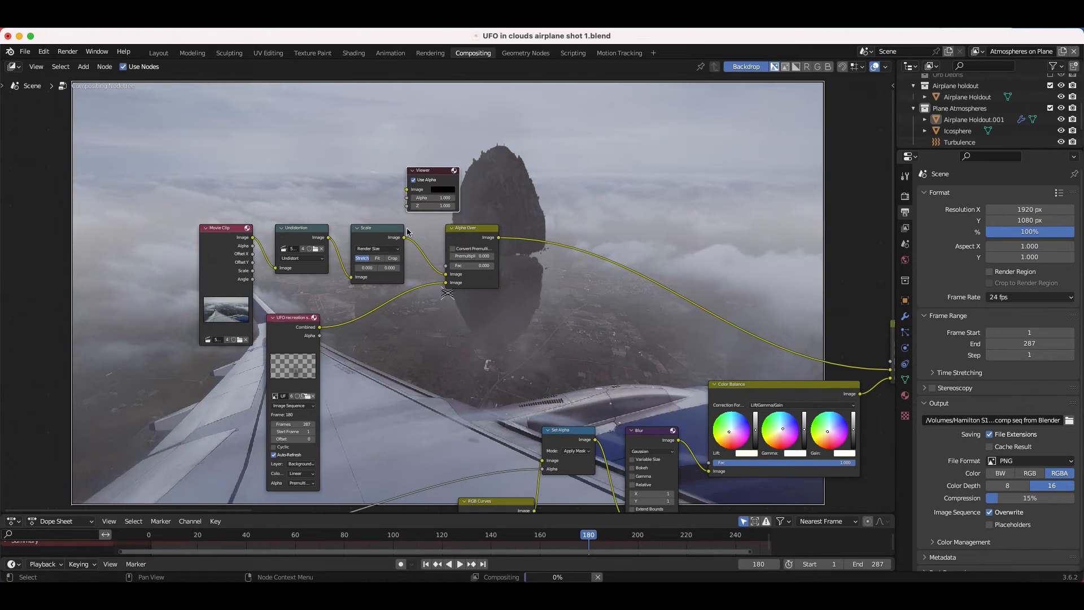
{"action": "left_click_drag", "start_coordinate": [405, 237], "coordinate": [559, 185]}
Step: Examine the footage in the backdrop and the Background image sequence node feeding Alpha Over
{"action": "scroll", "coordinate": [504, 192], "scroll_direction": "right", "scroll_amount": 10}
{"action": "scroll", "coordinate": [504, 192], "scroll_direction": "left", "scroll_amount": 8}
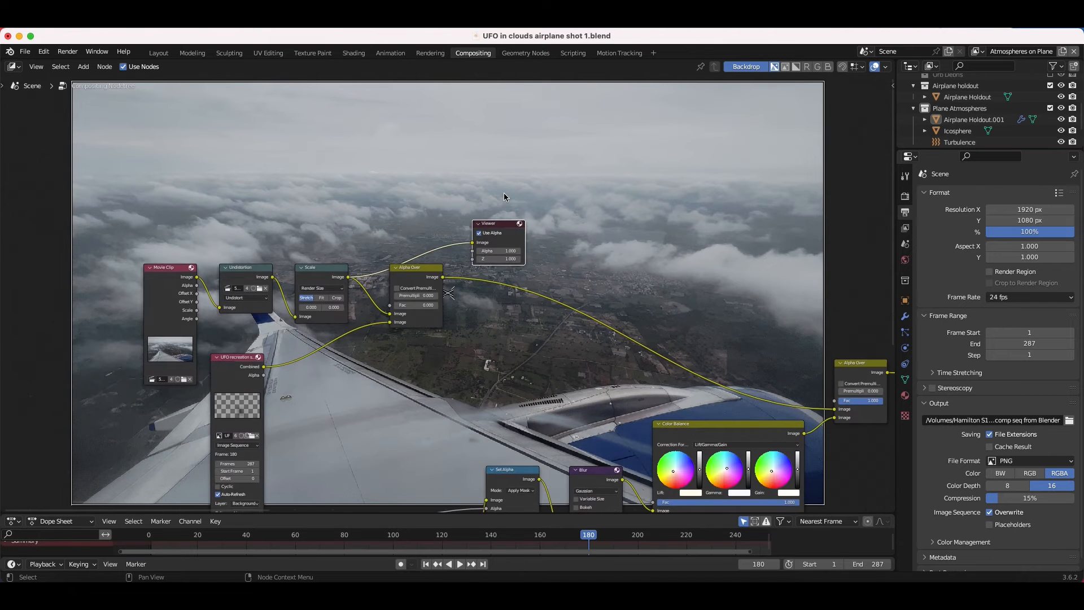
{"action": "scroll", "coordinate": [432, 265], "scroll_direction": "up", "scroll_amount": 3}
{"action": "scroll", "coordinate": [394, 308], "scroll_direction": "left", "scroll_amount": 10}
{"action": "scroll", "coordinate": [395, 308], "scroll_direction": "down", "scroll_amount": 6}
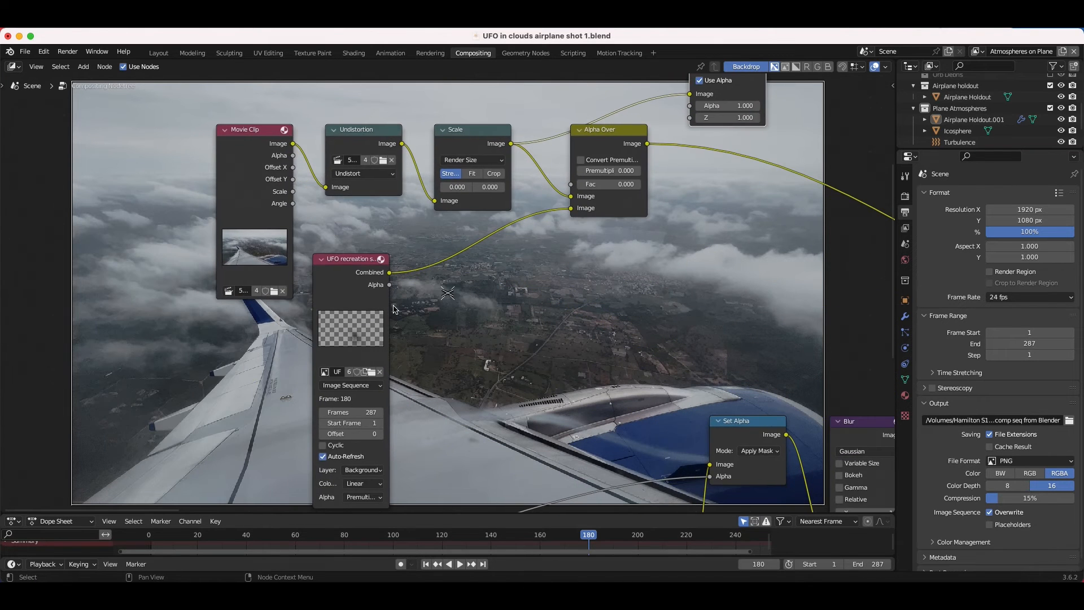
Step: Widen the image sequence node that uses the Background layer so its name and settings can be read
{"action": "scroll", "coordinate": [362, 376], "scroll_direction": "down", "scroll_amount": 4}
{"action": "scroll", "coordinate": [364, 378], "scroll_direction": "up", "scroll_amount": 3}
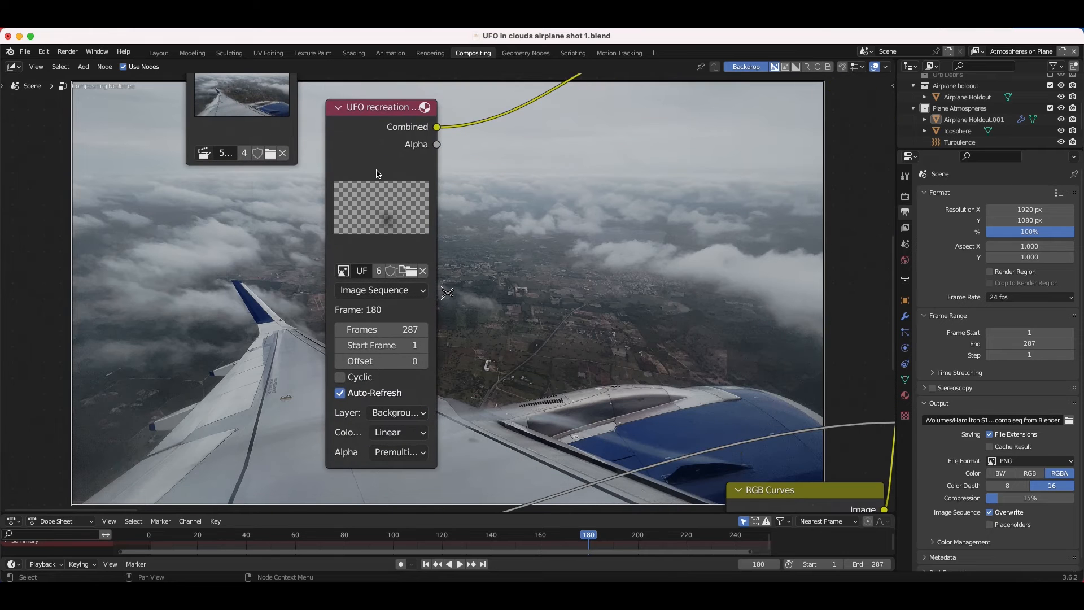
{"action": "left_click_drag", "start_coordinate": [326, 270], "coordinate": [284, 269]}
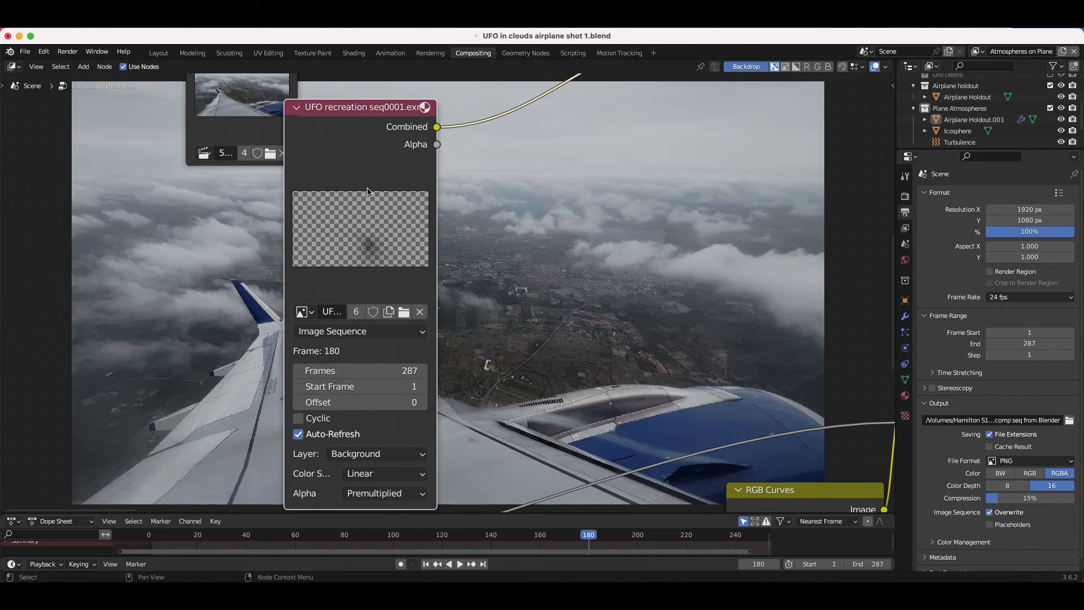
Step: Feed the Viewer node the Combined output of the Background image sequence node
{"action": "scroll", "coordinate": [367, 192], "scroll_direction": "right", "scroll_amount": 6}
{"action": "scroll", "coordinate": [368, 192], "scroll_direction": "up", "scroll_amount": 6}
{"action": "scroll", "coordinate": [368, 192], "scroll_direction": "down", "scroll_amount": 2}
{"action": "scroll", "coordinate": [367, 192], "scroll_direction": "left", "scroll_amount": 2}
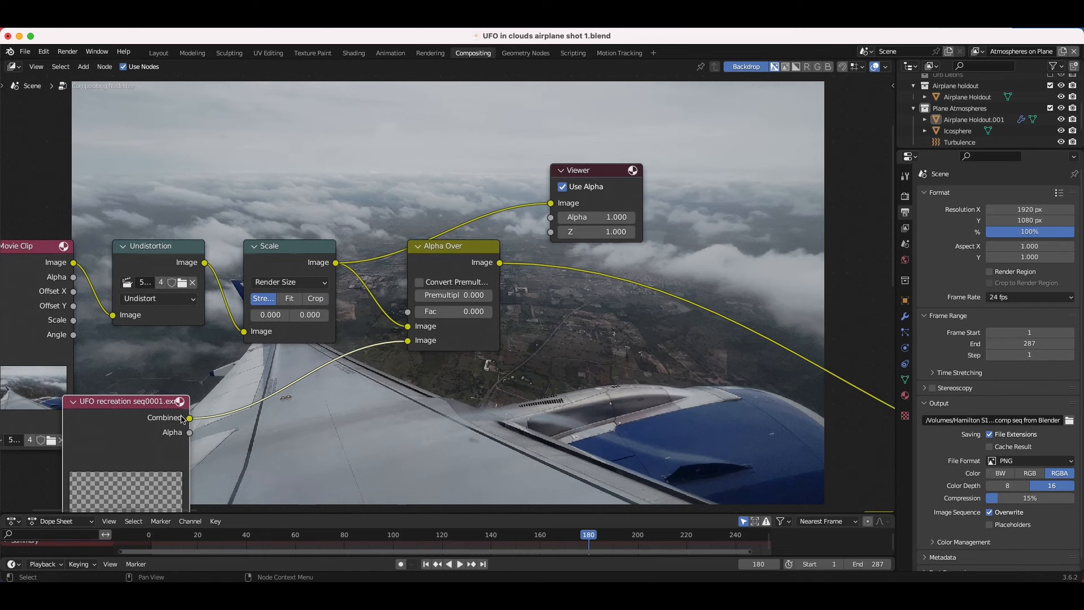
{"action": "left_click_drag", "start_coordinate": [189, 417], "coordinate": [551, 203]}
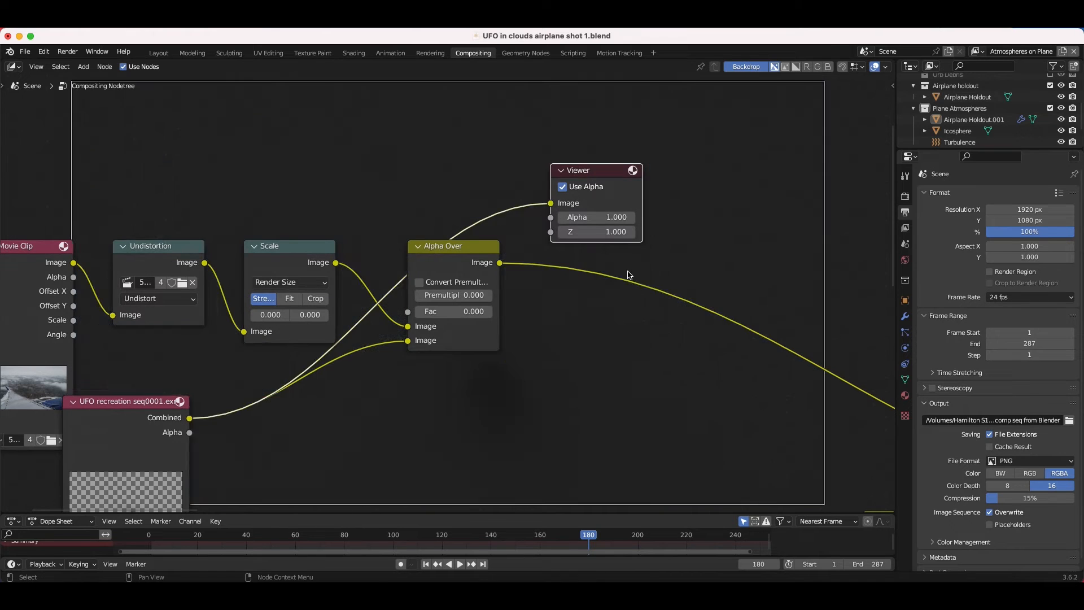
Step: Feed the Viewer node the image output of the first Alpha Over node, which combines the footage and Background layer
{"action": "scroll", "coordinate": [631, 275], "scroll_direction": "right", "scroll_amount": 5}
{"action": "scroll", "coordinate": [631, 275], "scroll_direction": "up", "scroll_amount": 1}
{"action": "scroll", "coordinate": [630, 275], "scroll_direction": "down", "scroll_amount": 3}
{"action": "scroll", "coordinate": [630, 275], "scroll_direction": "left", "scroll_amount": 3}
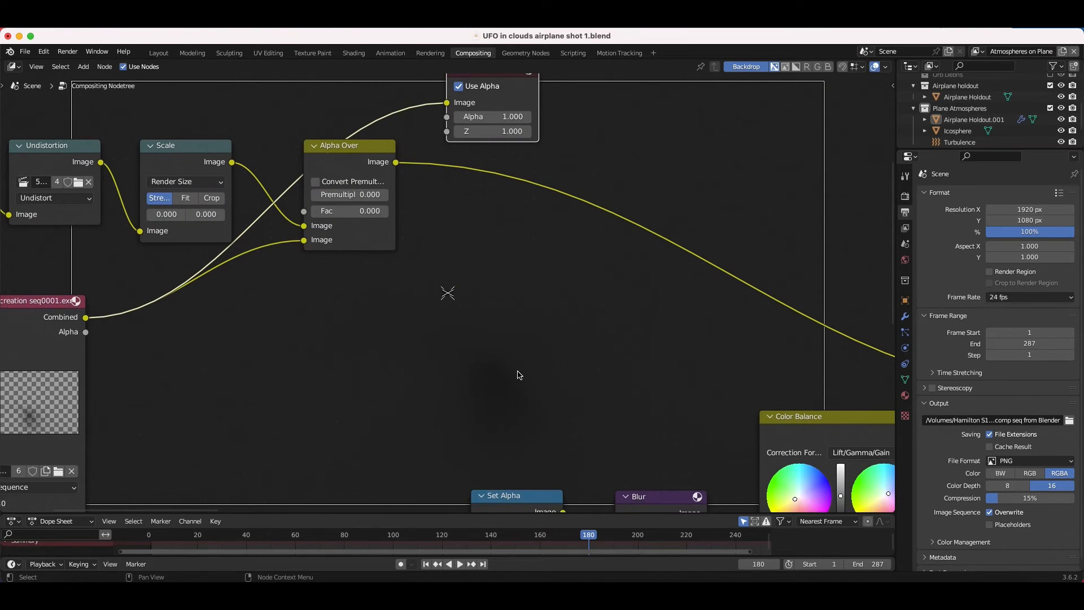
{"action": "scroll", "coordinate": [506, 348], "scroll_direction": "up", "scroll_amount": 6}
{"action": "scroll", "coordinate": [506, 348], "scroll_direction": "left", "scroll_amount": 1}
{"action": "left_click_drag", "start_coordinate": [400, 348], "coordinate": [452, 288]}
{"action": "left_click", "coordinate": [489, 285]}
{"action": "scroll", "coordinate": [424, 253], "scroll_direction": "up", "scroll_amount": 8}
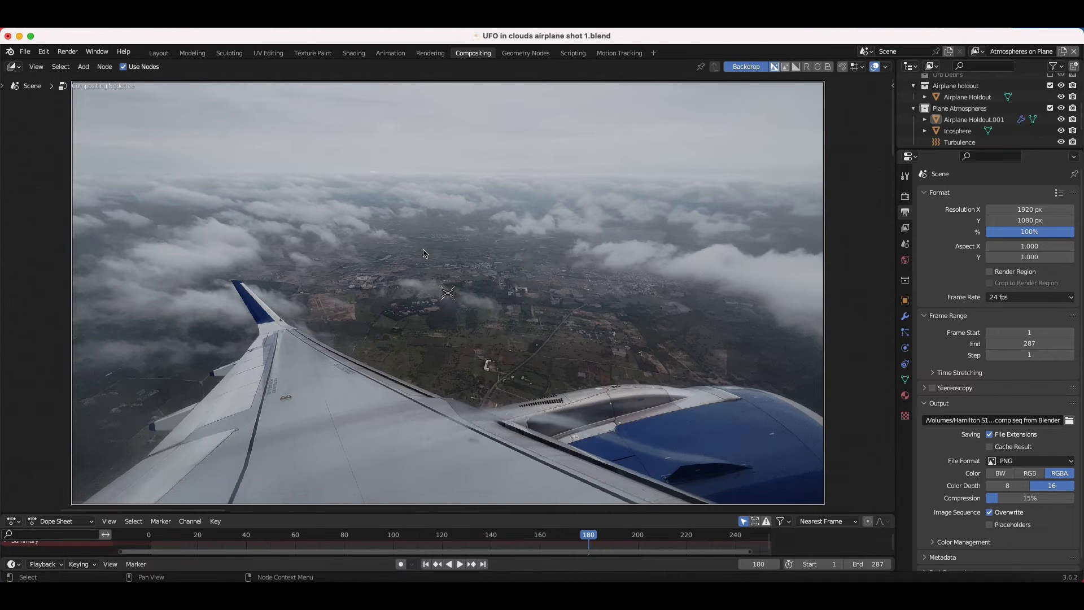
Step: Move the Viewer node along the tree to just above the second Alpha Over node
{"action": "scroll", "coordinate": [424, 254], "scroll_direction": "down", "scroll_amount": 5}
{"action": "scroll", "coordinate": [425, 254], "scroll_direction": "left", "scroll_amount": 3}
{"action": "scroll", "coordinate": [450, 338], "scroll_direction": "up", "scroll_amount": 5}
{"action": "scroll", "coordinate": [450, 338], "scroll_direction": "right", "scroll_amount": 5}
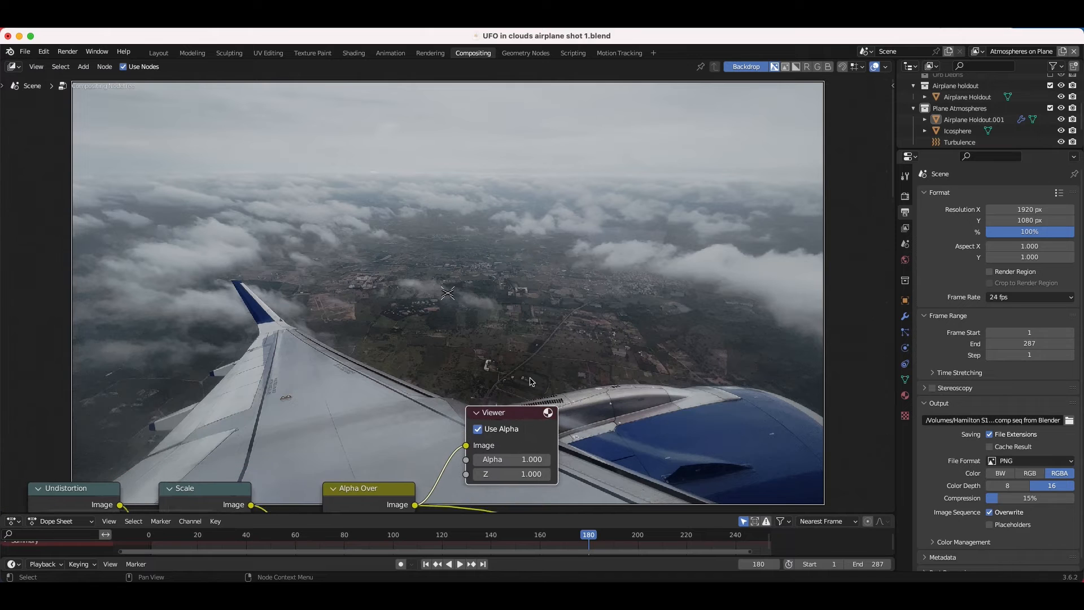
{"action": "scroll", "coordinate": [537, 401], "scroll_direction": "down", "scroll_amount": 10}
{"action": "scroll", "coordinate": [537, 401], "scroll_direction": "left", "scroll_amount": 4}
{"action": "scroll", "coordinate": [537, 401], "scroll_direction": "down", "scroll_amount": 5, "text": "ctrl"}
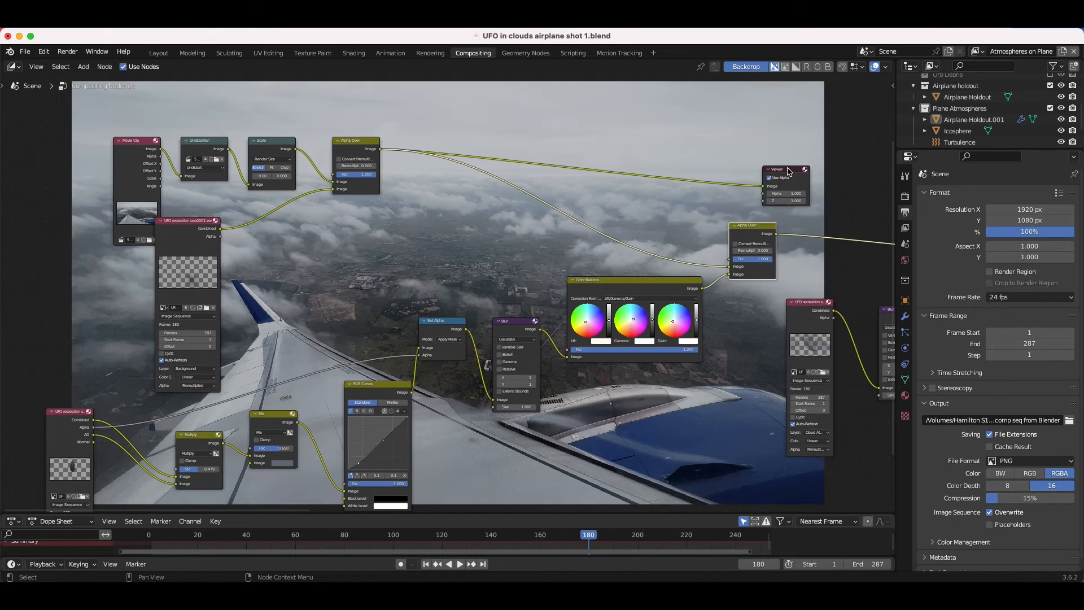
{"action": "left_click_drag", "start_coordinate": [791, 164], "coordinate": [812, 168]}
Step: Inspect the Foreground image sequence branch, following Combined and AO through Multiply, Mix, RGB Curves, Set Alpha and Blur to Color Balance
{"action": "scroll", "coordinate": [501, 269], "scroll_direction": "down", "scroll_amount": 1}
{"action": "scroll", "coordinate": [500, 268], "scroll_direction": "left", "scroll_amount": 6}
{"action": "scroll", "coordinate": [501, 269], "scroll_direction": "down", "scroll_amount": 4}
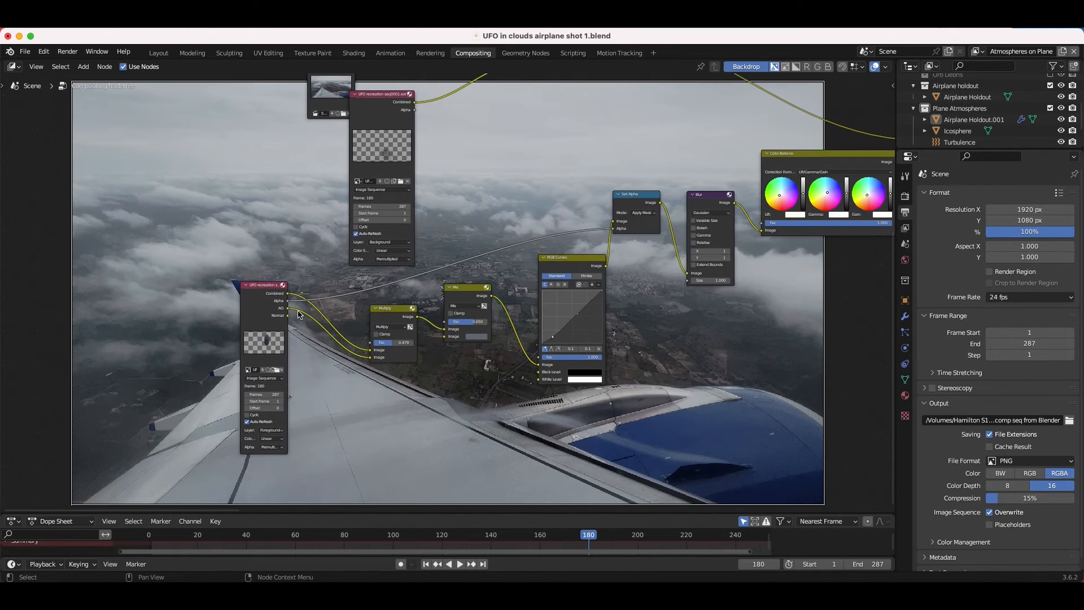
{"action": "scroll", "coordinate": [300, 315], "scroll_direction": "left", "scroll_amount": 6}
{"action": "scroll", "coordinate": [299, 314], "scroll_direction": "down", "scroll_amount": 2}
{"action": "scroll", "coordinate": [299, 315], "scroll_direction": "up", "scroll_amount": 5, "text": "ctrl"}
{"action": "scroll", "coordinate": [433, 277], "scroll_direction": "left", "scroll_amount": 4}
{"action": "scroll", "coordinate": [433, 277], "scroll_direction": "down", "scroll_amount": 1}
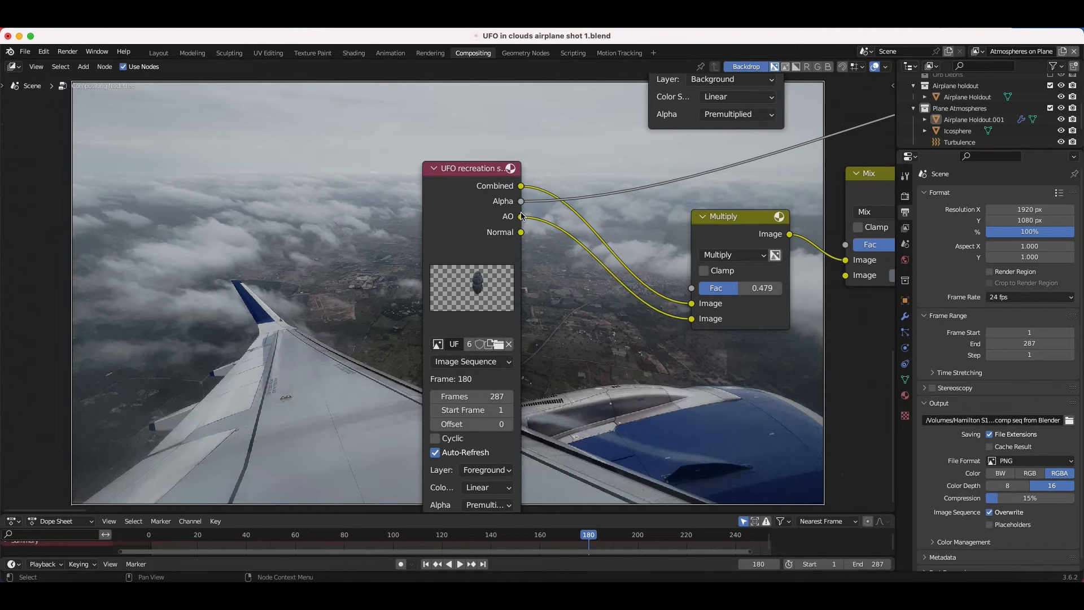
{"action": "scroll", "coordinate": [489, 199], "scroll_direction": "right", "scroll_amount": 5}
{"action": "scroll", "coordinate": [489, 199], "scroll_direction": "down", "scroll_amount": 3, "text": "ctrl"}
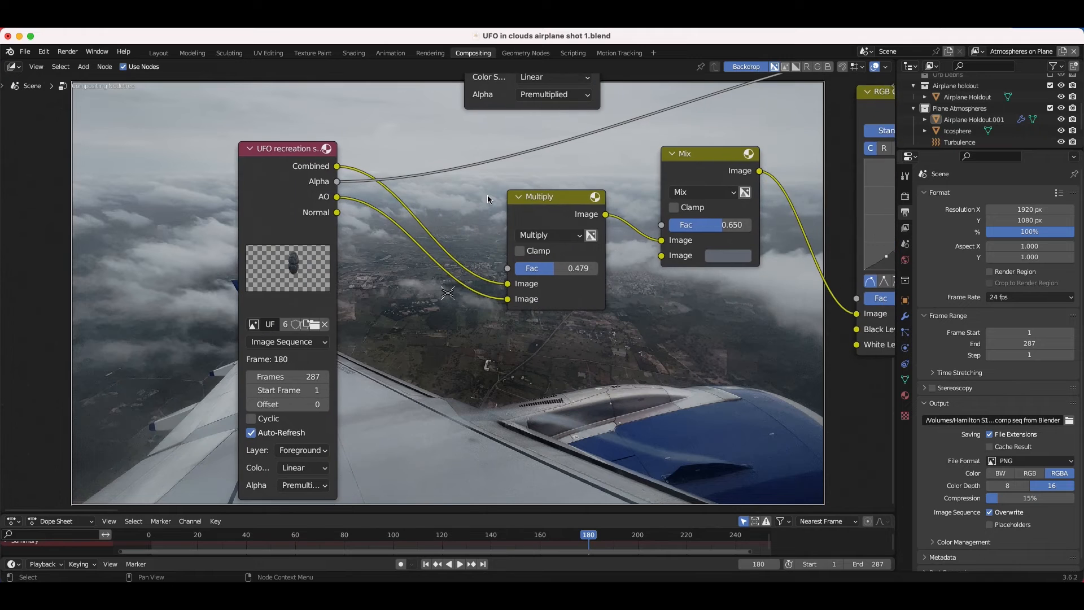
{"action": "scroll", "coordinate": [514, 247], "scroll_direction": "up", "scroll_amount": 3, "text": "ctrl"}
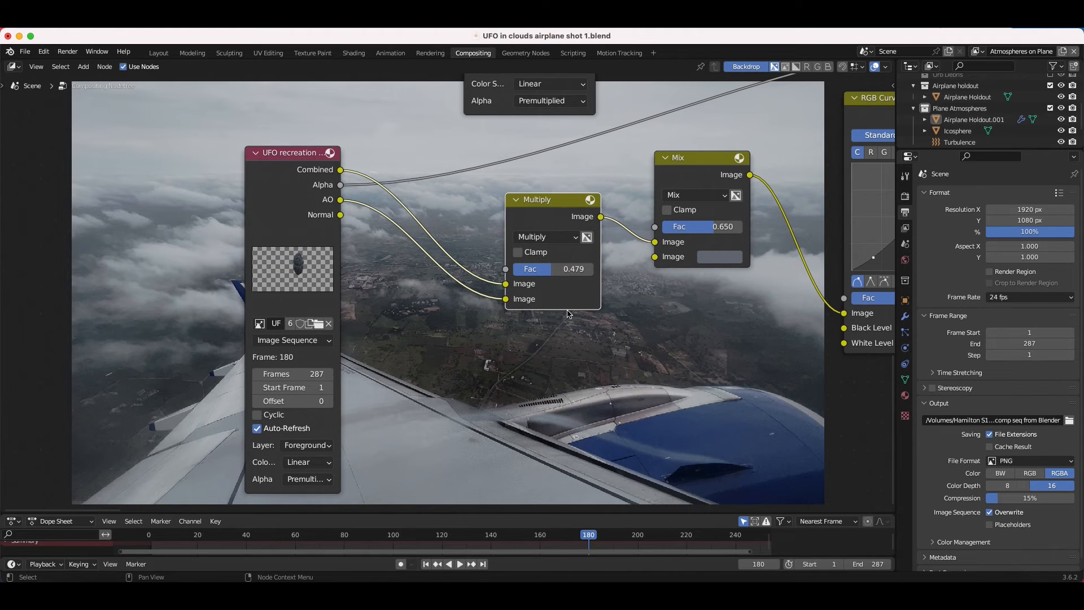
{"action": "scroll", "coordinate": [569, 314], "scroll_direction": "right", "scroll_amount": 5}
{"action": "scroll", "coordinate": [569, 314], "scroll_direction": "down", "scroll_amount": 4, "text": "ctrl"}
{"action": "scroll", "coordinate": [569, 314], "scroll_direction": "right", "scroll_amount": 6}
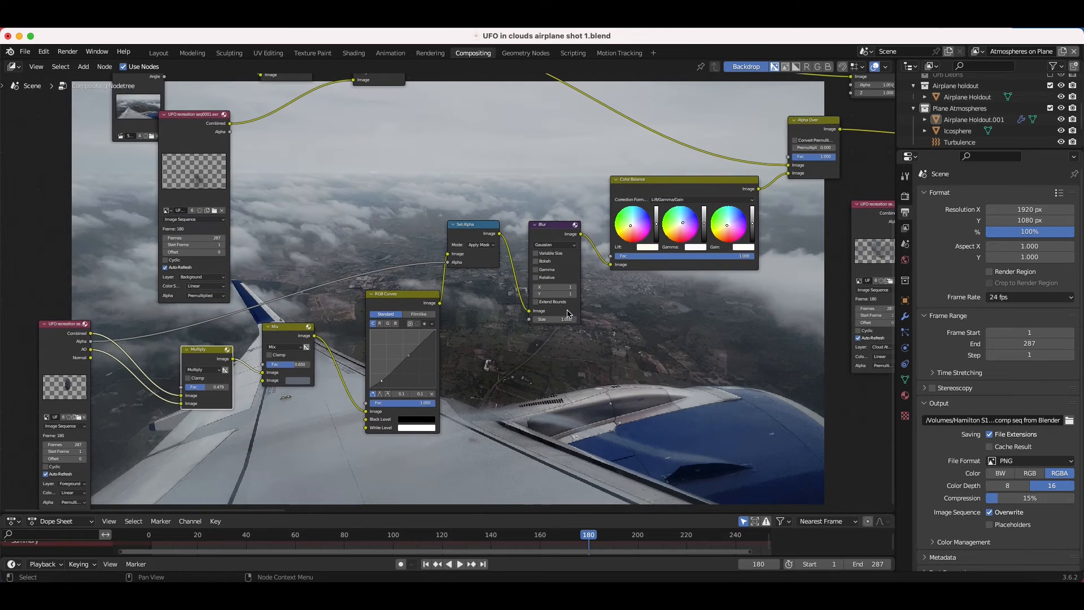
Step: Feed the Viewer node the second Alpha Over node's image output and position it just above that node
{"action": "scroll", "coordinate": [569, 314], "scroll_direction": "right", "scroll_amount": 8}
{"action": "scroll", "coordinate": [568, 315], "scroll_direction": "up", "scroll_amount": 7}
{"action": "left_click", "coordinate": [648, 255]}
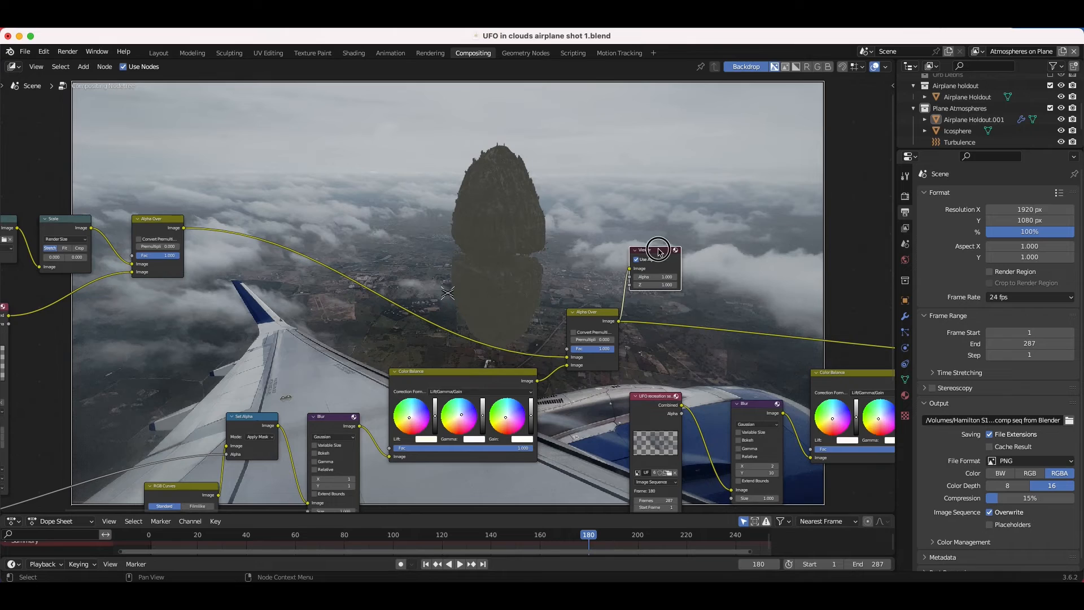
{"action": "left_click_drag", "start_coordinate": [659, 249], "coordinate": [680, 267]}
Step: Examine the UFO composited over the footage and trace it back through the Foreground branch to its image sequence node
{"action": "scroll", "coordinate": [649, 301], "scroll_direction": "left", "scroll_amount": 6}
{"action": "scroll", "coordinate": [649, 301], "scroll_direction": "down", "scroll_amount": 4}
{"action": "scroll", "coordinate": [647, 301], "scroll_direction": "right", "scroll_amount": 8}
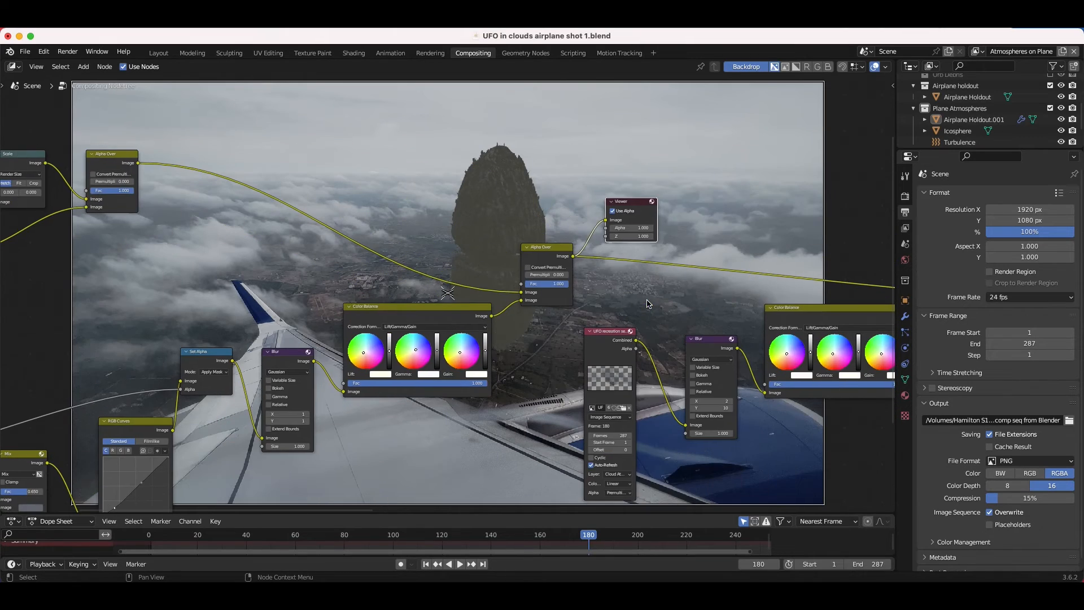
{"action": "scroll", "coordinate": [516, 327], "scroll_direction": "left", "scroll_amount": 10}
{"action": "scroll", "coordinate": [516, 327], "scroll_direction": "down", "scroll_amount": 4}
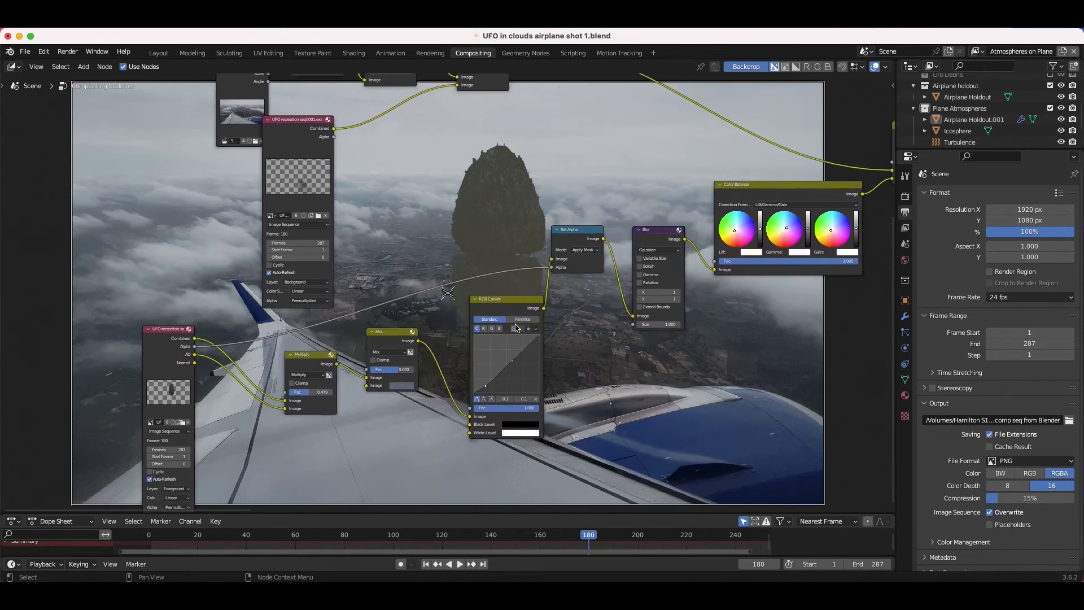
{"action": "scroll", "coordinate": [320, 332], "scroll_direction": "up", "scroll_amount": 4, "text": "ctrl"}
{"action": "scroll", "coordinate": [320, 332], "scroll_direction": "left", "scroll_amount": 3}
{"action": "scroll", "coordinate": [319, 332], "scroll_direction": "down", "scroll_amount": 1}
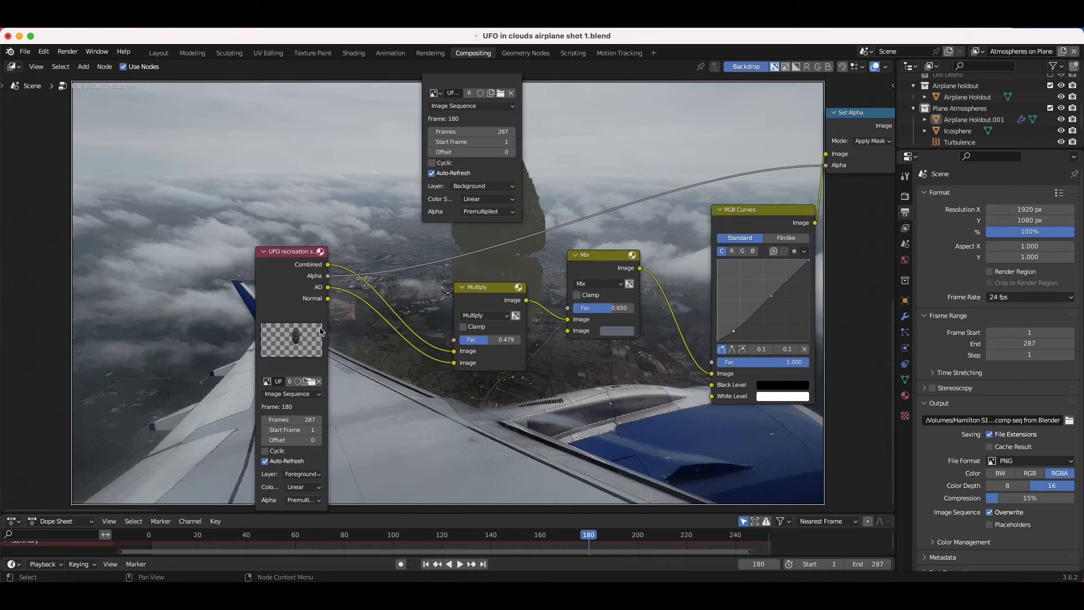
{"action": "scroll", "coordinate": [320, 332], "scroll_direction": "down", "scroll_amount": 3, "text": "ctrl"}
{"action": "scroll", "coordinate": [319, 333], "scroll_direction": "down", "scroll_amount": 2, "text": "ctrl"}
{"action": "scroll", "coordinate": [319, 332], "scroll_direction": "right", "scroll_amount": 9}
{"action": "scroll", "coordinate": [319, 332], "scroll_direction": "up", "scroll_amount": 2}
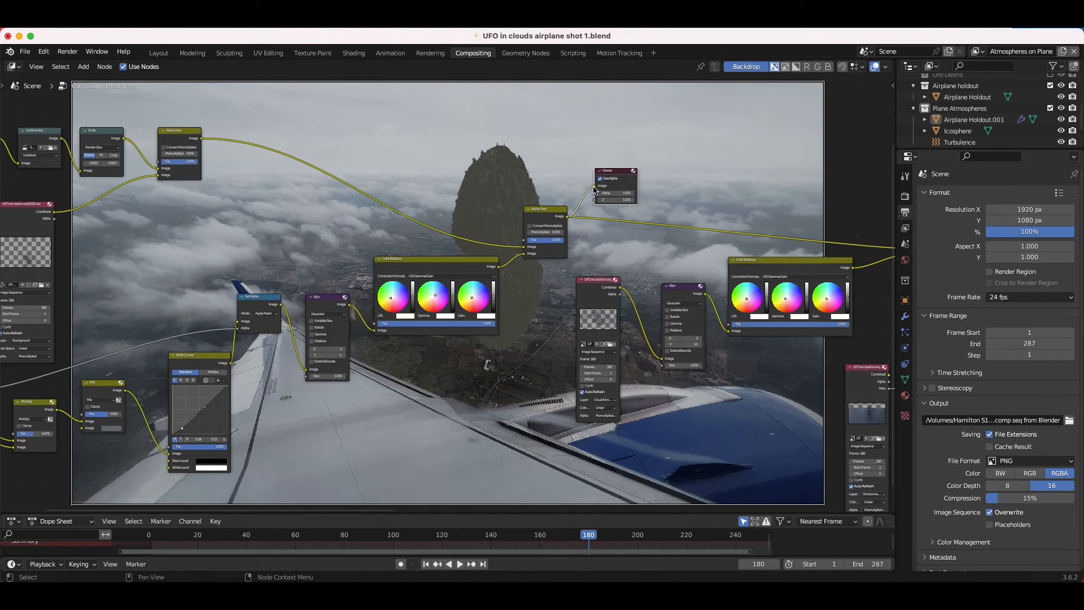
Step: Detach the Viewer node from the second Alpha Over and place it below the Mix node in the Foreground branch
{"action": "left_click_drag", "start_coordinate": [594, 190], "coordinate": [596, 187]}
{"action": "left_click", "coordinate": [616, 173]}
{"action": "key", "text": "g"}
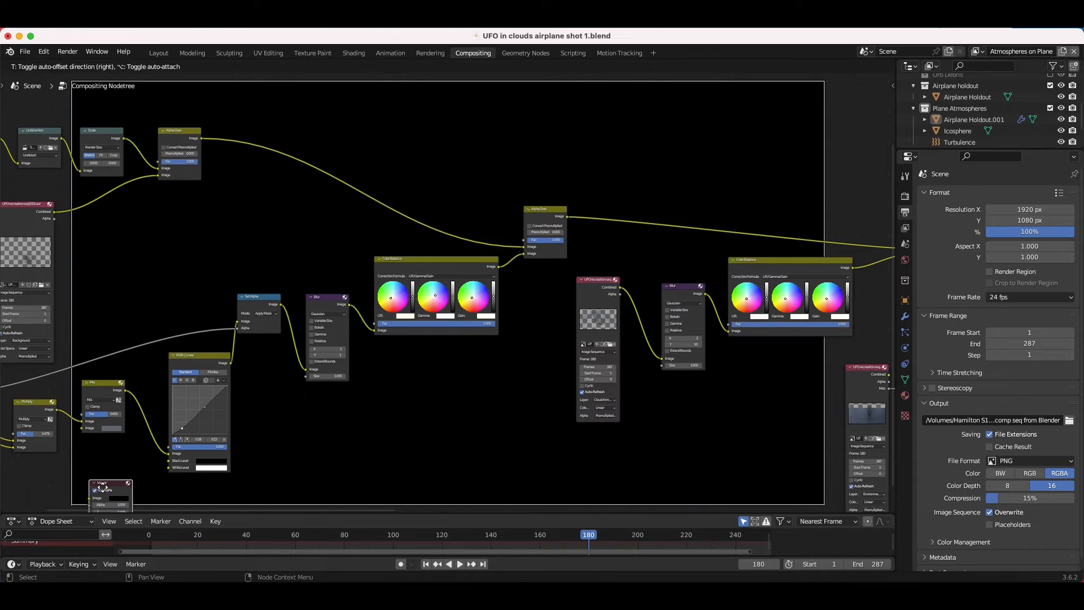
{"action": "left_click", "coordinate": [97, 461]}
Step: Feed the Viewer node the Combined output of the Foreground image sequence node
{"action": "scroll", "coordinate": [97, 460], "scroll_direction": "left", "scroll_amount": 6}
{"action": "scroll", "coordinate": [97, 460], "scroll_direction": "down", "scroll_amount": 2}
{"action": "scroll", "coordinate": [97, 463], "scroll_direction": "up", "scroll_amount": 1, "text": "ctrl"}
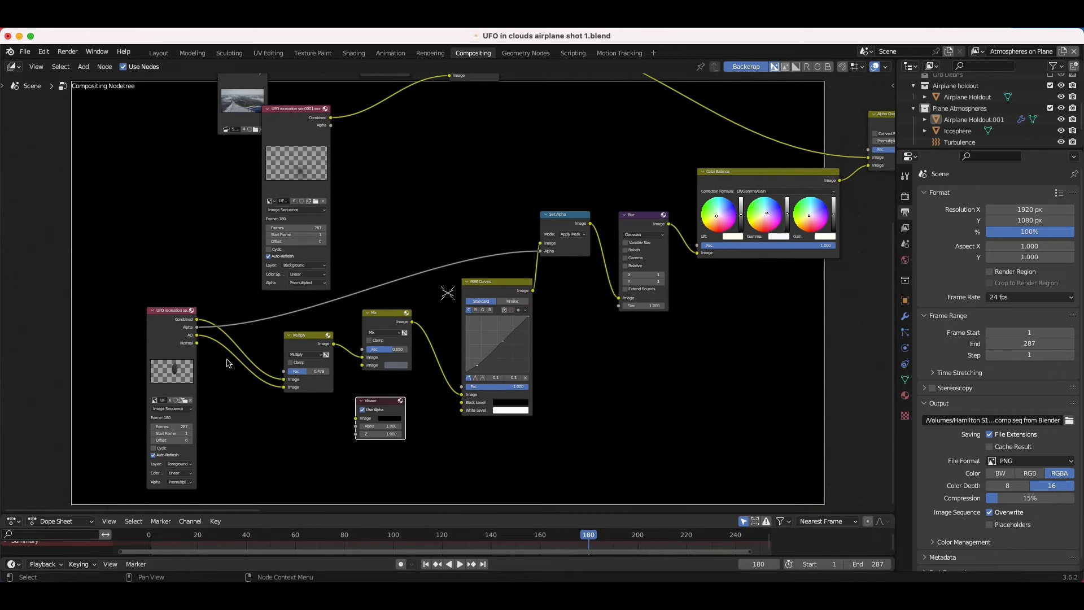
{"action": "scroll", "coordinate": [227, 363], "scroll_direction": "left", "scroll_amount": 6}
{"action": "scroll", "coordinate": [227, 362], "scroll_direction": "down", "scroll_amount": 2}
{"action": "scroll", "coordinate": [228, 363], "scroll_direction": "up", "scroll_amount": 3, "text": "ctrl"}
{"action": "left_click_drag", "start_coordinate": [393, 245], "coordinate": [515, 386]}
{"action": "left_click", "coordinate": [552, 365]}
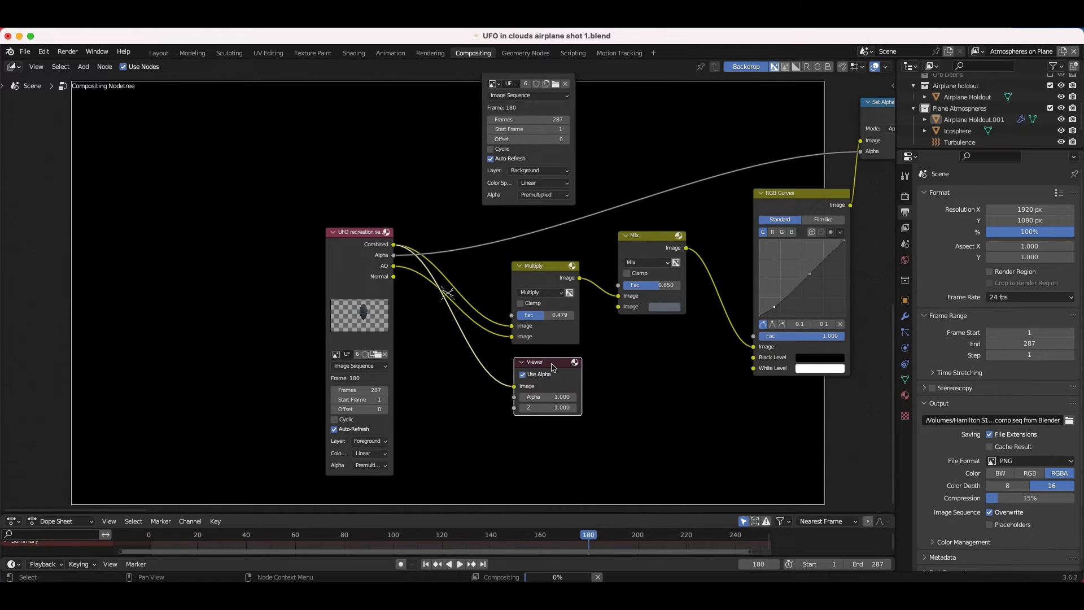
Step: Shift the Viewer node below the Mix node and feed it the Multiply node's image output
{"action": "scroll", "coordinate": [553, 368], "scroll_direction": "up", "scroll_amount": 6}
{"action": "scroll", "coordinate": [553, 368], "scroll_direction": "left", "scroll_amount": 5}
{"action": "scroll", "coordinate": [552, 368], "scroll_direction": "right", "scroll_amount": 10}
{"action": "scroll", "coordinate": [553, 368], "scroll_direction": "down", "scroll_amount": 2}
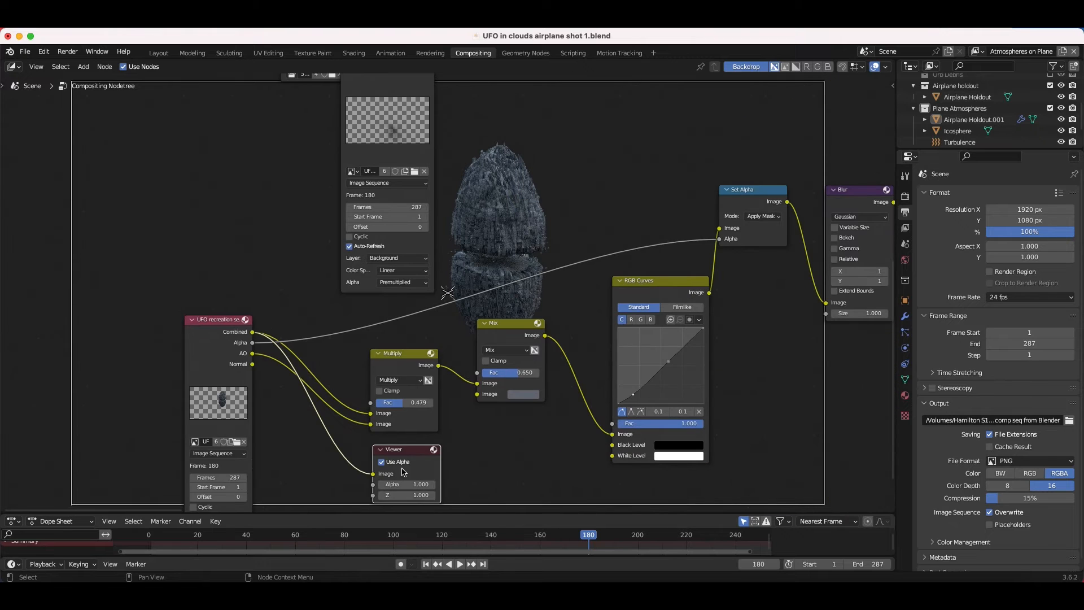
{"action": "left_click_drag", "start_coordinate": [416, 456], "coordinate": [514, 444]}
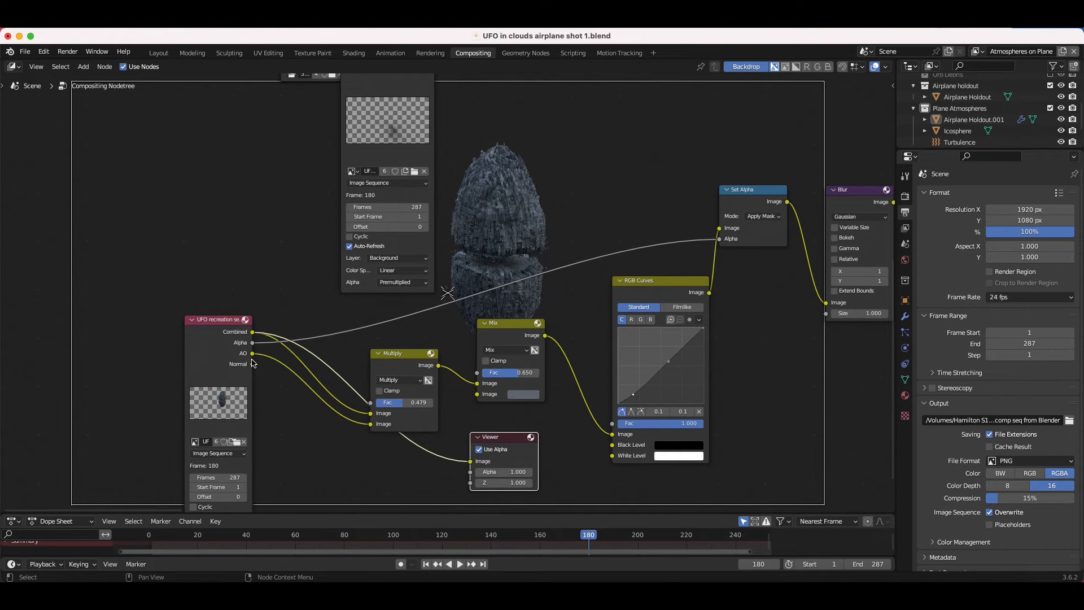
{"action": "left_click_drag", "start_coordinate": [437, 367], "coordinate": [471, 461]}
Step: Feed the Viewer node the Mix node's image output to preview the haze color blend
{"action": "scroll", "coordinate": [512, 183], "scroll_direction": "up", "scroll_amount": 4}
{"action": "scroll", "coordinate": [513, 183], "scroll_direction": "right", "scroll_amount": 4}
{"action": "scroll", "coordinate": [548, 348], "scroll_direction": "down", "scroll_amount": 8}
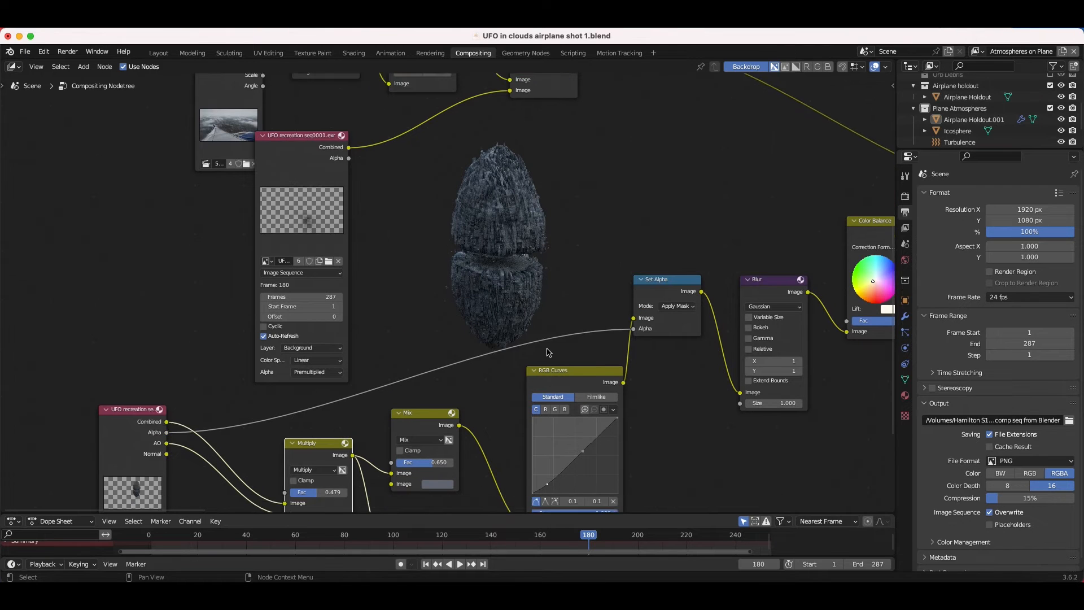
{"action": "scroll", "coordinate": [547, 349], "scroll_direction": "left", "scroll_amount": 2}
{"action": "left_click_drag", "start_coordinate": [467, 303], "coordinate": [547, 318]}
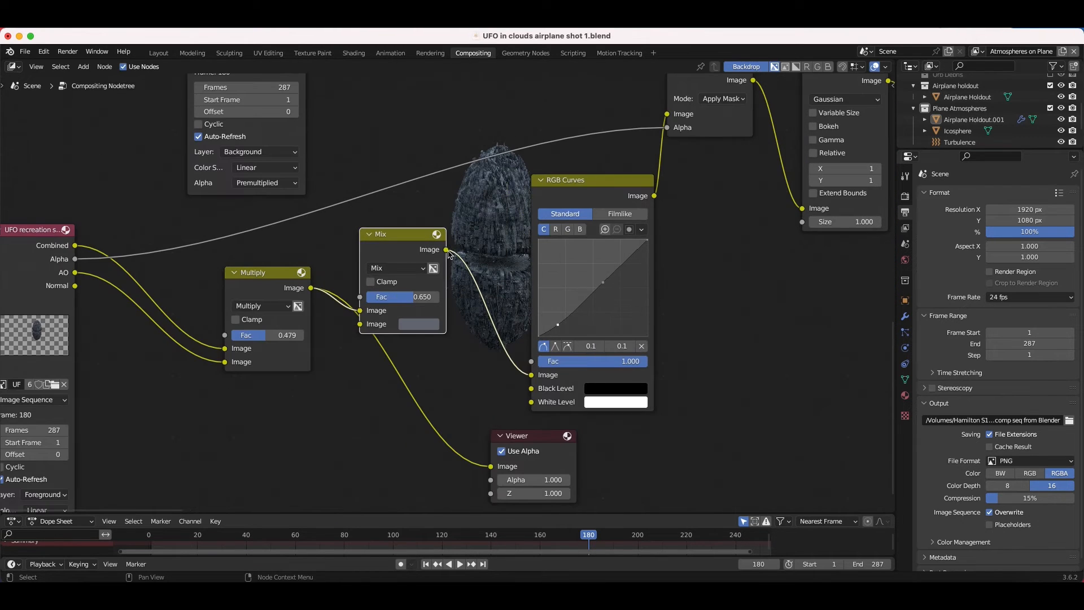
{"action": "left_click_drag", "start_coordinate": [446, 250], "coordinate": [493, 470]}
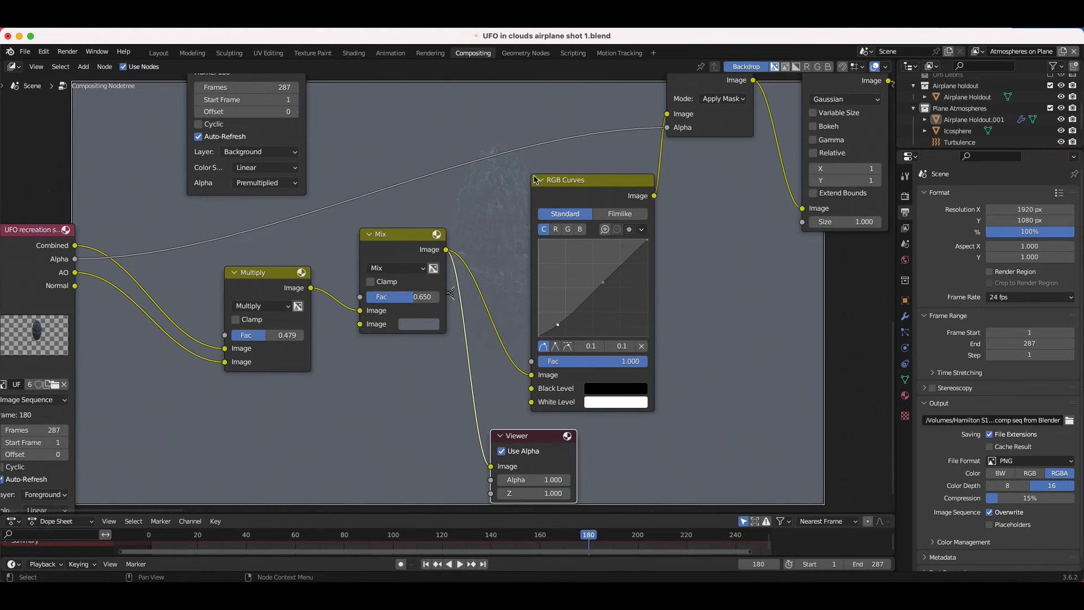
Step: Move the Viewer node above the Blur node and feed it the Set Alpha node's image output
{"action": "scroll", "coordinate": [558, 176], "scroll_direction": "up", "scroll_amount": 9}
{"action": "scroll", "coordinate": [390, 340], "scroll_direction": "down", "scroll_amount": 8}
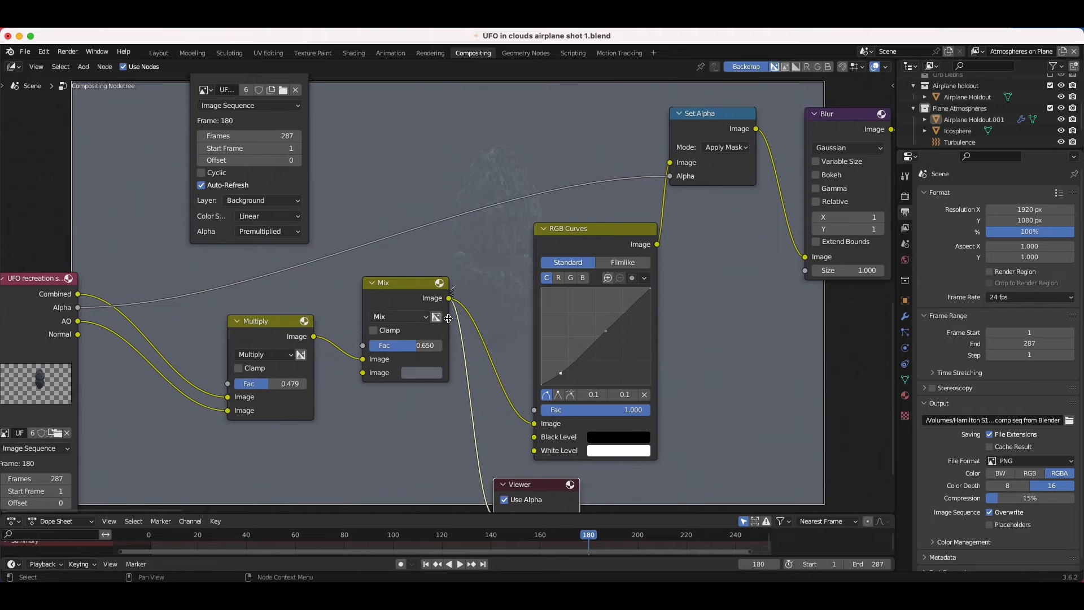
{"action": "scroll", "coordinate": [448, 318], "scroll_direction": "up", "scroll_amount": 10}
{"action": "scroll", "coordinate": [585, 351], "scroll_direction": "down", "scroll_amount": 10}
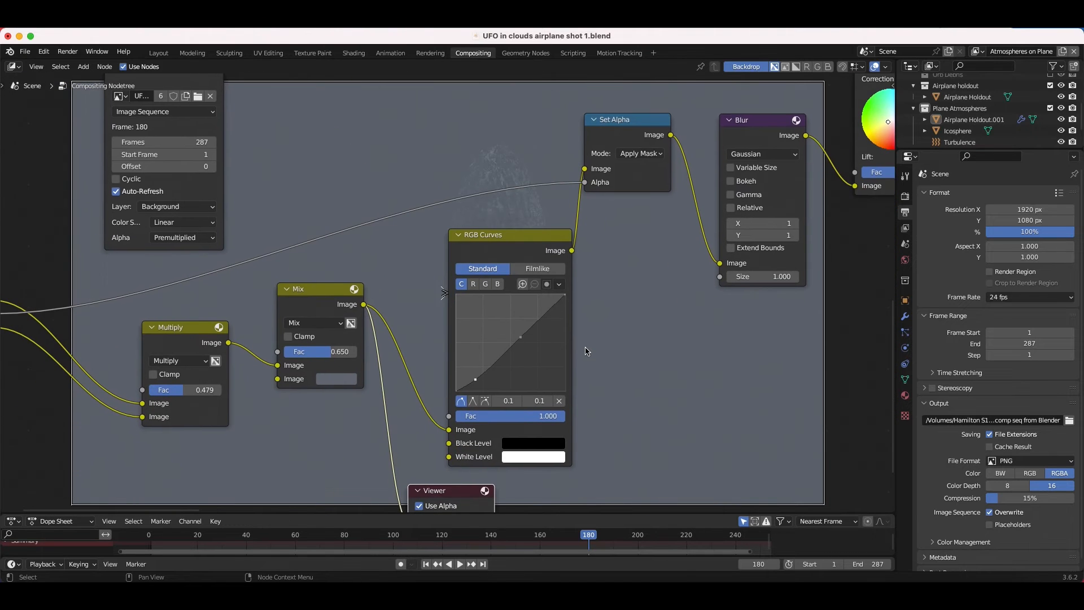
{"action": "scroll", "coordinate": [630, 194], "scroll_direction": "down", "scroll_amount": 3}
{"action": "left_click_drag", "start_coordinate": [452, 410], "coordinate": [699, 197]}
{"action": "scroll", "coordinate": [692, 200], "scroll_direction": "up", "scroll_amount": 8}
{"action": "left_click", "coordinate": [502, 264]}
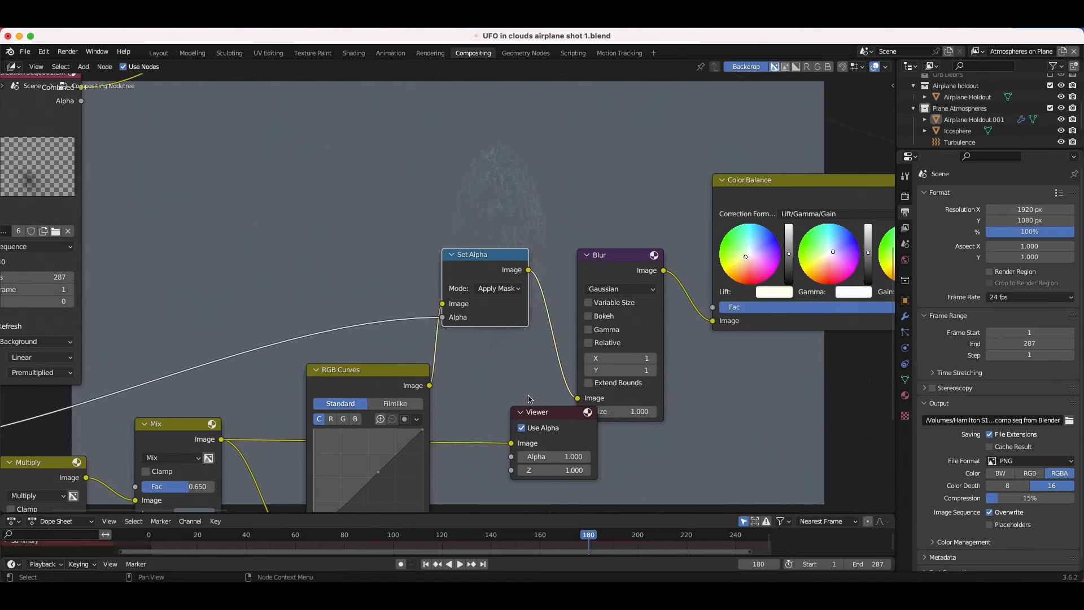
{"action": "left_click_drag", "start_coordinate": [542, 416], "coordinate": [612, 171]}
{"action": "left_click_drag", "start_coordinate": [529, 270], "coordinate": [583, 199]}
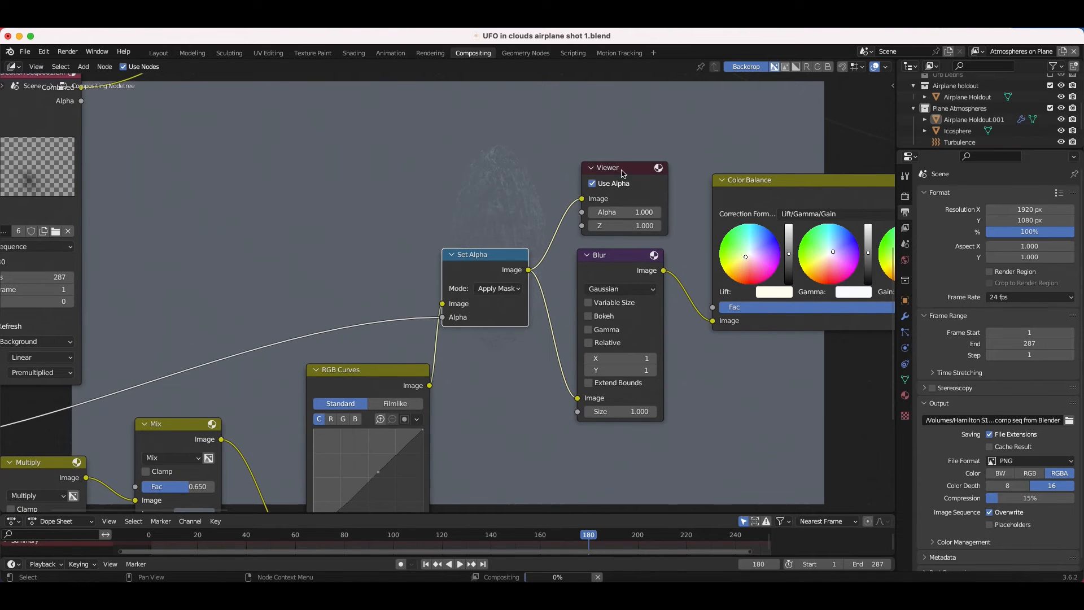
Step: Examine the masked UFO in the backdrop and the RGB Curves, Set Alpha and Blur nodes behind it
{"action": "scroll", "coordinate": [565, 164], "scroll_direction": "up", "scroll_amount": 5}
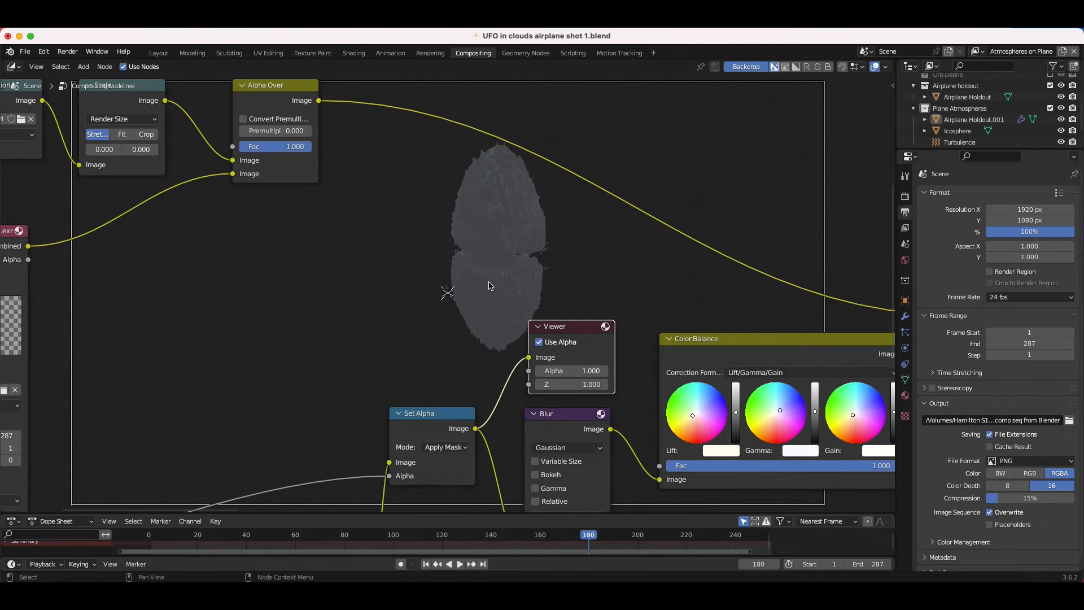
{"action": "scroll", "coordinate": [536, 281], "scroll_direction": "down", "scroll_amount": 5}
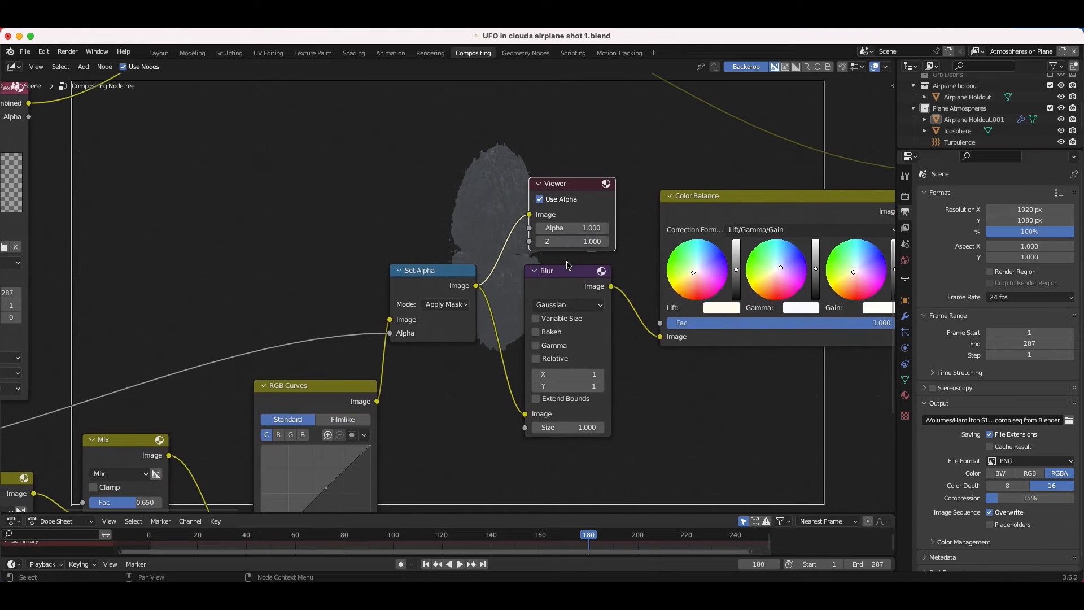
{"action": "scroll", "coordinate": [587, 180], "scroll_direction": "right", "scroll_amount": 5}
{"action": "scroll", "coordinate": [587, 181], "scroll_direction": "up", "scroll_amount": 4}
{"action": "scroll", "coordinate": [508, 263], "scroll_direction": "down", "scroll_amount": 8}
{"action": "scroll", "coordinate": [508, 264], "scroll_direction": "left", "scroll_amount": 5}
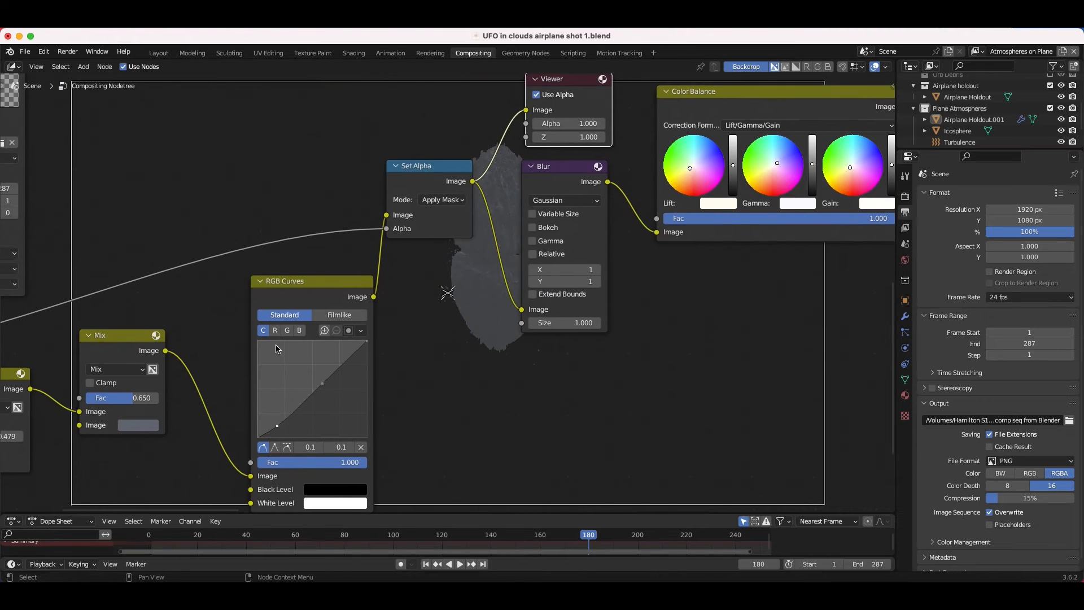
Step: Move the Viewer node above the Foreground branch's Color Balance node and inspect the Blur node's settings
{"action": "scroll", "coordinate": [333, 353], "scroll_direction": "up", "scroll_amount": 10}
{"action": "scroll", "coordinate": [333, 353], "scroll_direction": "right", "scroll_amount": 5}
{"action": "left_click_drag", "start_coordinate": [418, 353], "coordinate": [619, 274]}
{"action": "scroll", "coordinate": [446, 316], "scroll_direction": "down", "scroll_amount": 6}
{"action": "scroll", "coordinate": [446, 316], "scroll_direction": "left", "scroll_amount": 1}
{"action": "scroll", "coordinate": [452, 289], "scroll_direction": "up", "scroll_amount": 6}
{"action": "scroll", "coordinate": [451, 289], "scroll_direction": "right", "scroll_amount": 5}
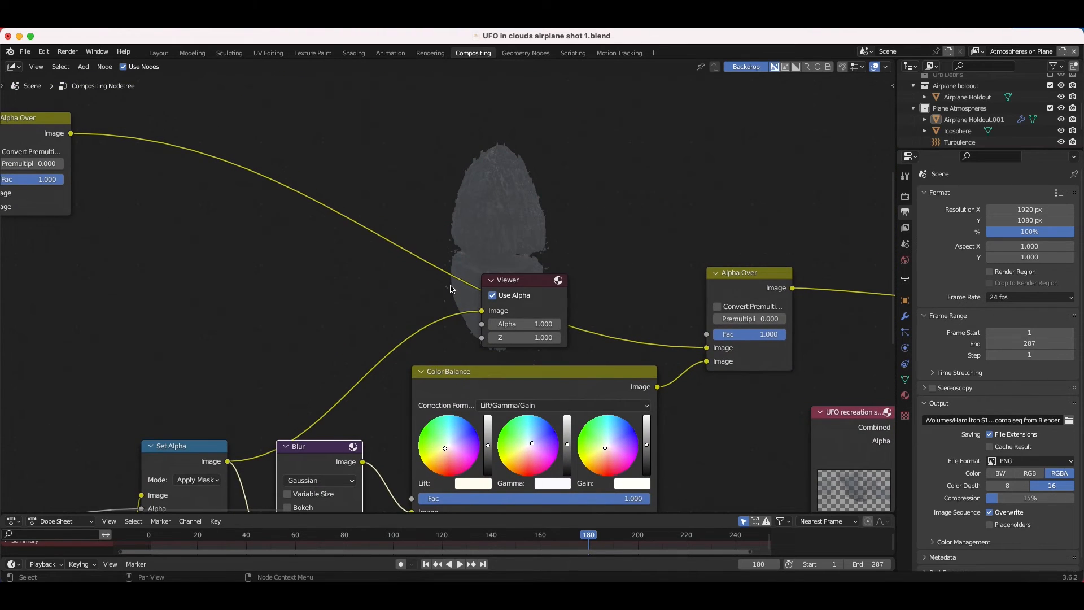
{"action": "scroll", "coordinate": [450, 289], "scroll_direction": "down", "scroll_amount": 6}
{"action": "scroll", "coordinate": [450, 289], "scroll_direction": "left", "scroll_amount": 4}
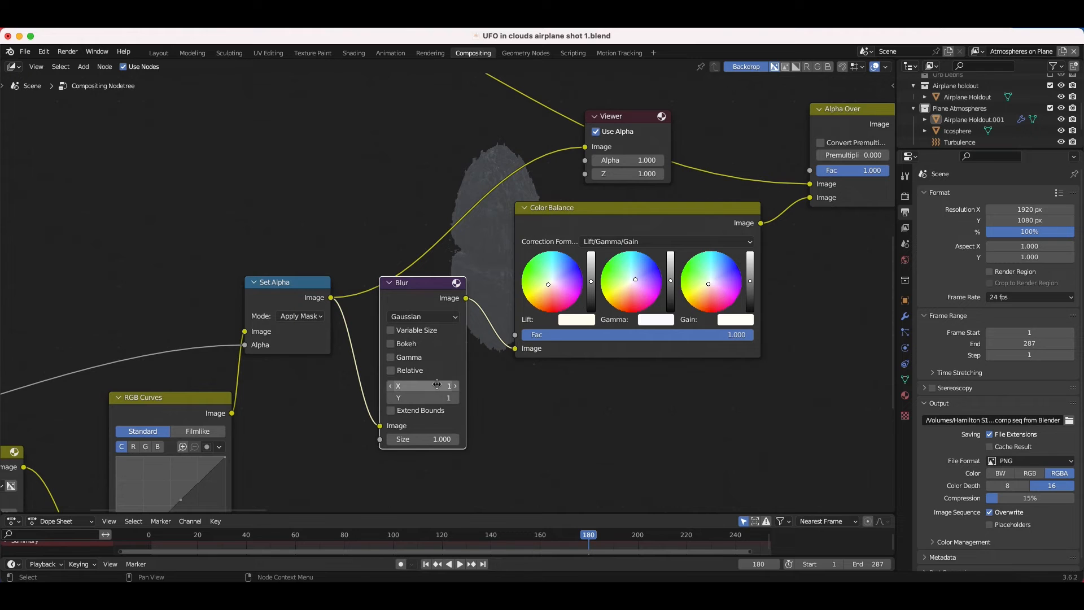
Step: Move the Viewer node above the Alpha Over node and feed it the Foreground branch's Color Balance image output
{"action": "scroll", "coordinate": [504, 394], "scroll_direction": "right", "scroll_amount": 8}
{"action": "scroll", "coordinate": [505, 394], "scroll_direction": "up", "scroll_amount": 3}
{"action": "left_click", "coordinate": [443, 180]}
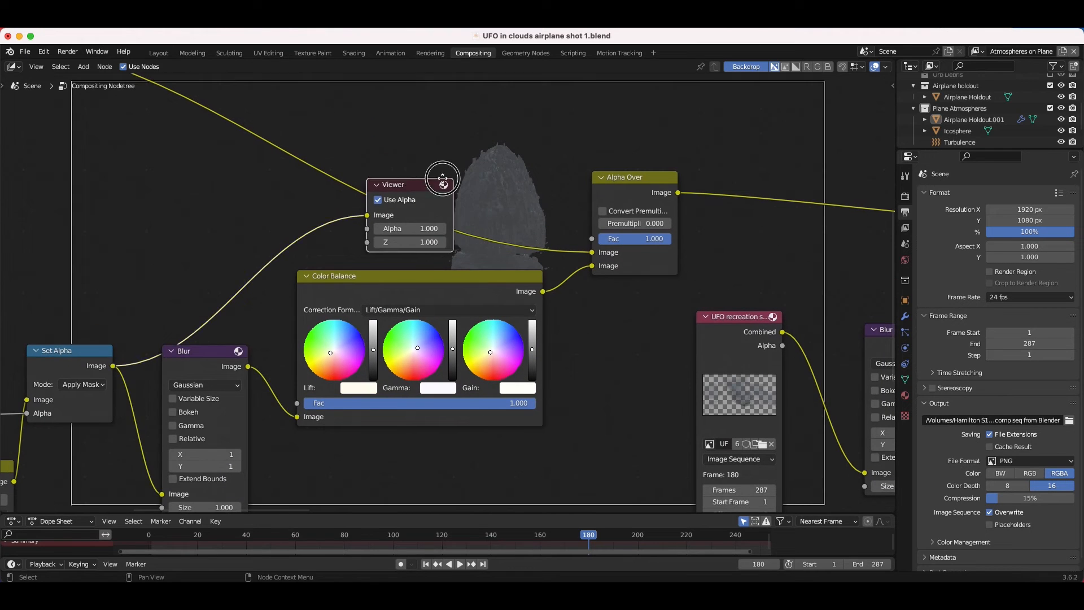
{"action": "left_click_drag", "start_coordinate": [443, 178], "coordinate": [623, 102]}
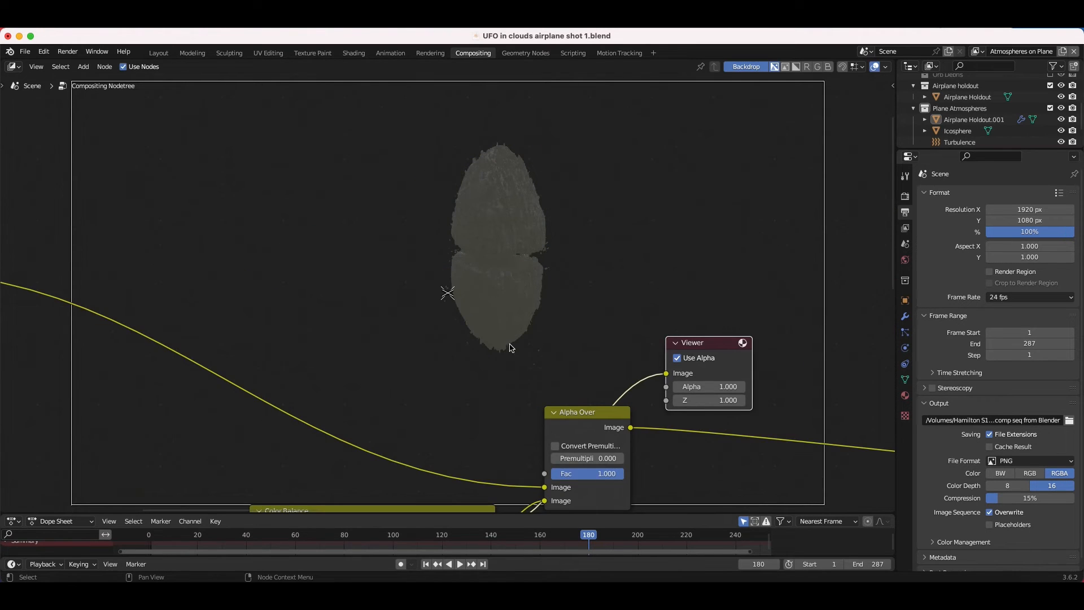
{"action": "scroll", "coordinate": [510, 345], "scroll_direction": "down", "scroll_amount": 9}
{"action": "scroll", "coordinate": [509, 345], "scroll_direction": "up", "scroll_amount": 12}
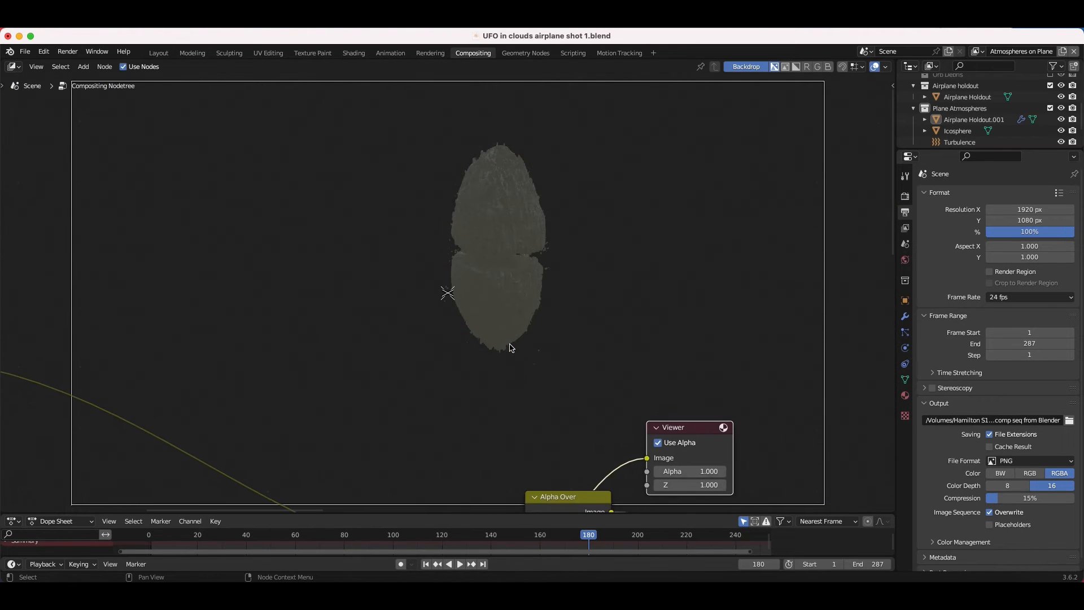
{"action": "scroll", "coordinate": [510, 347], "scroll_direction": "up", "scroll_amount": 1}
{"action": "scroll", "coordinate": [502, 360], "scroll_direction": "down", "scroll_amount": 12}
{"action": "scroll", "coordinate": [502, 360], "scroll_direction": "up", "scroll_amount": 4}
{"action": "scroll", "coordinate": [501, 359], "scroll_direction": "right", "scroll_amount": 5}
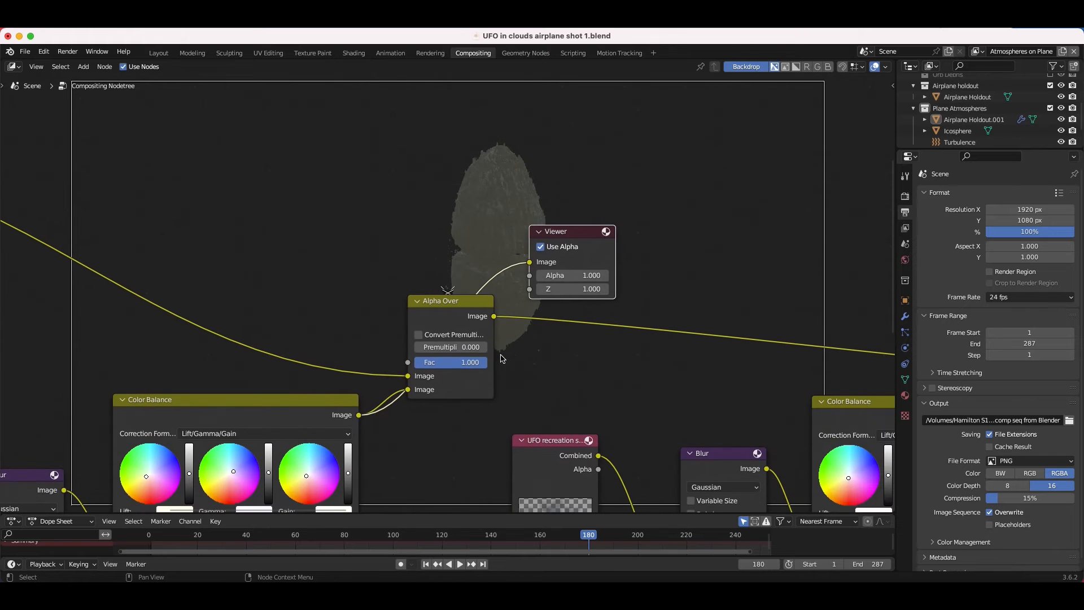
Step: Shift the Viewer node away from the Alpha Over node and feed it that node's image output to preview the composite
{"action": "left_click_drag", "start_coordinate": [582, 234], "coordinate": [677, 233]}
{"action": "left_click_drag", "start_coordinate": [496, 318], "coordinate": [631, 262]}
{"action": "scroll", "coordinate": [528, 171], "scroll_direction": "up", "scroll_amount": 15}
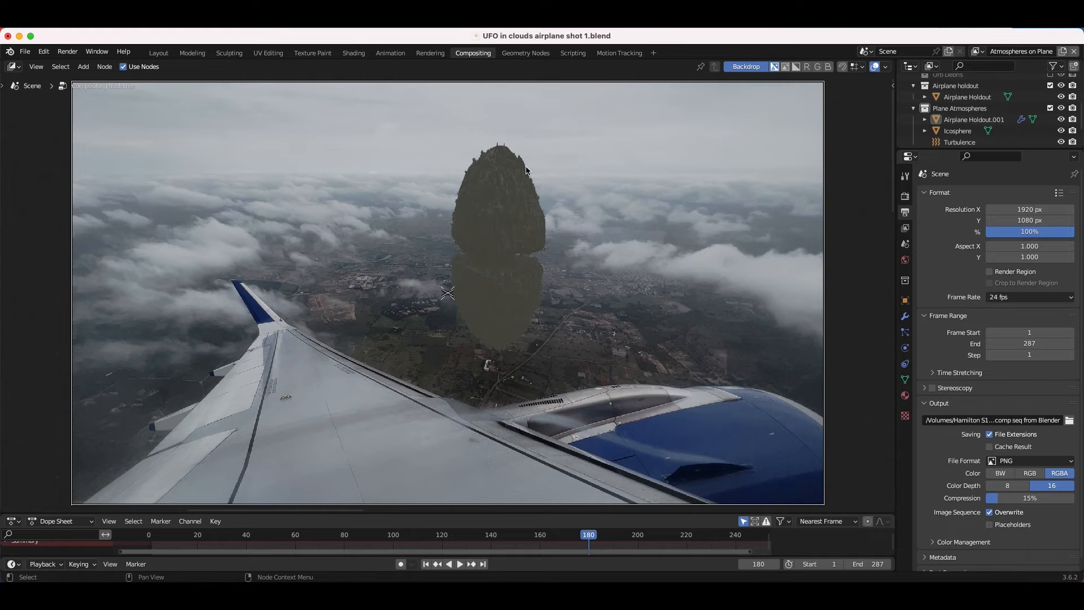
{"action": "scroll", "coordinate": [687, 301], "scroll_direction": "down", "scroll_amount": 5}
{"action": "scroll", "coordinate": [687, 301], "scroll_direction": "down", "scroll_amount": 5}
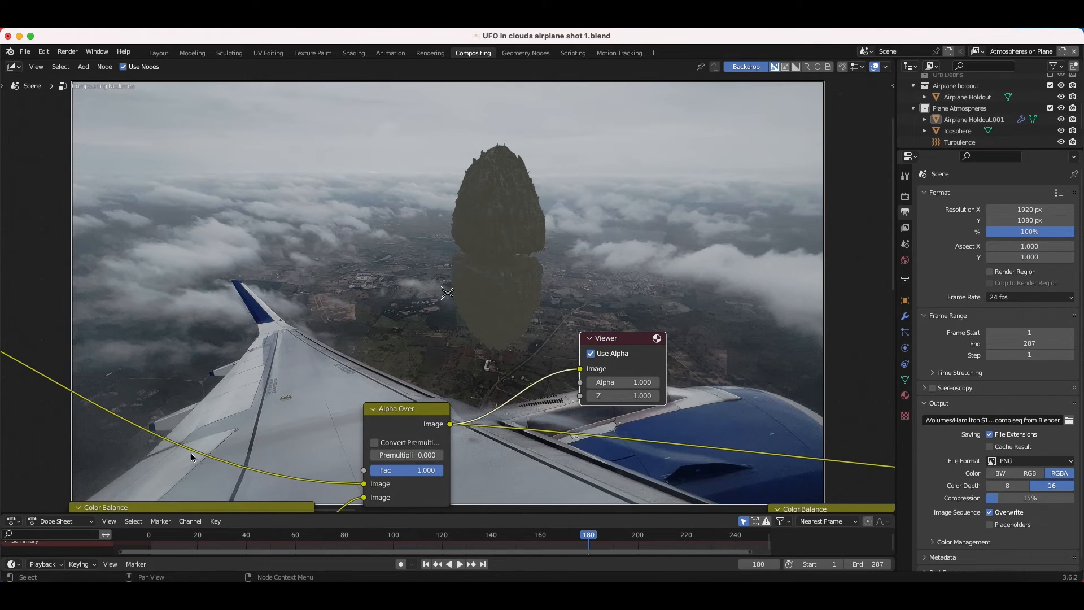
{"action": "scroll", "coordinate": [621, 246], "scroll_direction": "right", "scroll_amount": 10}
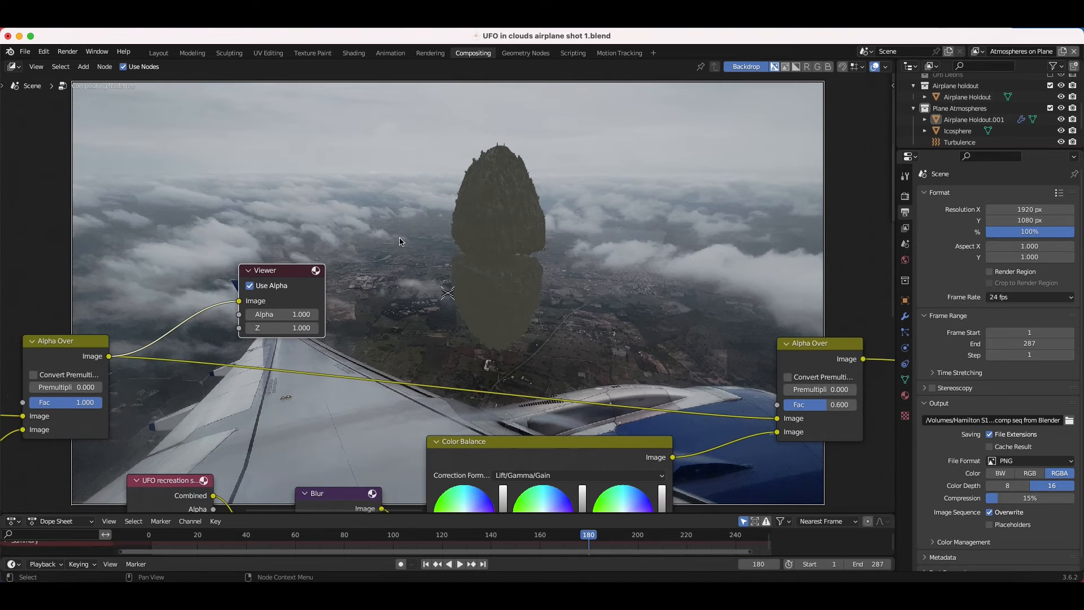
{"action": "scroll", "coordinate": [425, 333], "scroll_direction": "down", "scroll_amount": 3}
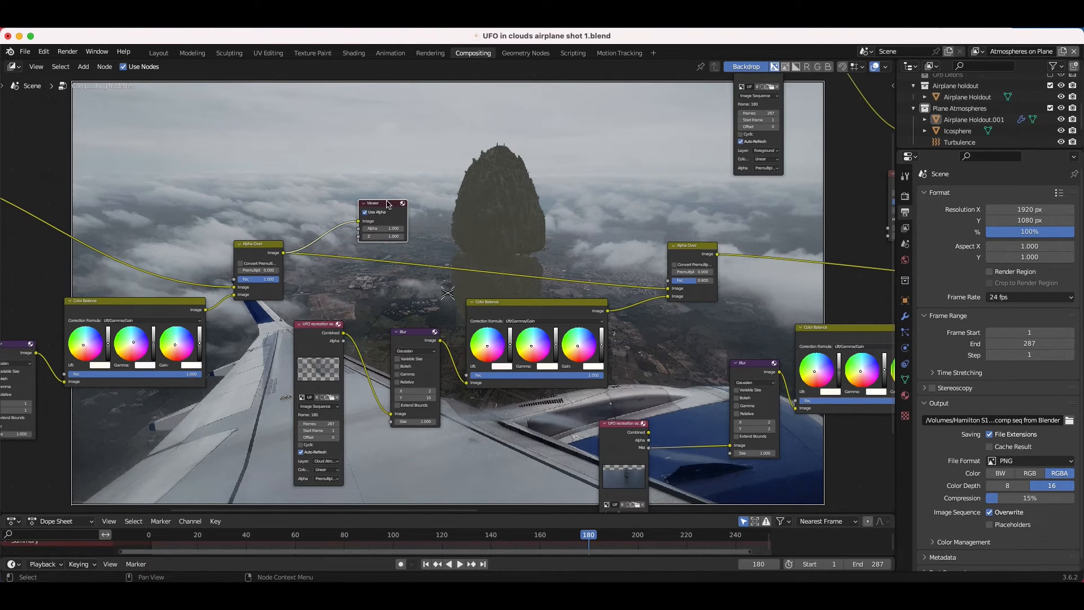
Step: Move the Viewer node toward the second Alpha Over node and widen the Cloud Atmospheres image sequence node
{"action": "left_click_drag", "start_coordinate": [389, 204], "coordinate": [620, 217]}
{"action": "scroll", "coordinate": [397, 297], "scroll_direction": "left", "scroll_amount": 6}
{"action": "scroll", "coordinate": [397, 298], "scroll_direction": "down", "scroll_amount": 4}
{"action": "scroll", "coordinate": [397, 297], "scroll_direction": "up", "scroll_amount": 5, "text": "ctrl"}
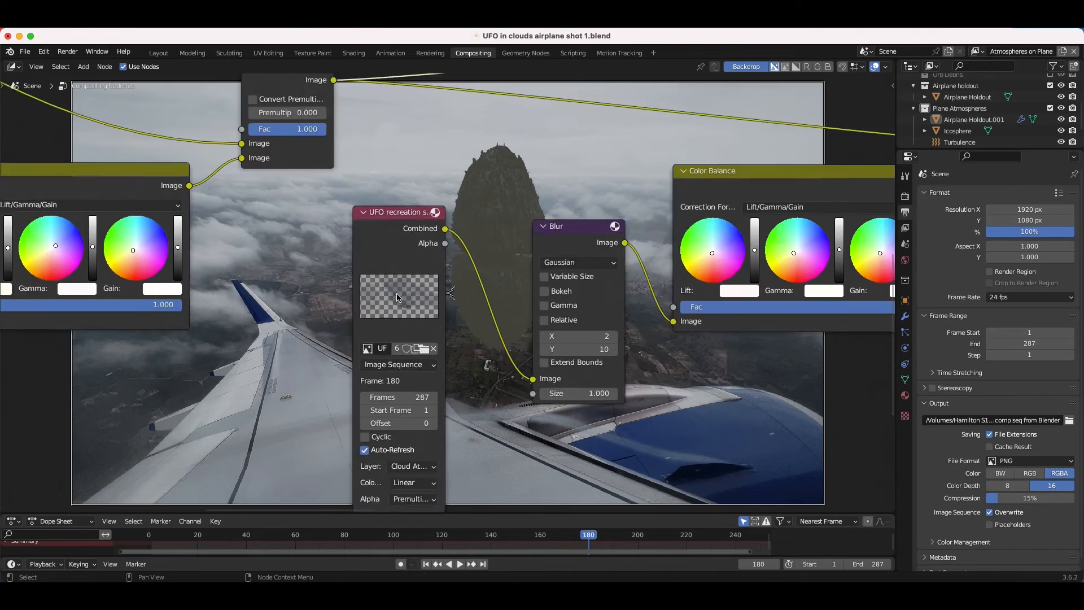
{"action": "left_click", "coordinate": [419, 169]}
{"action": "left_click", "coordinate": [368, 181]}
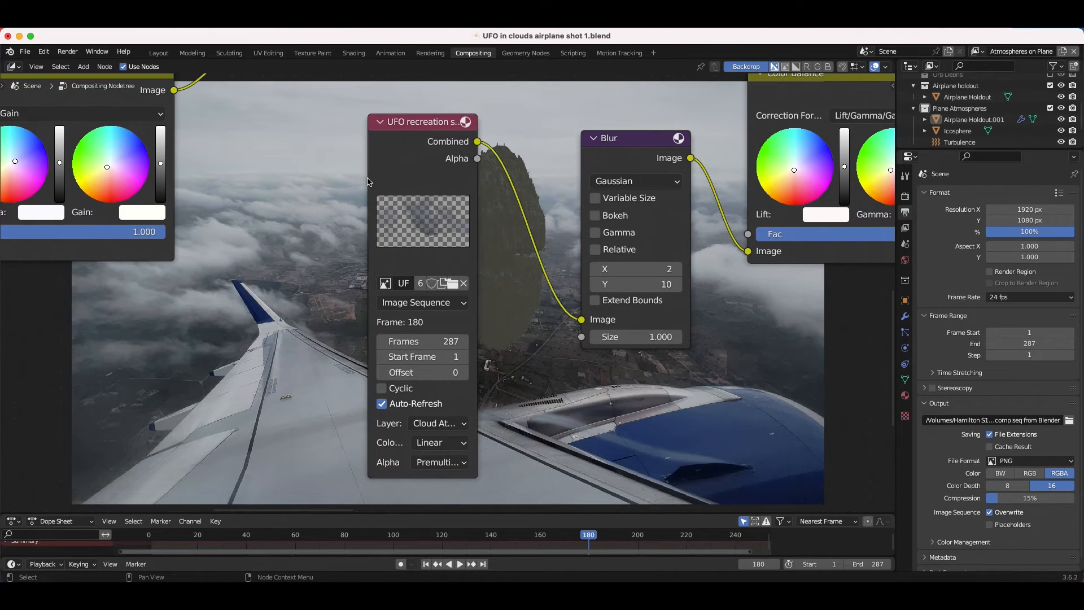
{"action": "left_click_drag", "start_coordinate": [368, 181], "coordinate": [332, 179]}
Step: Move the Viewer node below the cloud branch's Blur node and preview the Cloud Atmospheres sequence's Combined output
{"action": "scroll", "coordinate": [519, 231], "scroll_direction": "right", "scroll_amount": 10}
{"action": "scroll", "coordinate": [518, 231], "scroll_direction": "up", "scroll_amount": 6}
{"action": "scroll", "coordinate": [518, 231], "scroll_direction": "down", "scroll_amount": 4, "text": "ctrl"}
{"action": "scroll", "coordinate": [518, 228], "scroll_direction": "right", "scroll_amount": 7}
{"action": "scroll", "coordinate": [518, 227], "scroll_direction": "up", "scroll_amount": 2}
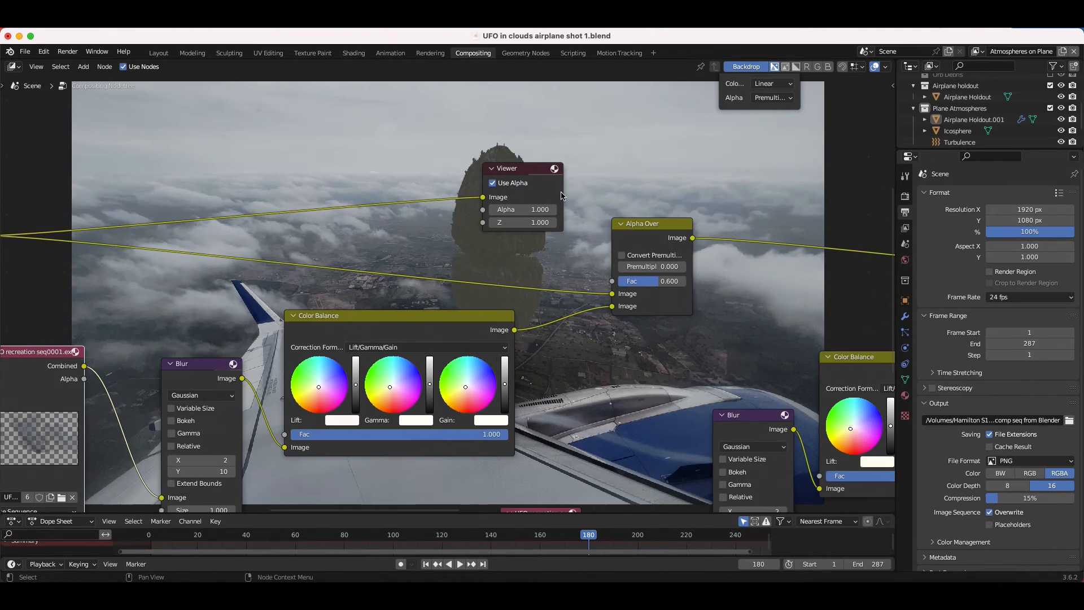
{"action": "left_click_drag", "start_coordinate": [518, 187], "coordinate": [348, 455]}
{"action": "scroll", "coordinate": [348, 456], "scroll_direction": "left", "scroll_amount": 8}
{"action": "scroll", "coordinate": [348, 456], "scroll_direction": "down", "scroll_amount": 5}
{"action": "scroll", "coordinate": [348, 459], "scroll_direction": "left", "scroll_amount": 1}
{"action": "scroll", "coordinate": [348, 459], "scroll_direction": "down", "scroll_amount": 1}
{"action": "left_click_drag", "start_coordinate": [559, 319], "coordinate": [476, 383]}
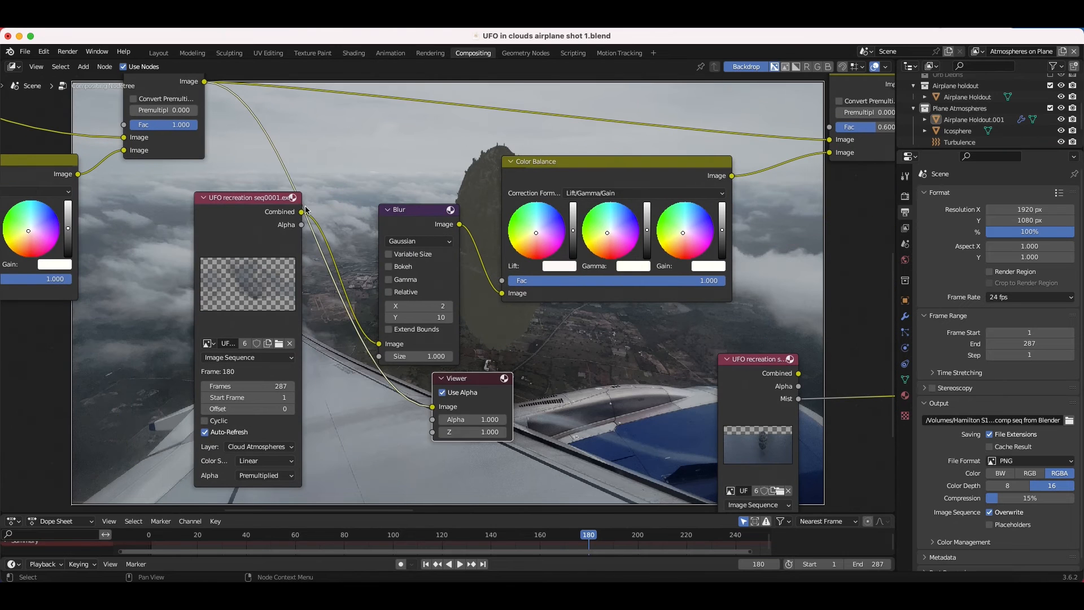
{"action": "left_click", "coordinate": [478, 382]}
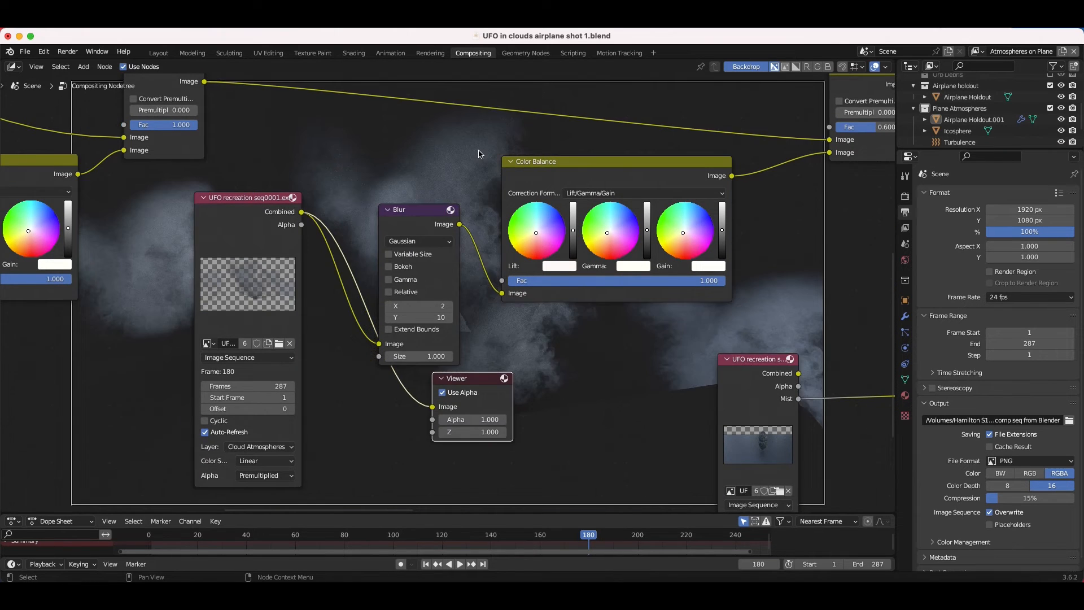
{"action": "scroll", "coordinate": [480, 153], "scroll_direction": "up", "scroll_amount": 15}
{"action": "scroll", "coordinate": [479, 153], "scroll_direction": "right", "scroll_amount": 3}
{"action": "scroll", "coordinate": [847, 302], "scroll_direction": "down", "scroll_amount": 5}
{"action": "scroll", "coordinate": [847, 303], "scroll_direction": "right", "scroll_amount": 3}
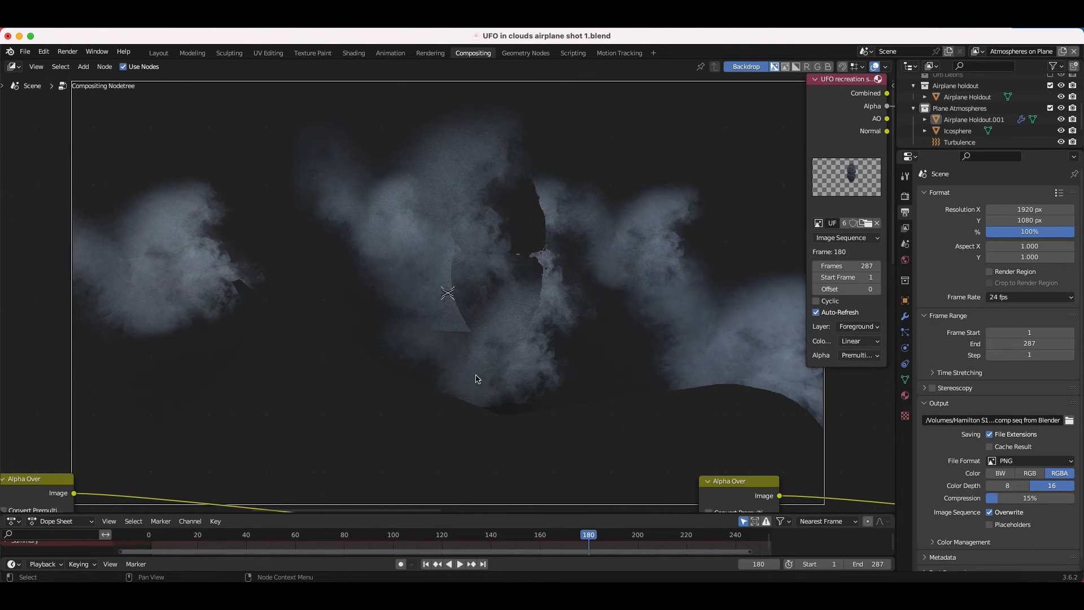
Step: Move the Viewer node above the second Alpha Over node and feed it the cloud branch's Blur image output
{"action": "scroll", "coordinate": [476, 379], "scroll_direction": "down", "scroll_amount": 10}
{"action": "left_click_drag", "start_coordinate": [349, 409], "coordinate": [728, 236]}
{"action": "scroll", "coordinate": [350, 273], "scroll_direction": "up", "scroll_amount": 3}
{"action": "scroll", "coordinate": [351, 273], "scroll_direction": "right", "scroll_amount": 2}
{"action": "left_click_drag", "start_coordinate": [261, 357], "coordinate": [618, 366]}
{"action": "left_click", "coordinate": [655, 337]}
{"action": "scroll", "coordinate": [655, 338], "scroll_direction": "up", "scroll_amount": 8}
{"action": "scroll", "coordinate": [653, 333], "scroll_direction": "right", "scroll_amount": 3}
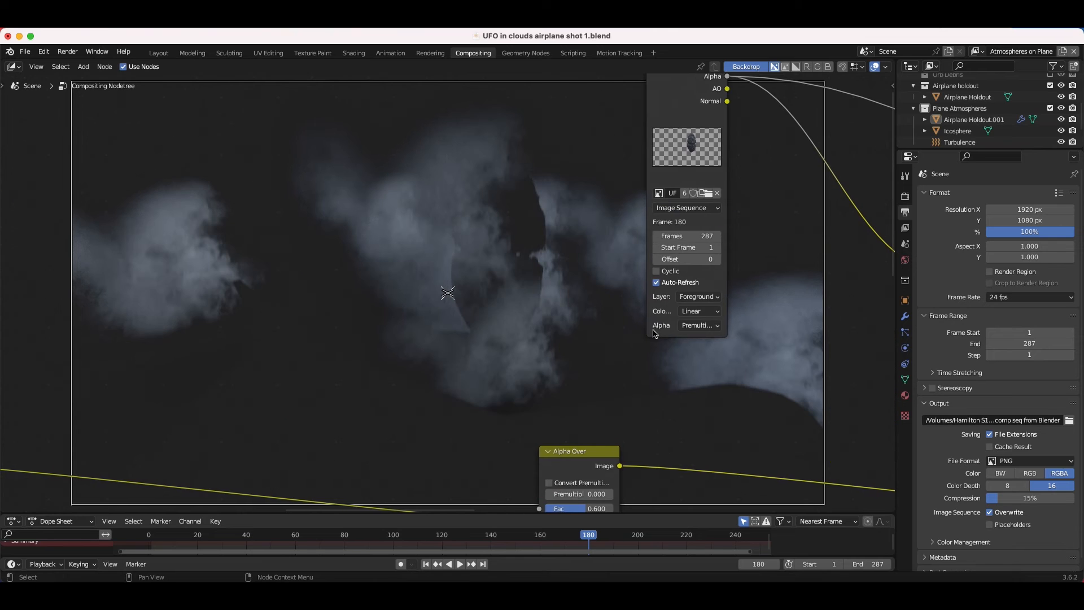
{"action": "scroll", "coordinate": [654, 334], "scroll_direction": "down", "scroll_amount": 8}
{"action": "scroll", "coordinate": [654, 334], "scroll_direction": "left", "scroll_amount": 2}
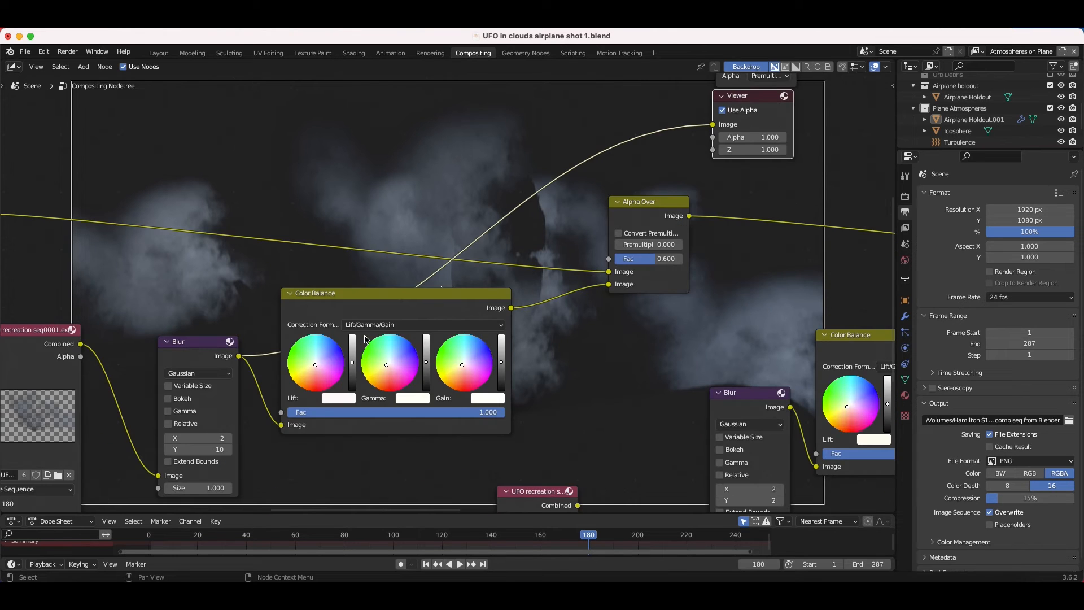
Step: Feed the Viewer node the second Alpha Over node's image output to preview the clouds over the composite
{"action": "scroll", "coordinate": [410, 311], "scroll_direction": "up", "scroll_amount": 2}
{"action": "scroll", "coordinate": [410, 311], "scroll_direction": "right", "scroll_amount": 4}
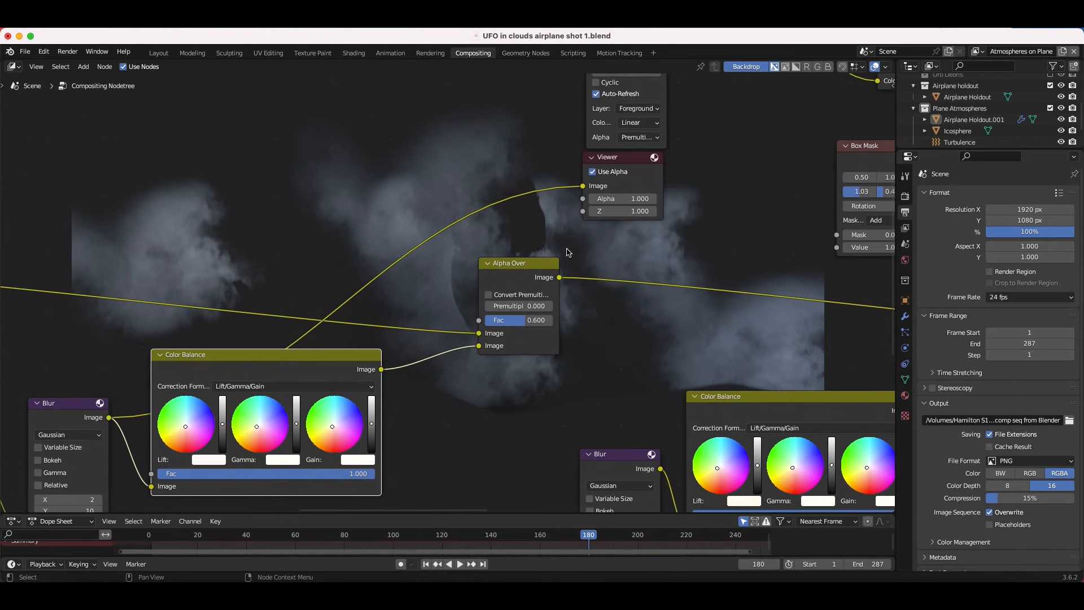
{"action": "left_click_drag", "start_coordinate": [559, 277], "coordinate": [627, 208]}
{"action": "scroll", "coordinate": [627, 209], "scroll_direction": "up", "scroll_amount": 6}
{"action": "scroll", "coordinate": [627, 209], "scroll_direction": "left", "scroll_amount": 3}
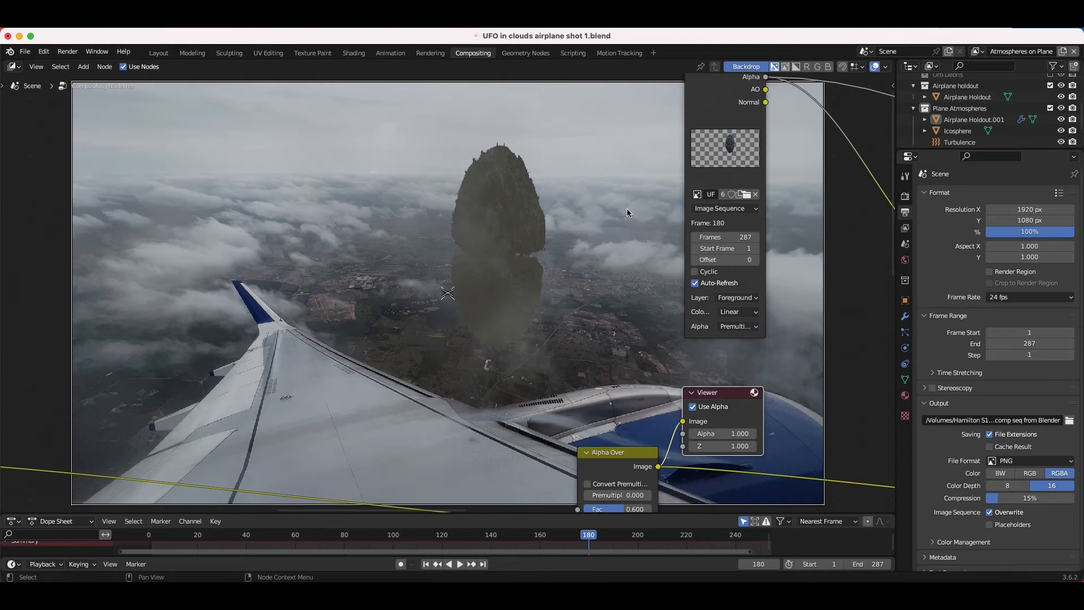
{"action": "scroll", "coordinate": [627, 208], "scroll_direction": "left", "scroll_amount": 2}
{"action": "scroll", "coordinate": [626, 209], "scroll_direction": "down", "scroll_amount": 1}
{"action": "scroll", "coordinate": [609, 330], "scroll_direction": "right", "scroll_amount": 4}
{"action": "scroll", "coordinate": [610, 330], "scroll_direction": "down", "scroll_amount": 2}
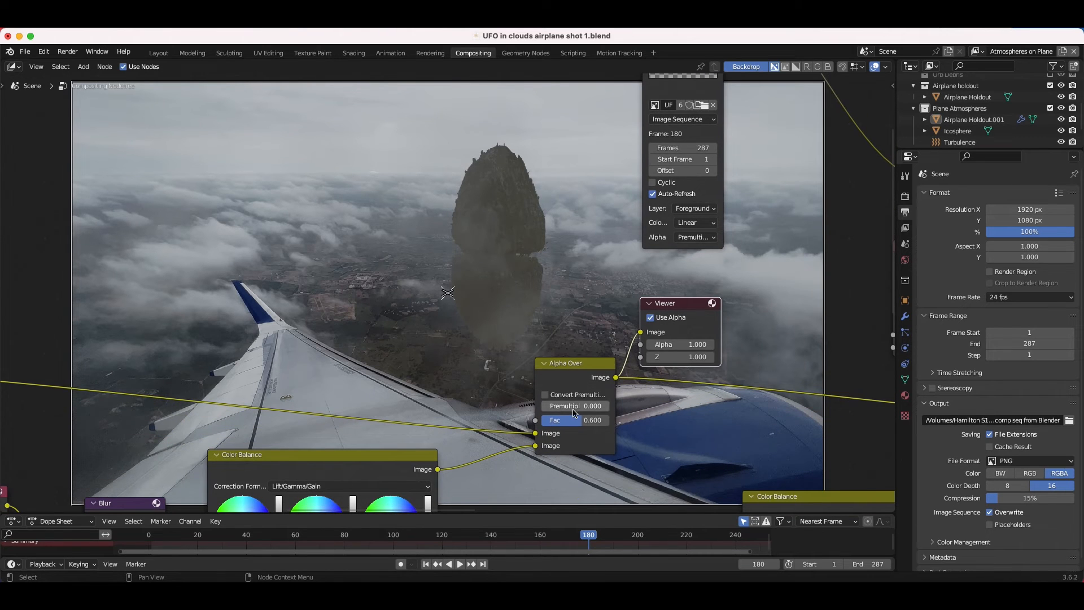
Step: Try the second Alpha Over node's Fac at 0 to compare the shot without clouds, and undo the change
{"action": "scroll", "coordinate": [594, 323], "scroll_direction": "up", "scroll_amount": 3}
{"action": "scroll", "coordinate": [594, 323], "scroll_direction": "left", "scroll_amount": 3}
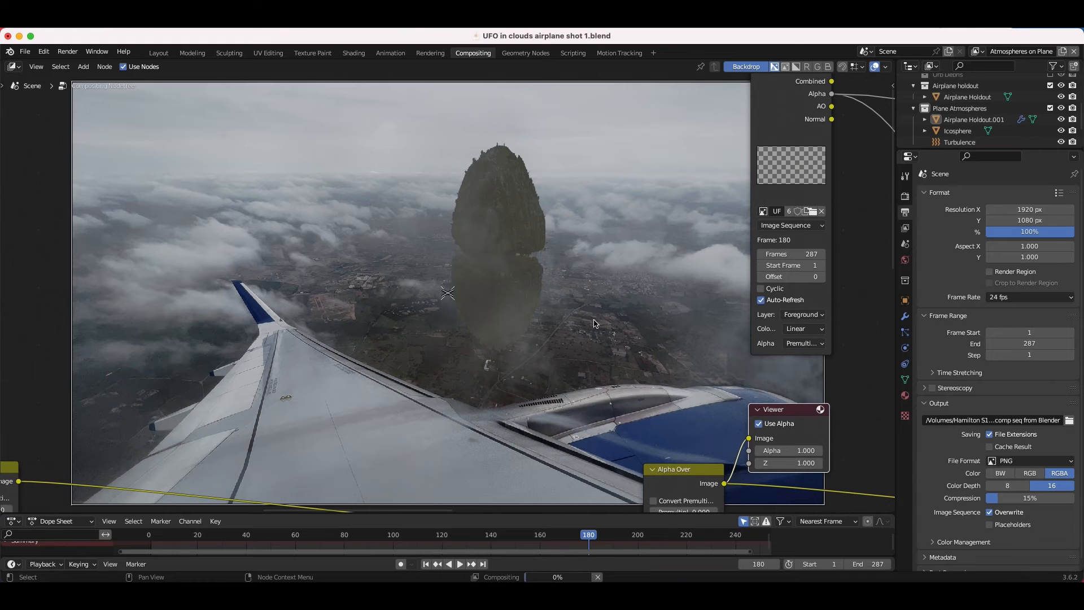
{"action": "scroll", "coordinate": [594, 323], "scroll_direction": "down", "scroll_amount": 5}
{"action": "scroll", "coordinate": [594, 323], "scroll_direction": "right", "scroll_amount": 2}
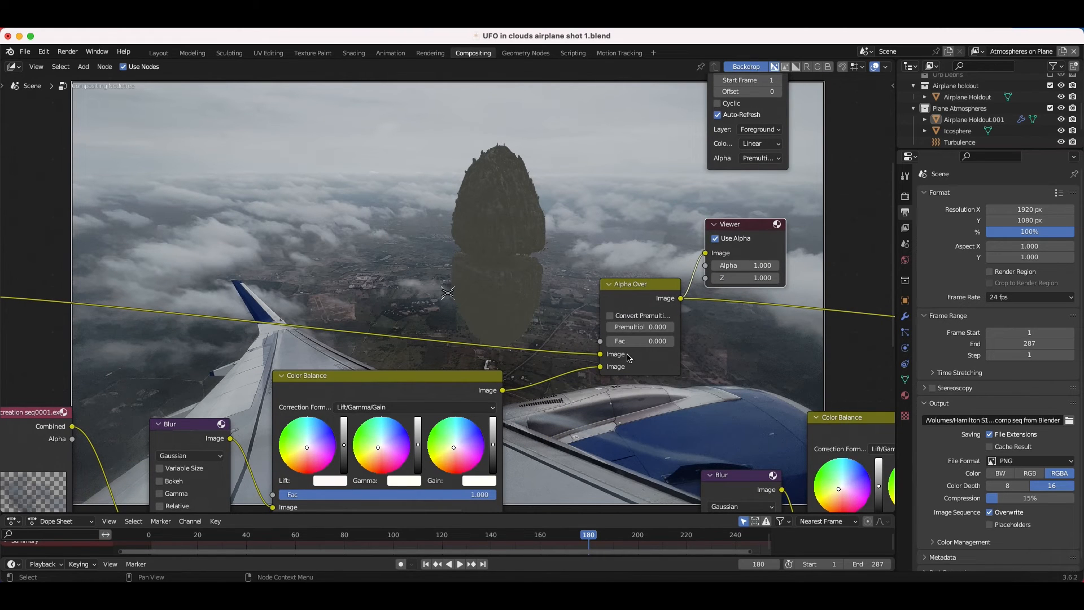
{"action": "key", "text": "super+z"}
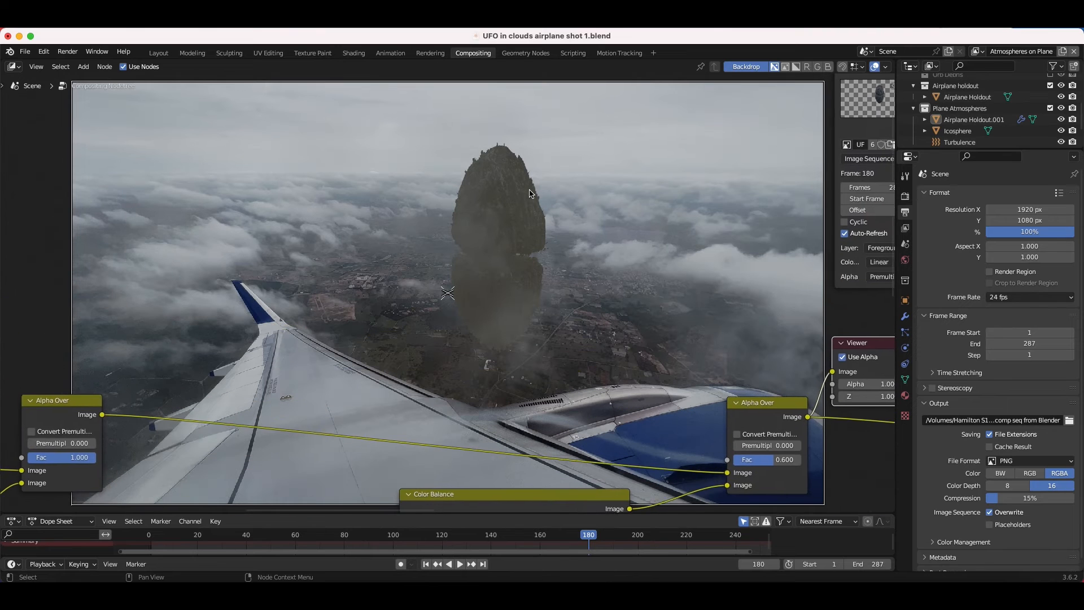
{"action": "scroll", "coordinate": [582, 204], "scroll_direction": "up", "scroll_amount": 3}
{"action": "scroll", "coordinate": [583, 204], "scroll_direction": "right", "scroll_amount": 1}
Step: Widen the Environment for Mist image sequence node so its file and layer names fit
{"action": "scroll", "coordinate": [541, 286], "scroll_direction": "down", "scroll_amount": 10}
{"action": "scroll", "coordinate": [541, 286], "scroll_direction": "right", "scroll_amount": 3}
{"action": "scroll", "coordinate": [541, 286], "scroll_direction": "up", "scroll_amount": 2, "text": "ctrl"}
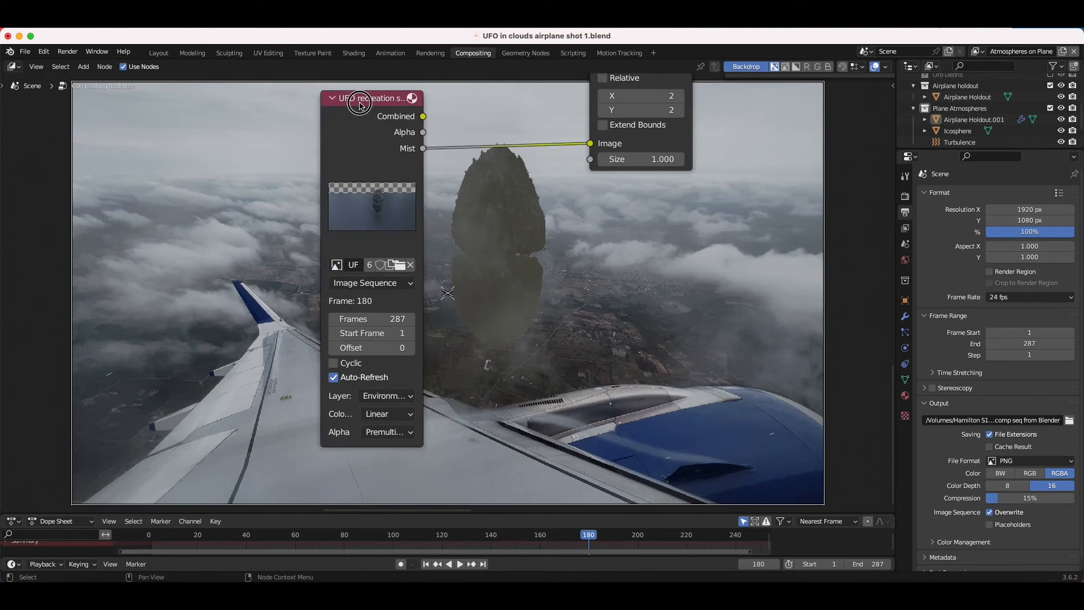
{"action": "left_click", "coordinate": [359, 104]}
{"action": "scroll", "coordinate": [360, 105], "scroll_direction": "left", "scroll_amount": 3}
{"action": "left_click", "coordinate": [400, 212]}
{"action": "left_click", "coordinate": [429, 171]}
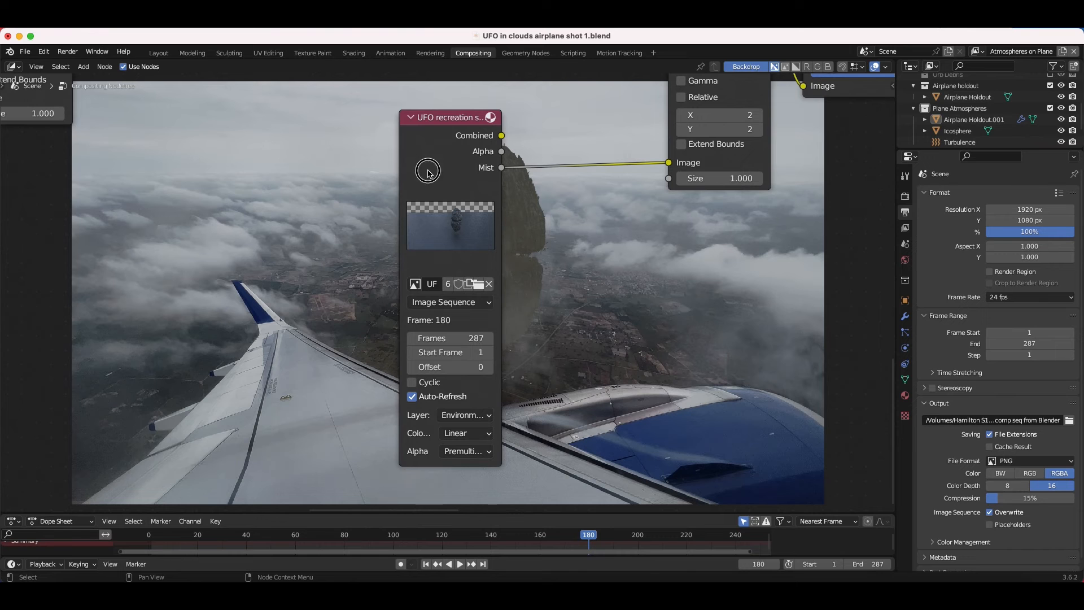
{"action": "left_click_drag", "start_coordinate": [400, 191], "coordinate": [332, 191]}
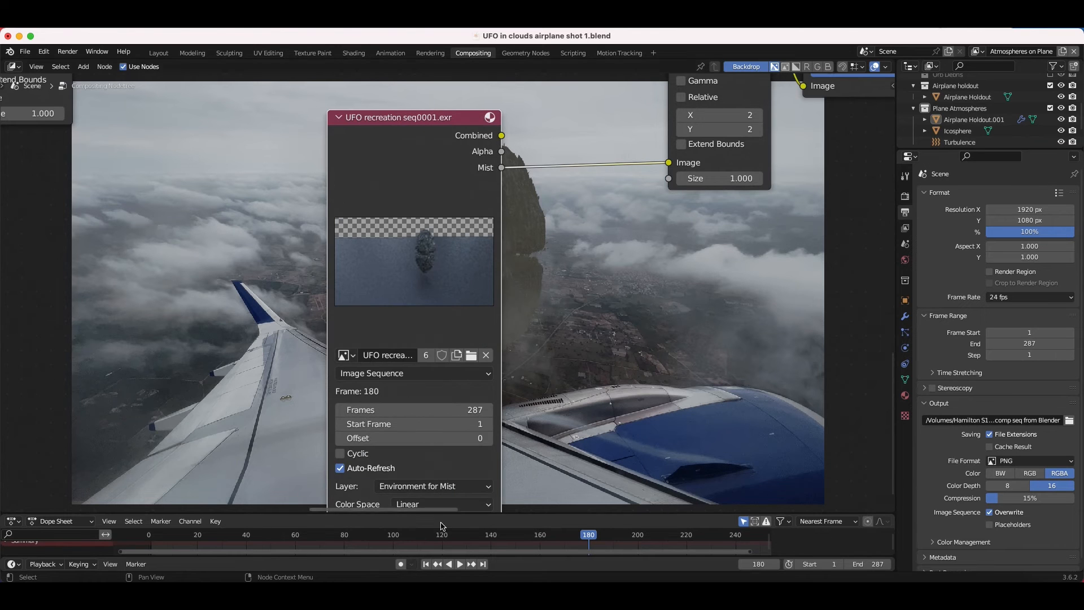
Step: Examine the mist branch from the Environment for Mist sequence through its Blur and Color Balance nodes to the Screen nodes
{"action": "scroll", "coordinate": [453, 161], "scroll_direction": "up", "scroll_amount": 5}
{"action": "scroll", "coordinate": [452, 161], "scroll_direction": "right", "scroll_amount": 10}
{"action": "scroll", "coordinate": [442, 172], "scroll_direction": "down", "scroll_amount": 5, "text": "ctrl"}
{"action": "scroll", "coordinate": [442, 172], "scroll_direction": "up", "scroll_amount": 8}
{"action": "scroll", "coordinate": [442, 171], "scroll_direction": "right", "scroll_amount": 4}
{"action": "scroll", "coordinate": [260, 421], "scroll_direction": "down", "scroll_amount": 6}
{"action": "scroll", "coordinate": [260, 421], "scroll_direction": "left", "scroll_amount": 5}
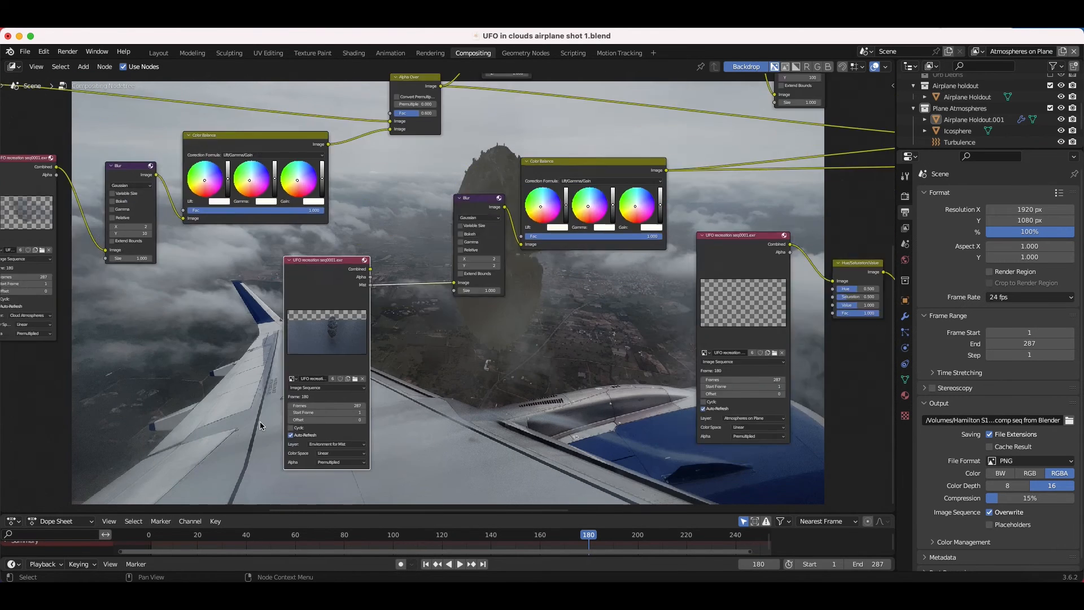
{"action": "scroll", "coordinate": [260, 421], "scroll_direction": "up", "scroll_amount": 2, "text": "ctrl"}
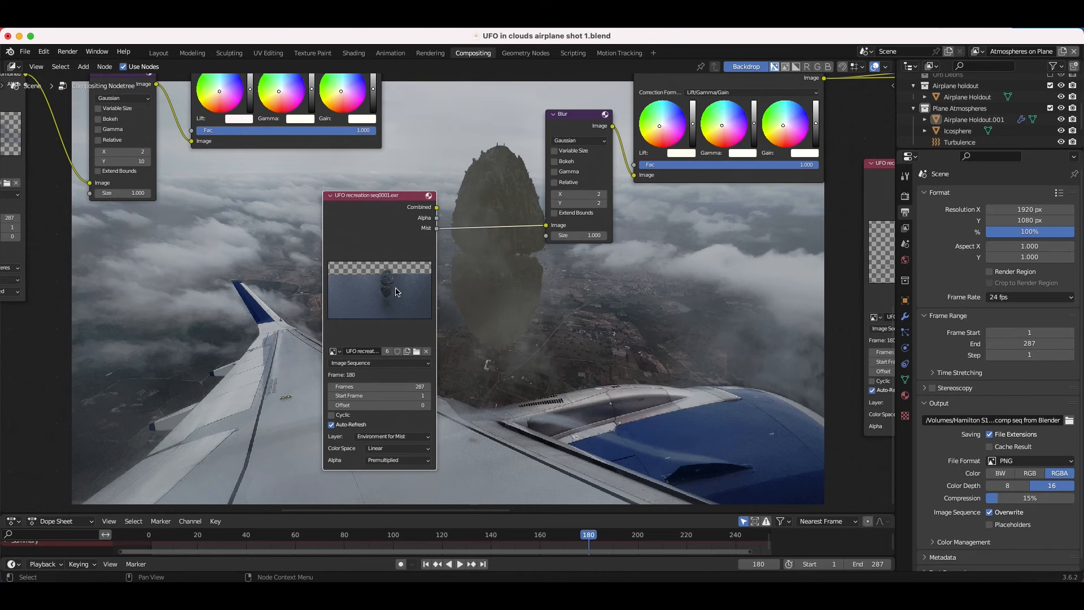
{"action": "scroll", "coordinate": [395, 285], "scroll_direction": "up", "scroll_amount": 3}
{"action": "scroll", "coordinate": [395, 286], "scroll_direction": "right", "scroll_amount": 3}
{"action": "scroll", "coordinate": [559, 204], "scroll_direction": "up", "scroll_amount": 3}
{"action": "scroll", "coordinate": [559, 203], "scroll_direction": "right", "scroll_amount": 6}
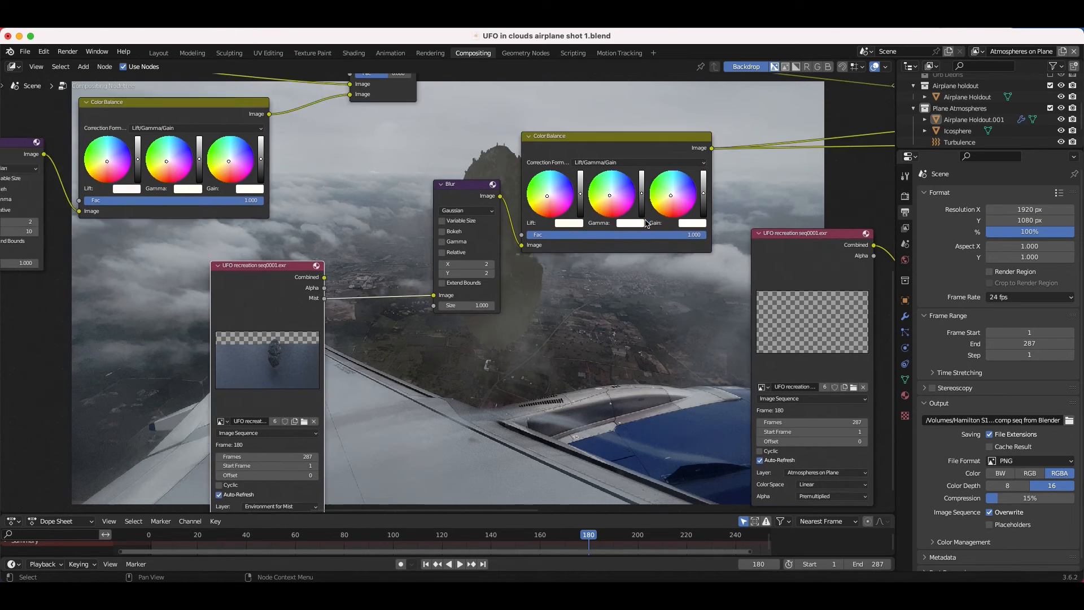
{"action": "scroll", "coordinate": [540, 266], "scroll_direction": "up", "scroll_amount": 10}
{"action": "scroll", "coordinate": [540, 265], "scroll_direction": "right", "scroll_amount": 16}
{"action": "left_click", "coordinate": [350, 323]}
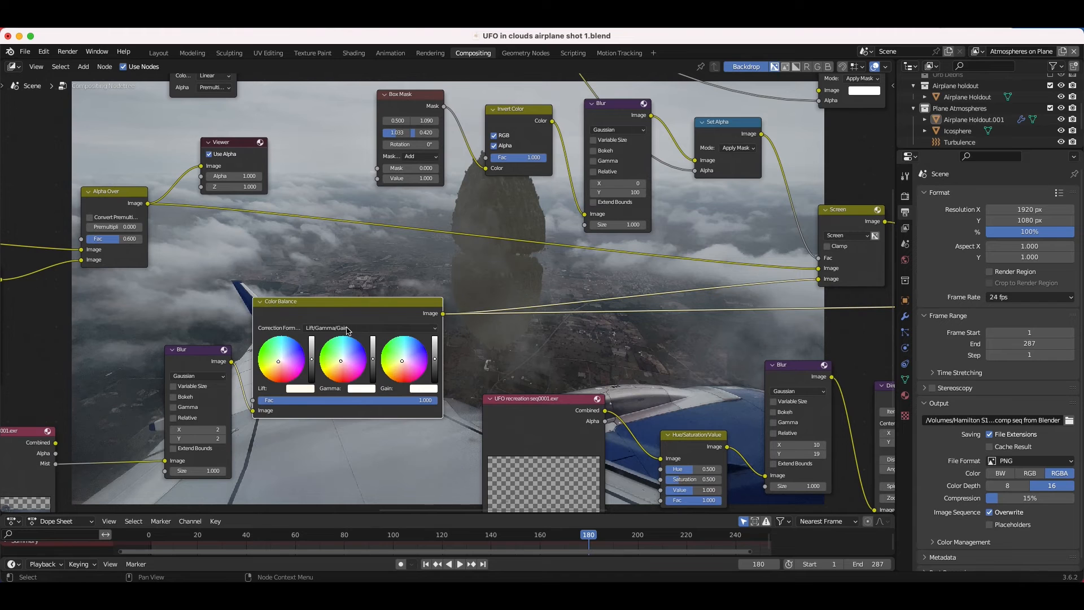
{"action": "scroll", "coordinate": [433, 347], "scroll_direction": "down", "scroll_amount": 3}
{"action": "scroll", "coordinate": [438, 344], "scroll_direction": "right", "scroll_amount": 1}
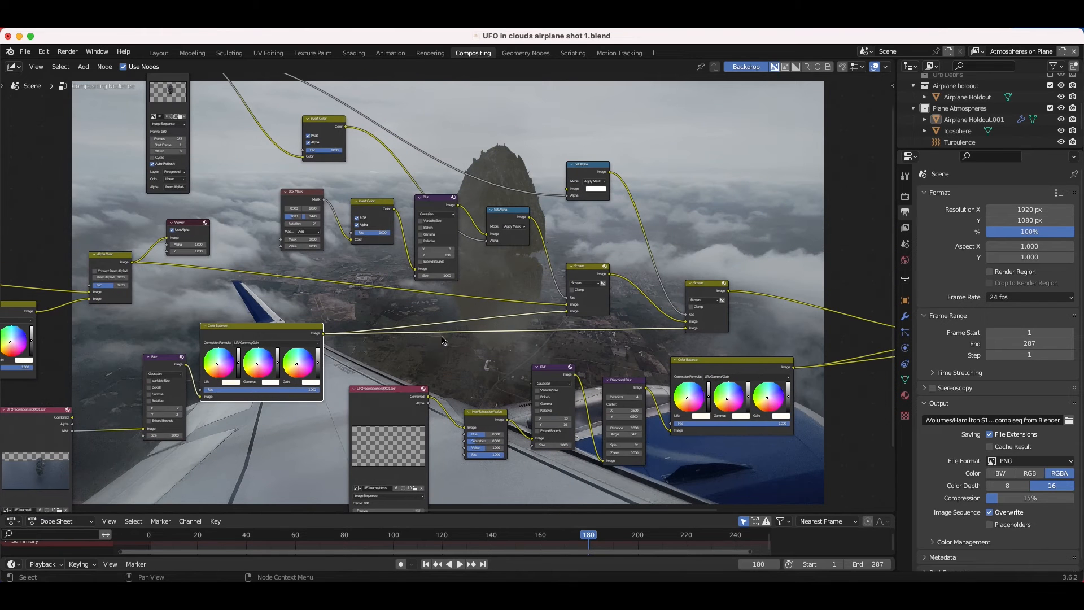
Step: Move the Viewer node above the second Screen node
{"action": "left_click_drag", "start_coordinate": [188, 225], "coordinate": [679, 219]}
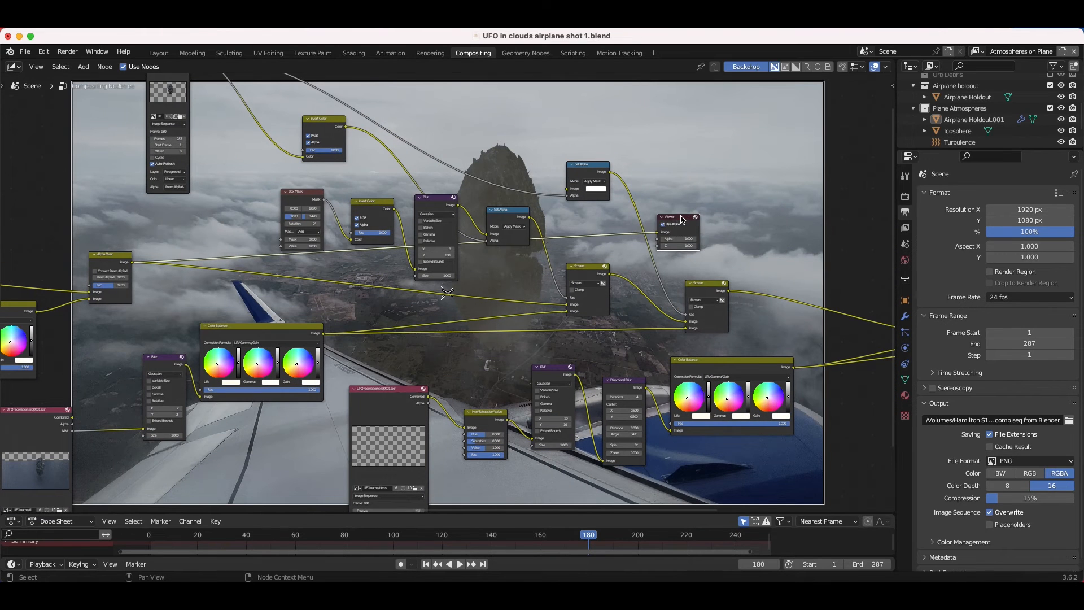
{"action": "scroll", "coordinate": [680, 215], "scroll_direction": "up", "scroll_amount": 2}
{"action": "scroll", "coordinate": [681, 219], "scroll_direction": "right", "scroll_amount": 5}
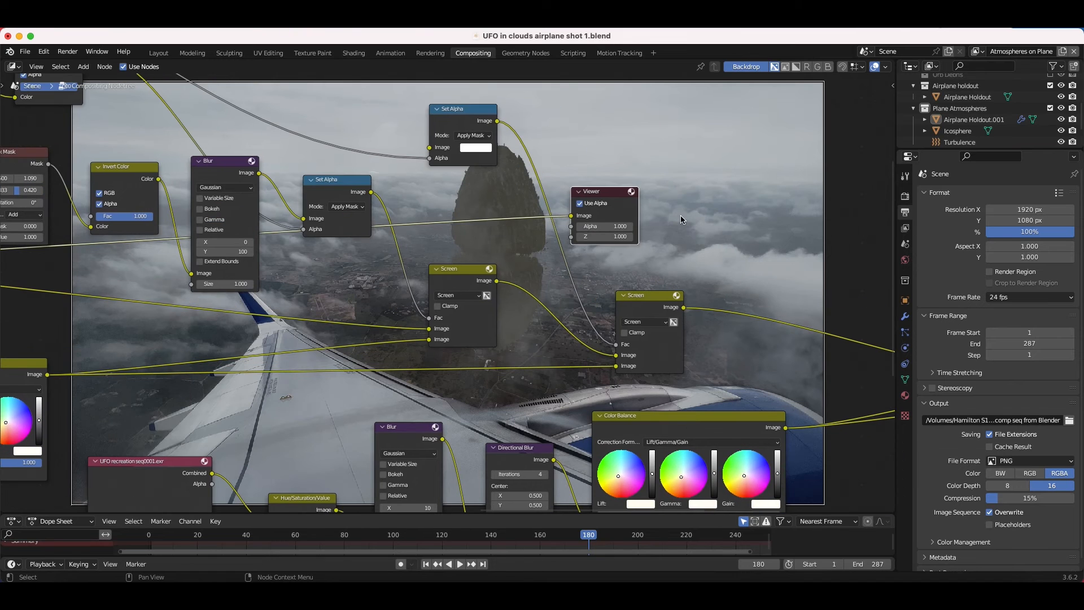
Step: Inspect the two Screen nodes and the Box Mask, Invert Color, Blur and Set Alpha chain feeding the first one
{"action": "left_click", "coordinate": [468, 274]}
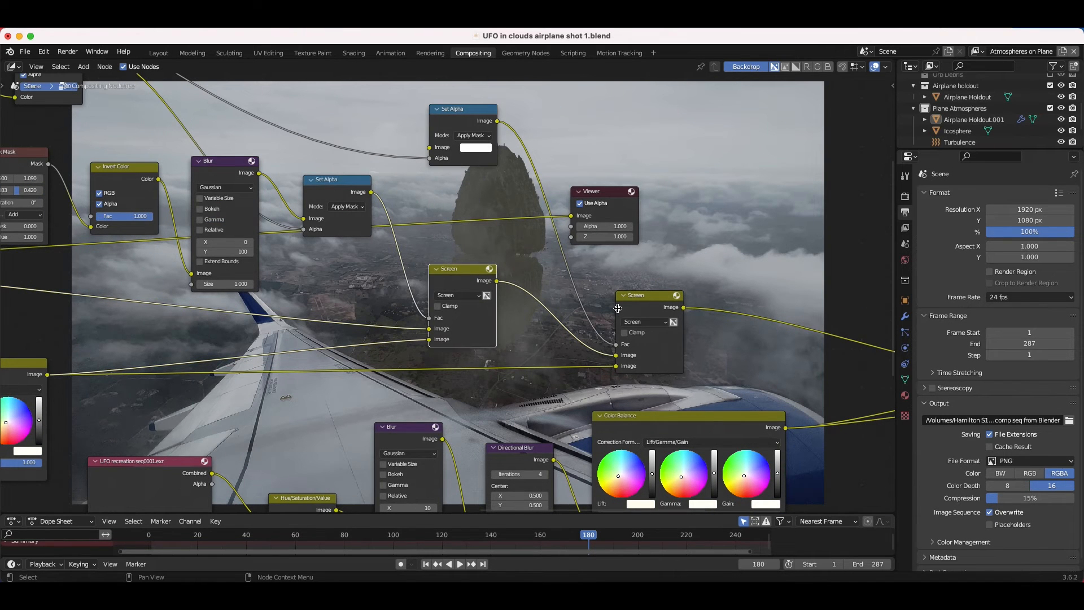
{"action": "left_click", "coordinate": [649, 303]}
{"action": "left_click", "coordinate": [477, 278]}
{"action": "scroll", "coordinate": [486, 361], "scroll_direction": "left", "scroll_amount": 8}
{"action": "scroll", "coordinate": [478, 288], "scroll_direction": "down", "scroll_amount": 1}
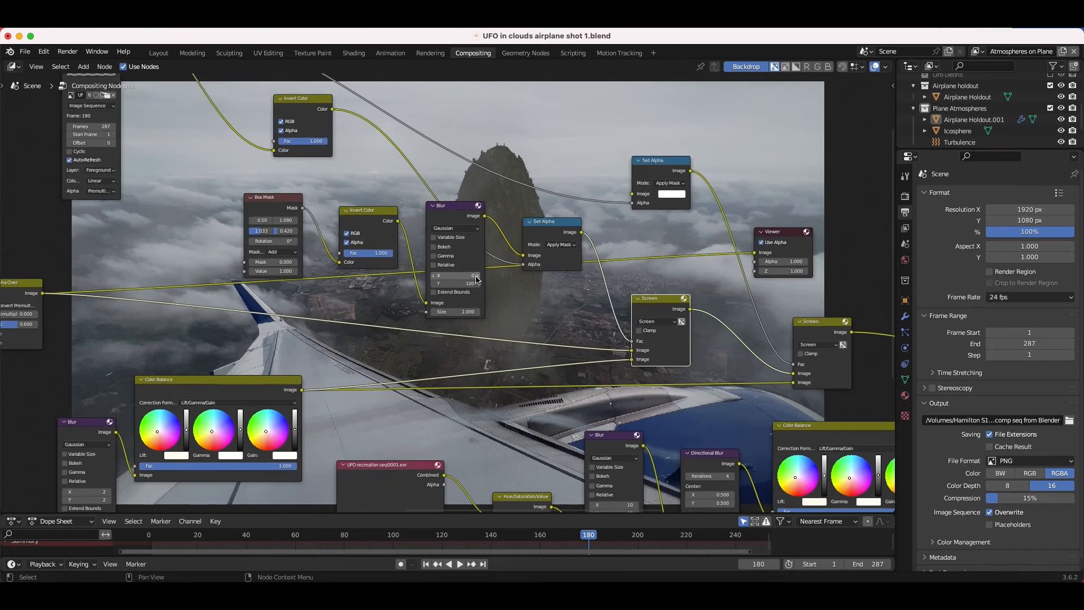
{"action": "scroll", "coordinate": [476, 280], "scroll_direction": "up", "scroll_amount": 2}
{"action": "scroll", "coordinate": [485, 365], "scroll_direction": "right", "scroll_amount": 4}
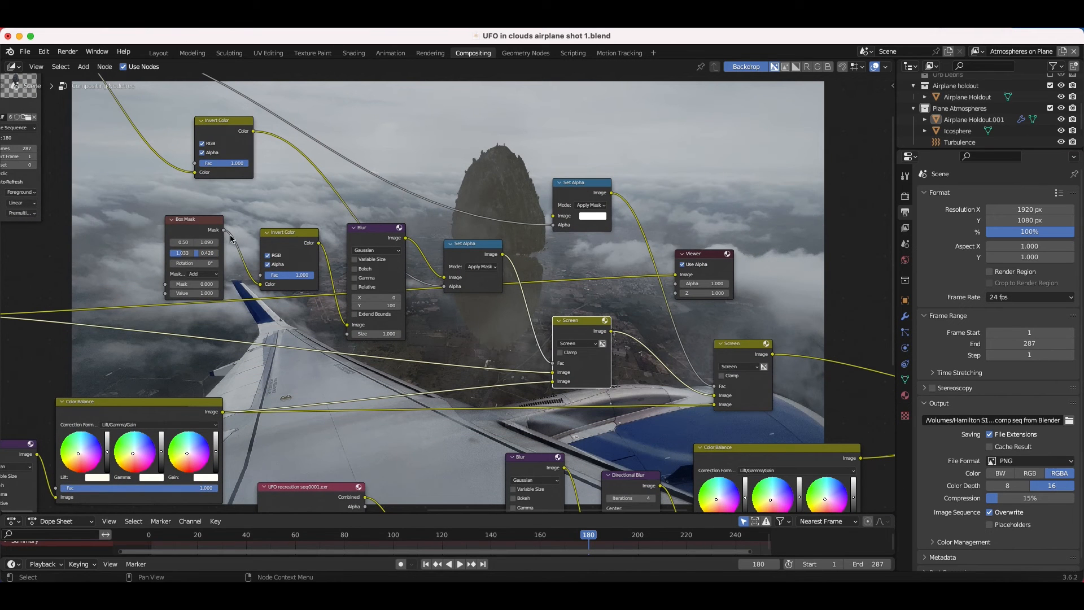
Step: Trace the mask chain from the Box Mask through the Invert Color and Blur nodes to the lower Set Alpha node
{"action": "left_click", "coordinate": [212, 228]}
{"action": "left_click", "coordinate": [291, 237]}
{"action": "left_click", "coordinate": [390, 233]}
{"action": "left_click", "coordinate": [484, 245]}
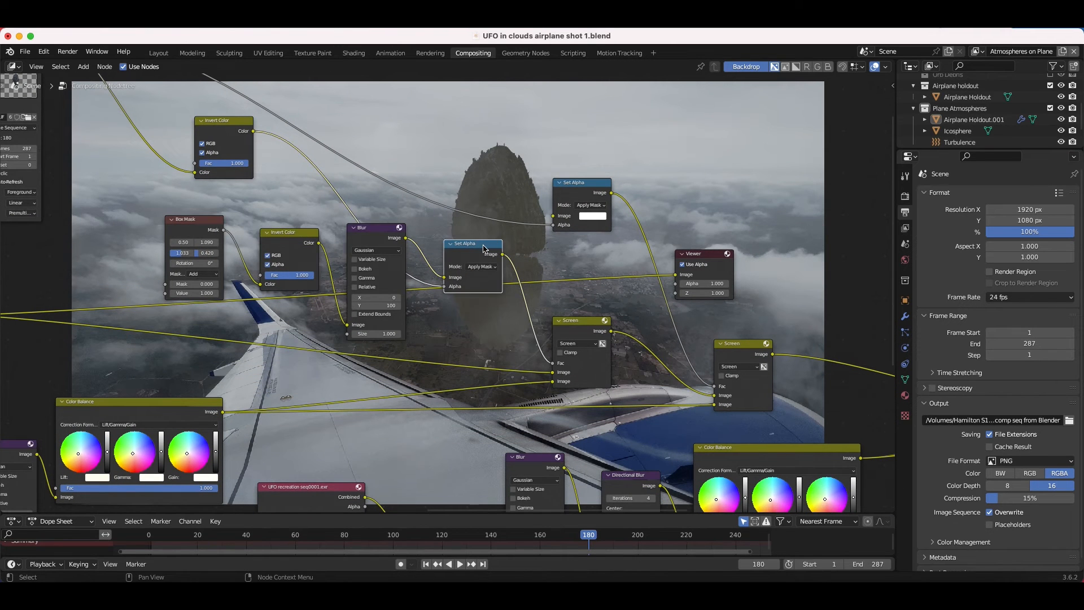
Step: Connect the first Screen node's output to the Viewer to preview the mist composite
{"action": "left_click_drag", "start_coordinate": [611, 332], "coordinate": [676, 274]}
{"action": "scroll", "coordinate": [657, 200], "scroll_direction": "right", "scroll_amount": 5}
{"action": "scroll", "coordinate": [657, 201], "scroll_direction": "up", "scroll_amount": 4}
{"action": "scroll", "coordinate": [657, 200], "scroll_direction": "up", "scroll_amount": 5}
{"action": "scroll", "coordinate": [657, 201], "scroll_direction": "right", "scroll_amount": 3}
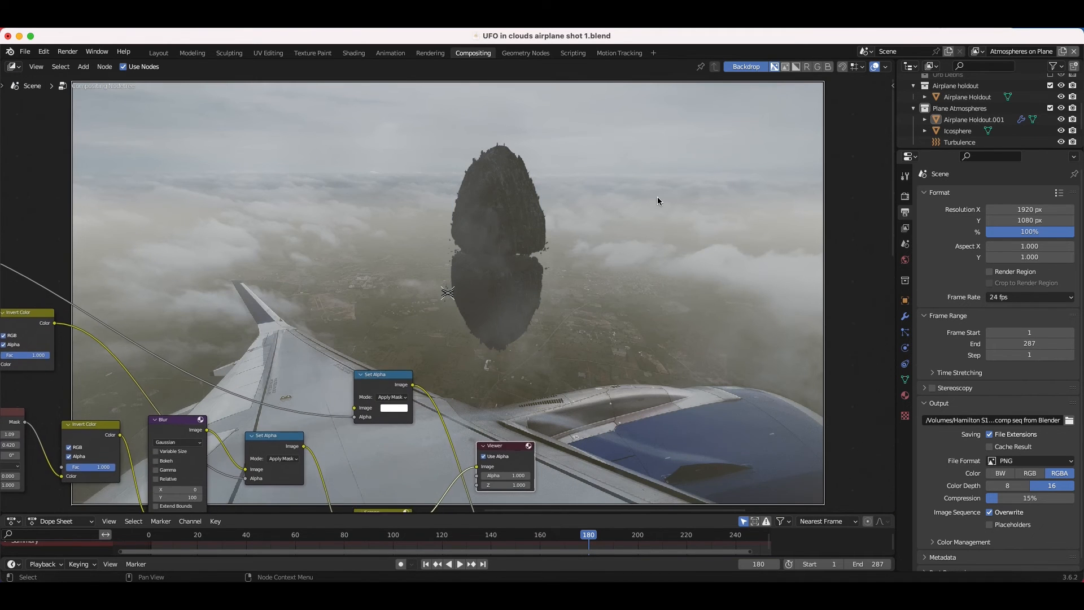
Step: Preview the lower Set Alpha mask through the Viewer and inspect the Box Mask, Invert Color and Blur chain that produces it
{"action": "scroll", "coordinate": [658, 201], "scroll_direction": "down", "scroll_amount": 5}
{"action": "scroll", "coordinate": [658, 200], "scroll_direction": "left", "scroll_amount": 5}
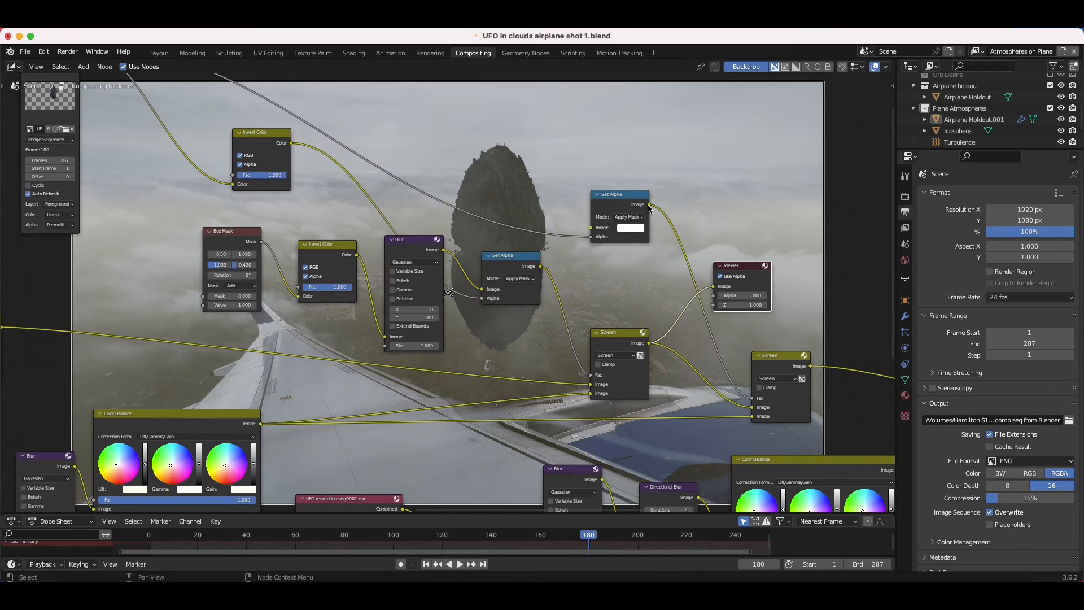
{"action": "left_click_drag", "start_coordinate": [541, 266], "coordinate": [712, 287]}
{"action": "scroll", "coordinate": [682, 156], "scroll_direction": "up", "scroll_amount": 6}
{"action": "scroll", "coordinate": [682, 155], "scroll_direction": "right", "scroll_amount": 3}
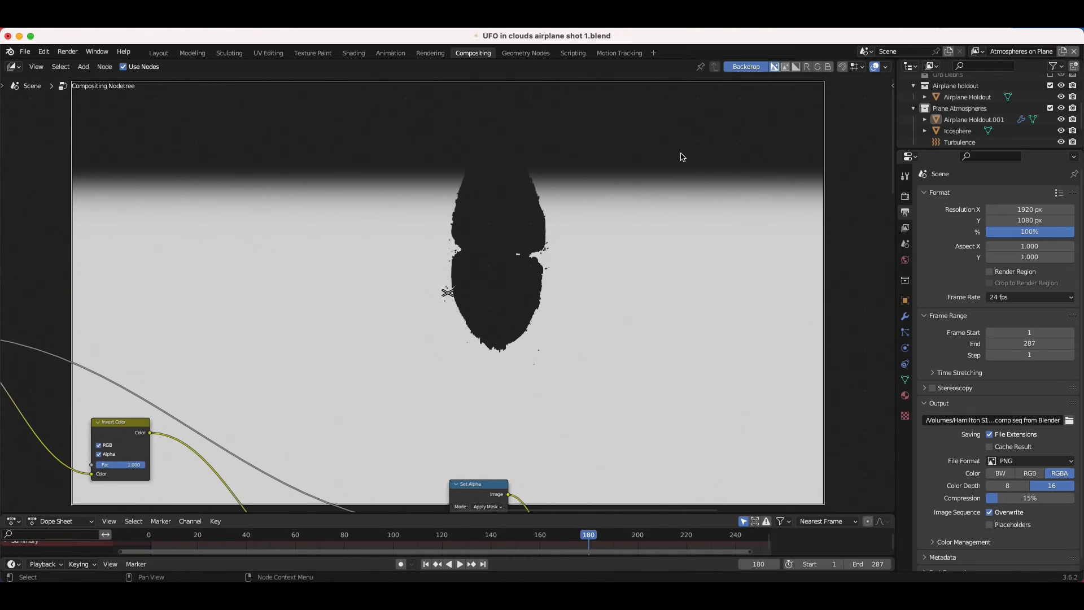
{"action": "scroll", "coordinate": [682, 156], "scroll_direction": "down", "scroll_amount": 5}
{"action": "scroll", "coordinate": [681, 156], "scroll_direction": "left", "scroll_amount": 3}
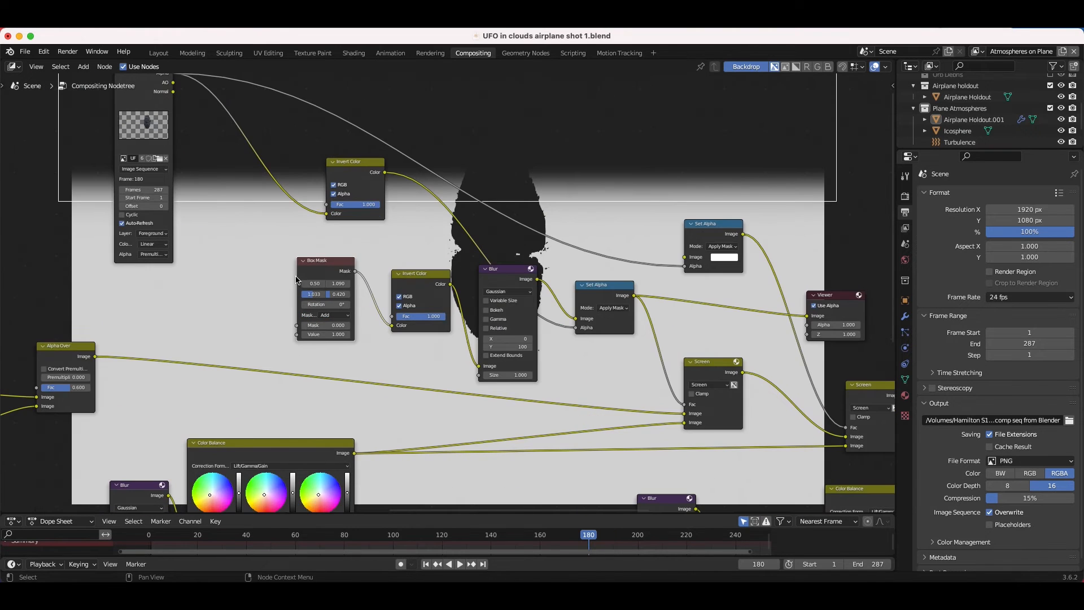
{"action": "scroll", "coordinate": [329, 266], "scroll_direction": "right", "scroll_amount": 4}
{"action": "scroll", "coordinate": [328, 266], "scroll_direction": "down", "scroll_amount": 2}
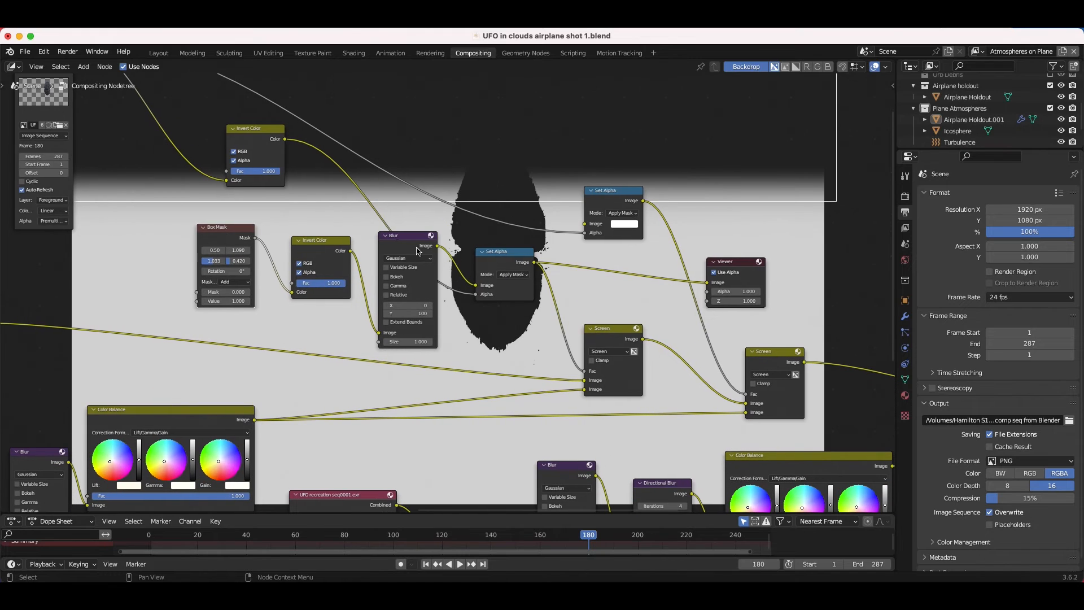
{"action": "left_click_drag", "start_coordinate": [417, 249], "coordinate": [416, 246]}
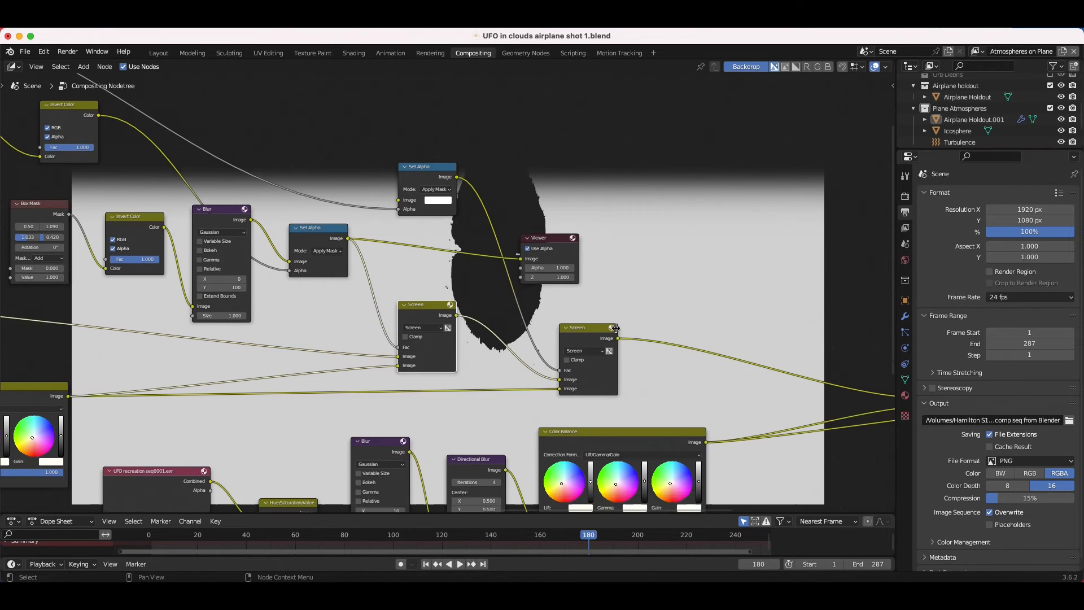
{"action": "scroll", "coordinate": [530, 342], "scroll_direction": "left", "scroll_amount": 2}
{"action": "scroll", "coordinate": [529, 342], "scroll_direction": "up", "scroll_amount": 1}
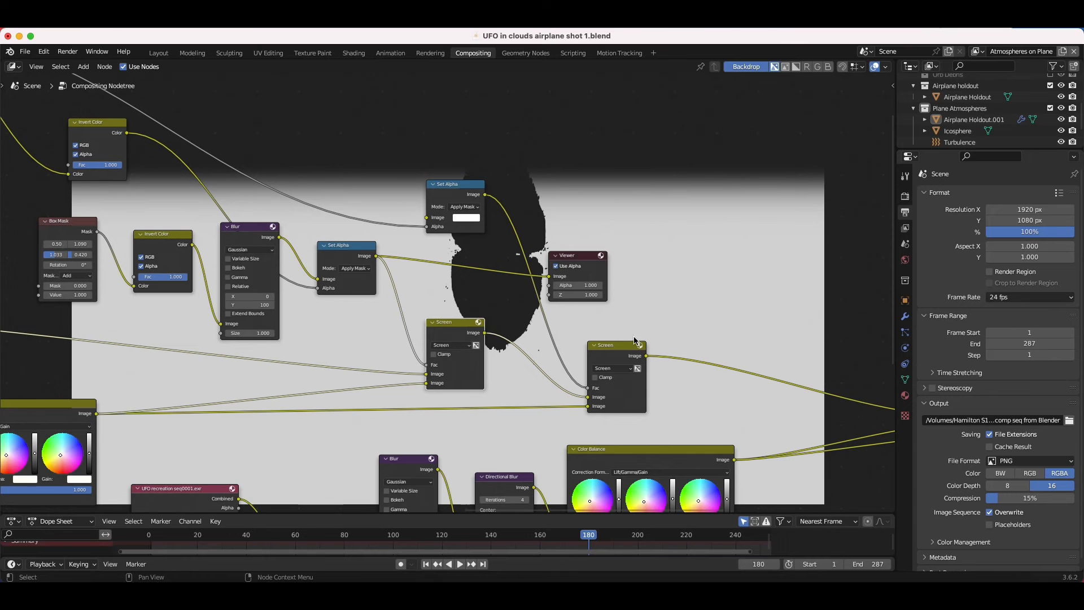
Step: Move the Viewer node away from the Screen nodes and connect the upper Set Alpha output to it to preview the UFO mask
{"action": "left_click_drag", "start_coordinate": [603, 253], "coordinate": [689, 254]}
{"action": "left_click_drag", "start_coordinate": [485, 194], "coordinate": [637, 276]}
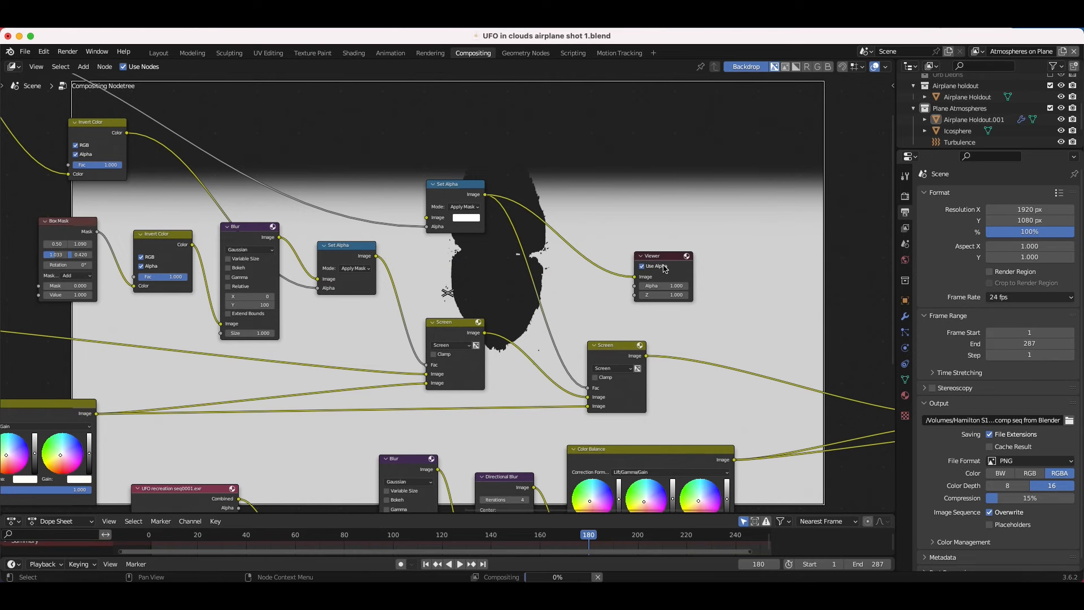
{"action": "left_click", "coordinate": [673, 257]}
{"action": "scroll", "coordinate": [657, 203], "scroll_direction": "up", "scroll_amount": 5}
{"action": "scroll", "coordinate": [657, 203], "scroll_direction": "right", "scroll_amount": 4}
{"action": "scroll", "coordinate": [657, 203], "scroll_direction": "down", "scroll_amount": 6}
{"action": "scroll", "coordinate": [656, 203], "scroll_direction": "left", "scroll_amount": 3}
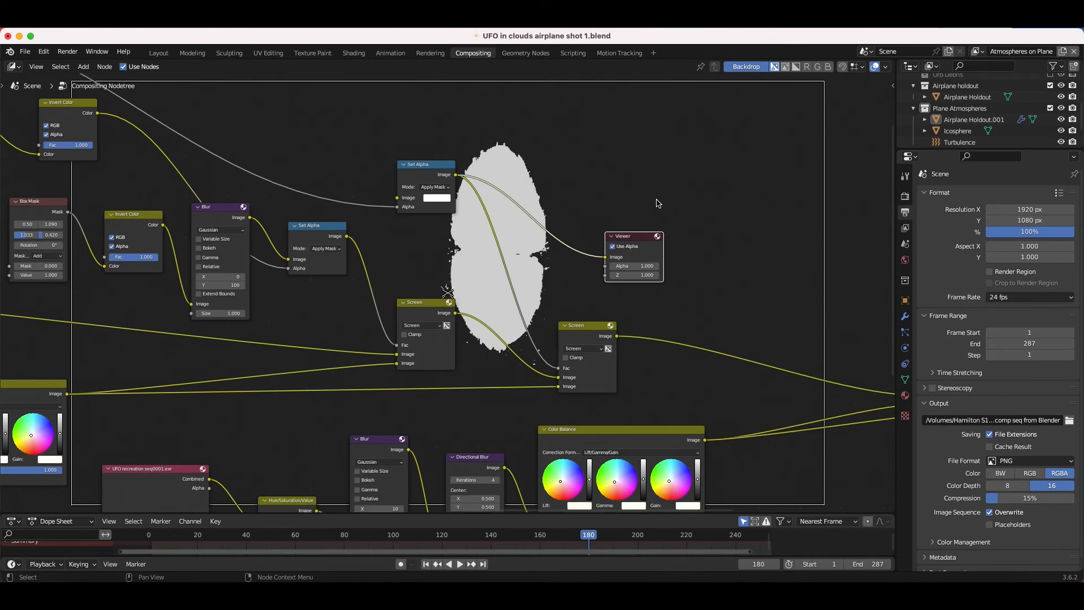
Step: Examine both Screen nodes and the foreground alpha and Box Mask branches that drive their factors
{"action": "scroll", "coordinate": [656, 204], "scroll_direction": "down", "scroll_amount": 1}
{"action": "scroll", "coordinate": [657, 203], "scroll_direction": "left", "scroll_amount": 1}
{"action": "left_click", "coordinate": [586, 326]}
{"action": "left_click", "coordinate": [450, 306]}
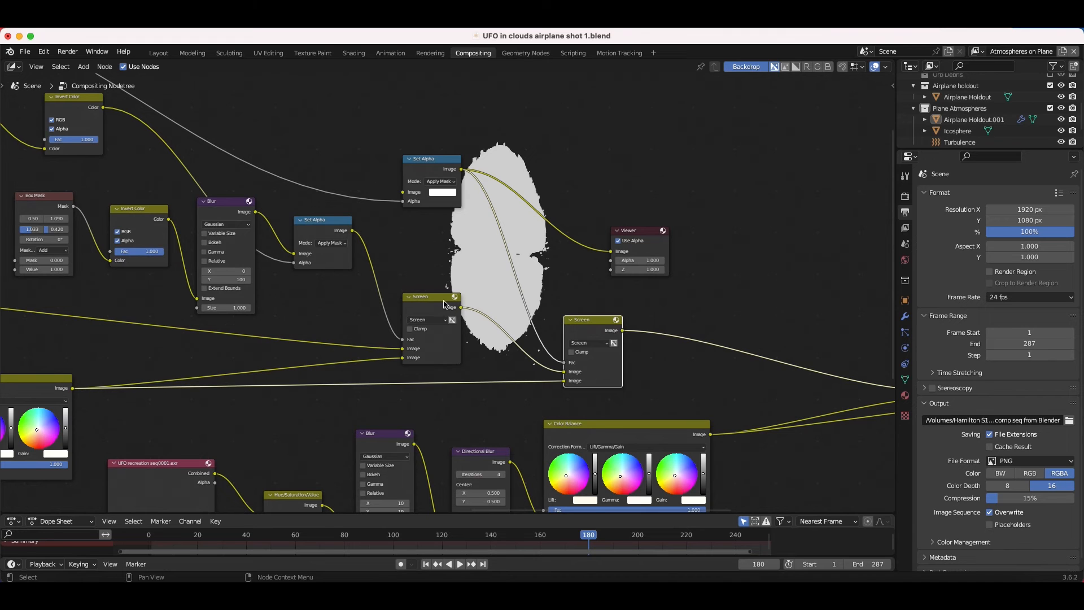
{"action": "scroll", "coordinate": [441, 305], "scroll_direction": "up", "scroll_amount": 3}
{"action": "scroll", "coordinate": [441, 305], "scroll_direction": "left", "scroll_amount": 8}
{"action": "scroll", "coordinate": [425, 305], "scroll_direction": "up", "scroll_amount": 1}
{"action": "scroll", "coordinate": [424, 306], "scroll_direction": "right", "scroll_amount": 2}
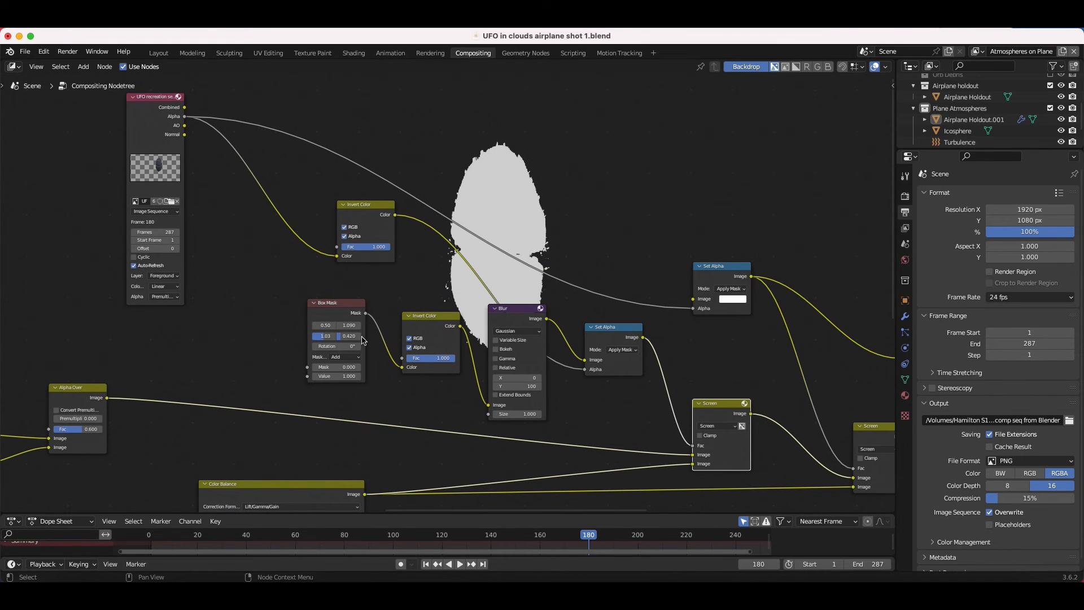
{"action": "scroll", "coordinate": [709, 412], "scroll_direction": "down", "scroll_amount": 5}
{"action": "scroll", "coordinate": [709, 412], "scroll_direction": "right", "scroll_amount": 5}
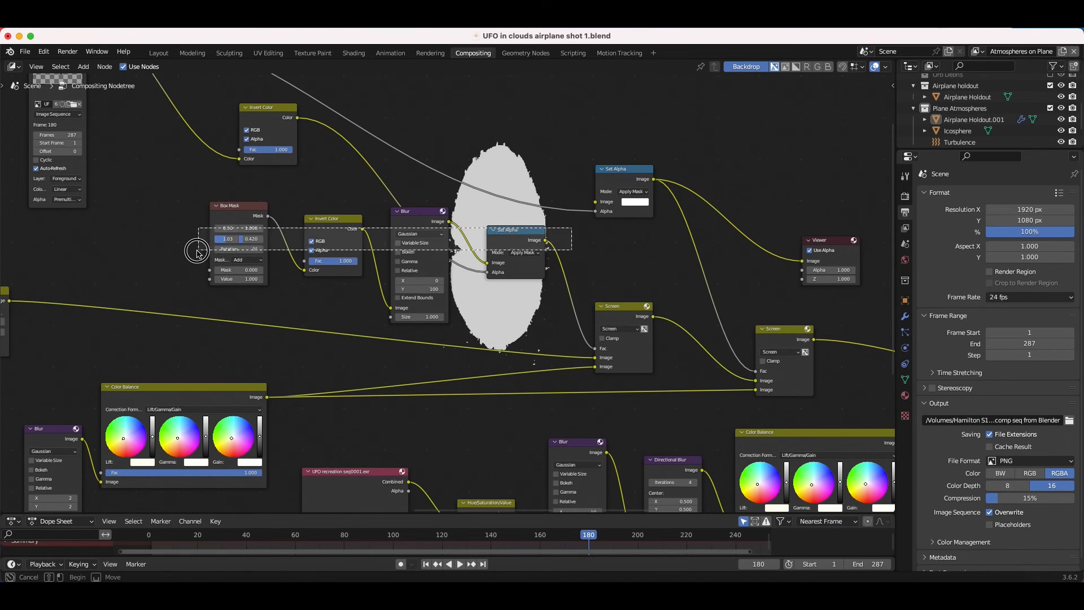
Step: Preview the lower Set Alpha mask and the first Screen result one after the other through the Viewer
{"action": "left_click_drag", "start_coordinate": [201, 243], "coordinate": [533, 237]}
{"action": "left_click", "coordinate": [547, 244]}
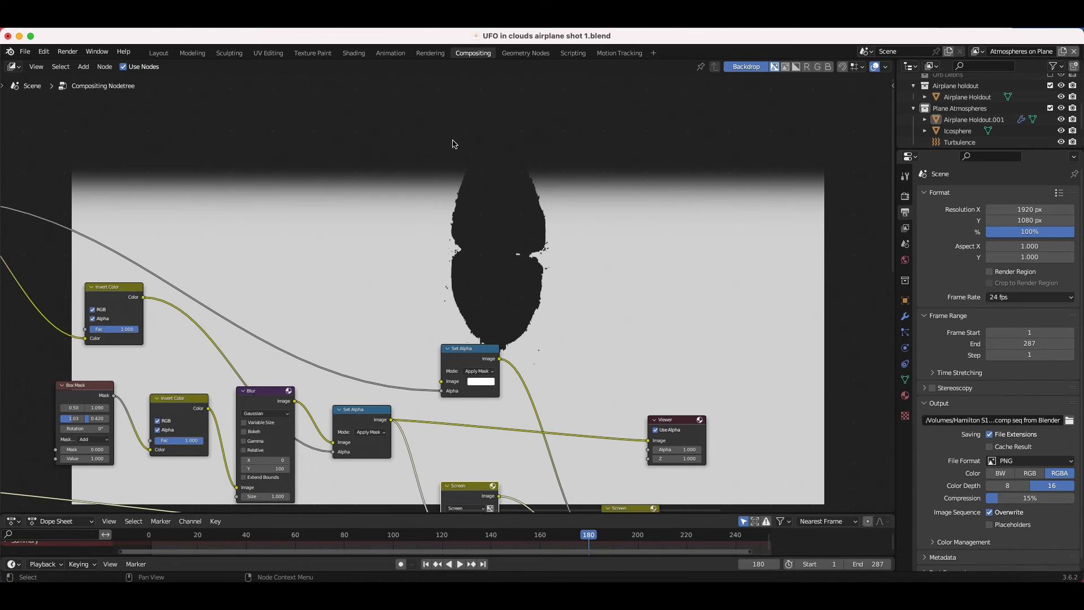
{"action": "middle_click_drag", "start_coordinate": [511, 263], "coordinate": [492, 267]}
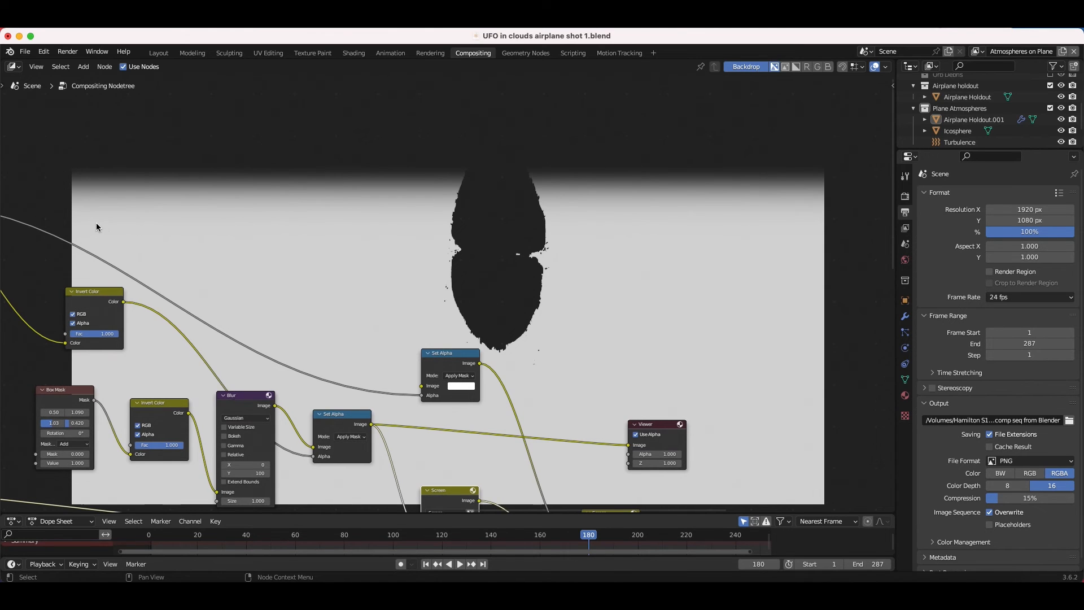
{"action": "middle_click_drag", "start_coordinate": [478, 417], "coordinate": [520, 271]}
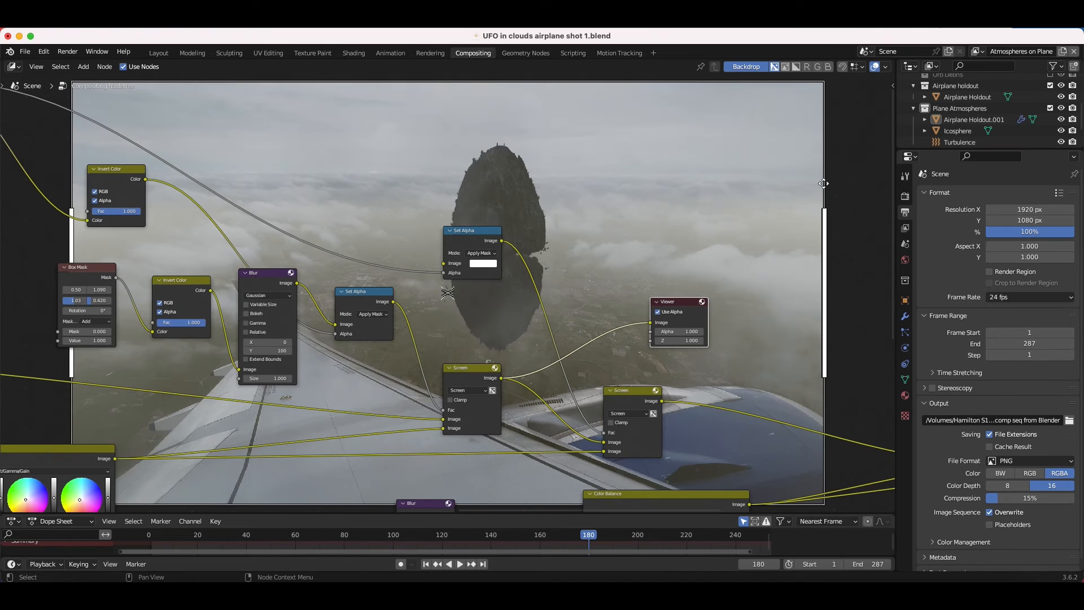
{"action": "middle_click_drag", "start_coordinate": [116, 183], "coordinate": [75, 258]}
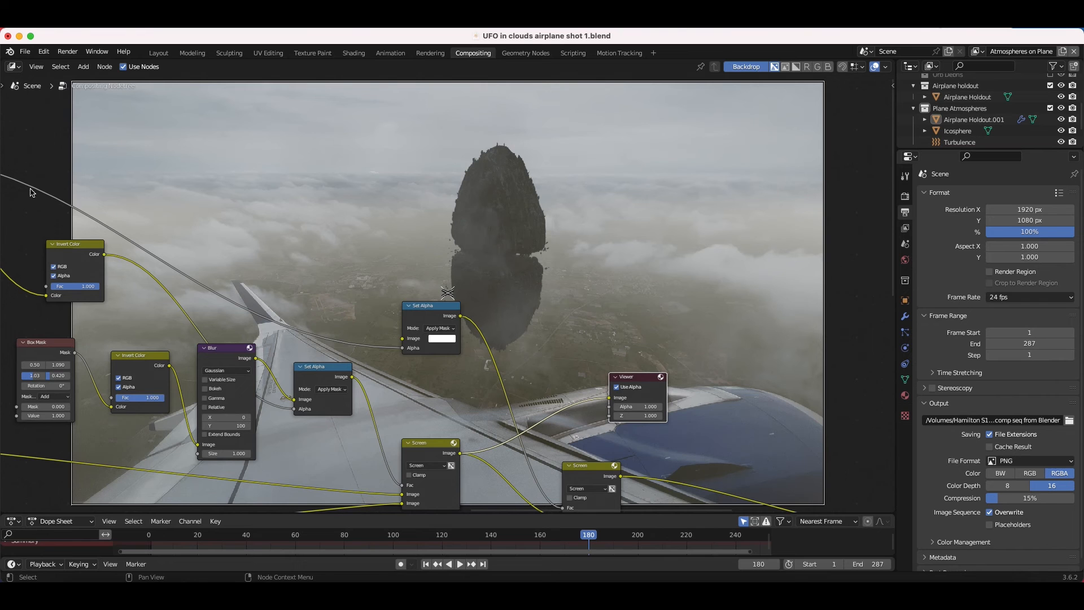
Step: Set the mask Blur node's Y to 0 to compare the mist edge, and set it back to 100
{"action": "scroll", "coordinate": [395, 228], "scroll_direction": "down", "scroll_amount": 5}
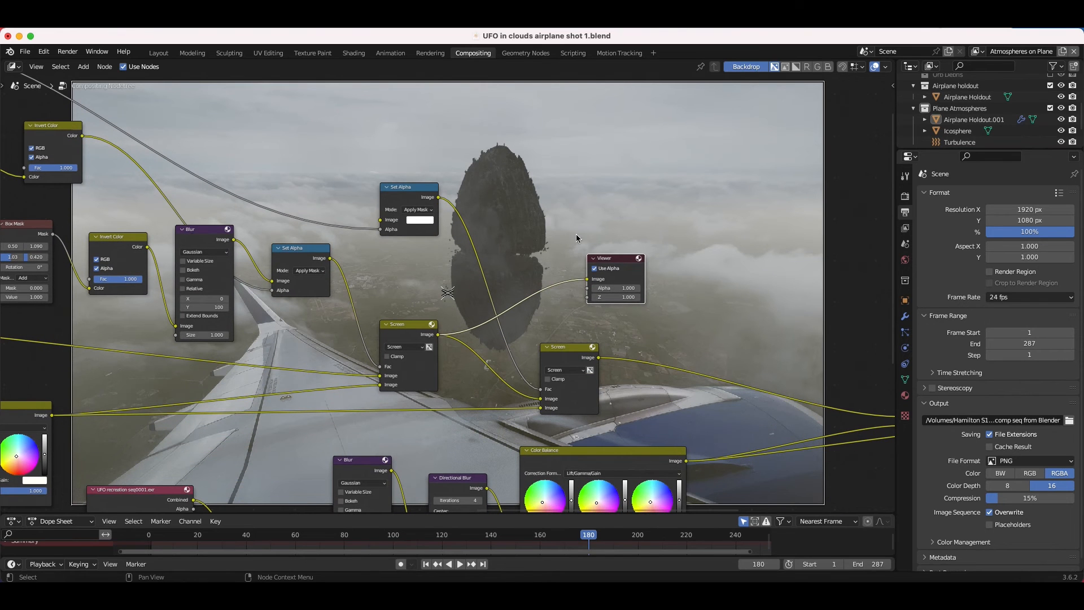
{"action": "scroll", "coordinate": [384, 314], "scroll_direction": "left", "scroll_amount": 3}
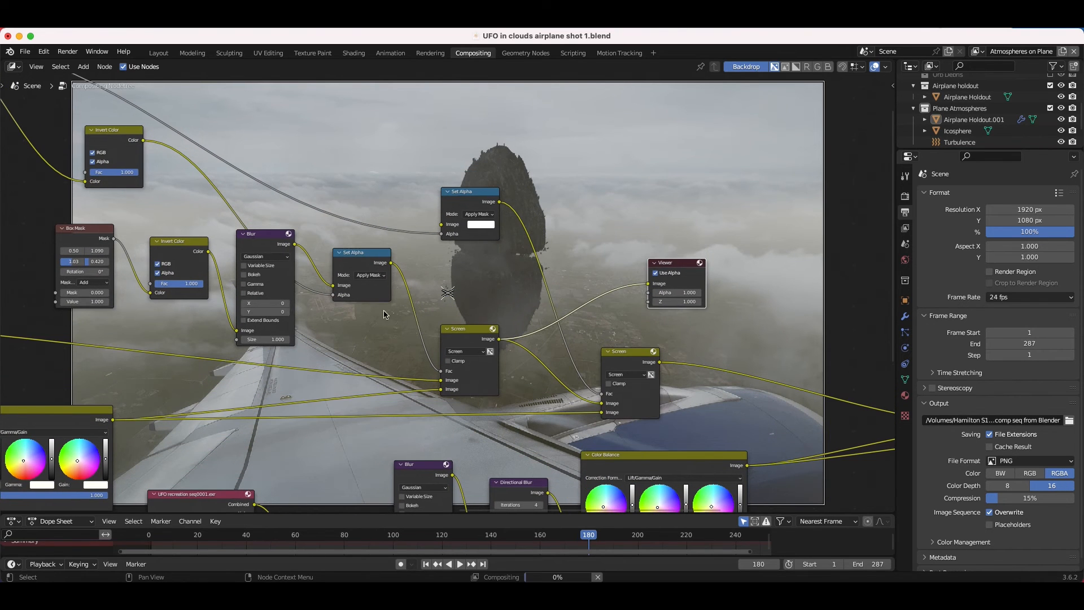
{"action": "scroll", "coordinate": [592, 247], "scroll_direction": "up", "scroll_amount": 5}
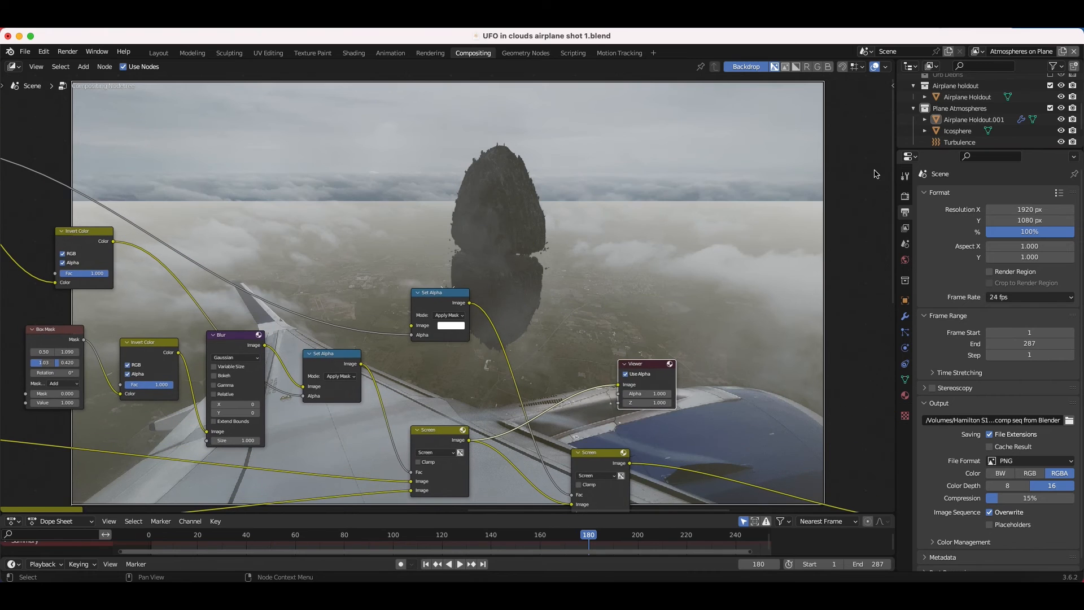
{"action": "left_click", "coordinate": [238, 412]}
{"action": "type", "text": "100"}
{"action": "key", "text": "Return"}
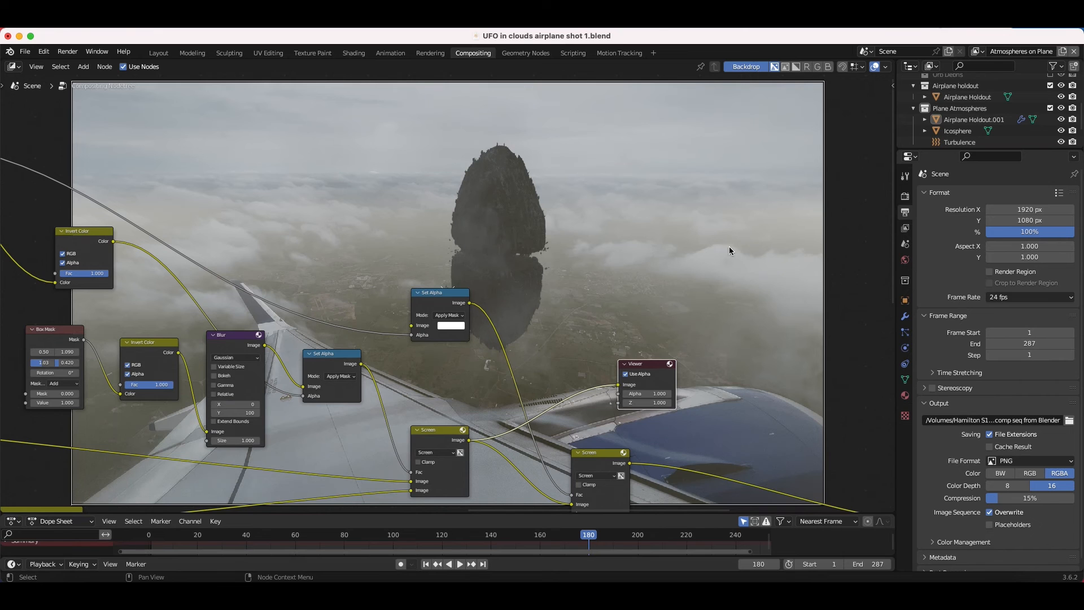
Step: Connect the upper Set Alpha output to the Viewer to preview the mask driving the second Screen node
{"action": "scroll", "coordinate": [605, 253], "scroll_direction": "right", "scroll_amount": 6}
{"action": "scroll", "coordinate": [605, 253], "scroll_direction": "down", "scroll_amount": 4}
{"action": "scroll", "coordinate": [540, 265], "scroll_direction": "down", "scroll_amount": 3}
{"action": "scroll", "coordinate": [540, 265], "scroll_direction": "right", "scroll_amount": 2}
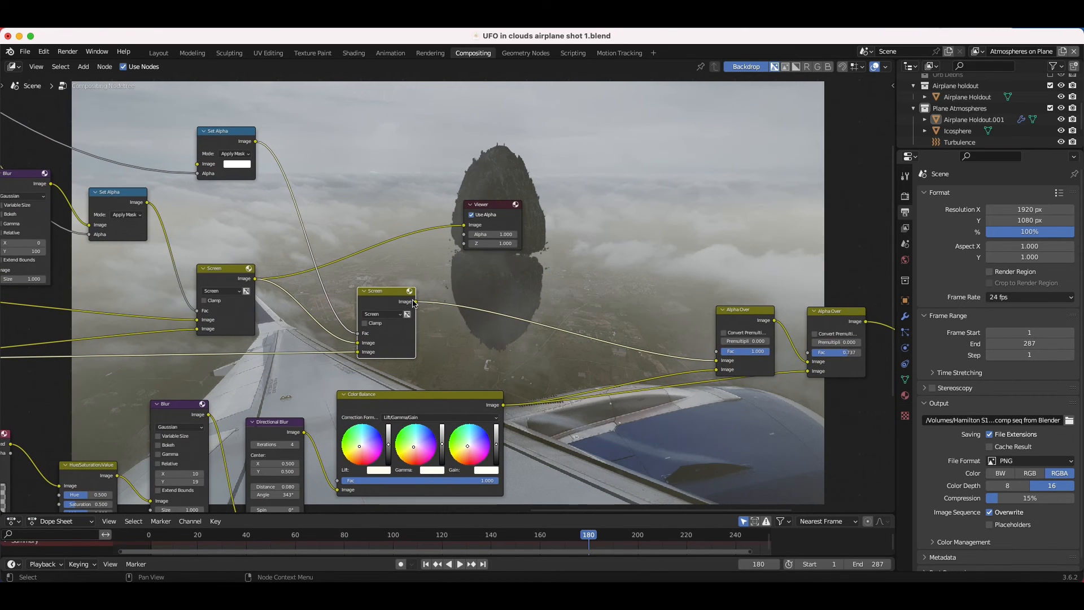
{"action": "left_click_drag", "start_coordinate": [256, 141], "coordinate": [468, 225]}
{"action": "left_click", "coordinate": [499, 207]}
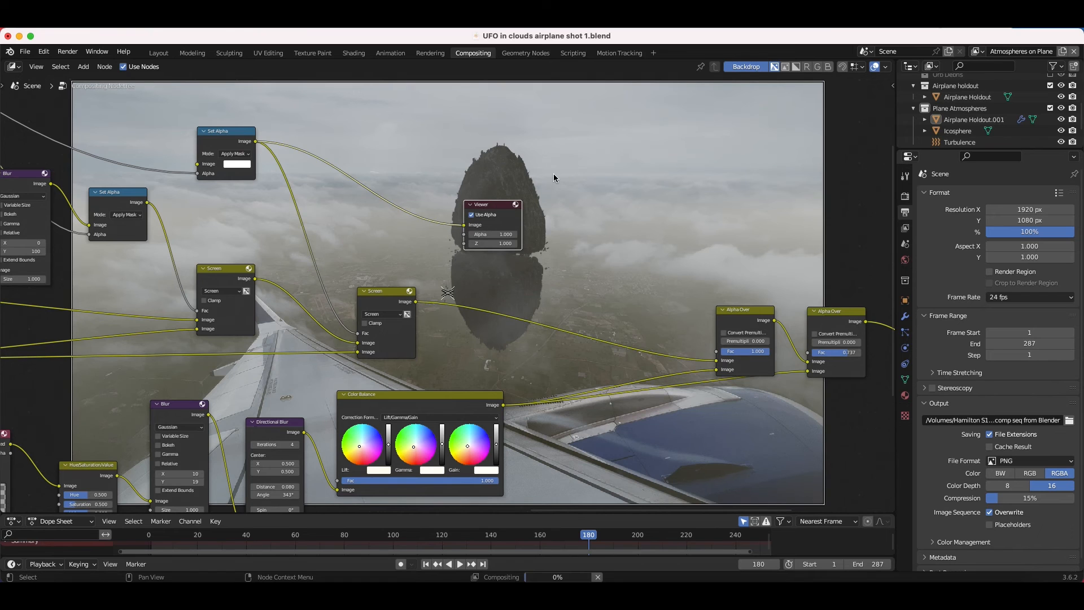
{"action": "scroll", "coordinate": [542, 176], "scroll_direction": "up", "scroll_amount": 5}
{"action": "scroll", "coordinate": [531, 170], "scroll_direction": "right", "scroll_amount": 3}
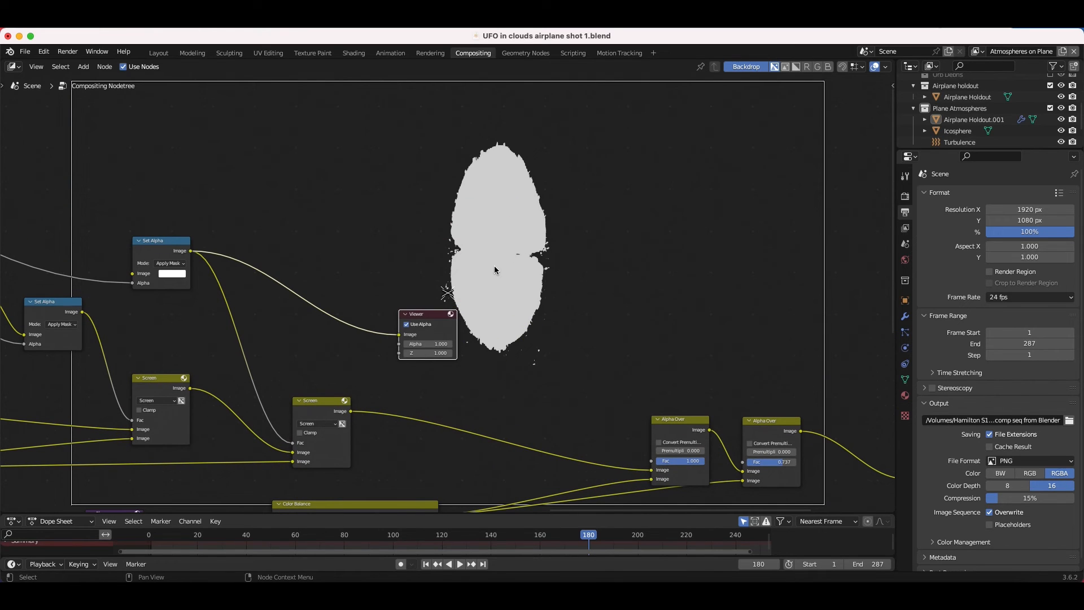
Step: Connect the second Screen node and then the first Screen node to the Viewer to compare their results
{"action": "left_click_drag", "start_coordinate": [351, 411], "coordinate": [405, 330]}
{"action": "left_click", "coordinate": [427, 319]}
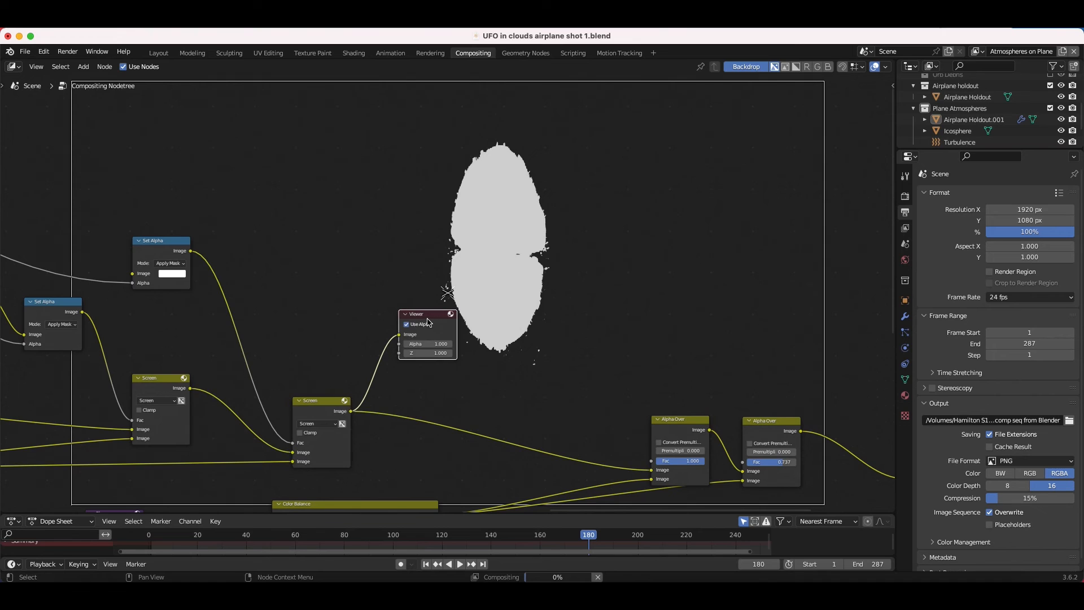
{"action": "scroll", "coordinate": [427, 319], "scroll_direction": "left", "scroll_amount": 4}
{"action": "scroll", "coordinate": [427, 319], "scroll_direction": "down", "scroll_amount": 1}
{"action": "left_click_drag", "start_coordinate": [277, 366], "coordinate": [493, 315]}
{"action": "scroll", "coordinate": [659, 192], "scroll_direction": "up", "scroll_amount": 12}
{"action": "scroll", "coordinate": [659, 192], "scroll_direction": "right", "scroll_amount": 4}
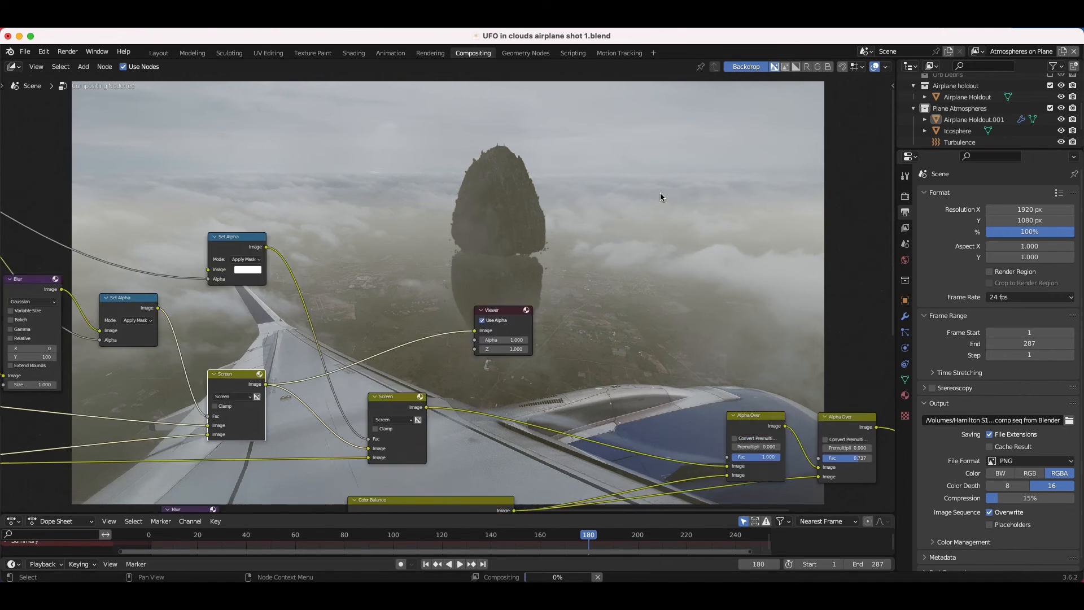
Step: Reconnect the second Screen node's output to the Viewer and preview the mist over the whole UFO
{"action": "scroll", "coordinate": [659, 192], "scroll_direction": "down", "scroll_amount": 13}
{"action": "scroll", "coordinate": [659, 192], "scroll_direction": "left", "scroll_amount": 3}
{"action": "left_click_drag", "start_coordinate": [412, 360], "coordinate": [447, 292]}
{"action": "left_click", "coordinate": [493, 267]}
{"action": "scroll", "coordinate": [495, 238], "scroll_direction": "up", "scroll_amount": 8}
{"action": "scroll", "coordinate": [495, 226], "scroll_direction": "left", "scroll_amount": 1}
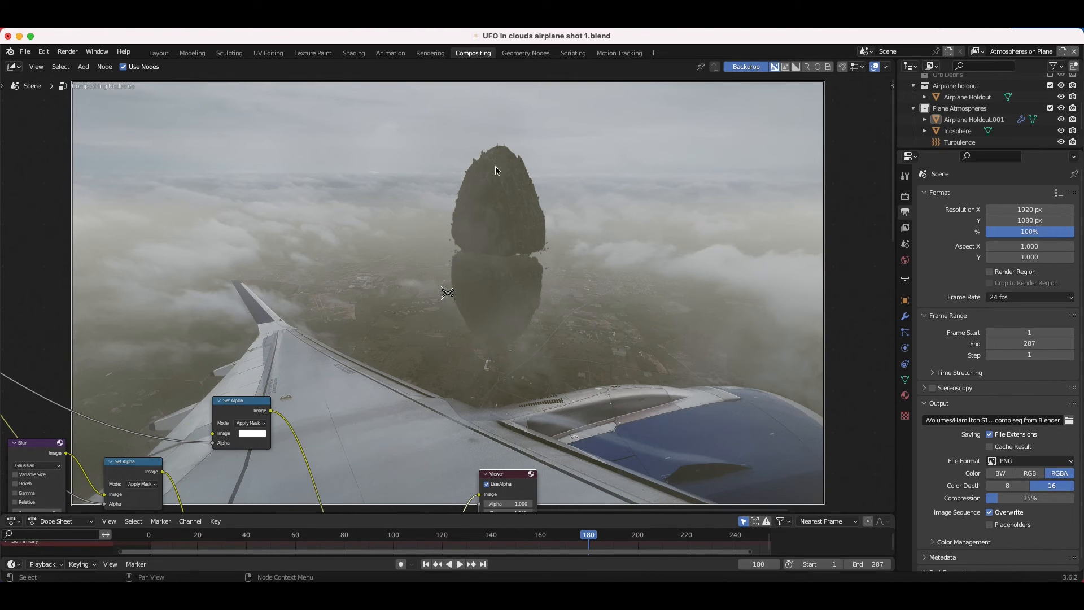
{"action": "scroll", "coordinate": [516, 334], "scroll_direction": "down", "scroll_amount": 9}
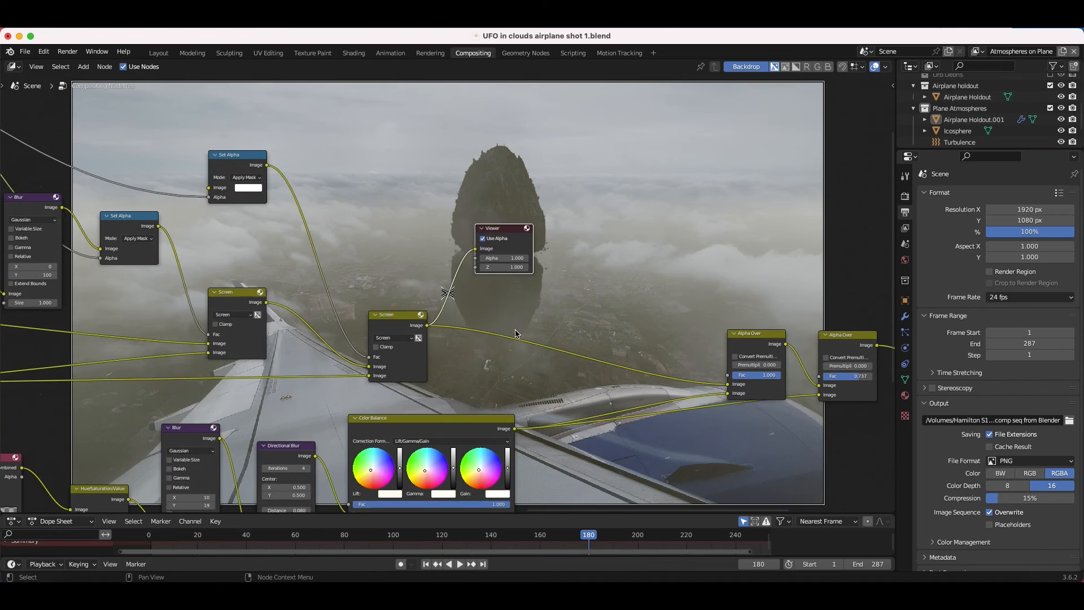
Step: Move the Viewer node farther along from the second Screen node, toward the Alpha Over nodes
{"action": "scroll", "coordinate": [516, 334], "scroll_direction": "right", "scroll_amount": 4}
{"action": "scroll", "coordinate": [440, 284], "scroll_direction": "down", "scroll_amount": 3, "text": "ctrl"}
{"action": "scroll", "coordinate": [377, 248], "scroll_direction": "left", "scroll_amount": 8}
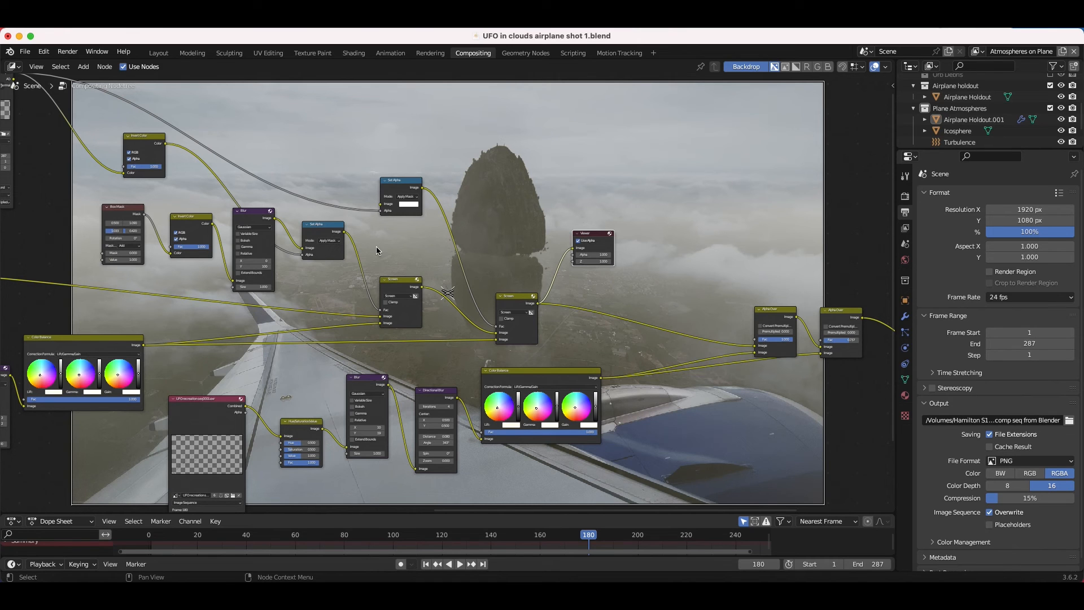
{"action": "middle_click_drag", "start_coordinate": [596, 242], "coordinate": [499, 273]}
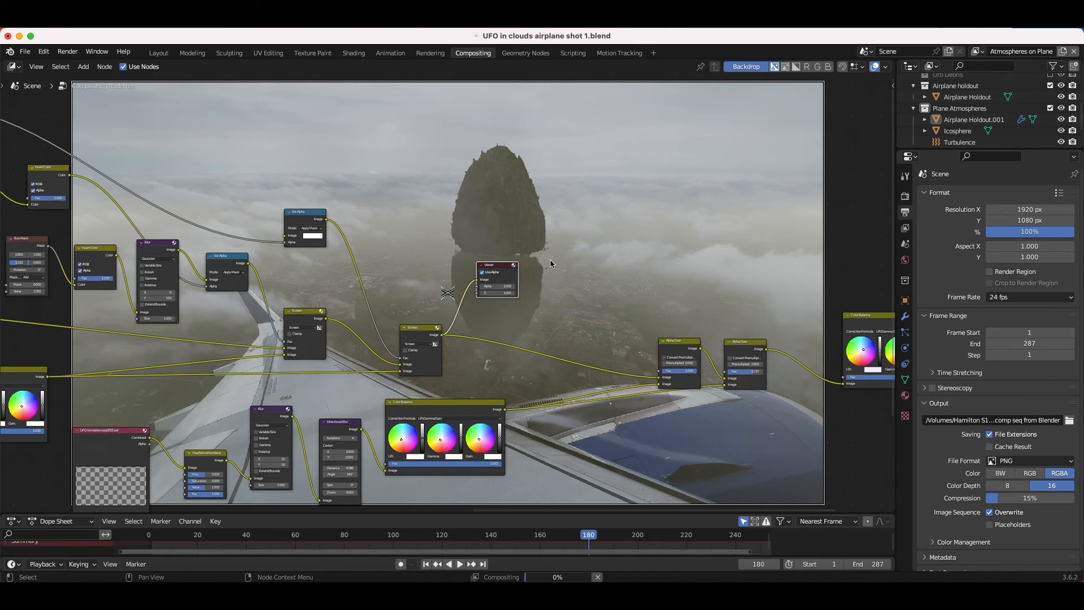
{"action": "left_click_drag", "start_coordinate": [508, 273], "coordinate": [558, 293]}
{"action": "scroll", "coordinate": [557, 289], "scroll_direction": "down", "scroll_amount": 3}
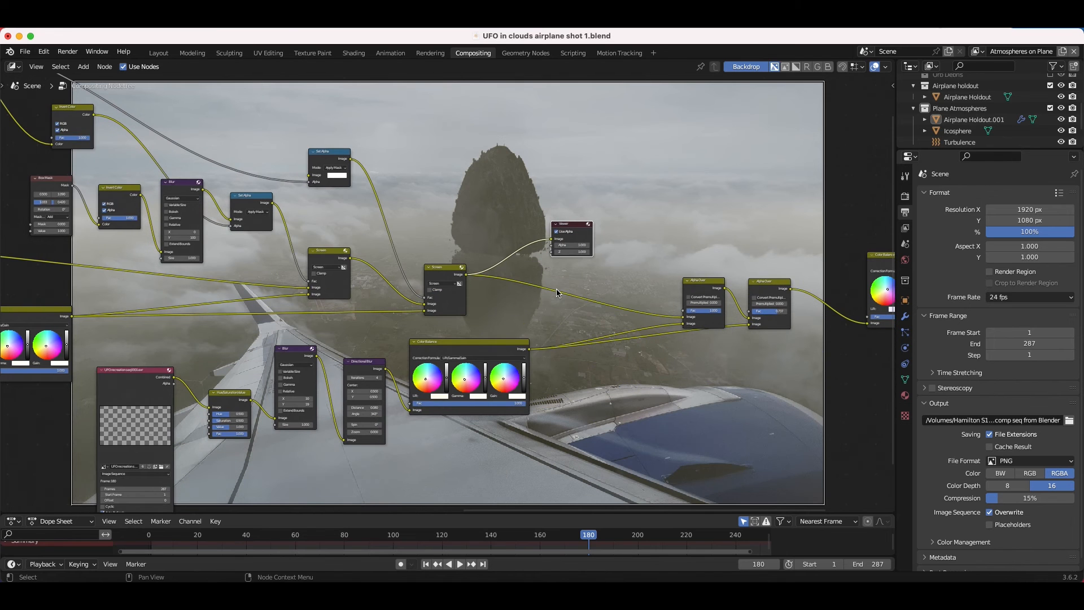
Step: Examine the Atmospheres on Plane image sequence node and its layer setting, and select the node
{"action": "scroll", "coordinate": [556, 289], "scroll_direction": "left", "scroll_amount": 4}
{"action": "scroll", "coordinate": [557, 290], "scroll_direction": "up", "scroll_amount": 3}
{"action": "scroll", "coordinate": [201, 339], "scroll_direction": "left", "scroll_amount": 4}
{"action": "scroll", "coordinate": [200, 338], "scroll_direction": "down", "scroll_amount": 3}
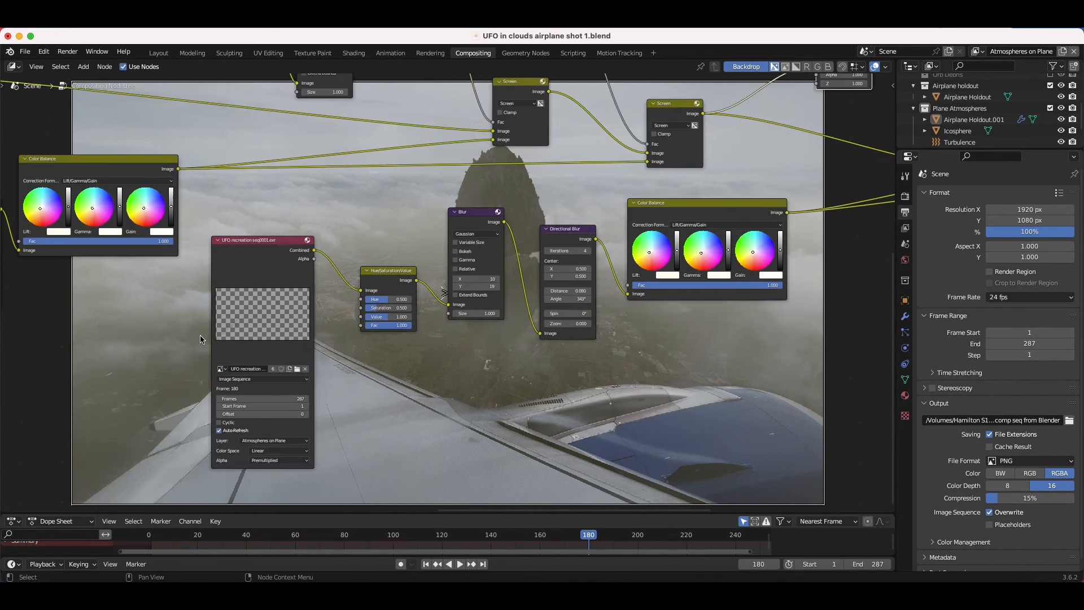
{"action": "scroll", "coordinate": [200, 339], "scroll_direction": "up", "scroll_amount": 5}
{"action": "scroll", "coordinate": [201, 339], "scroll_direction": "left", "scroll_amount": 8}
{"action": "scroll", "coordinate": [200, 339], "scroll_direction": "down", "scroll_amount": 3}
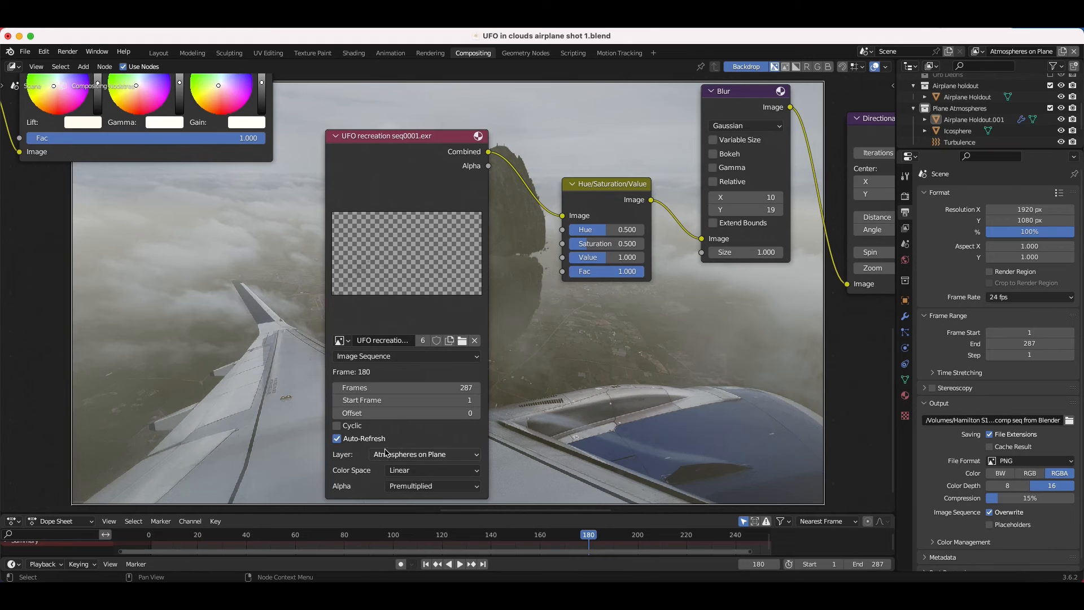
{"action": "left_click", "coordinate": [407, 456]}
{"action": "left_click", "coordinate": [419, 455]}
{"action": "left_click", "coordinate": [383, 179]}
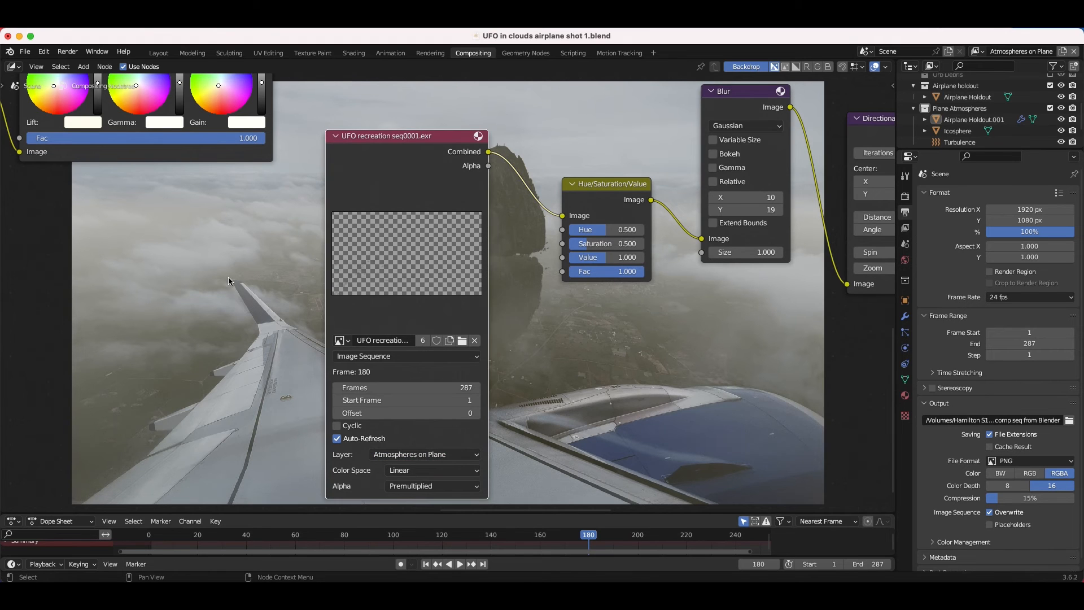
{"action": "scroll", "coordinate": [228, 276], "scroll_direction": "left", "scroll_amount": 8}
{"action": "scroll", "coordinate": [229, 276], "scroll_direction": "down", "scroll_amount": 2}
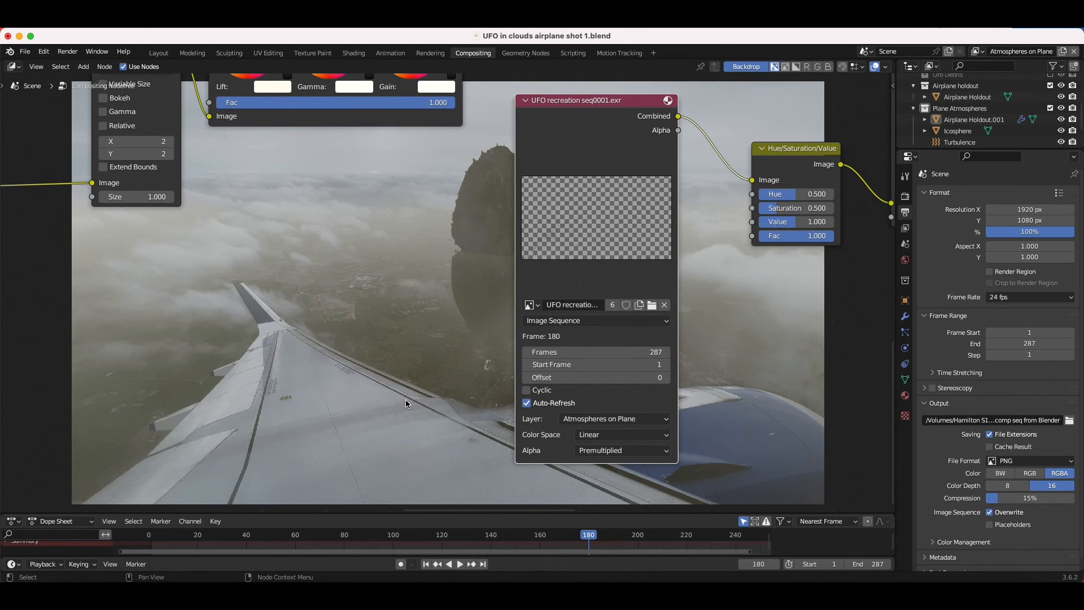
Step: Examine the Hue/Saturation/Value and Blur nodes that follow the Atmospheres on Plane image sequence
{"action": "scroll", "coordinate": [468, 331], "scroll_direction": "right", "scroll_amount": 20}
{"action": "scroll", "coordinate": [467, 330], "scroll_direction": "up", "scroll_amount": 4}
{"action": "scroll", "coordinate": [468, 330], "scroll_direction": "down", "scroll_amount": 5}
{"action": "scroll", "coordinate": [393, 308], "scroll_direction": "left", "scroll_amount": 14}
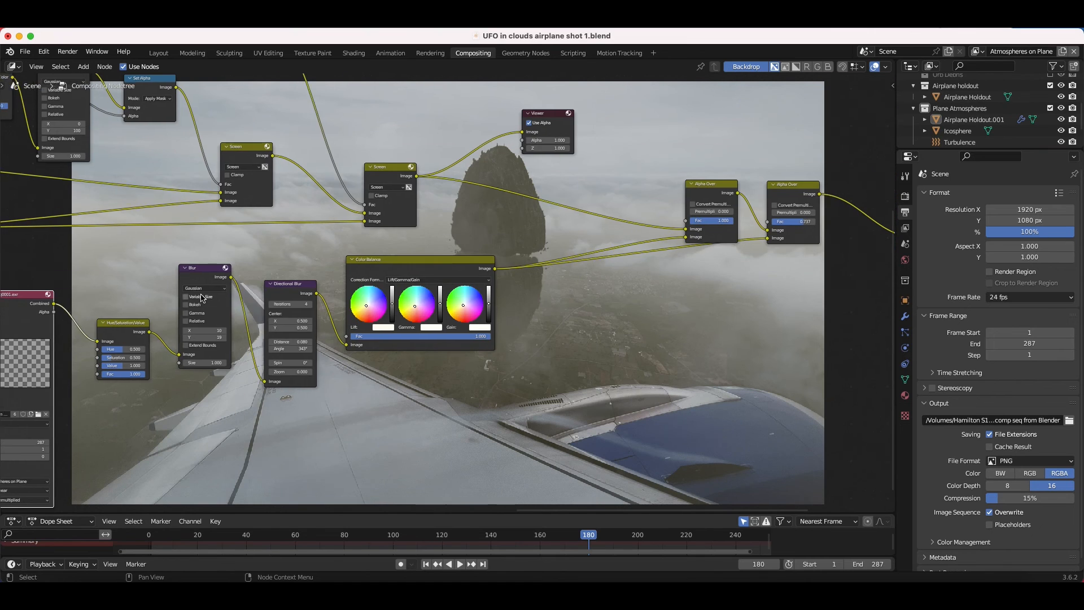
{"action": "scroll", "coordinate": [393, 308], "scroll_direction": "up", "scroll_amount": 5}
{"action": "scroll", "coordinate": [367, 258], "scroll_direction": "down", "scroll_amount": 2}
{"action": "scroll", "coordinate": [366, 257], "scroll_direction": "right", "scroll_amount": 4}
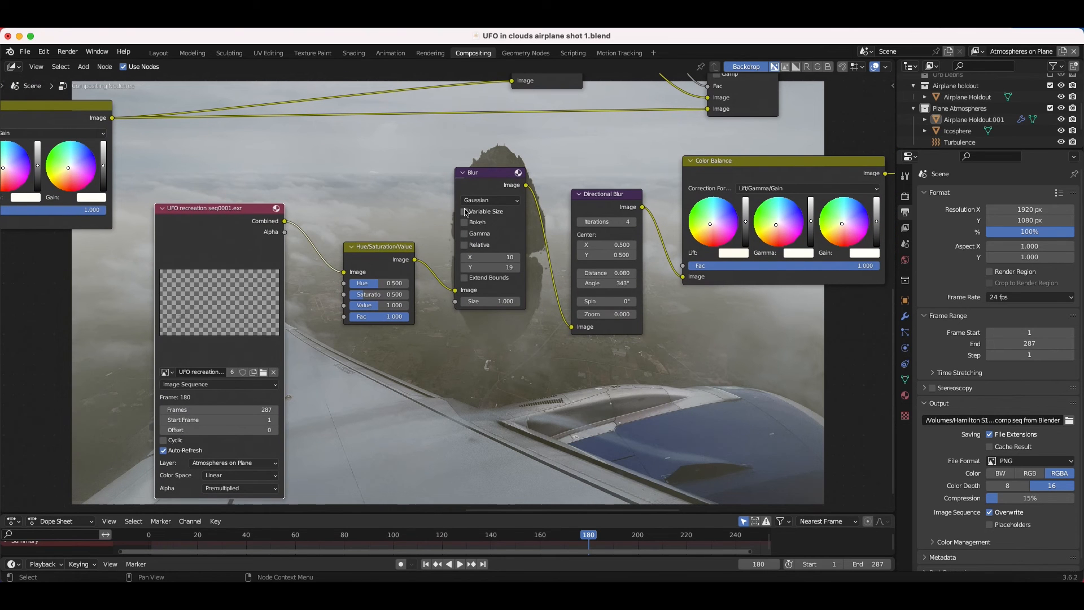
{"action": "scroll", "coordinate": [548, 269], "scroll_direction": "right", "scroll_amount": 8}
{"action": "scroll", "coordinate": [548, 269], "scroll_direction": "up", "scroll_amount": 1}
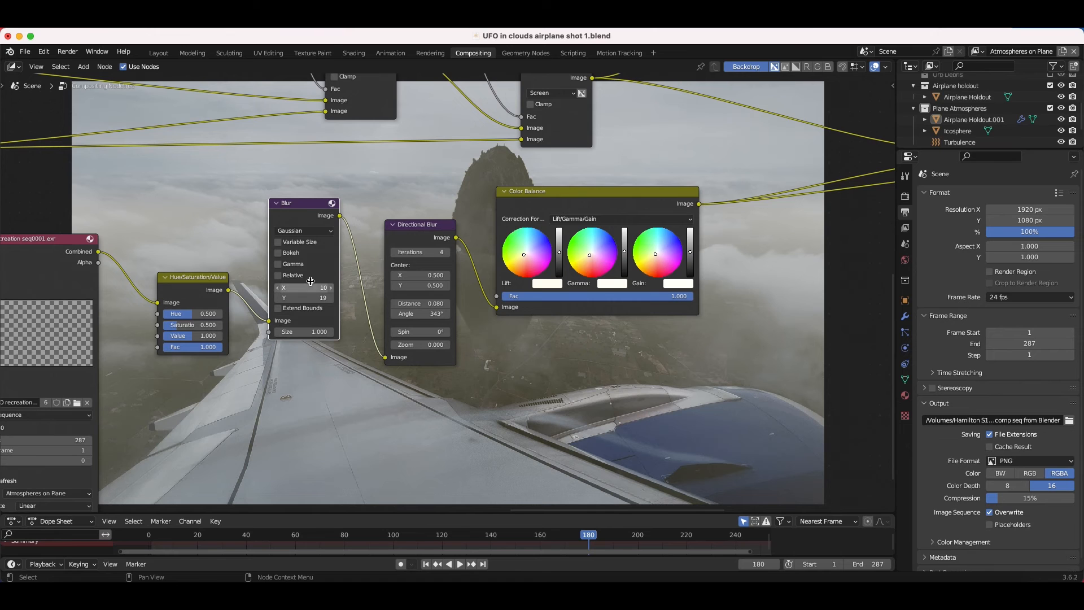
Step: Select the Directional Blur node and examine its settings together with the Color Balance node that follows it
{"action": "scroll", "coordinate": [559, 288], "scroll_direction": "right", "scroll_amount": 6}
{"action": "scroll", "coordinate": [559, 288], "scroll_direction": "up", "scroll_amount": 2}
{"action": "left_click", "coordinate": [272, 302]}
{"action": "scroll", "coordinate": [471, 273], "scroll_direction": "left", "scroll_amount": 6}
{"action": "scroll", "coordinate": [471, 273], "scroll_direction": "down", "scroll_amount": 1}
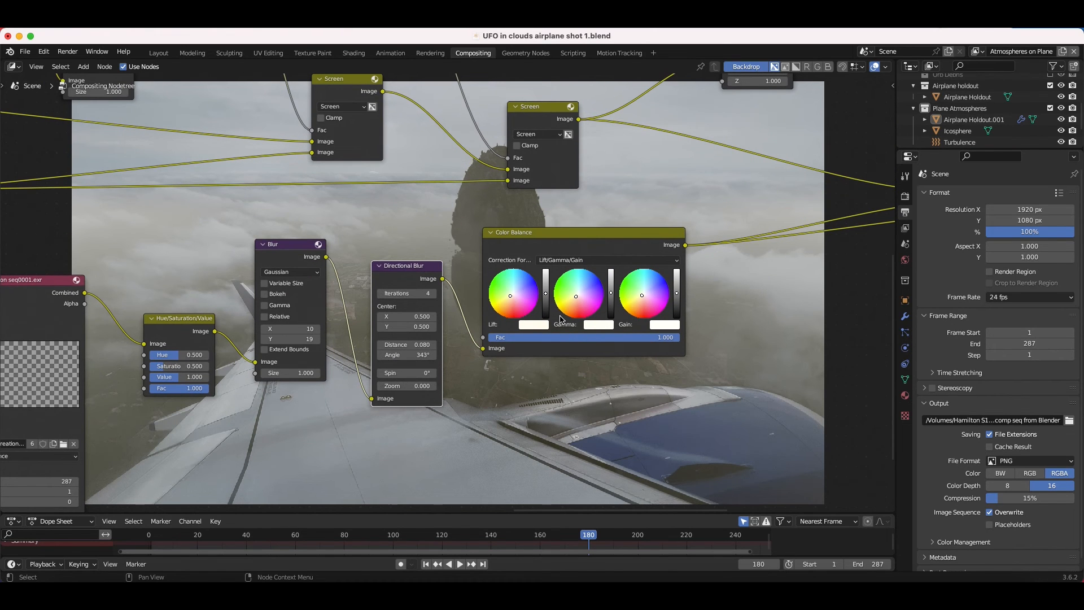
{"action": "scroll", "coordinate": [560, 320], "scroll_direction": "right", "scroll_amount": 10}
{"action": "scroll", "coordinate": [561, 319], "scroll_direction": "up", "scroll_amount": 2}
Step: Move the Viewer below the plane atmosphere branch, connect the image sequence's Combined output to it and preview the raw layer
{"action": "scroll", "coordinate": [563, 320], "scroll_direction": "down", "scroll_amount": 2, "text": "ctrl"}
{"action": "left_click_drag", "start_coordinate": [434, 181], "coordinate": [306, 461]}
{"action": "scroll", "coordinate": [261, 315], "scroll_direction": "left", "scroll_amount": 10}
{"action": "scroll", "coordinate": [261, 314], "scroll_direction": "down", "scroll_amount": 2}
{"action": "left_click_drag", "start_coordinate": [265, 308], "coordinate": [582, 408]}
{"action": "scroll", "coordinate": [564, 403], "scroll_direction": "down", "scroll_amount": 10}
{"action": "scroll", "coordinate": [564, 402], "scroll_direction": "right", "scroll_amount": 4}
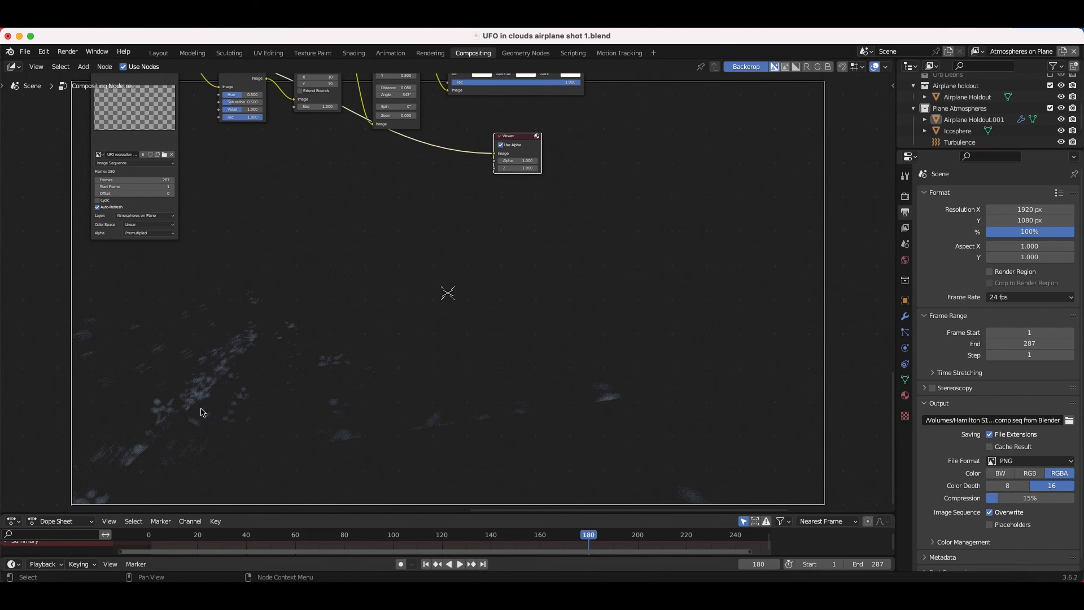
{"action": "scroll", "coordinate": [467, 313], "scroll_direction": "up", "scroll_amount": 10}
{"action": "scroll", "coordinate": [447, 305], "scroll_direction": "left", "scroll_amount": 3}
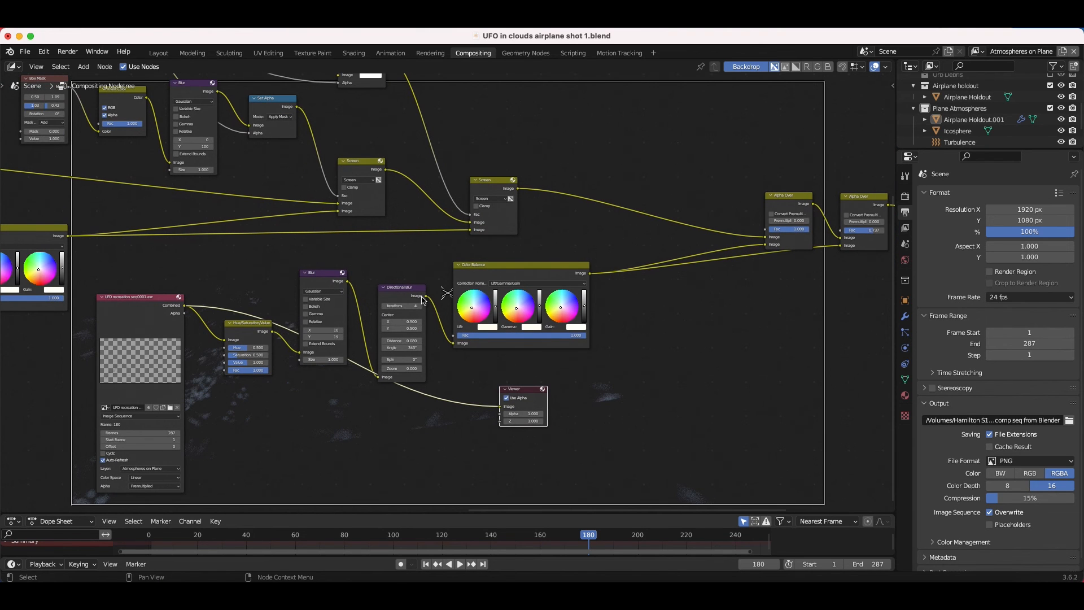
Step: Connect the Directional Blur node's output to the Viewer and preview the motion-blurred atmospheres
{"action": "left_click_drag", "start_coordinate": [425, 297], "coordinate": [501, 406]}
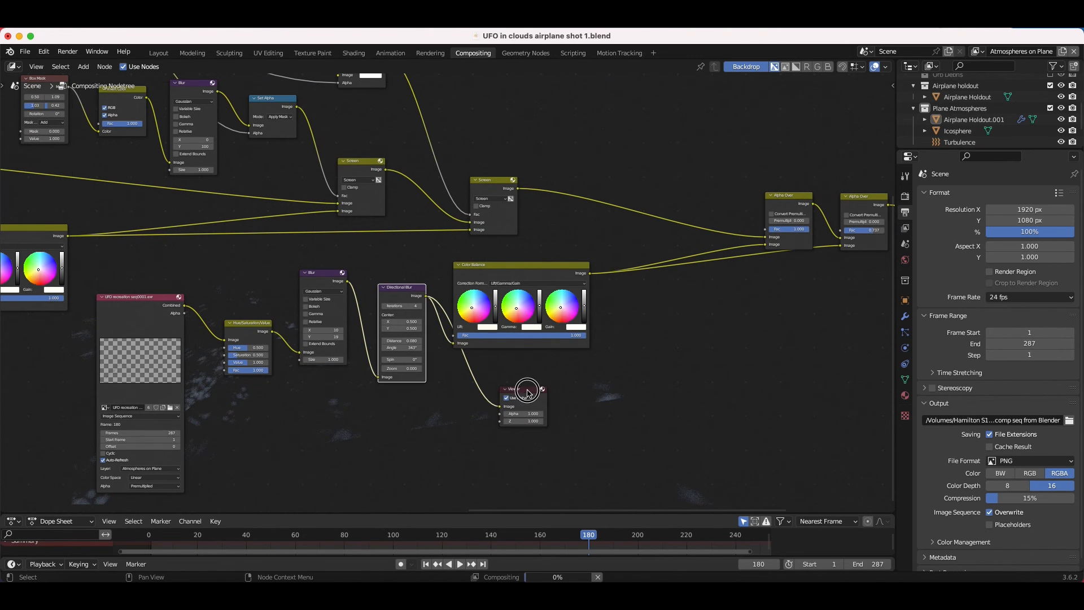
{"action": "scroll", "coordinate": [528, 393], "scroll_direction": "down", "scroll_amount": 10}
{"action": "scroll", "coordinate": [529, 394], "scroll_direction": "left", "scroll_amount": 4}
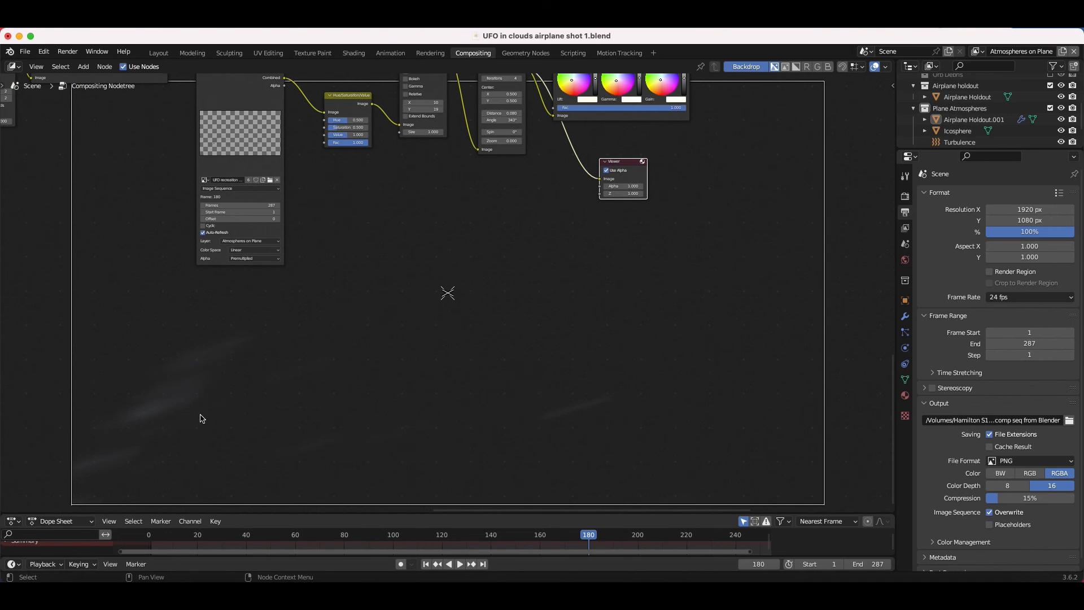
{"action": "scroll", "coordinate": [550, 335], "scroll_direction": "up", "scroll_amount": 10}
{"action": "scroll", "coordinate": [549, 336], "scroll_direction": "right", "scroll_amount": 12}
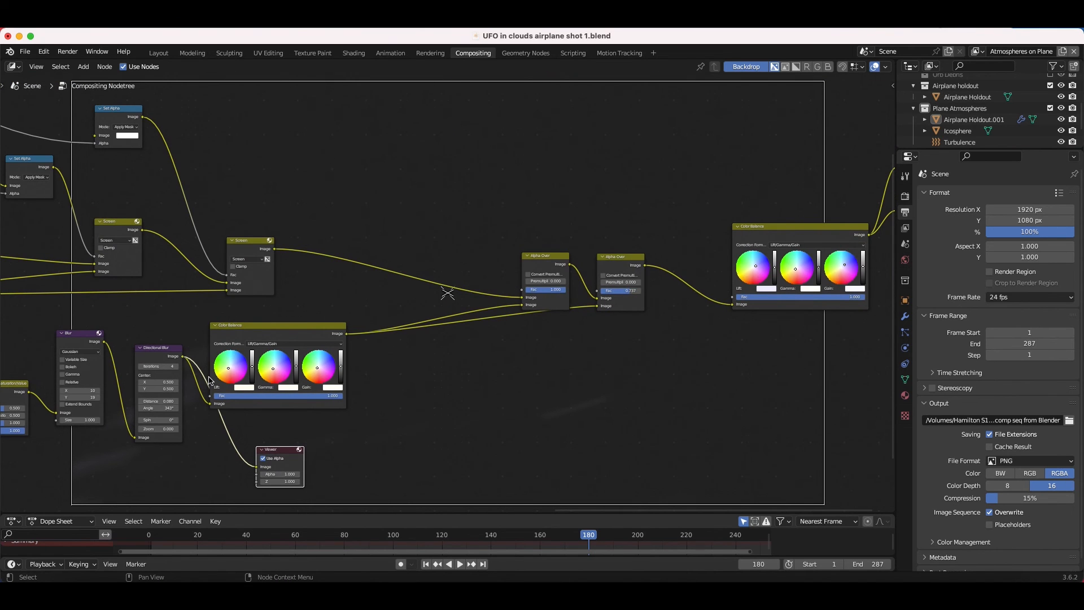
Step: Move the Viewer past the plane atmosphere branch's Color Balance node and view the blurred result again
{"action": "scroll", "coordinate": [210, 381], "scroll_direction": "down", "scroll_amount": 6}
{"action": "scroll", "coordinate": [210, 380], "scroll_direction": "left", "scroll_amount": 7}
{"action": "left_click_drag", "start_coordinate": [413, 340], "coordinate": [588, 261]}
{"action": "scroll", "coordinate": [588, 264], "scroll_direction": "down", "scroll_amount": 10}
{"action": "scroll", "coordinate": [589, 264], "scroll_direction": "left", "scroll_amount": 1}
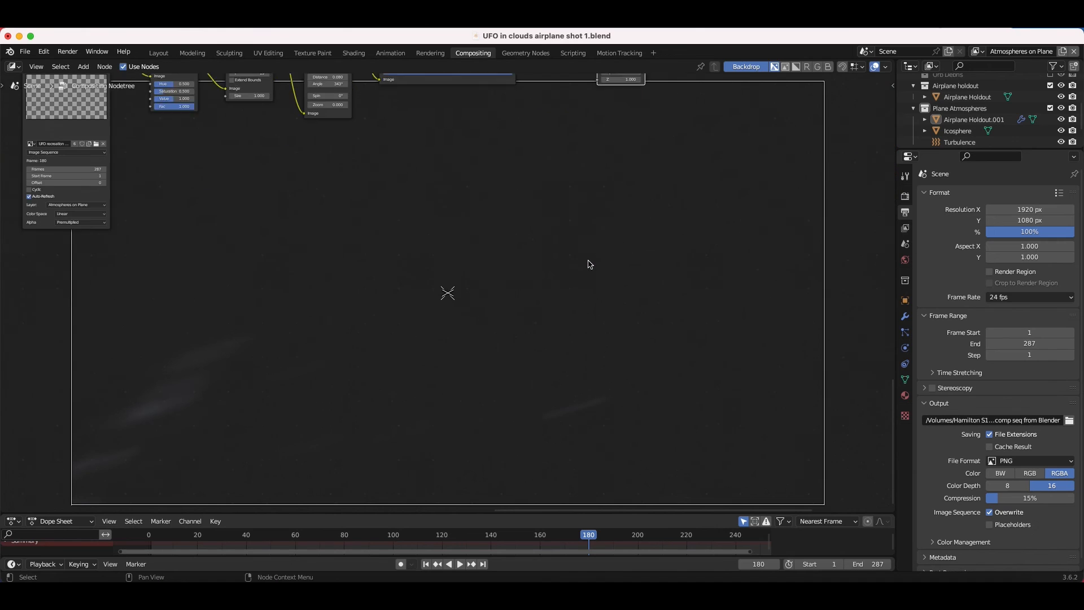
Step: Connect the plane atmosphere branch's Color Balance output to the Viewer and preview the tinted atmospheres
{"action": "scroll", "coordinate": [588, 264], "scroll_direction": "up", "scroll_amount": 10}
{"action": "scroll", "coordinate": [588, 264], "scroll_direction": "right", "scroll_amount": 2}
{"action": "left_click", "coordinate": [511, 322]}
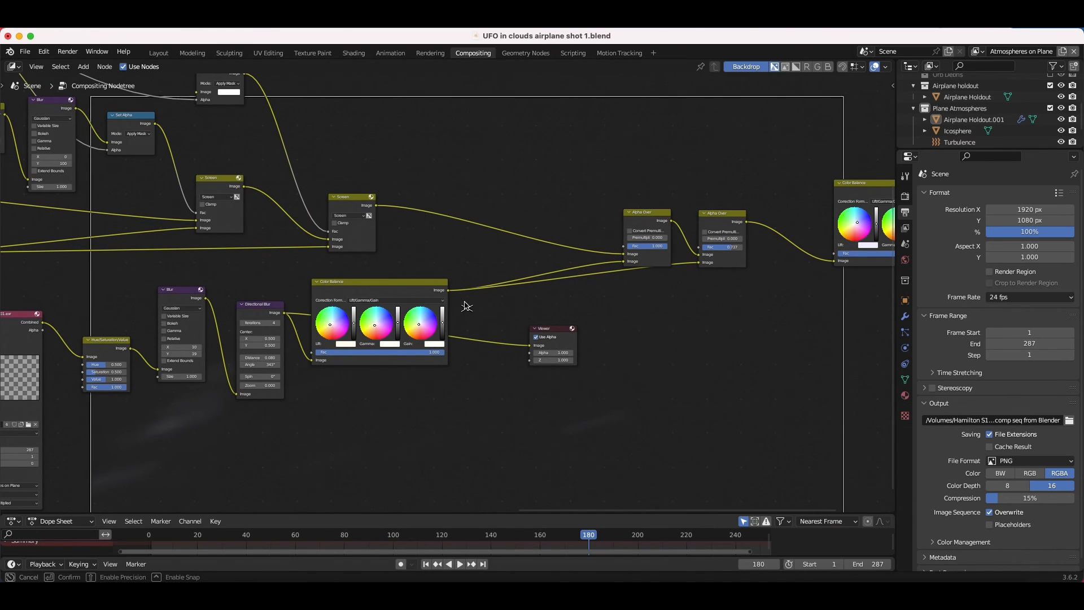
{"action": "left_click_drag", "start_coordinate": [449, 291], "coordinate": [530, 344]}
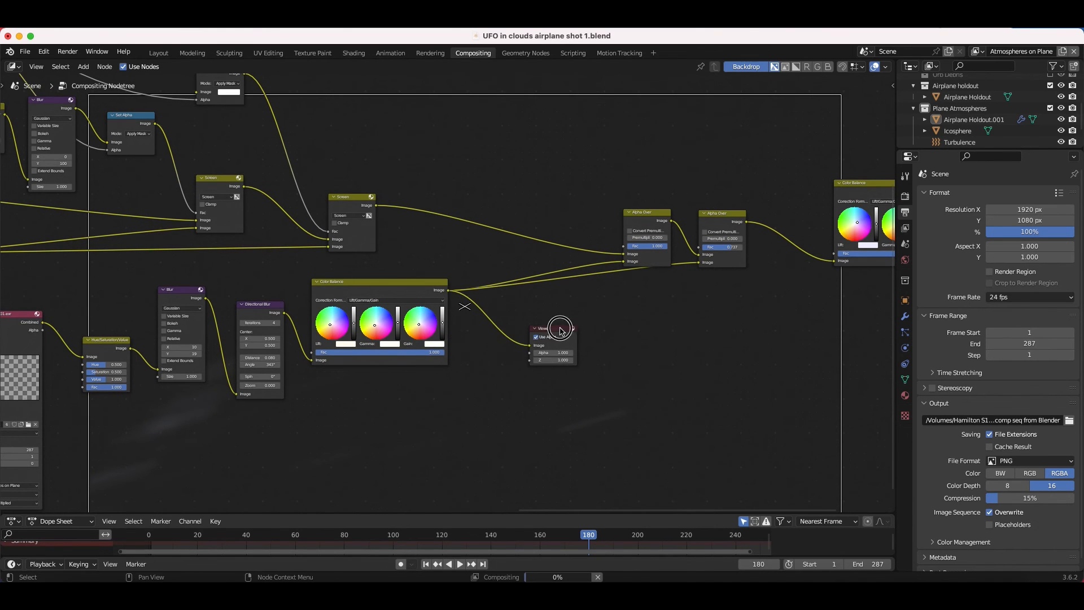
{"action": "scroll", "coordinate": [560, 334], "scroll_direction": "down", "scroll_amount": 7}
{"action": "scroll", "coordinate": [279, 377], "scroll_direction": "up", "scroll_amount": 9}
{"action": "scroll", "coordinate": [278, 377], "scroll_direction": "right", "scroll_amount": 10}
Step: Move the Viewer beyond the Alpha Over nodes, connect the second Alpha Over output to it and preview the combined shot
{"action": "left_click_drag", "start_coordinate": [279, 377], "coordinate": [463, 161]}
{"action": "left_click_drag", "start_coordinate": [471, 263], "coordinate": [441, 174]}
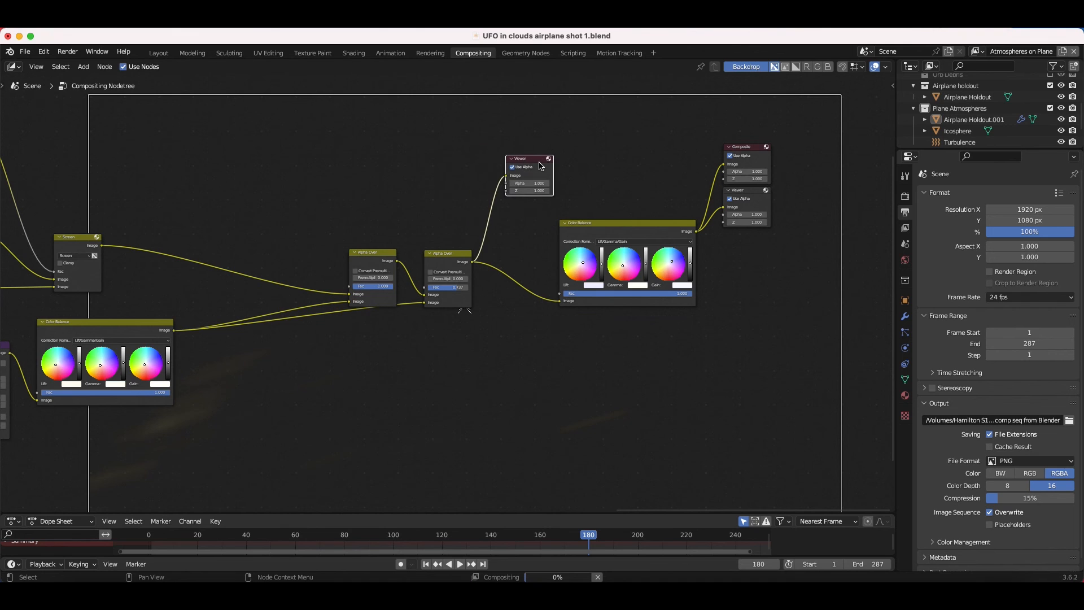
{"action": "scroll", "coordinate": [540, 166], "scroll_direction": "up", "scroll_amount": 10}
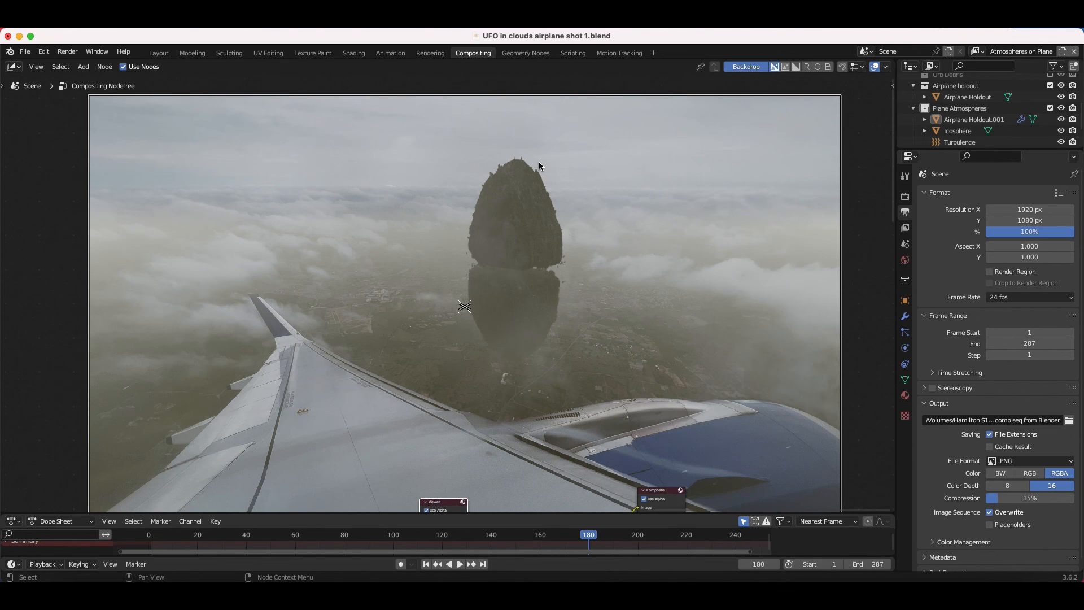
{"action": "scroll", "coordinate": [457, 375], "scroll_direction": "down", "scroll_amount": 10}
{"action": "scroll", "coordinate": [457, 376], "scroll_direction": "left", "scroll_amount": 4}
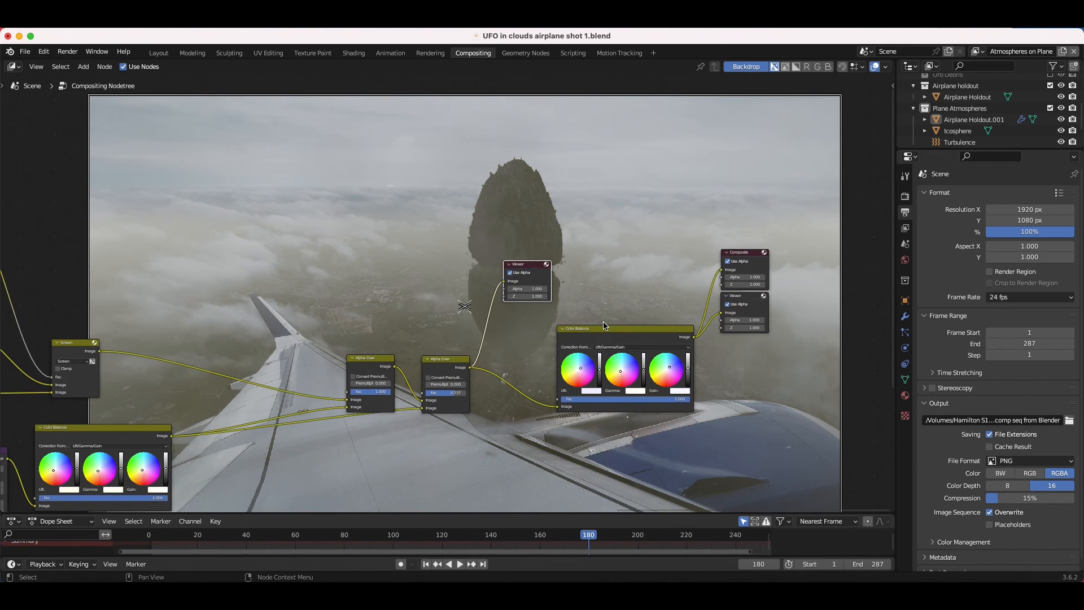
Step: Compare the second Screen node's result with the second Alpha Over node's result in the Viewer
{"action": "scroll", "coordinate": [230, 338], "scroll_direction": "left", "scroll_amount": 8}
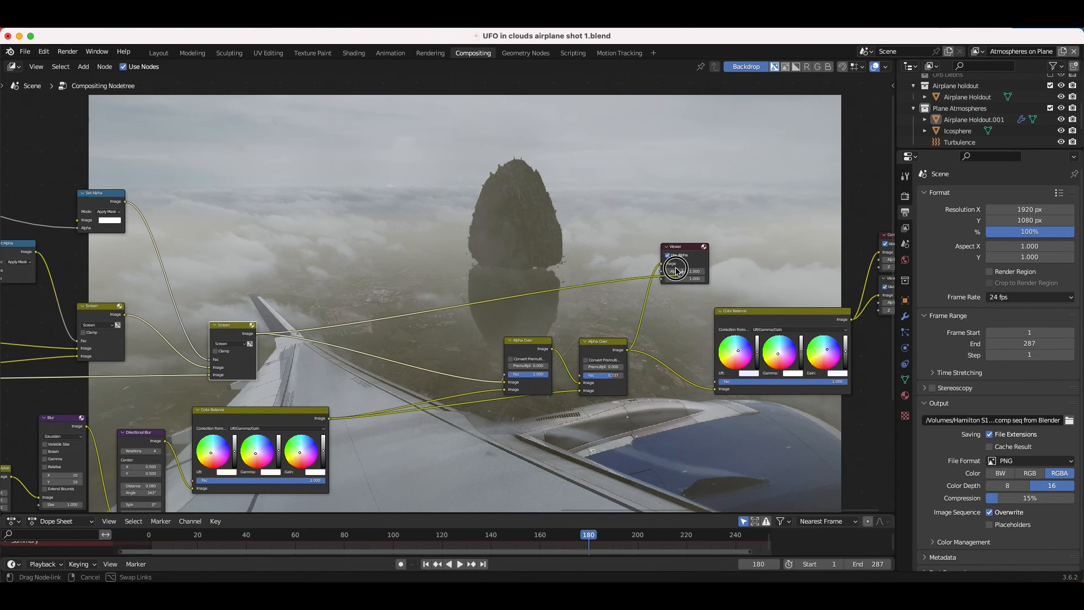
{"action": "scroll", "coordinate": [694, 254], "scroll_direction": "up", "scroll_amount": 15}
{"action": "scroll", "coordinate": [694, 253], "scroll_direction": "right", "scroll_amount": 4}
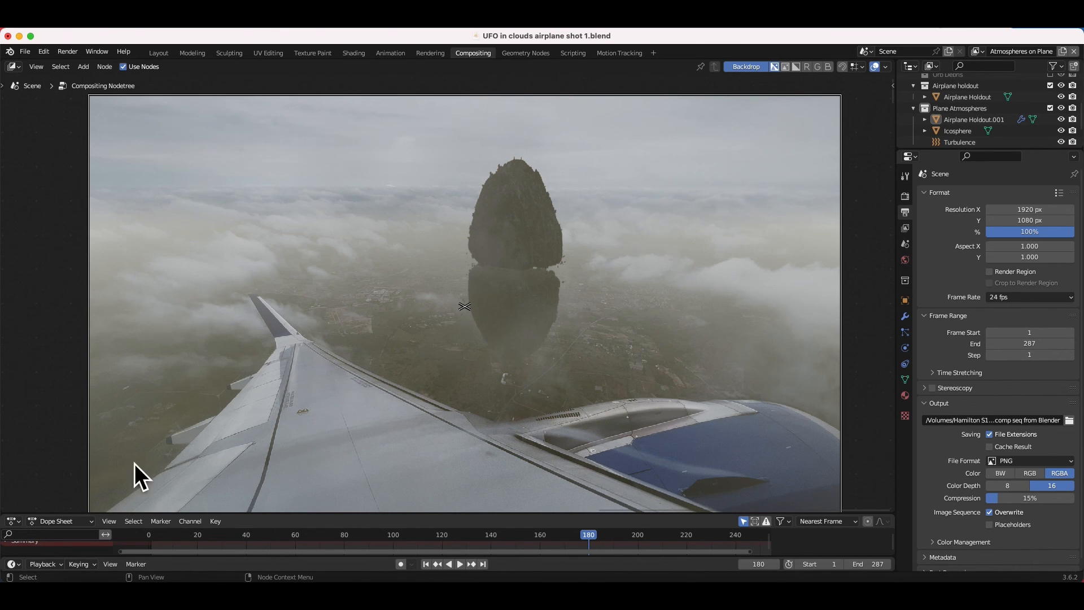
{"action": "scroll", "coordinate": [363, 330], "scroll_direction": "down", "scroll_amount": 14}
{"action": "scroll", "coordinate": [363, 331], "scroll_direction": "left", "scroll_amount": 2}
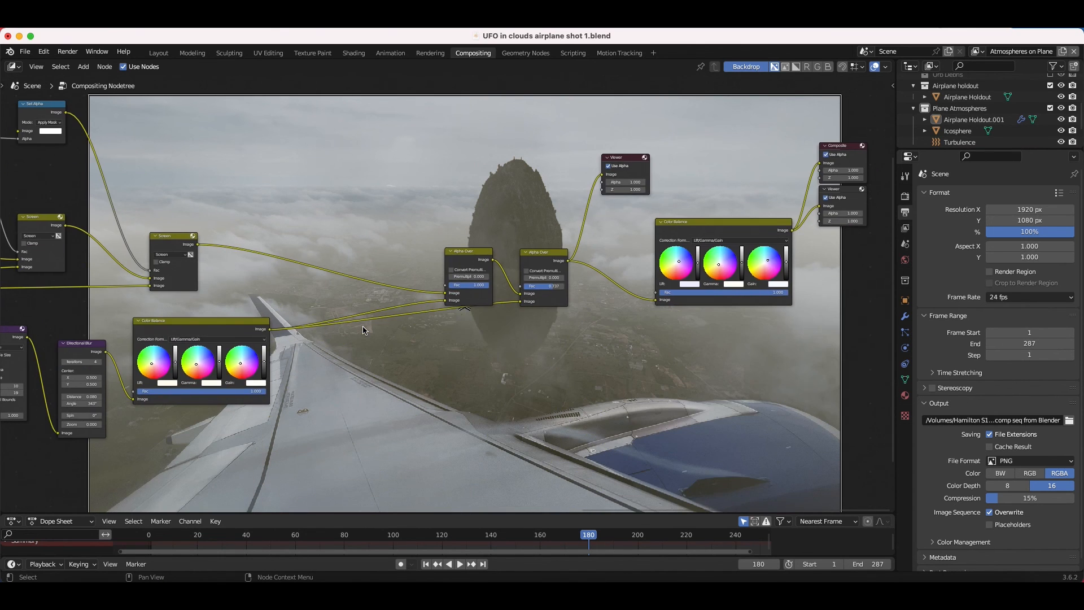
Step: Delete the extra Viewer node connected to the second Alpha Over node
{"action": "scroll", "coordinate": [602, 207], "scroll_direction": "right", "scroll_amount": 10}
{"action": "scroll", "coordinate": [603, 207], "scroll_direction": "up", "scroll_amount": 4}
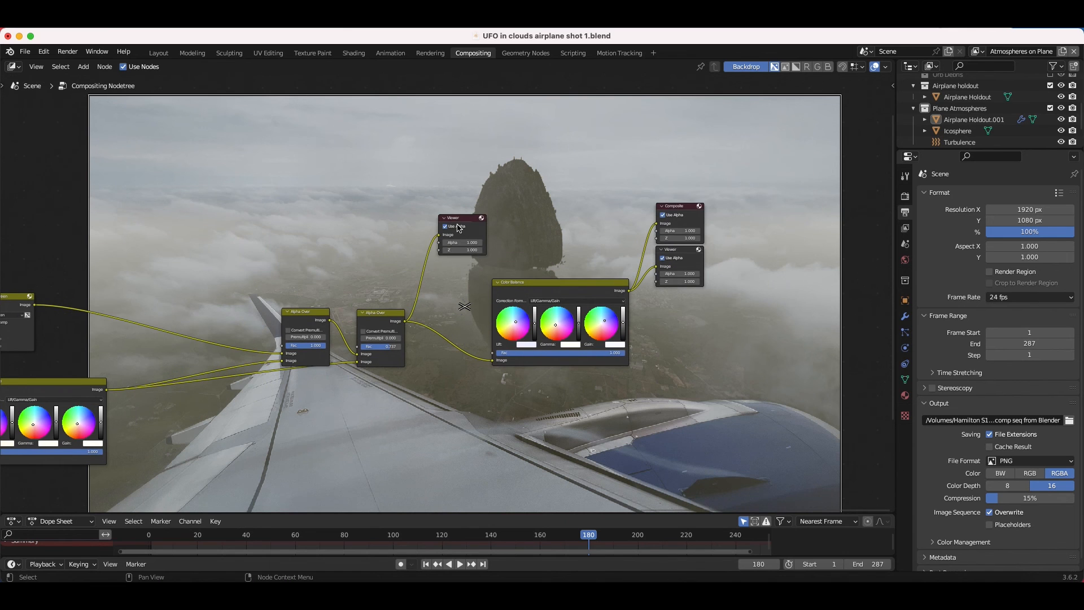
{"action": "key", "text": "x"}
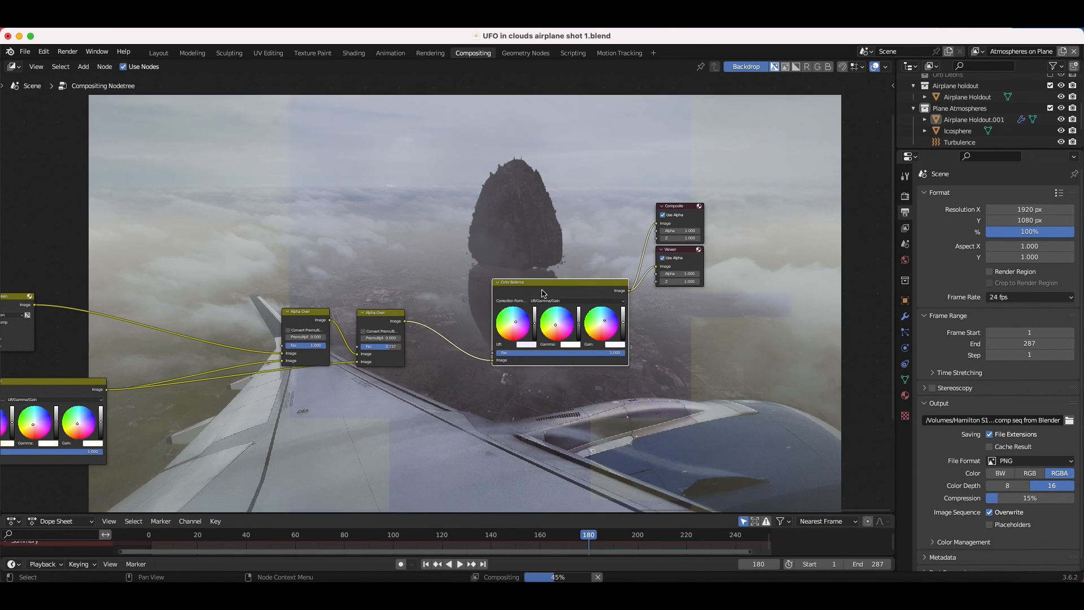
Step: Preview the final Color Balance grade over the whole shot through the remaining Viewer node
{"action": "scroll", "coordinate": [563, 288], "scroll_direction": "right", "scroll_amount": 11}
{"action": "scroll", "coordinate": [562, 288], "scroll_direction": "up", "scroll_amount": 7}
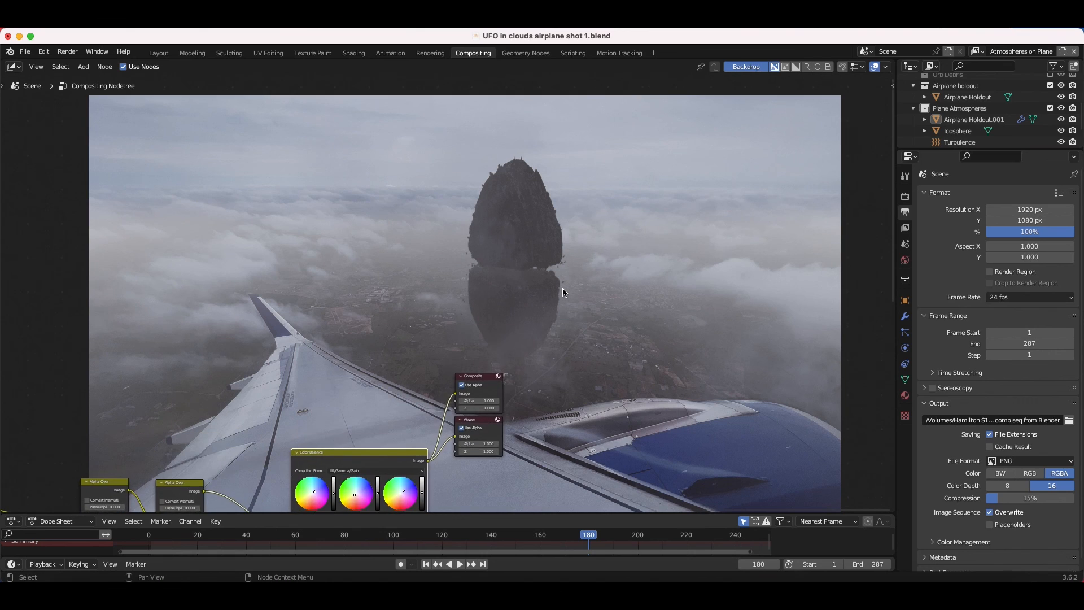
{"action": "scroll", "coordinate": [593, 356], "scroll_direction": "left", "scroll_amount": 6}
{"action": "scroll", "coordinate": [593, 357], "scroll_direction": "up", "scroll_amount": 1}
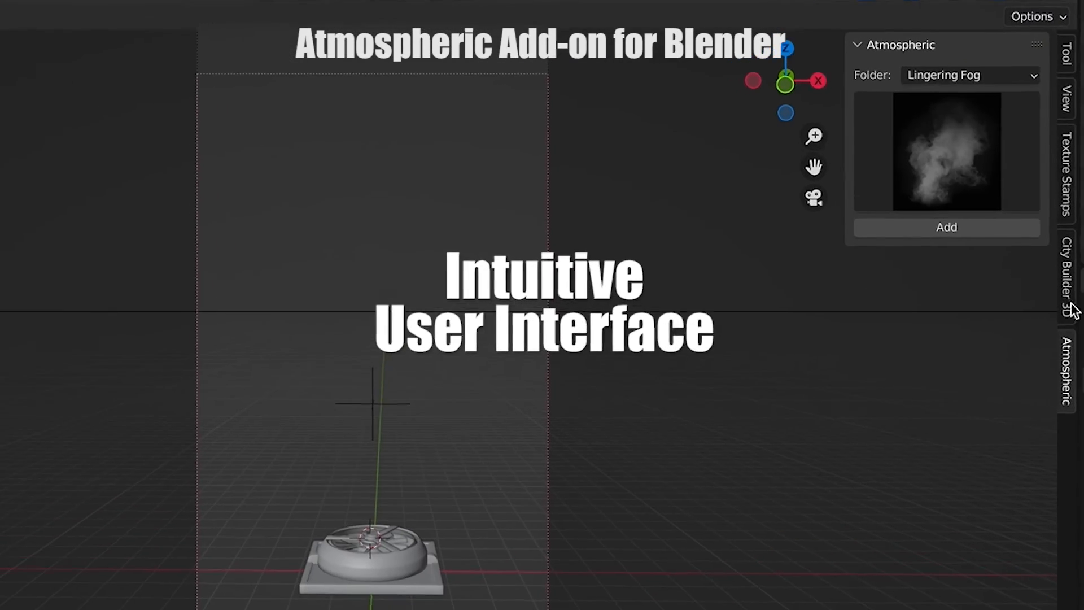
Step: Browse the Atmospheric add-on's folder categories and open the Lingering Fog thumbnail gallery
{"action": "left_click", "coordinate": [1019, 76]}
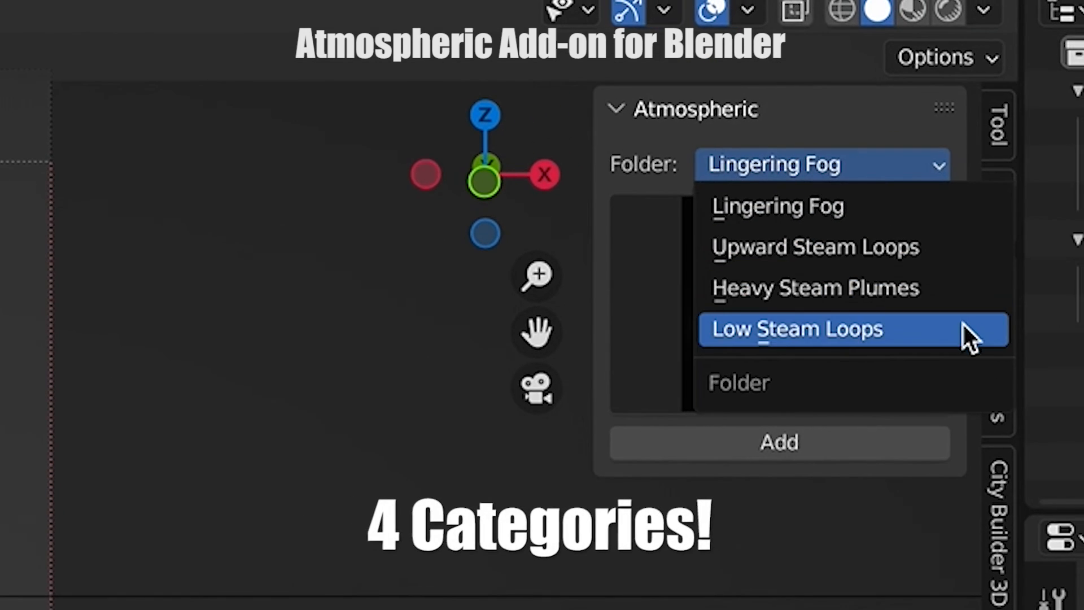
{"action": "left_click", "coordinate": [789, 302]}
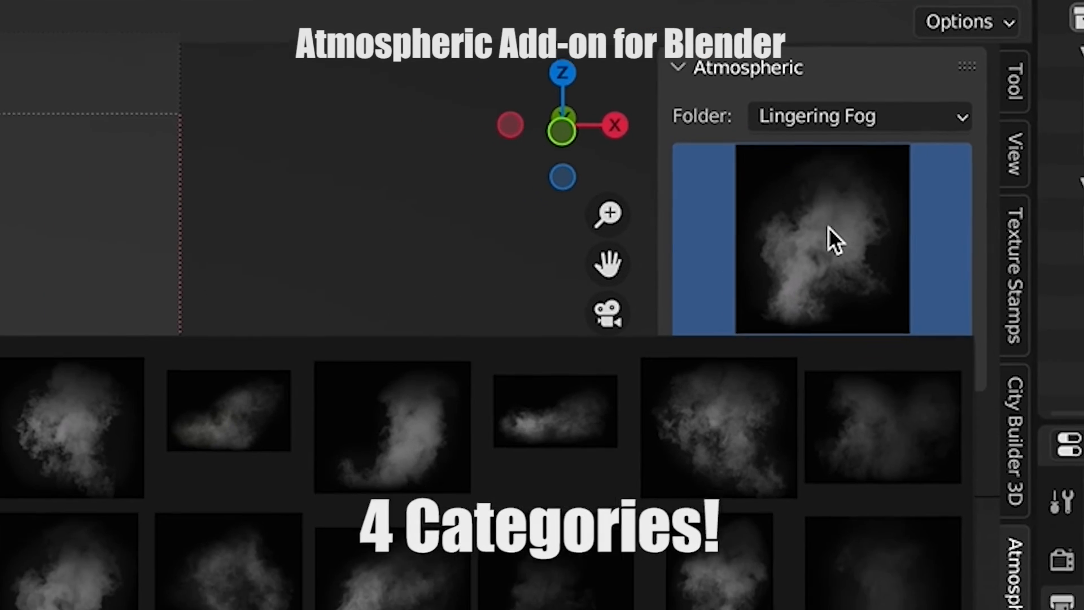